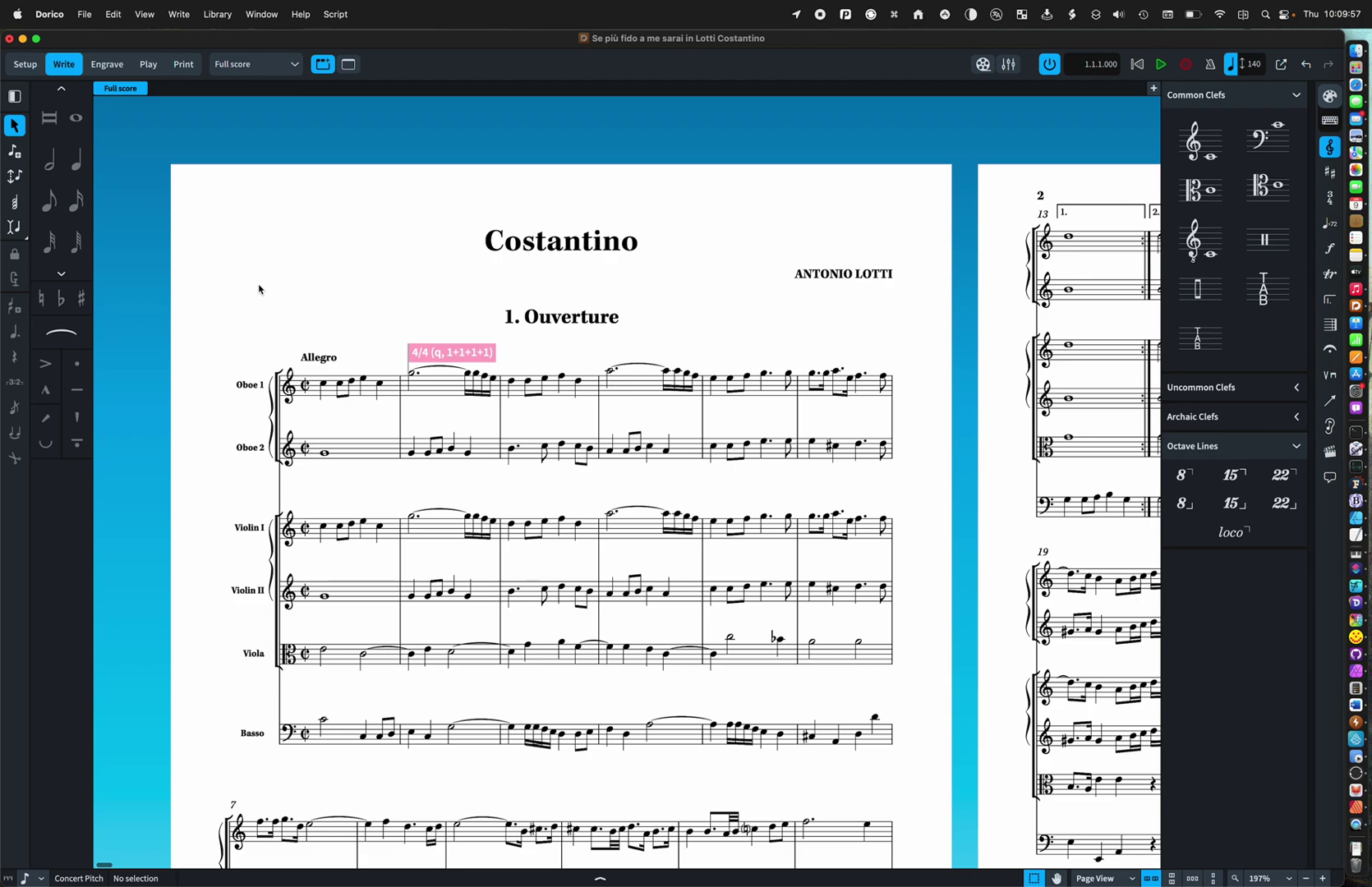
Scroll around the full score pages to survey the opera.
scroll(259, 290, "down", 3)
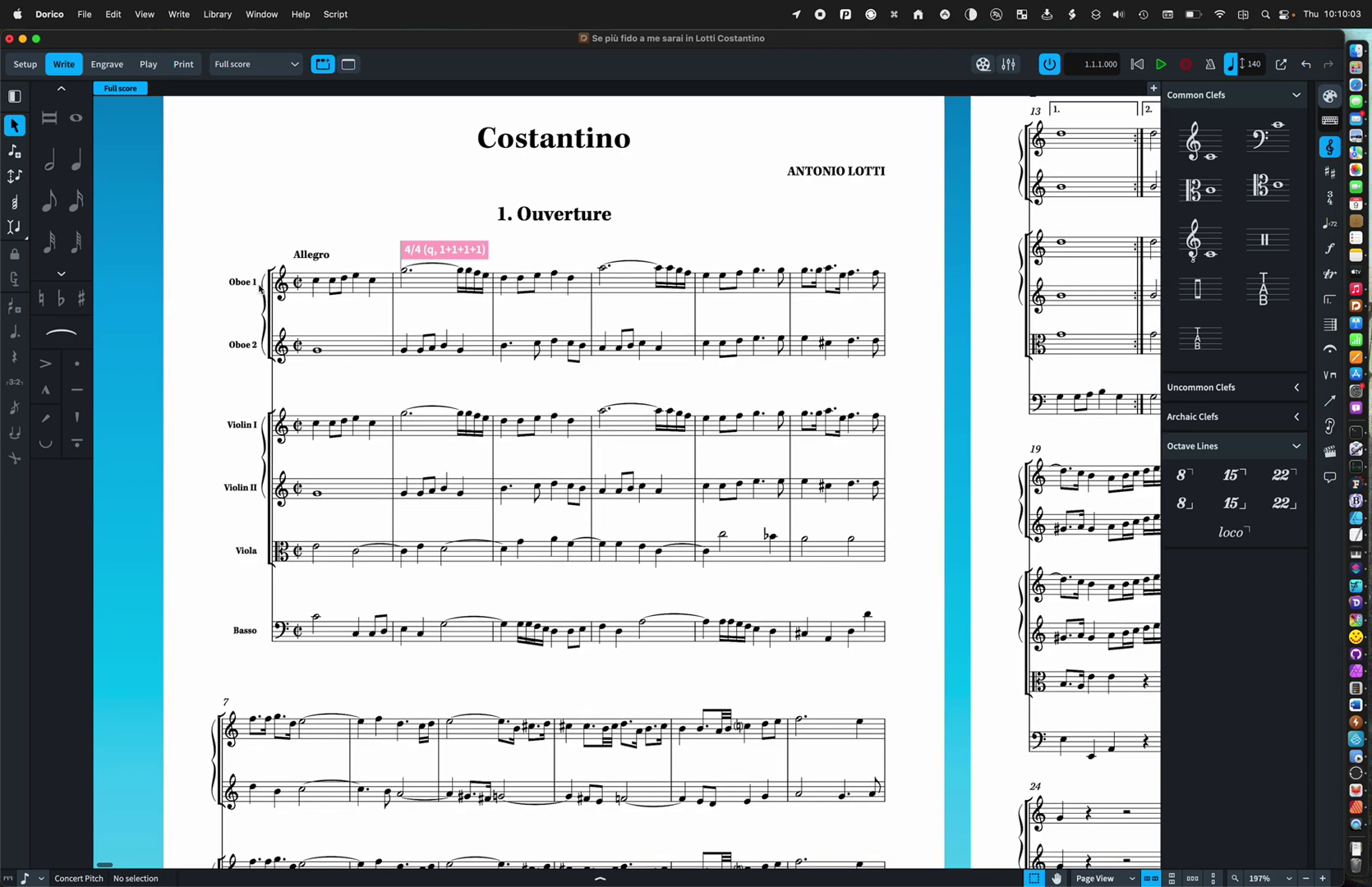
scroll(259, 289, "down", 1)
scroll(587, 419, "down", 3)
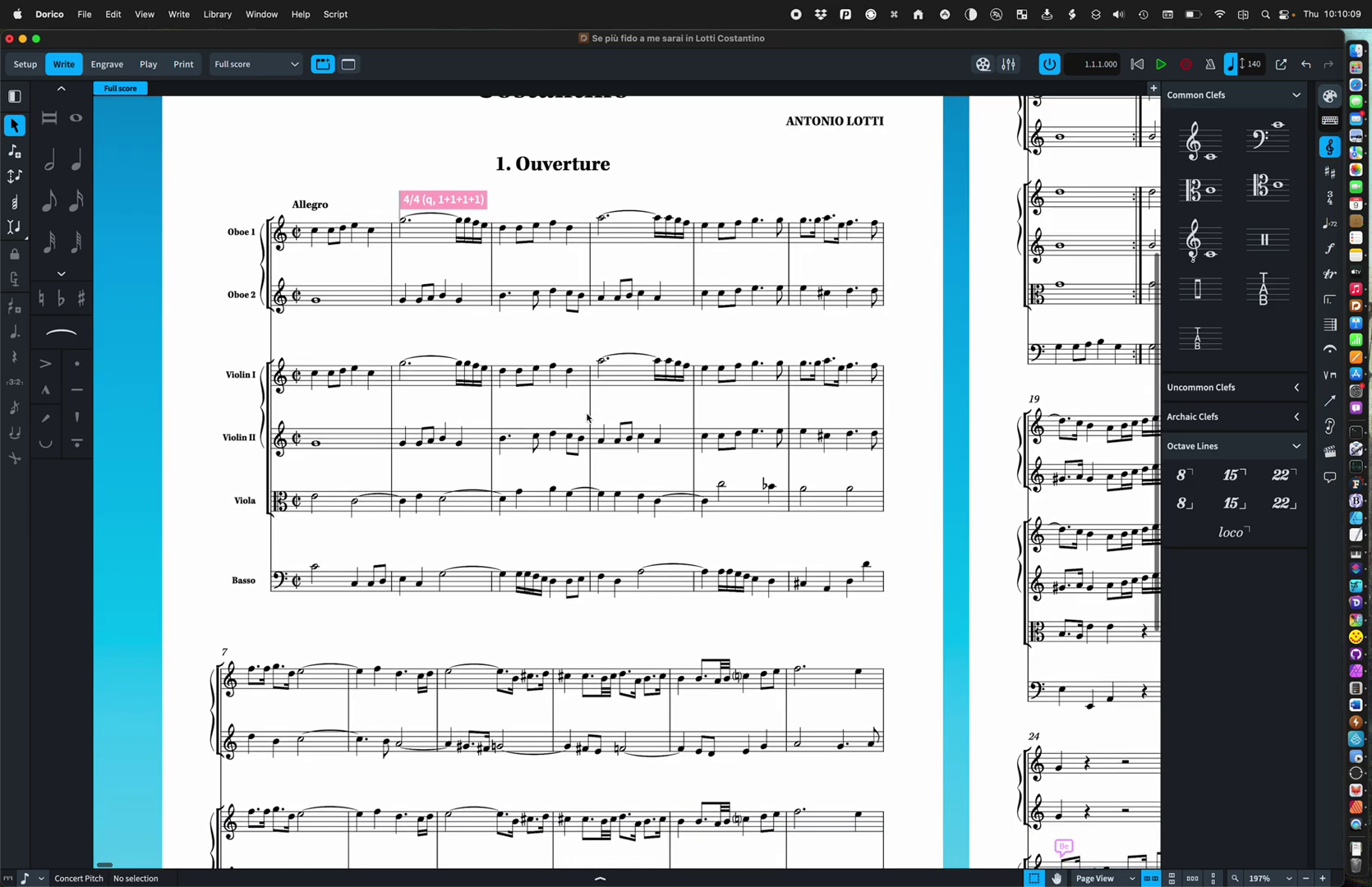
scroll(587, 419, "up", 2)
scroll(587, 418, "right", 3)
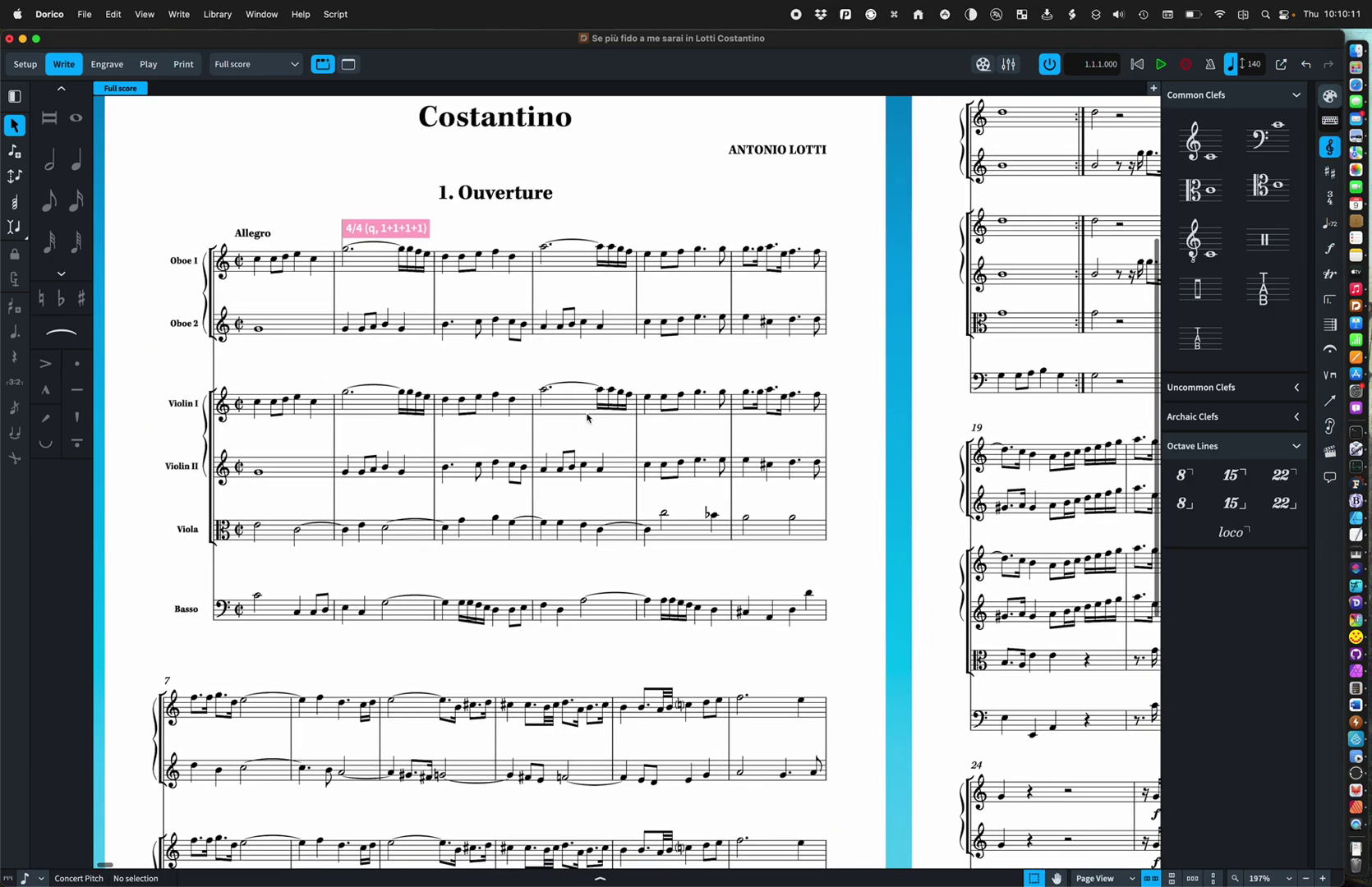
scroll(587, 418, "right", 5)
scroll(588, 418, "down", 3)
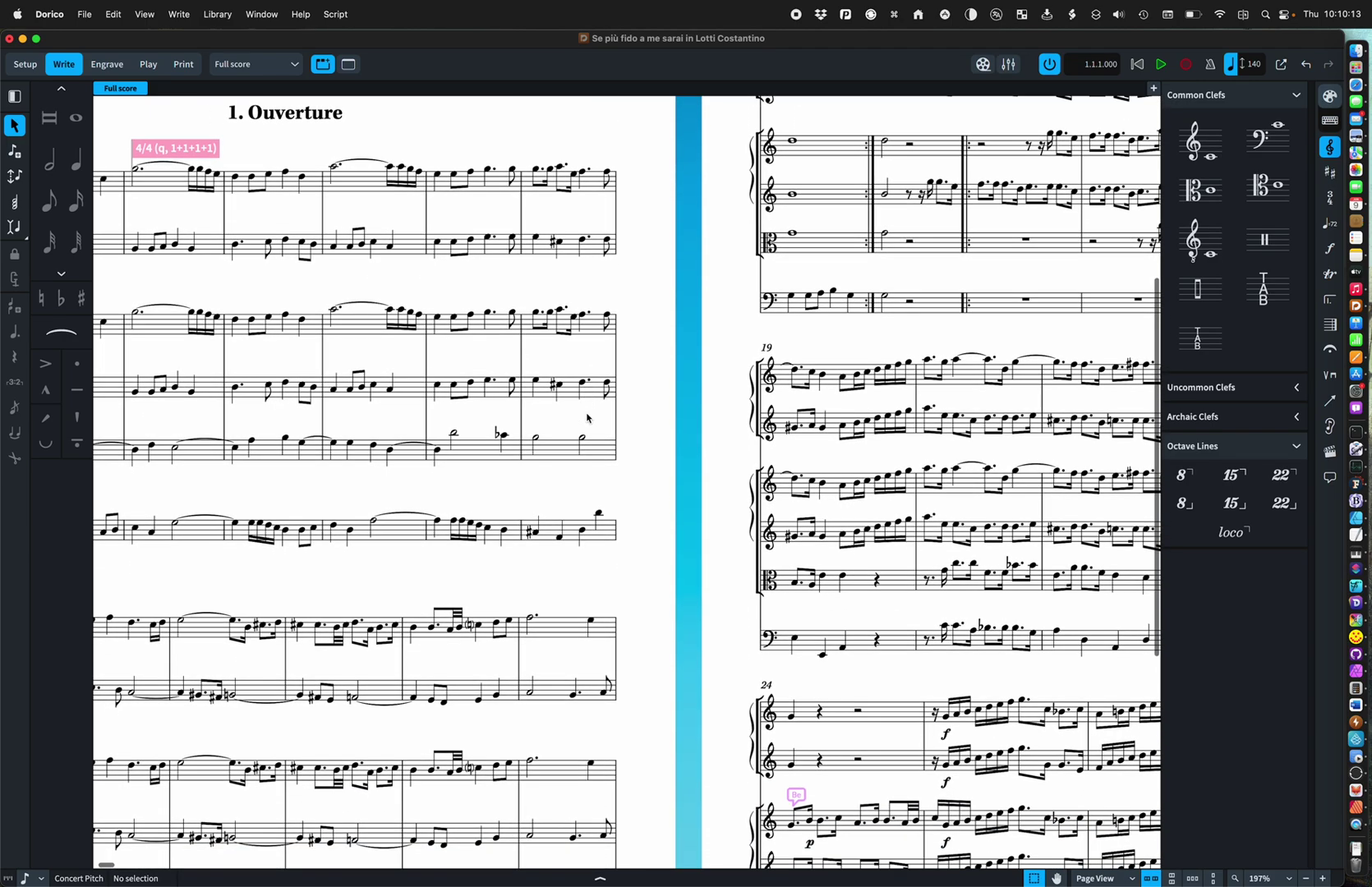
scroll(587, 419, "right", 3)
scroll(587, 418, "right", 20)
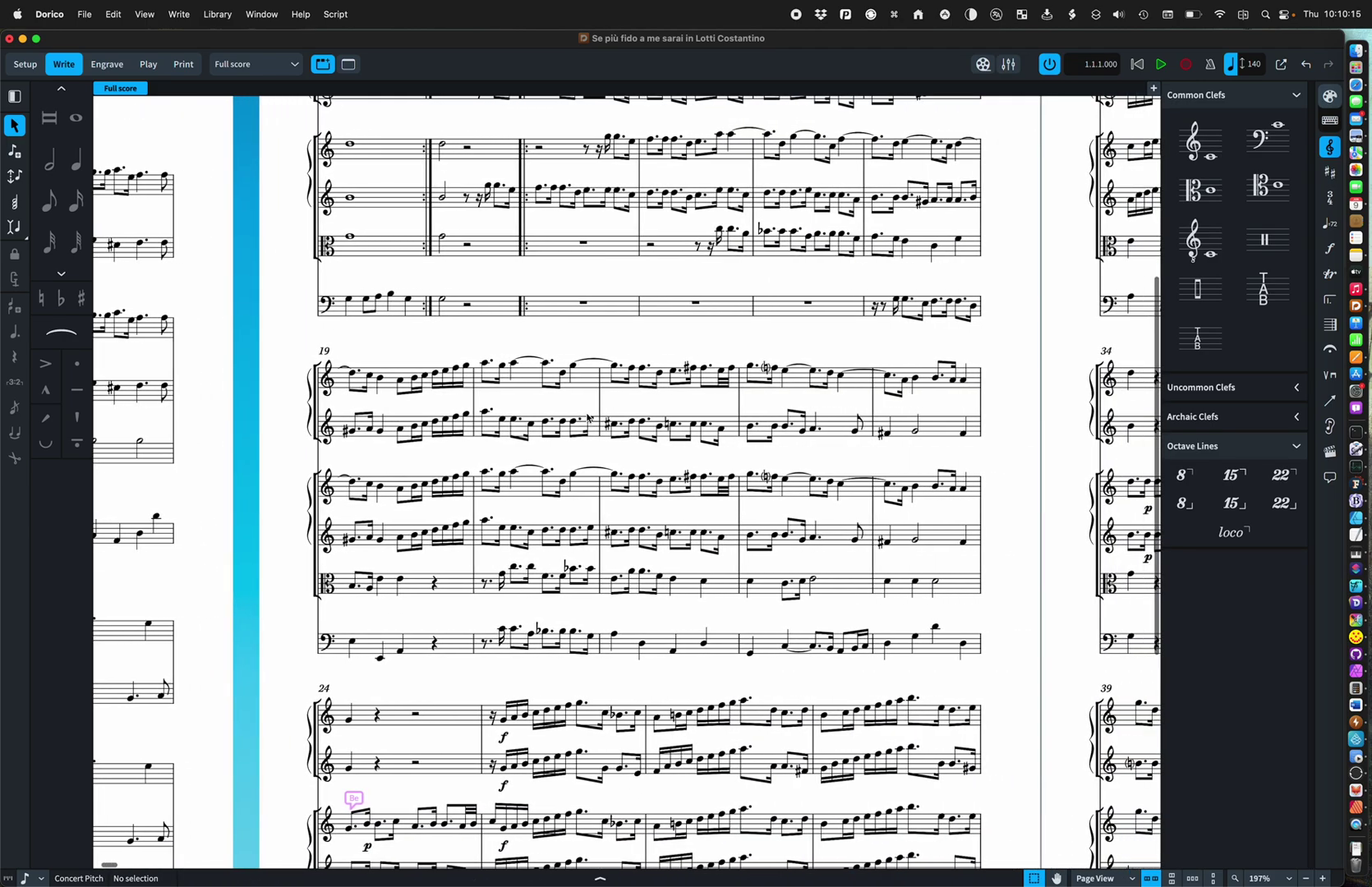
scroll(587, 418, "right", 20)
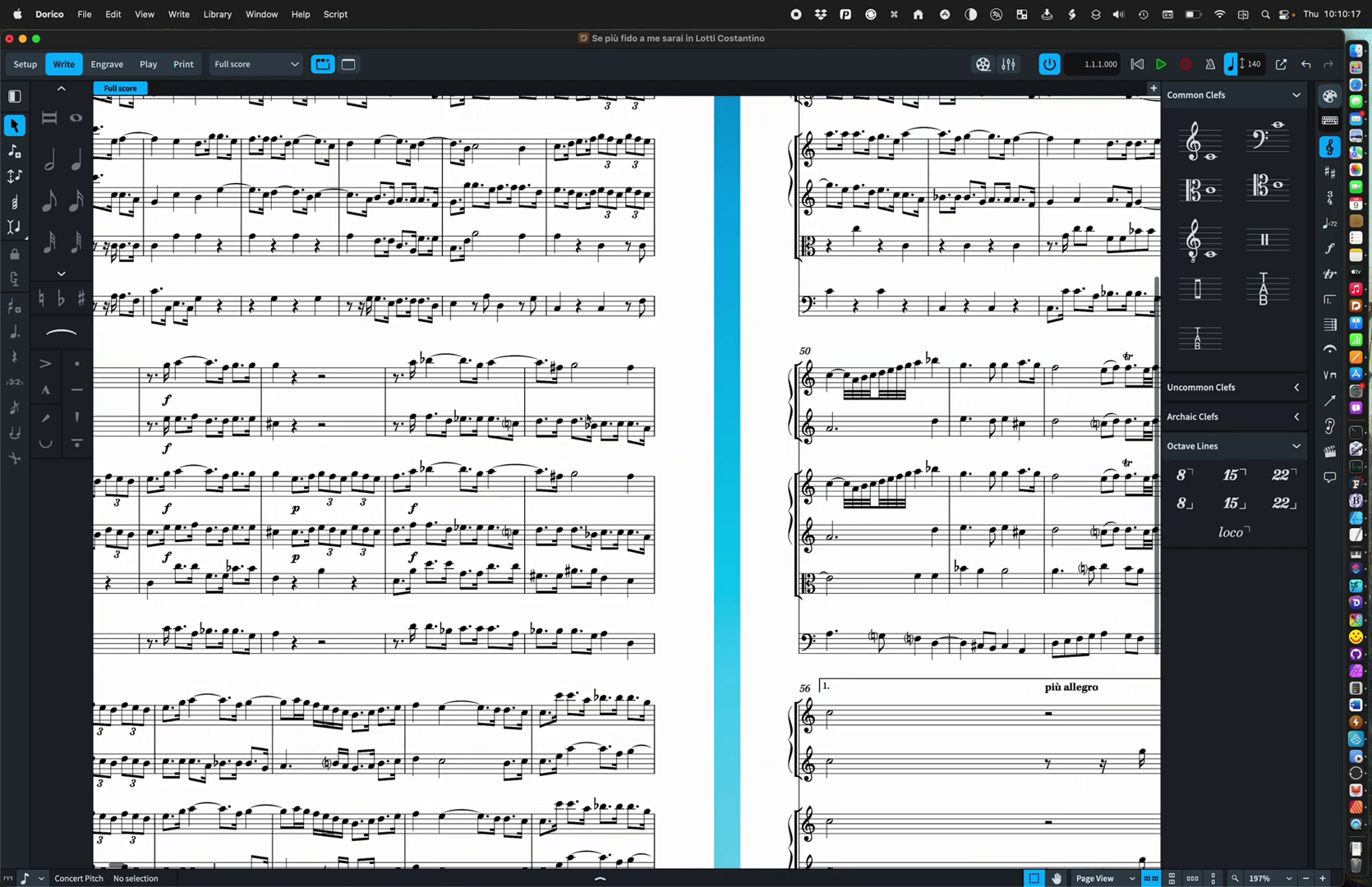
scroll(587, 418, "right", 15)
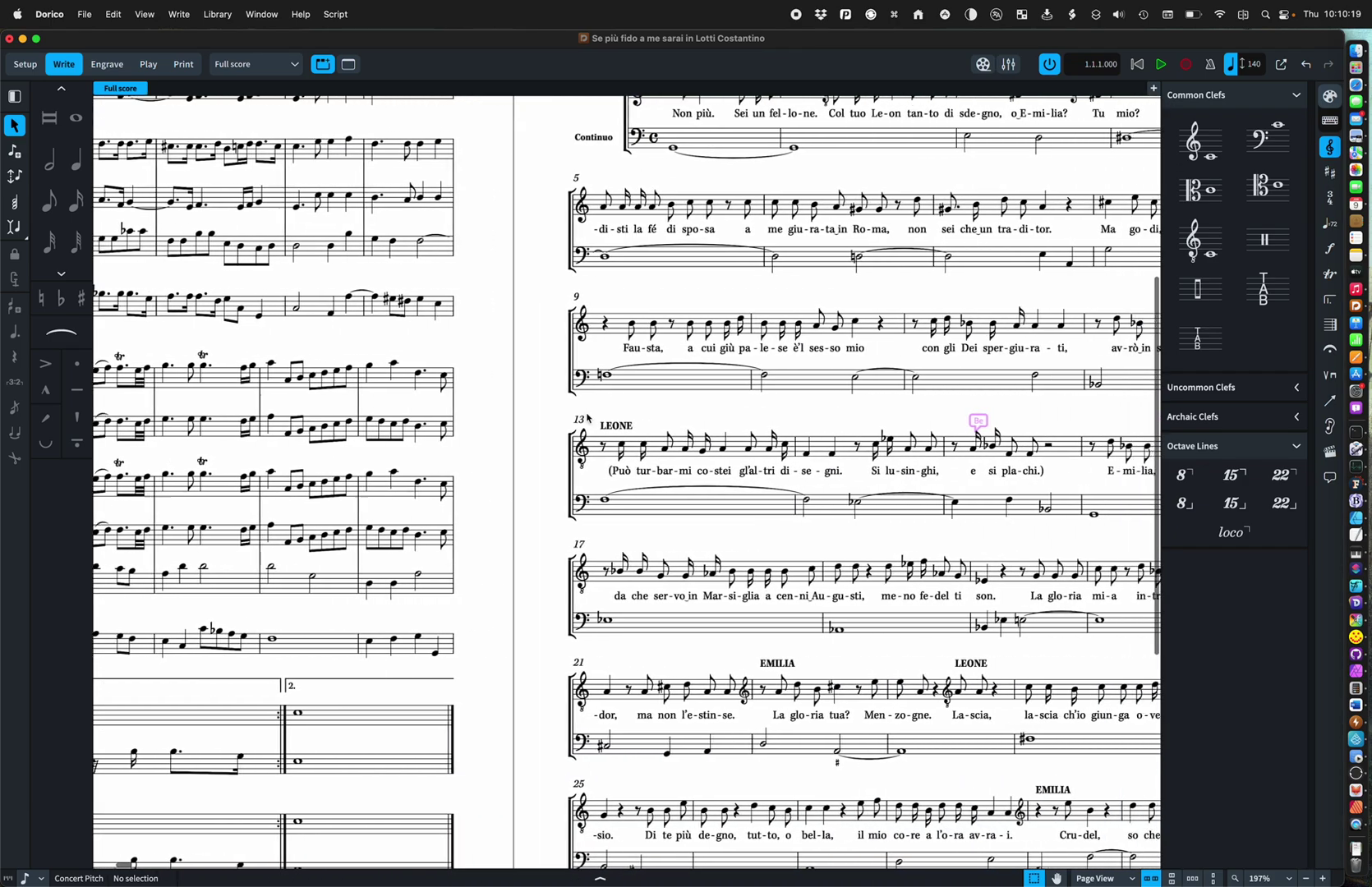
scroll(587, 417, "up", 5)
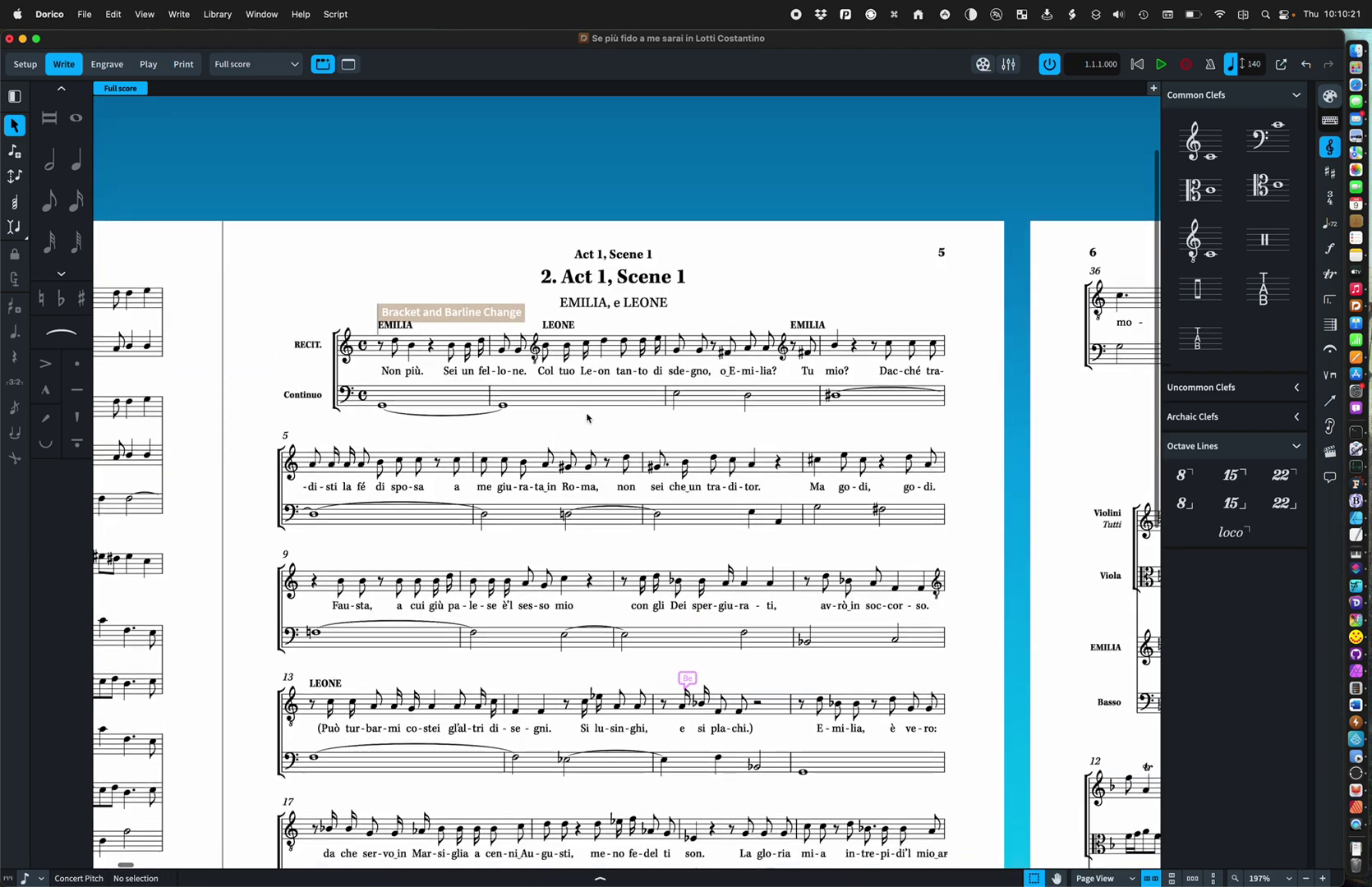
scroll(587, 417, "down", 5)
scroll(587, 418, "right", 15)
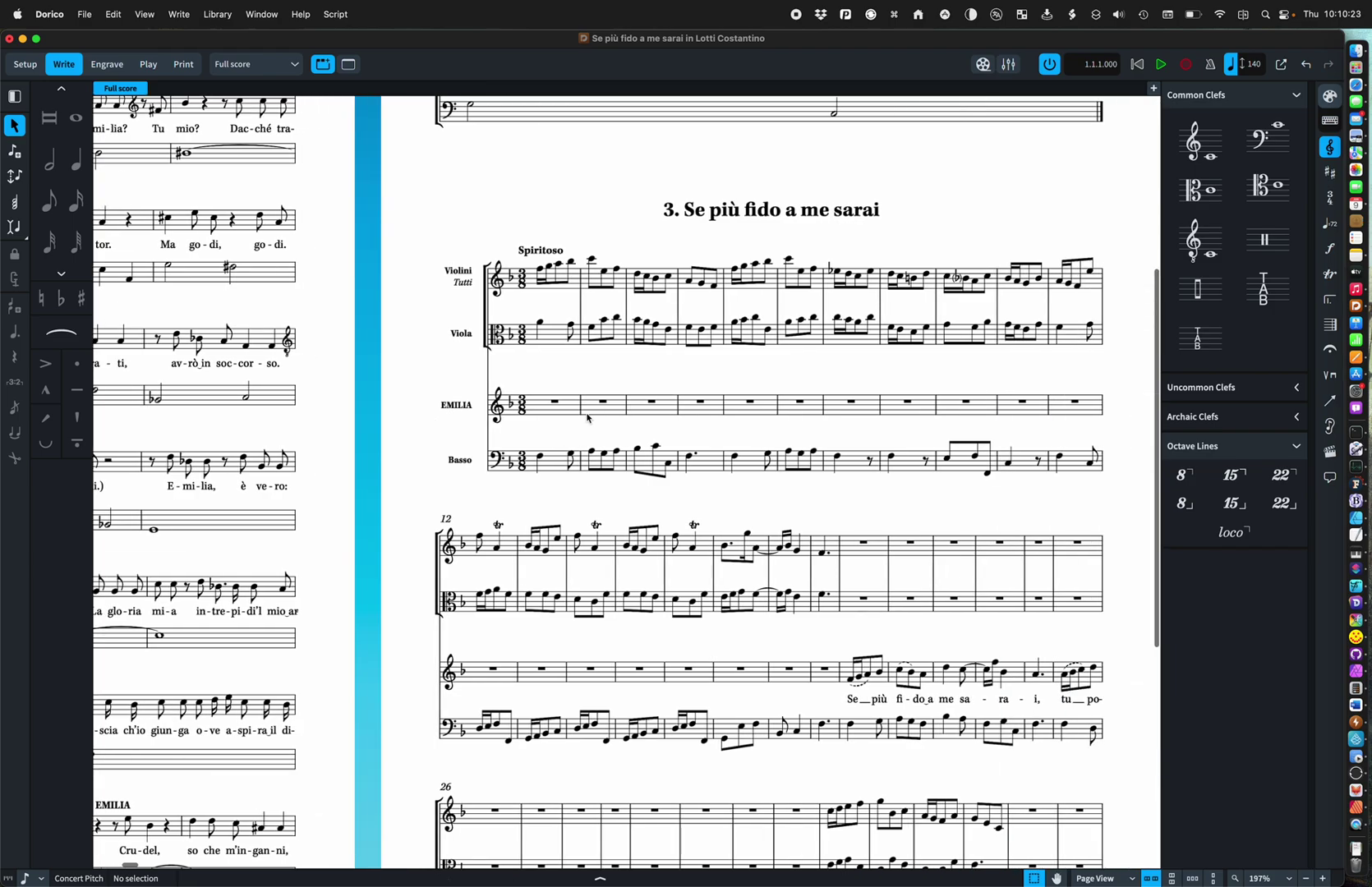
scroll(587, 418, "up", 1)
scroll(588, 418, "right", 3)
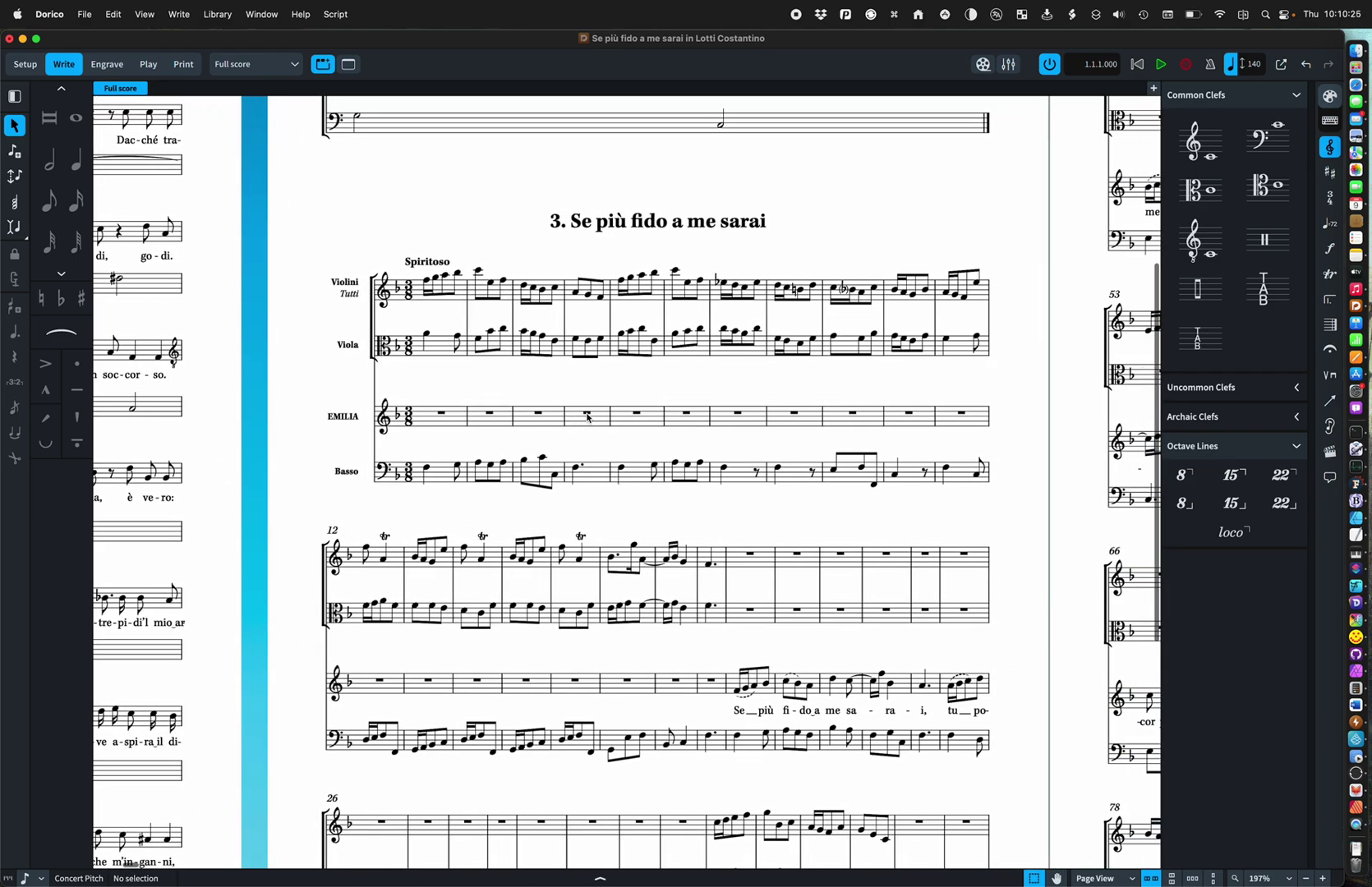
scroll(587, 417, "up", 2)
scroll(587, 418, "right", 1)
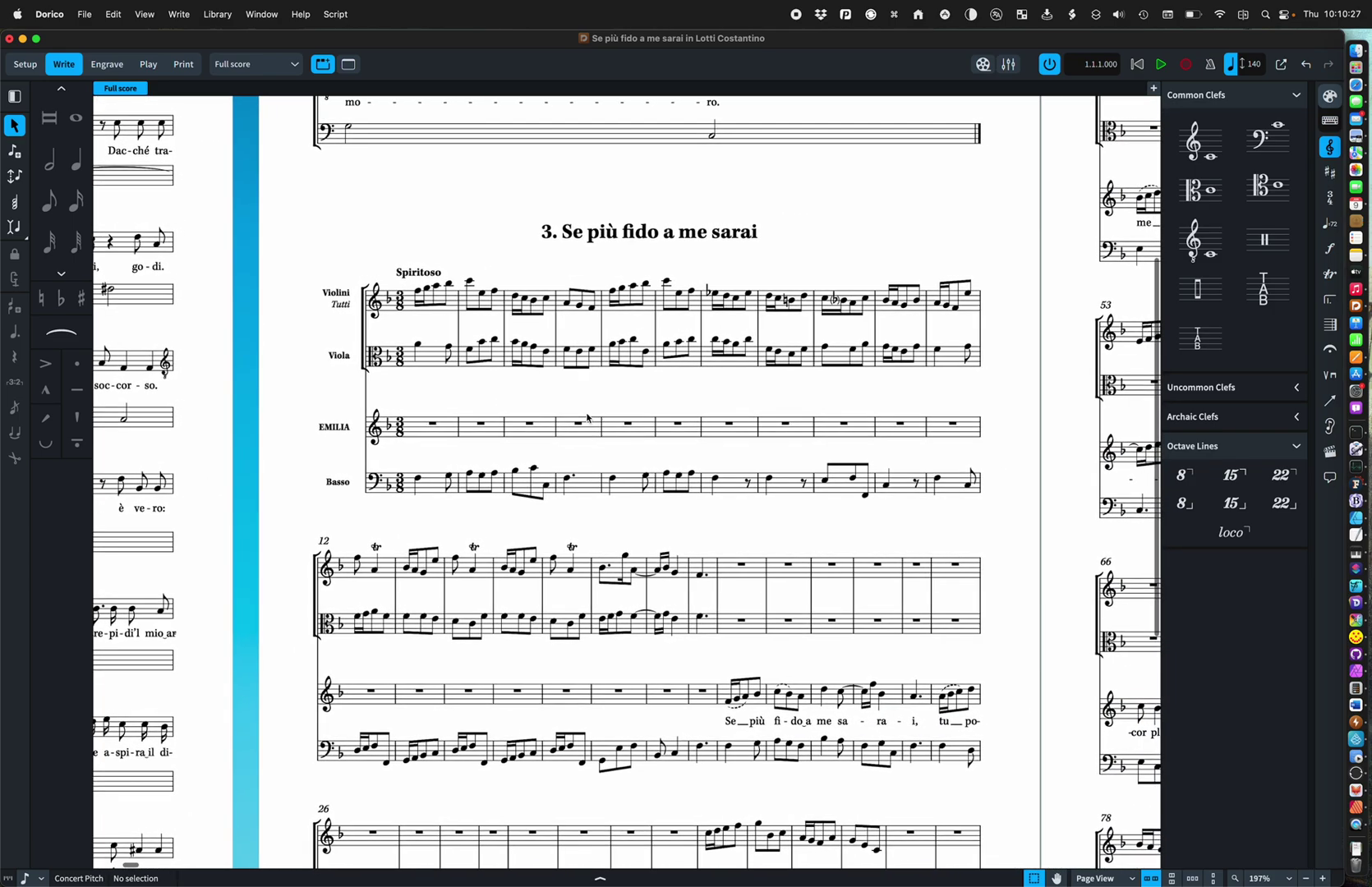
scroll(588, 418, "left", 20)
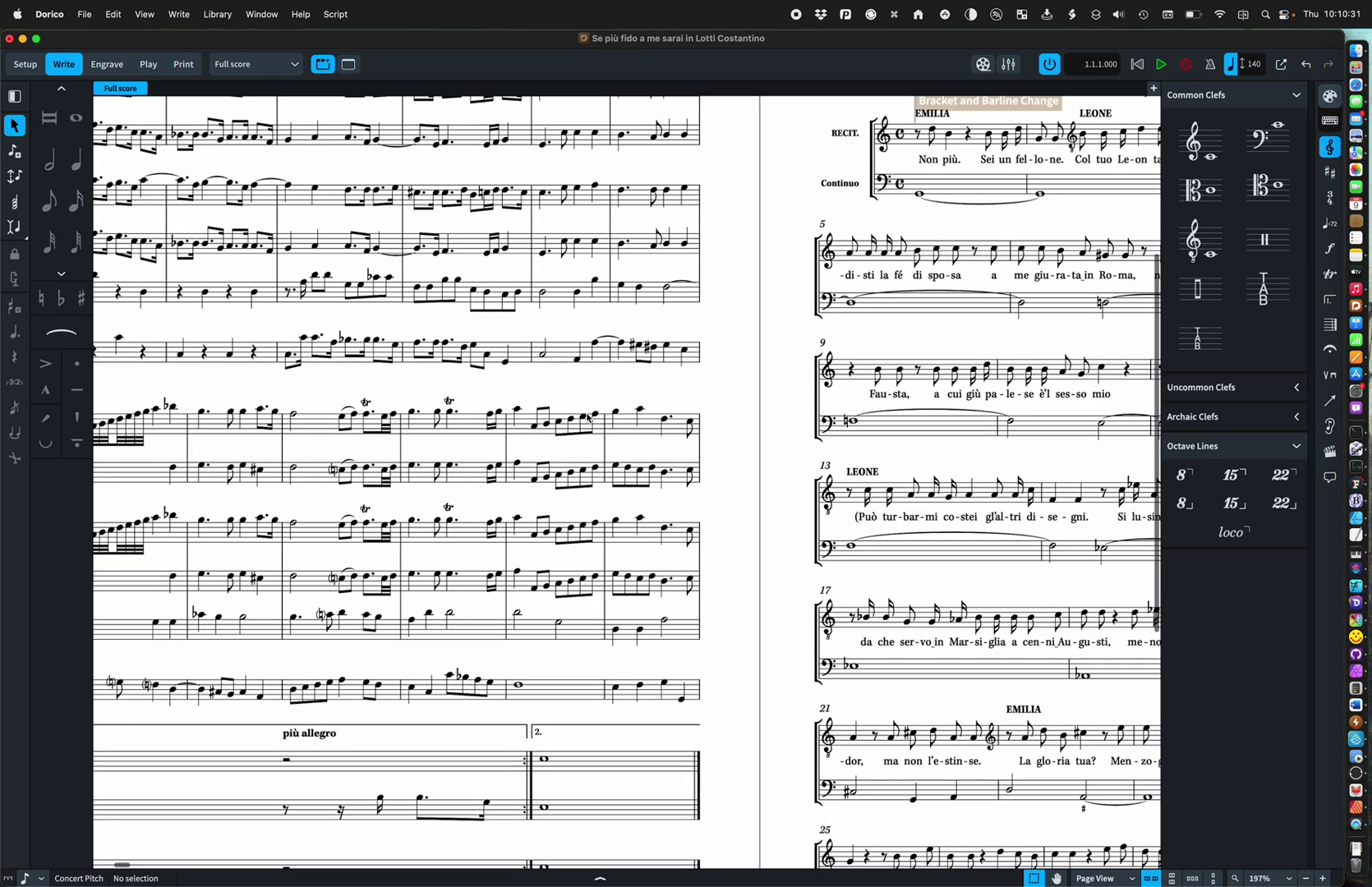
scroll(587, 418, "up", 4)
scroll(588, 418, "left", 13)
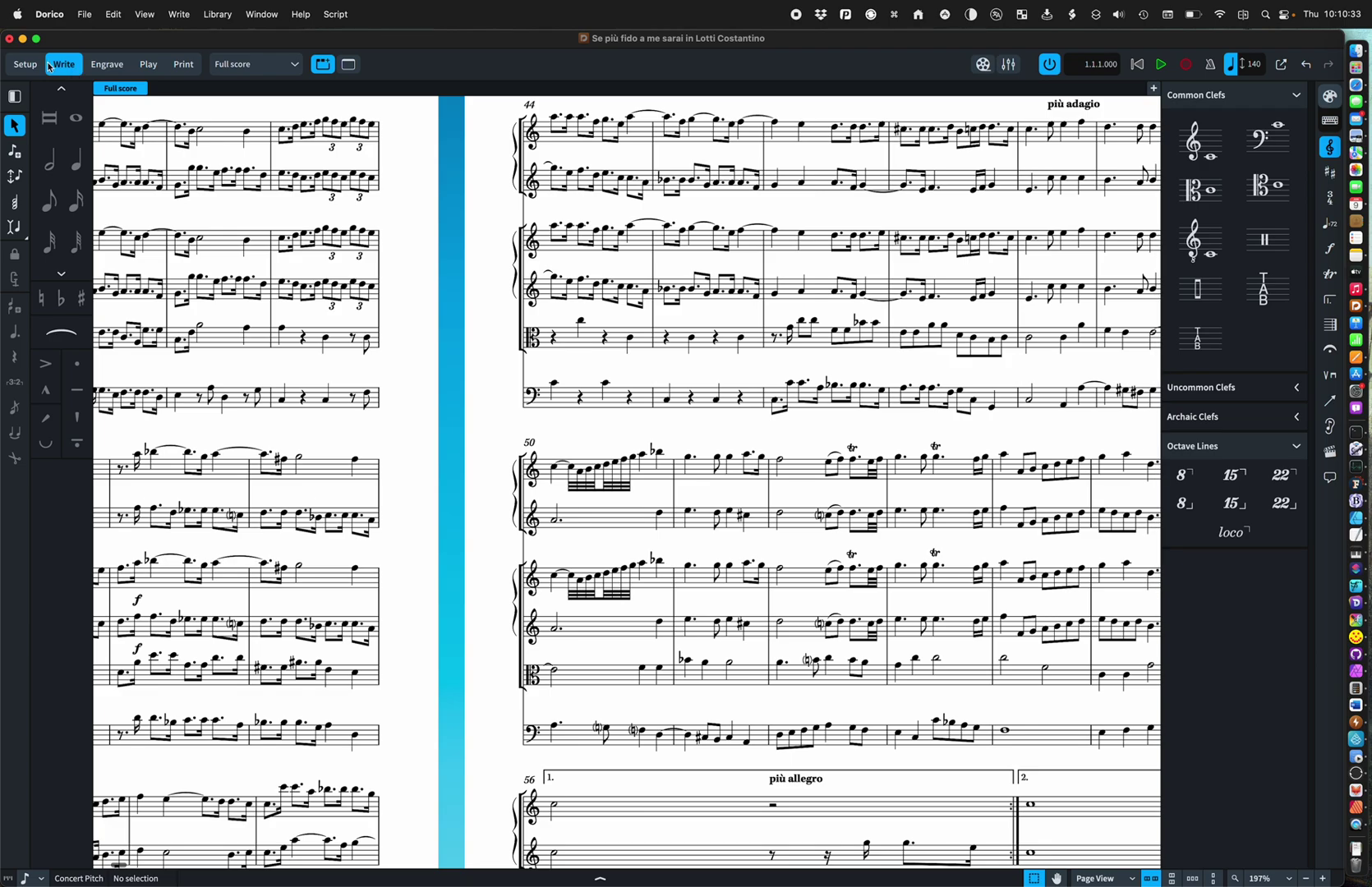
In Setup, step through the flows from Act 1, Scene 1 to Act 1, Scene 3, then open Layout Options.
left_click(43, 65)
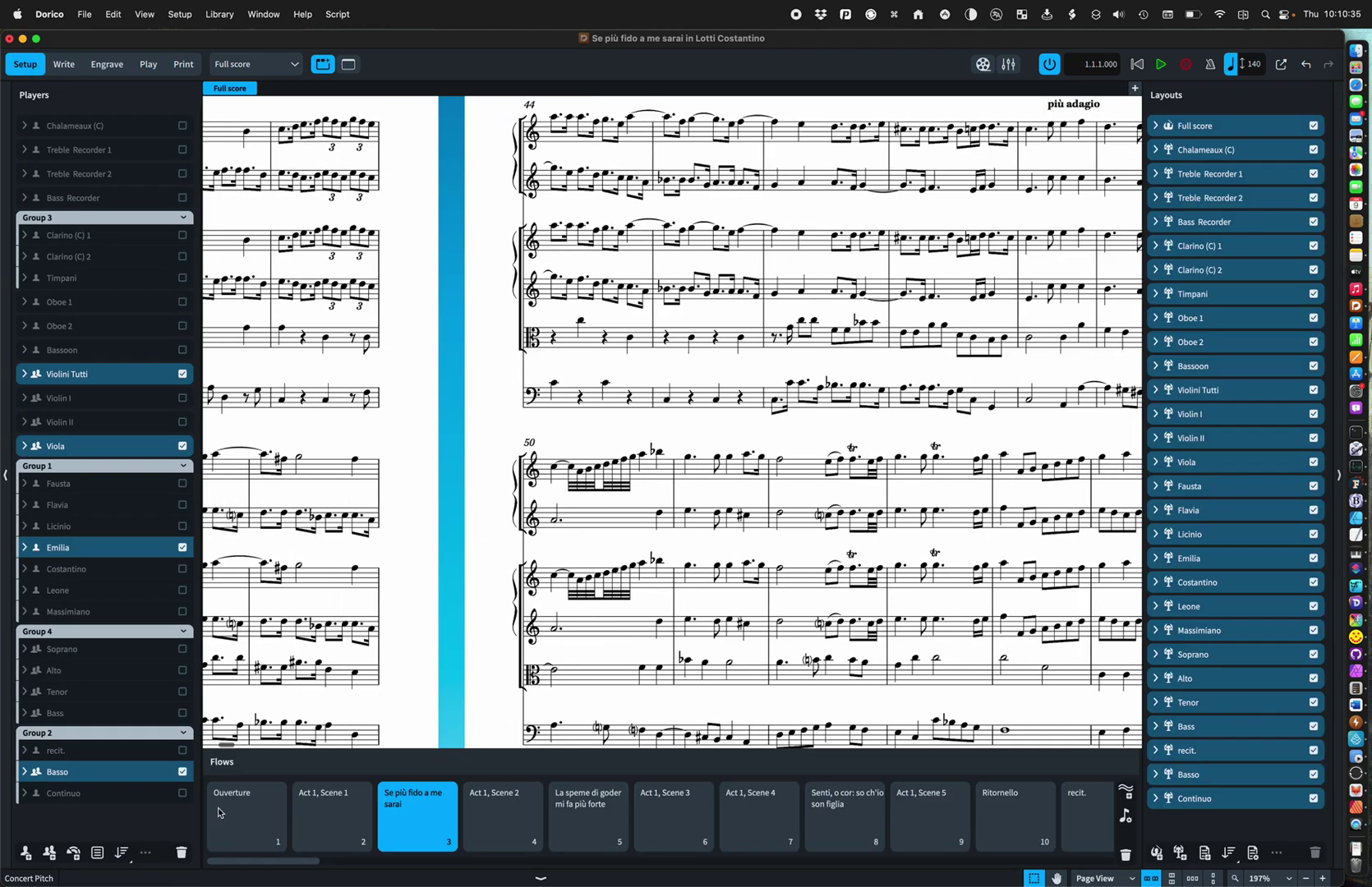
left_click(347, 839)
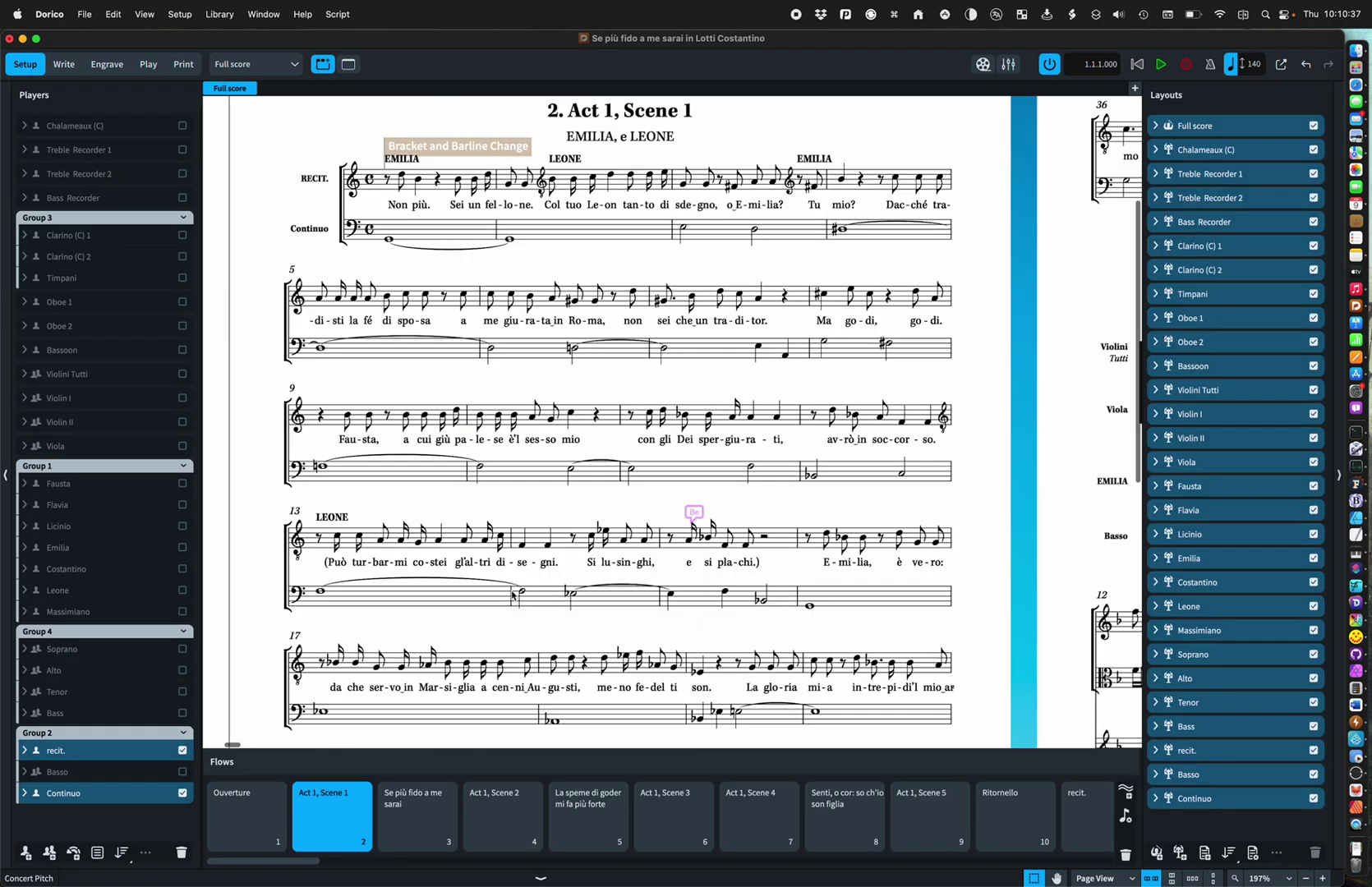
left_click(424, 821)
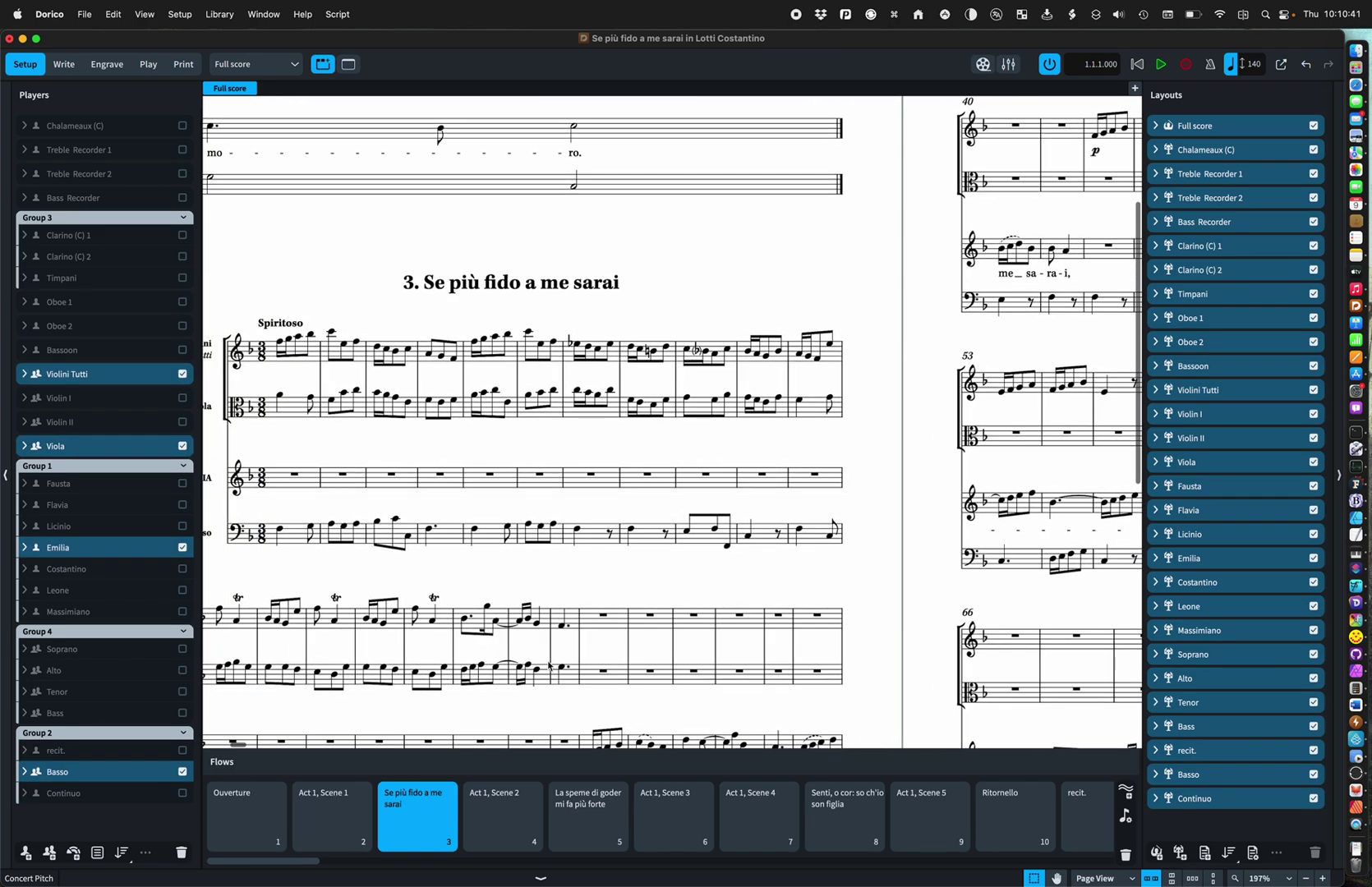
left_click(502, 797)
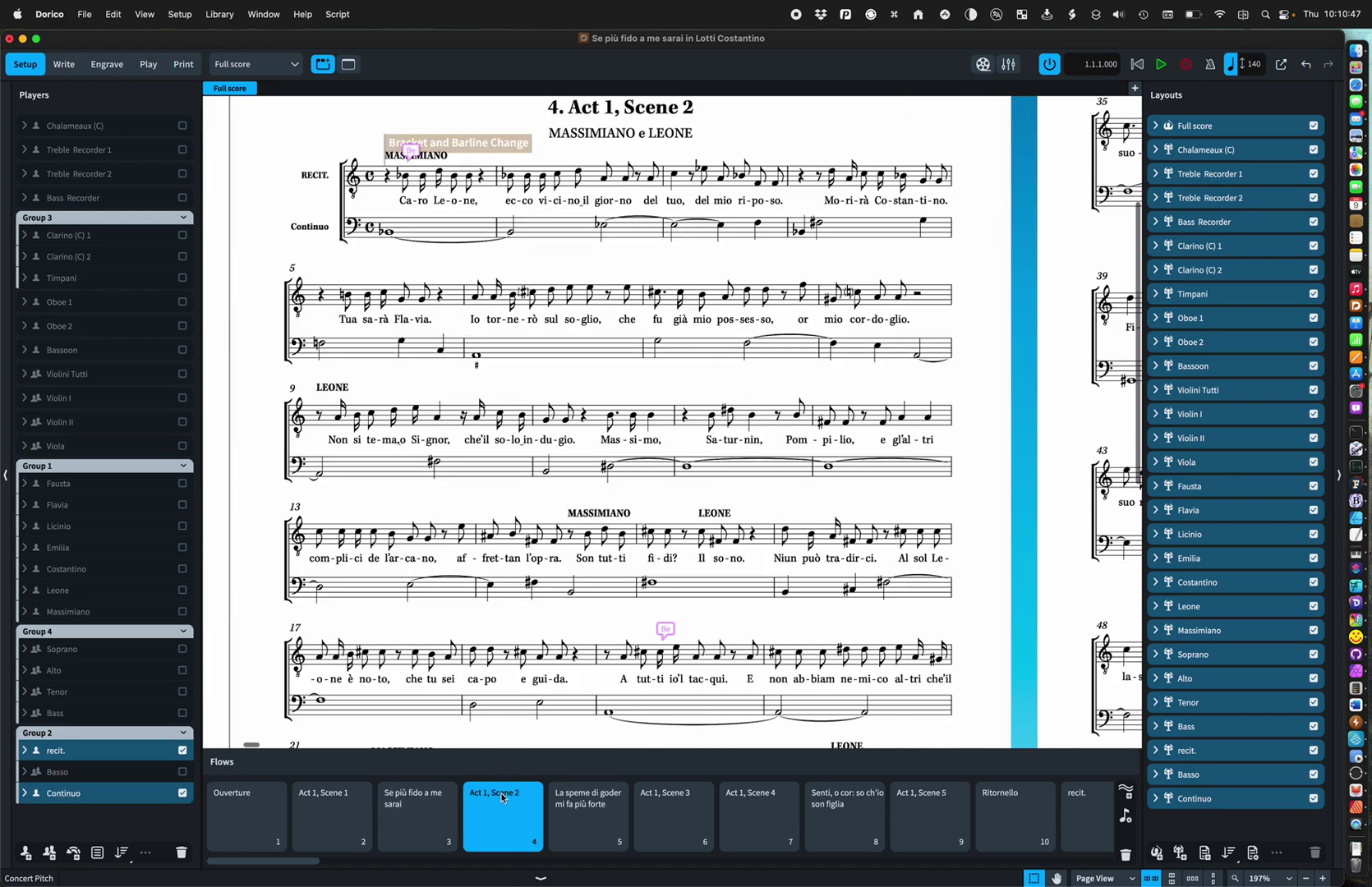
scroll(567, 592, "left", 5)
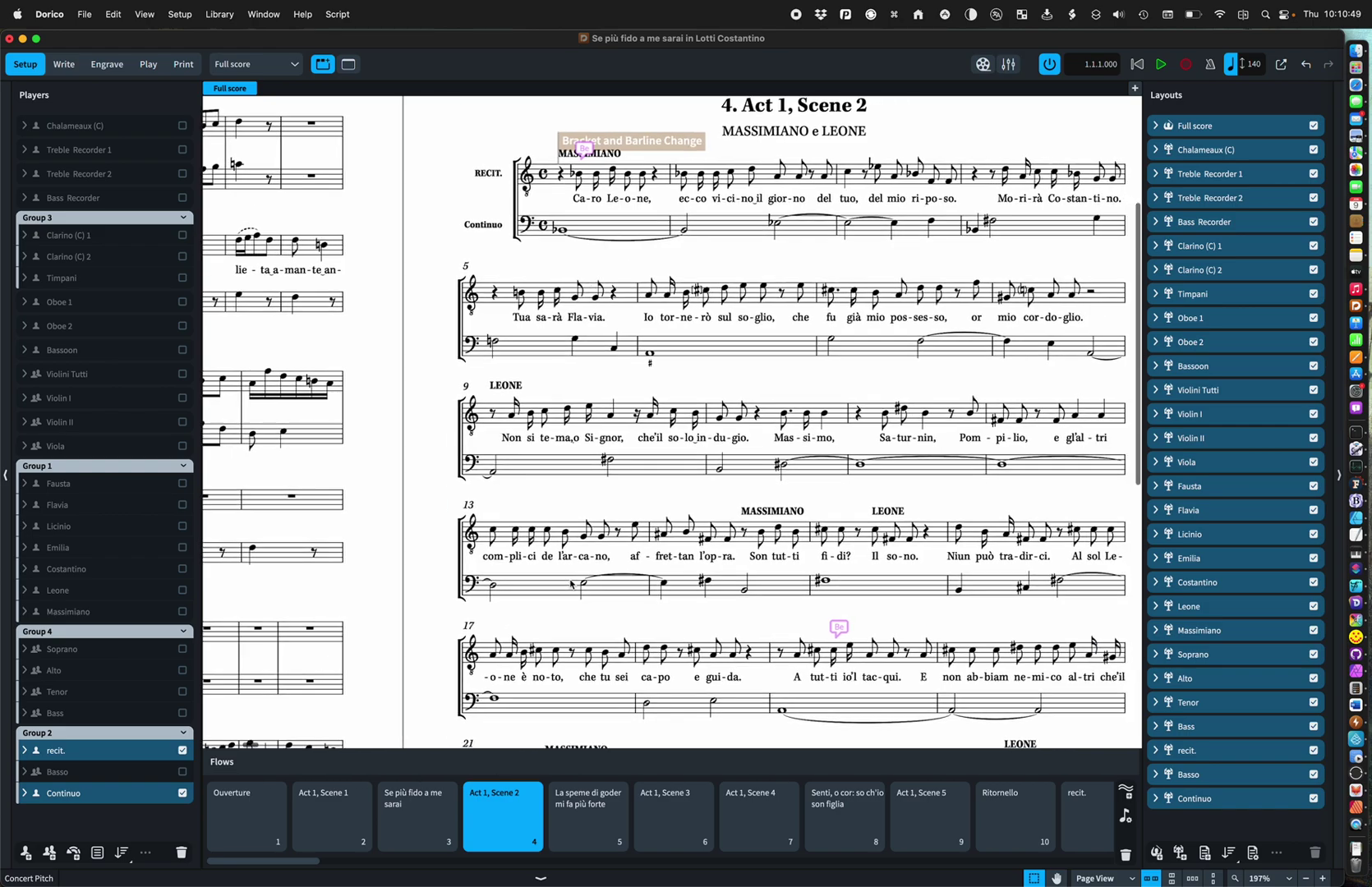
left_click(588, 816)
left_click(653, 825)
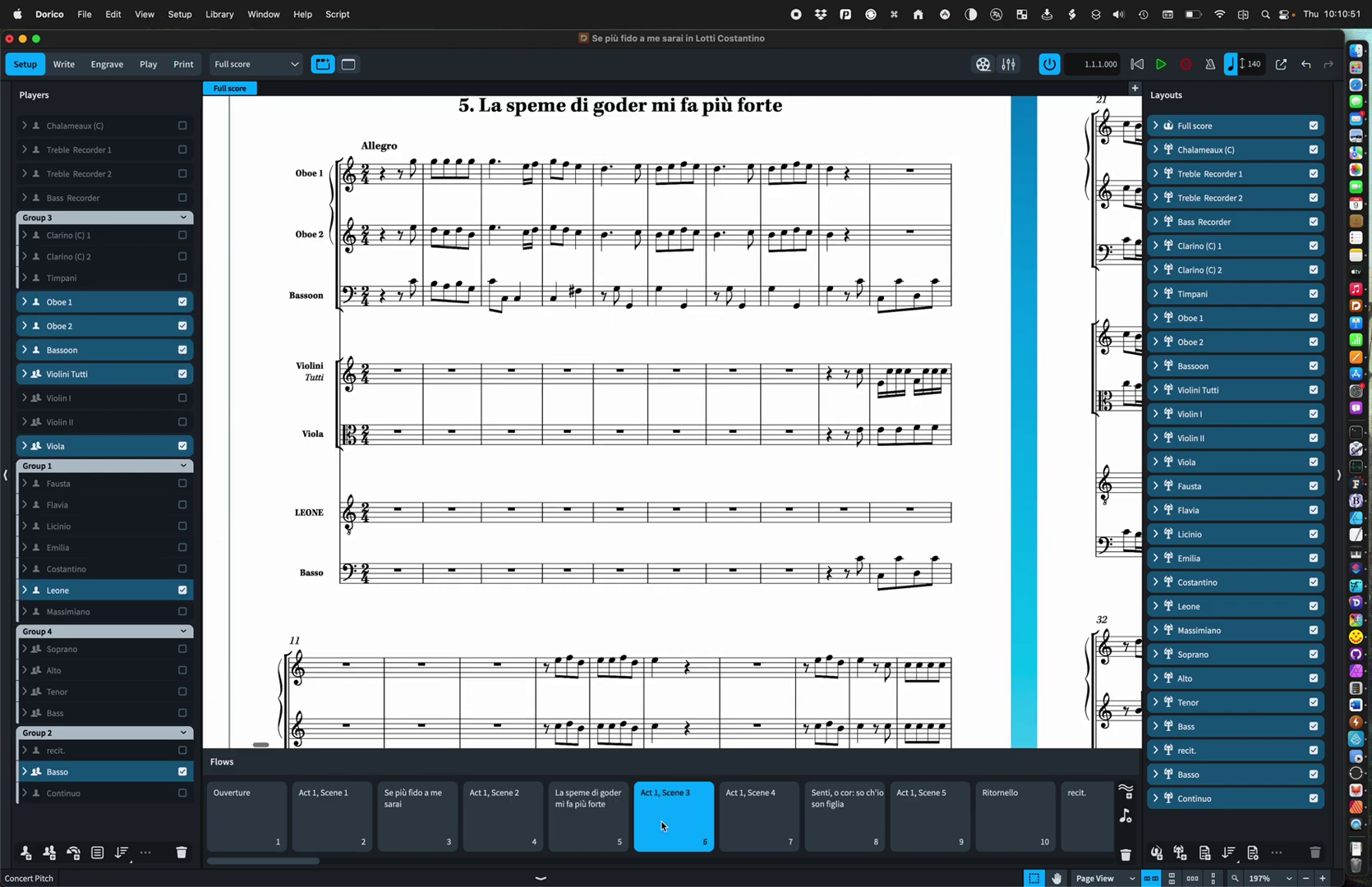
scroll(569, 576, "left", 1)
scroll(569, 575, "left", 1)
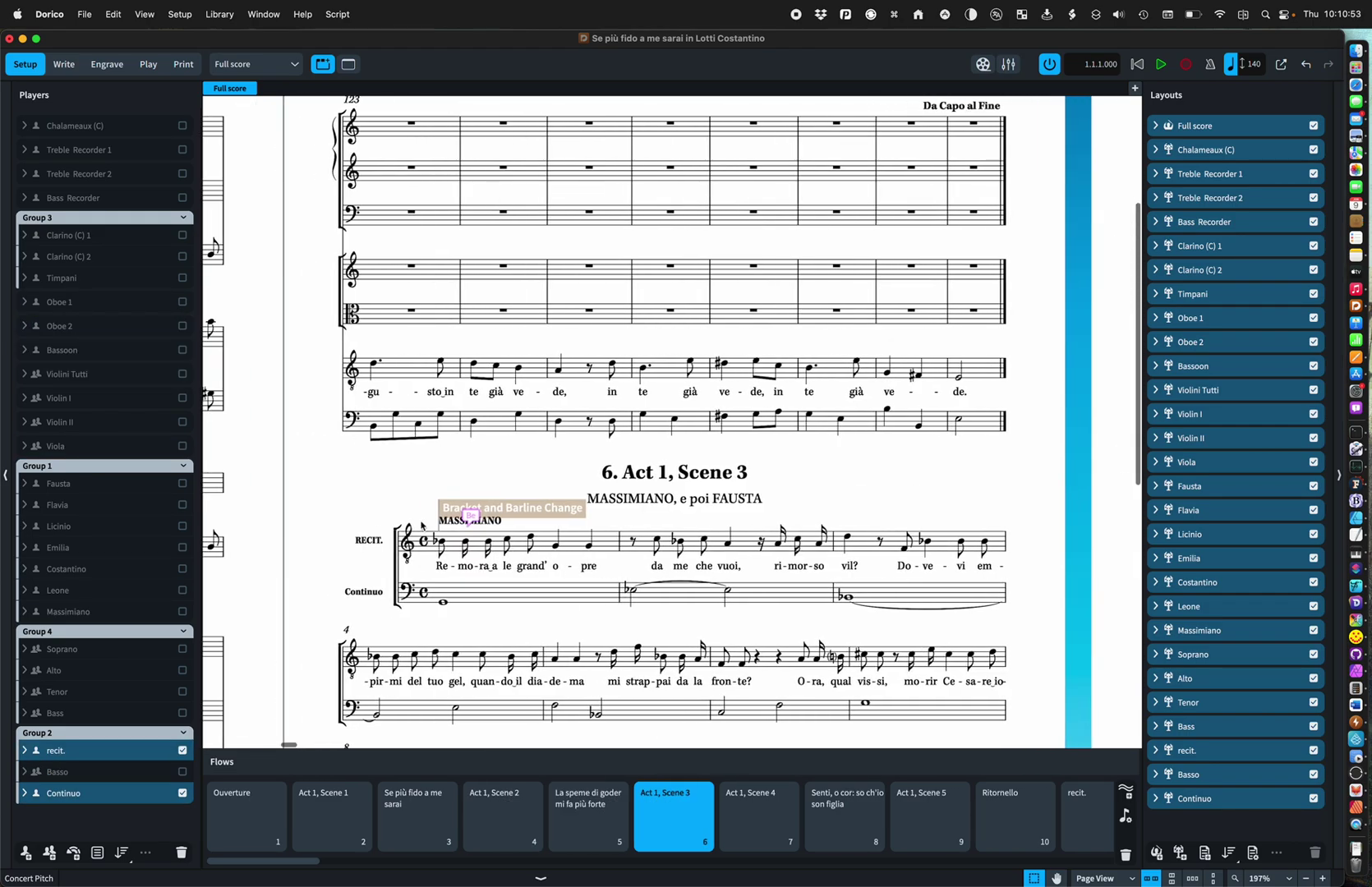
key("super+shift+l")
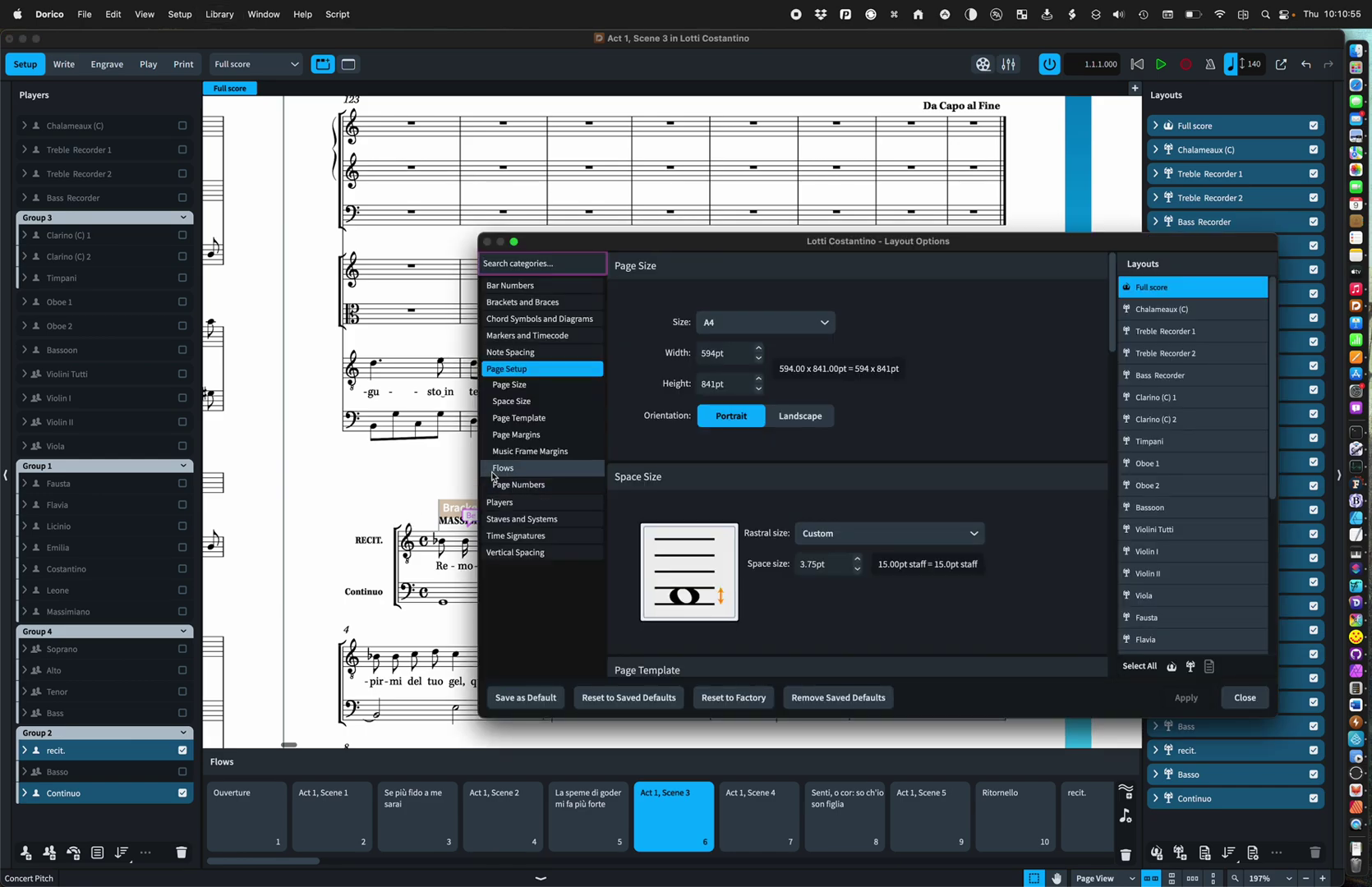
left_click(503, 467)
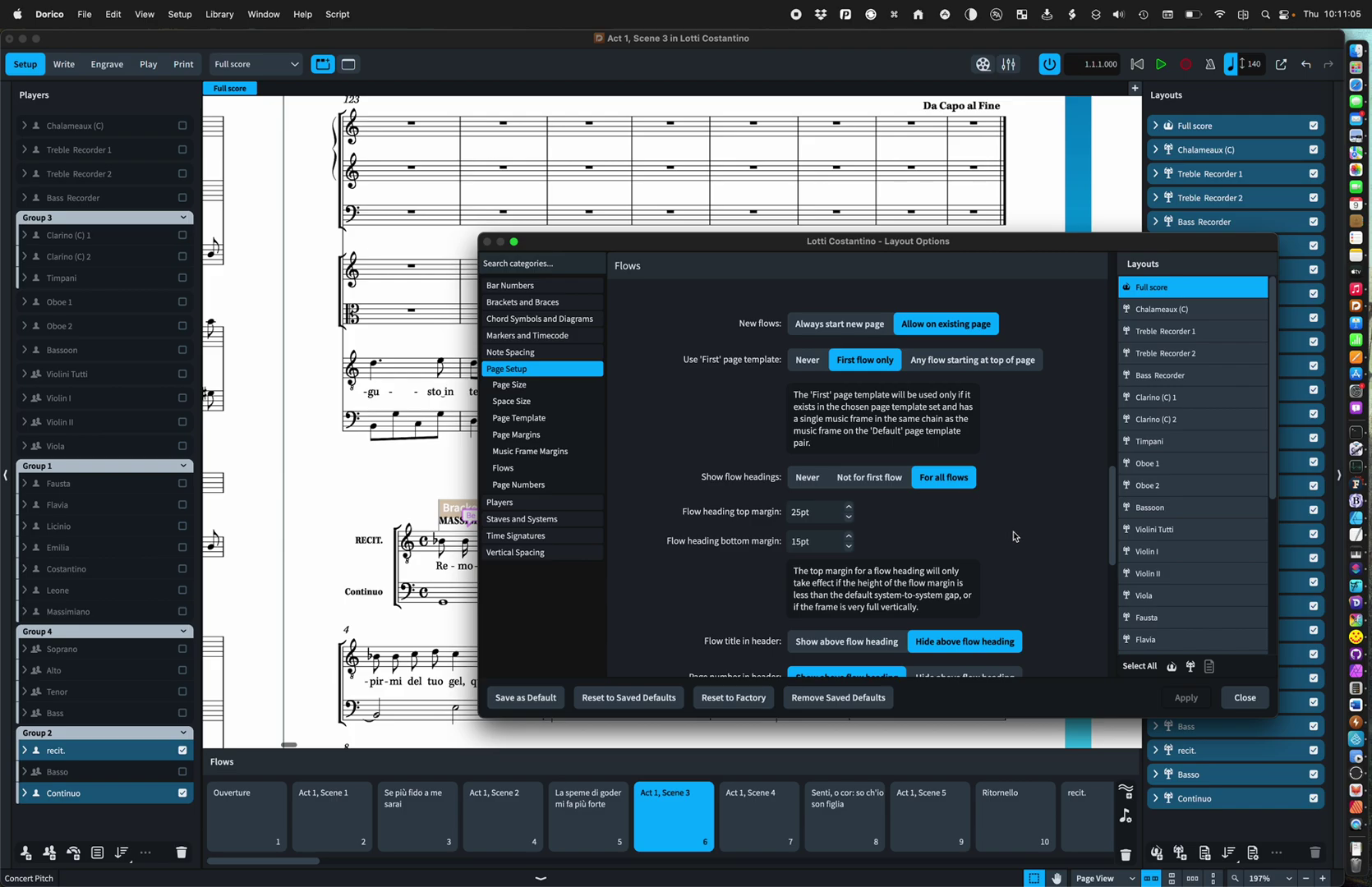
left_click(1244, 697)
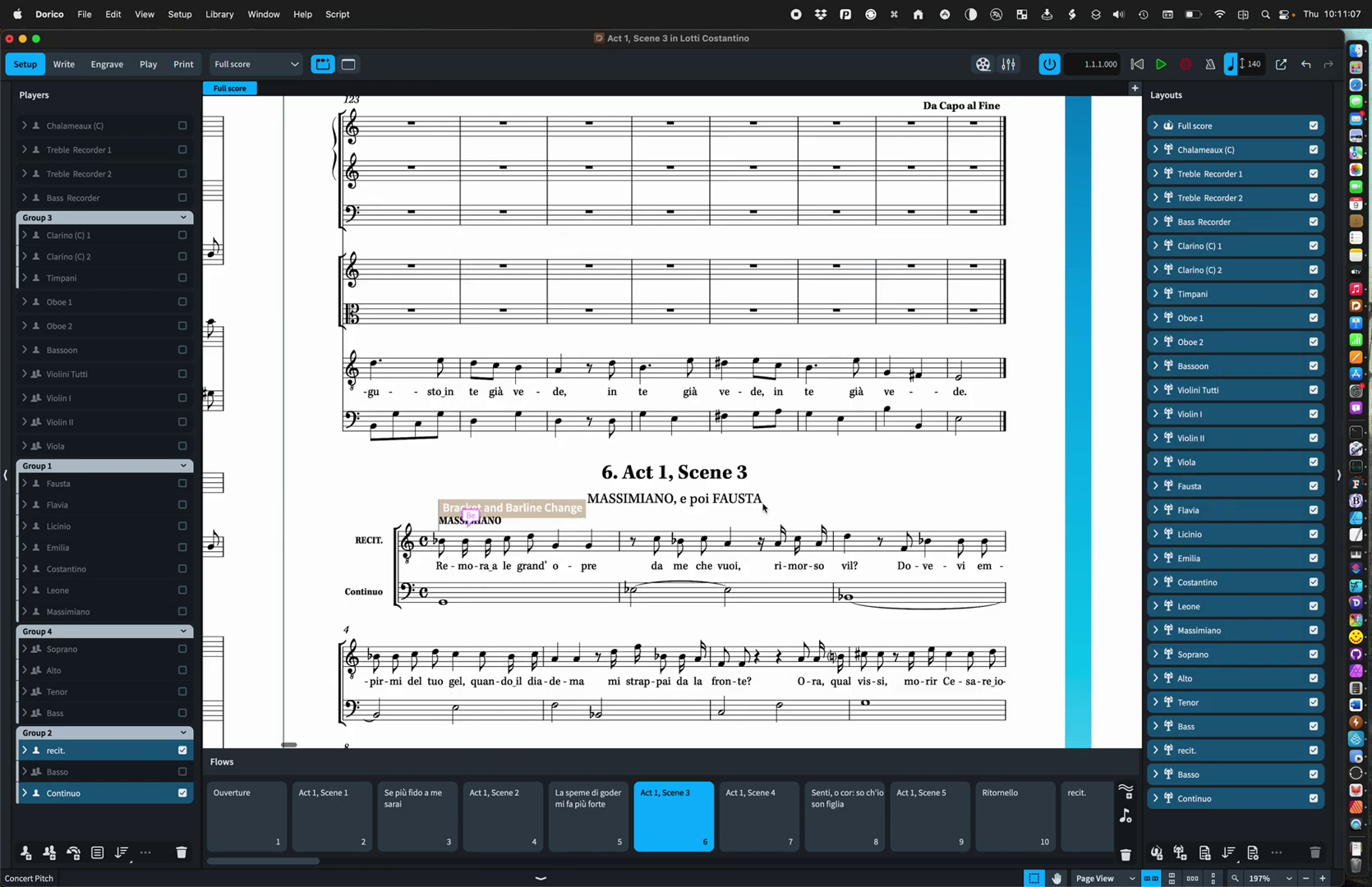
scroll(763, 507, "down", 5)
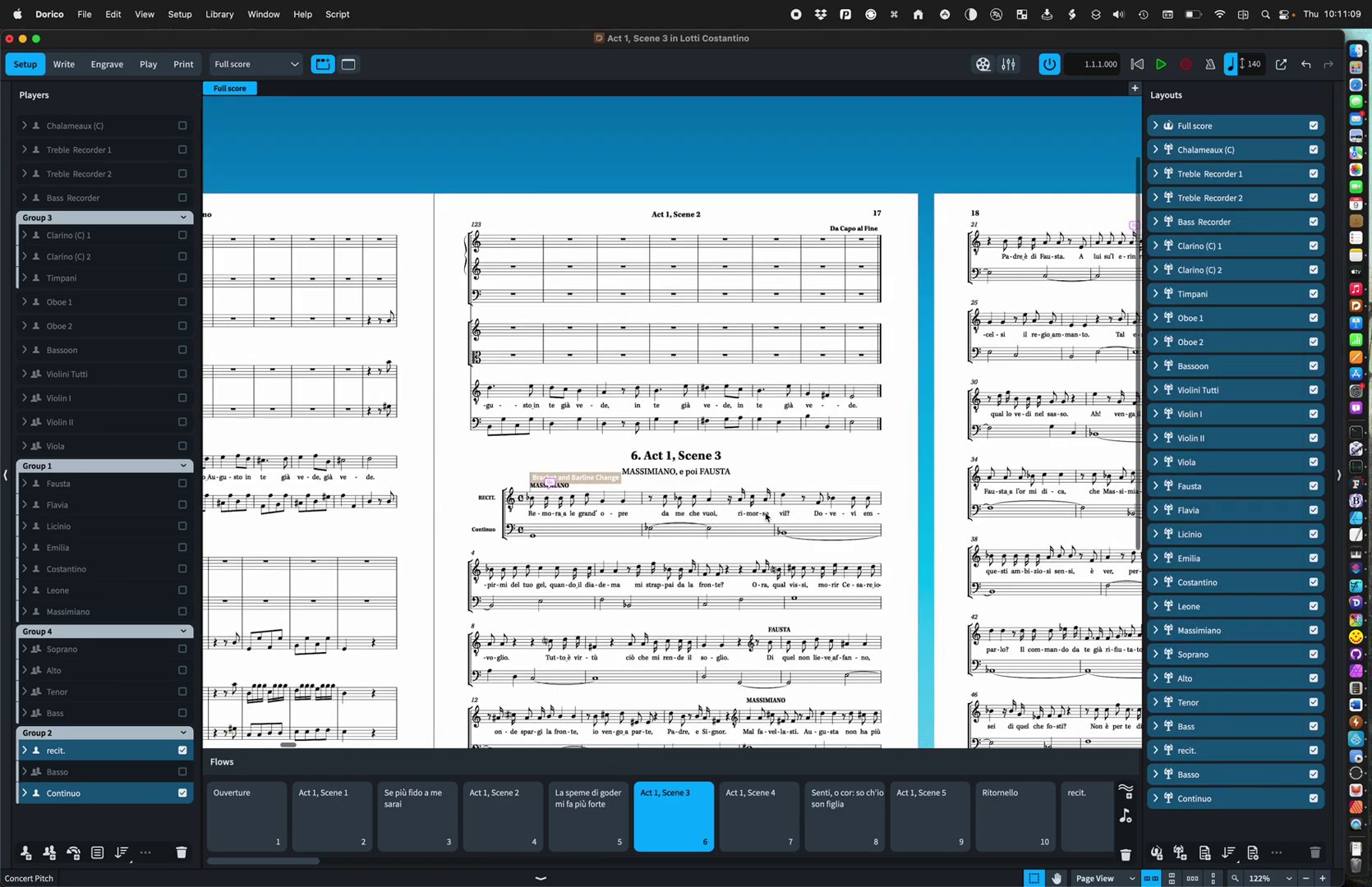
scroll(765, 516, "down", 2)
scroll(766, 515, "right", 5)
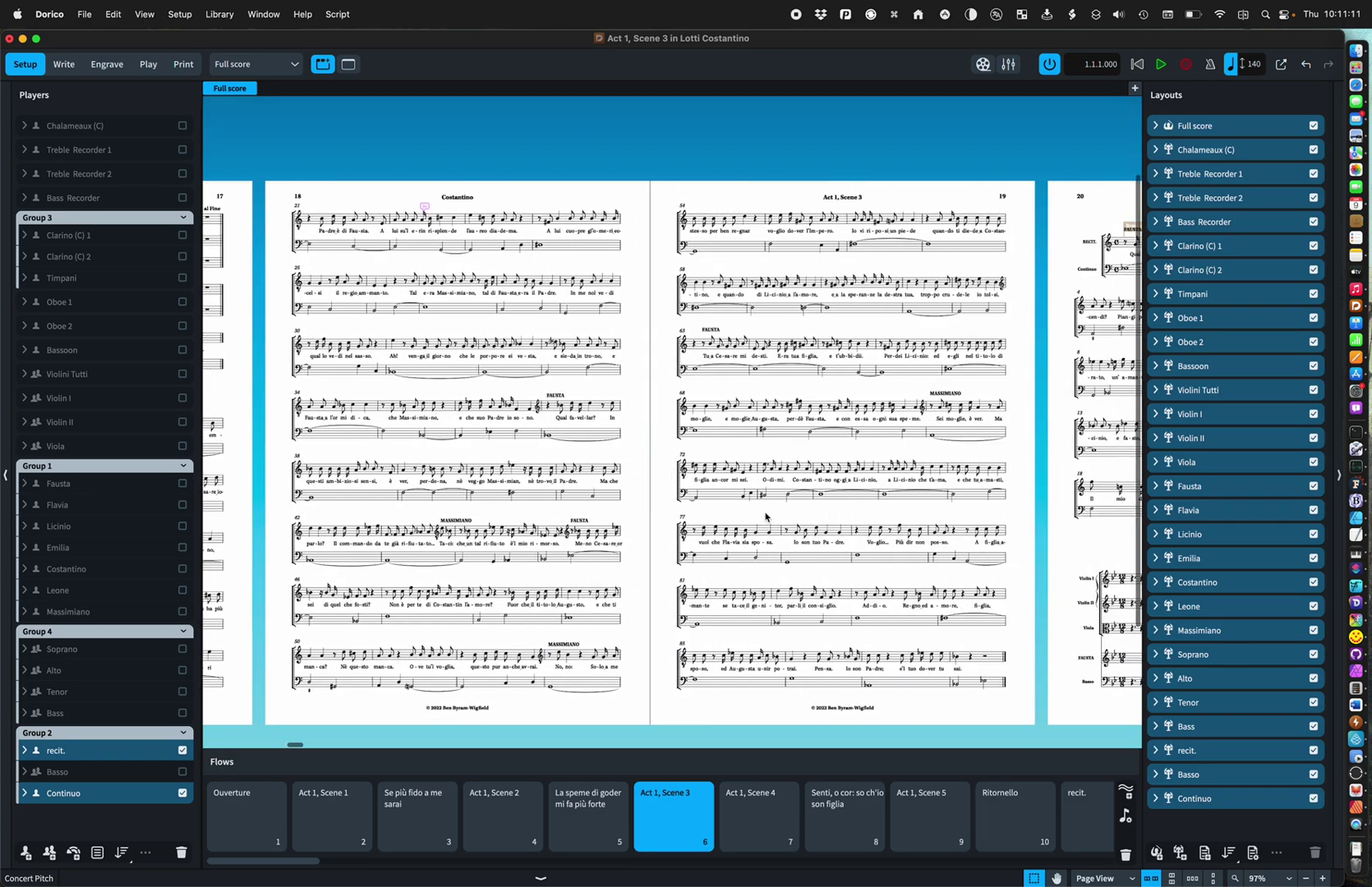
scroll(766, 516, "right", 10)
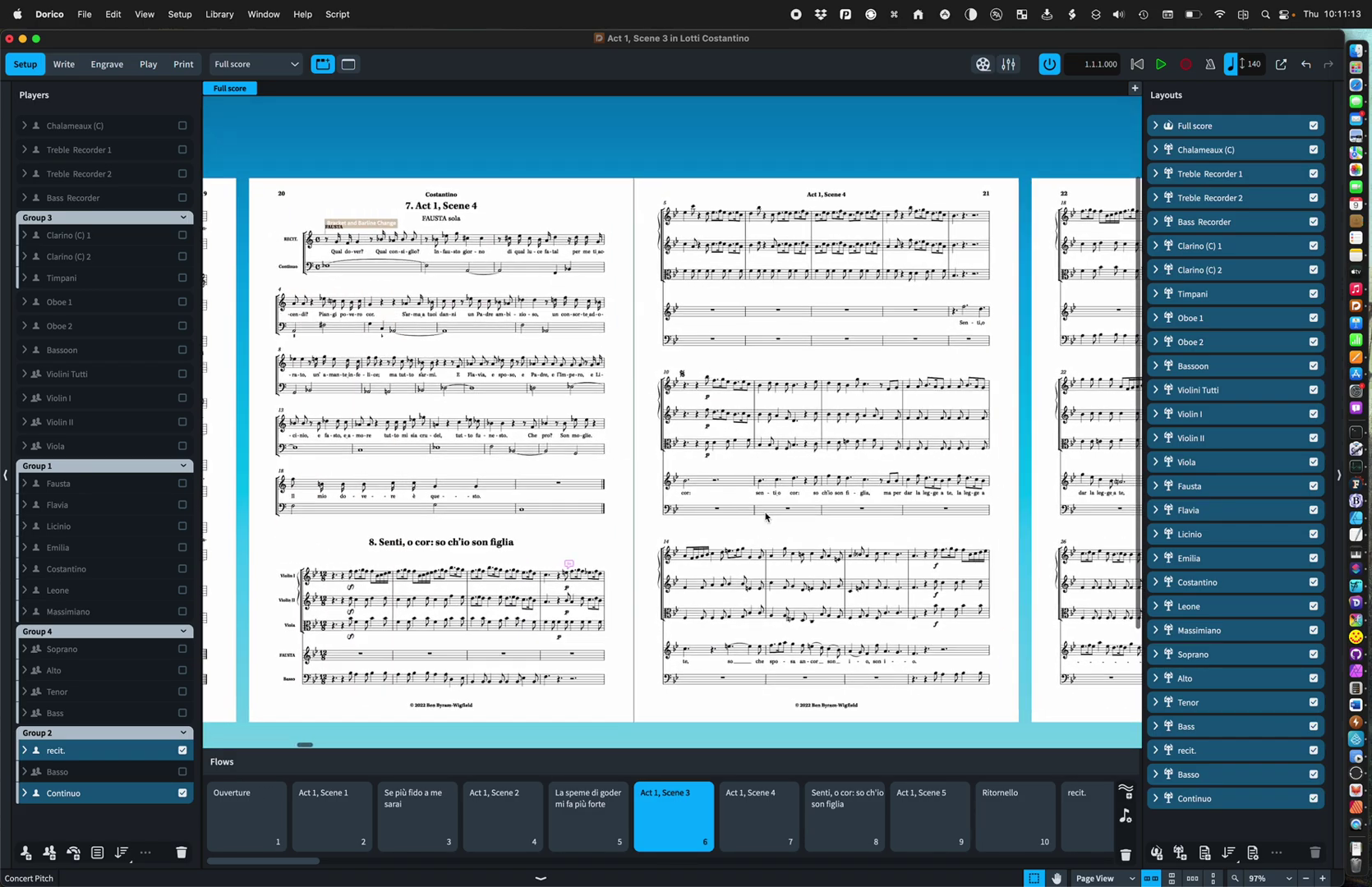
scroll(765, 516, "right", 5)
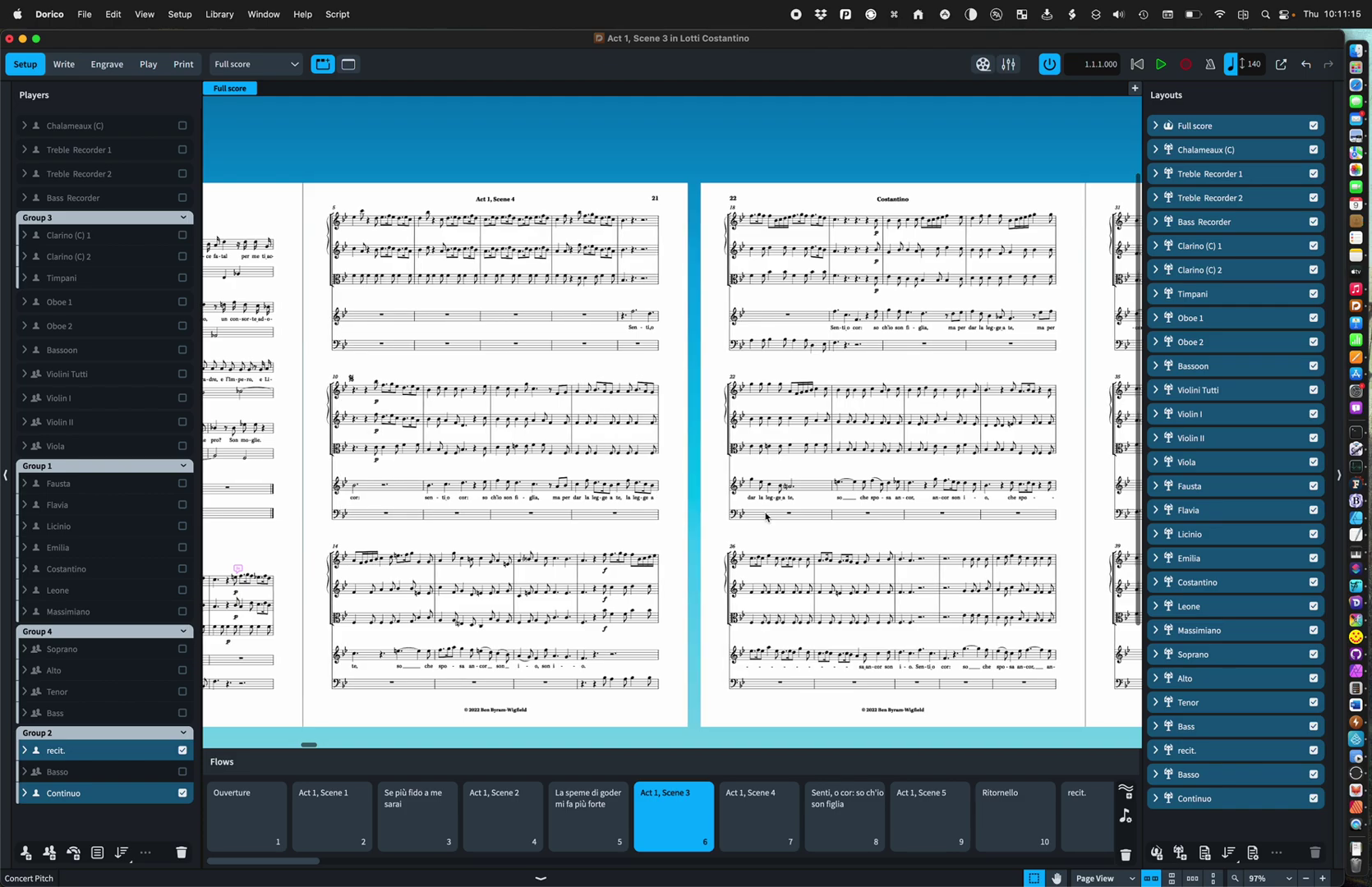
scroll(766, 516, "up", 1)
scroll(765, 515, "down", 1)
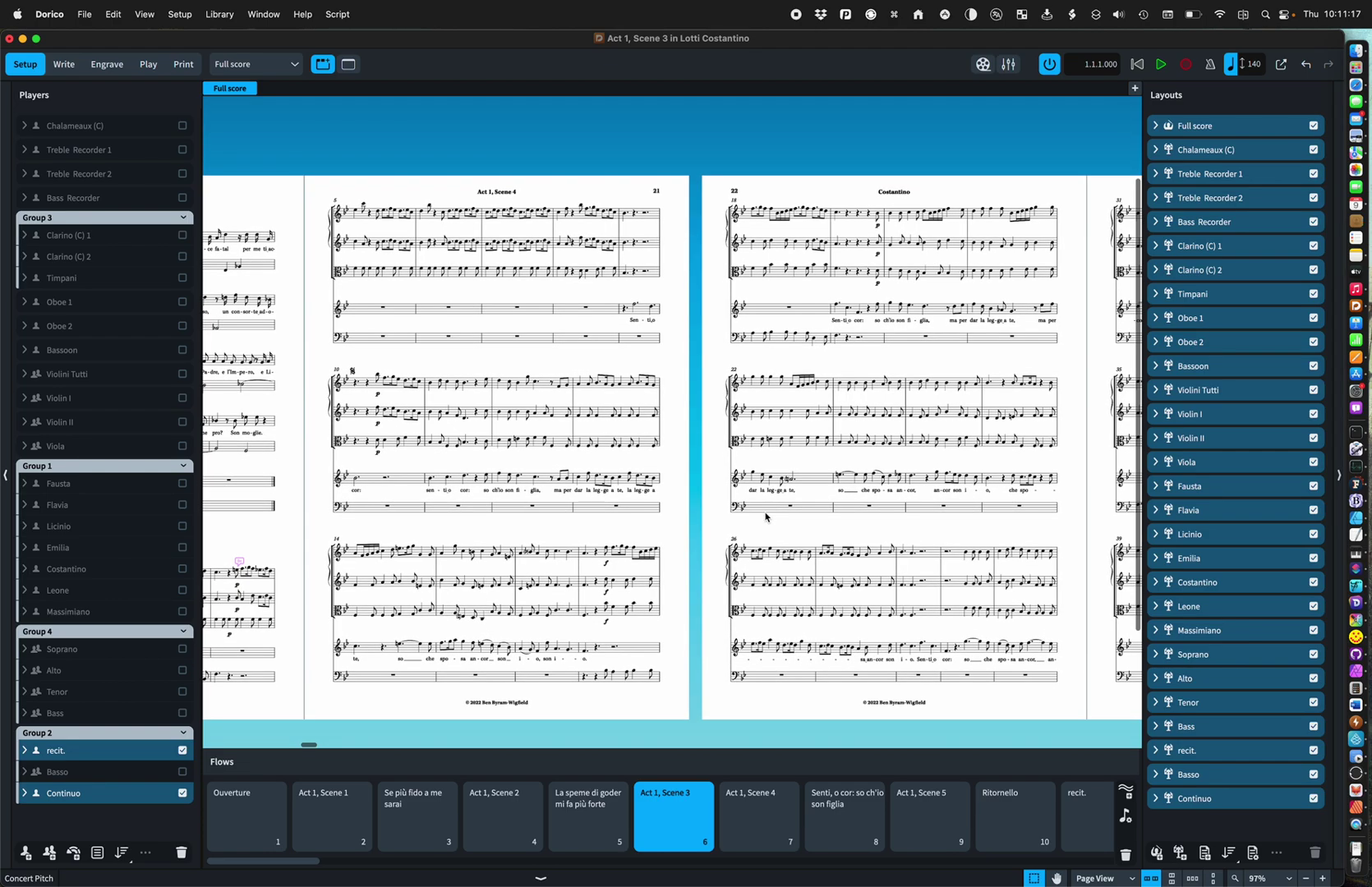
scroll(766, 516, "right", 5)
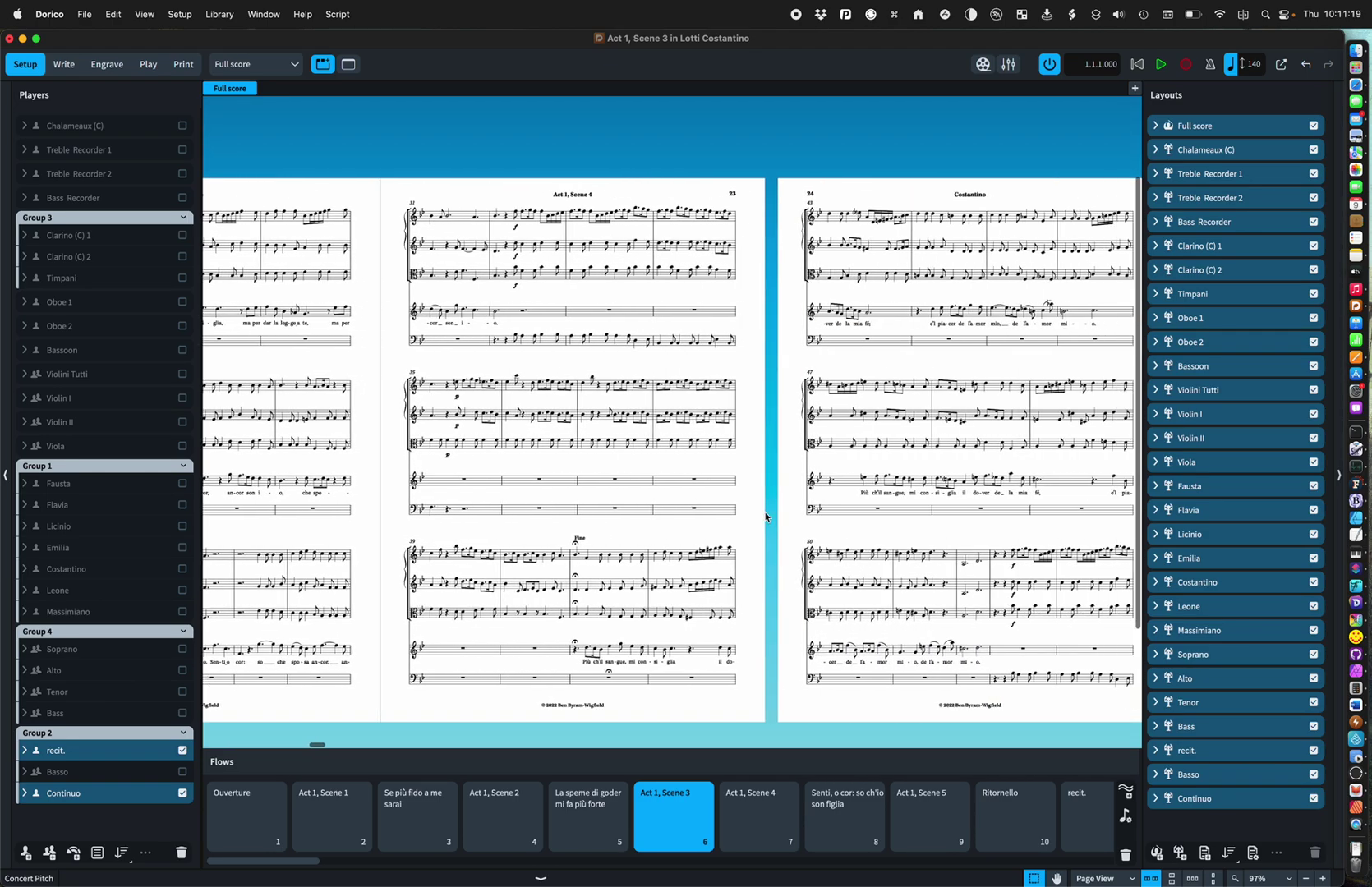
scroll(766, 515, "right", 5)
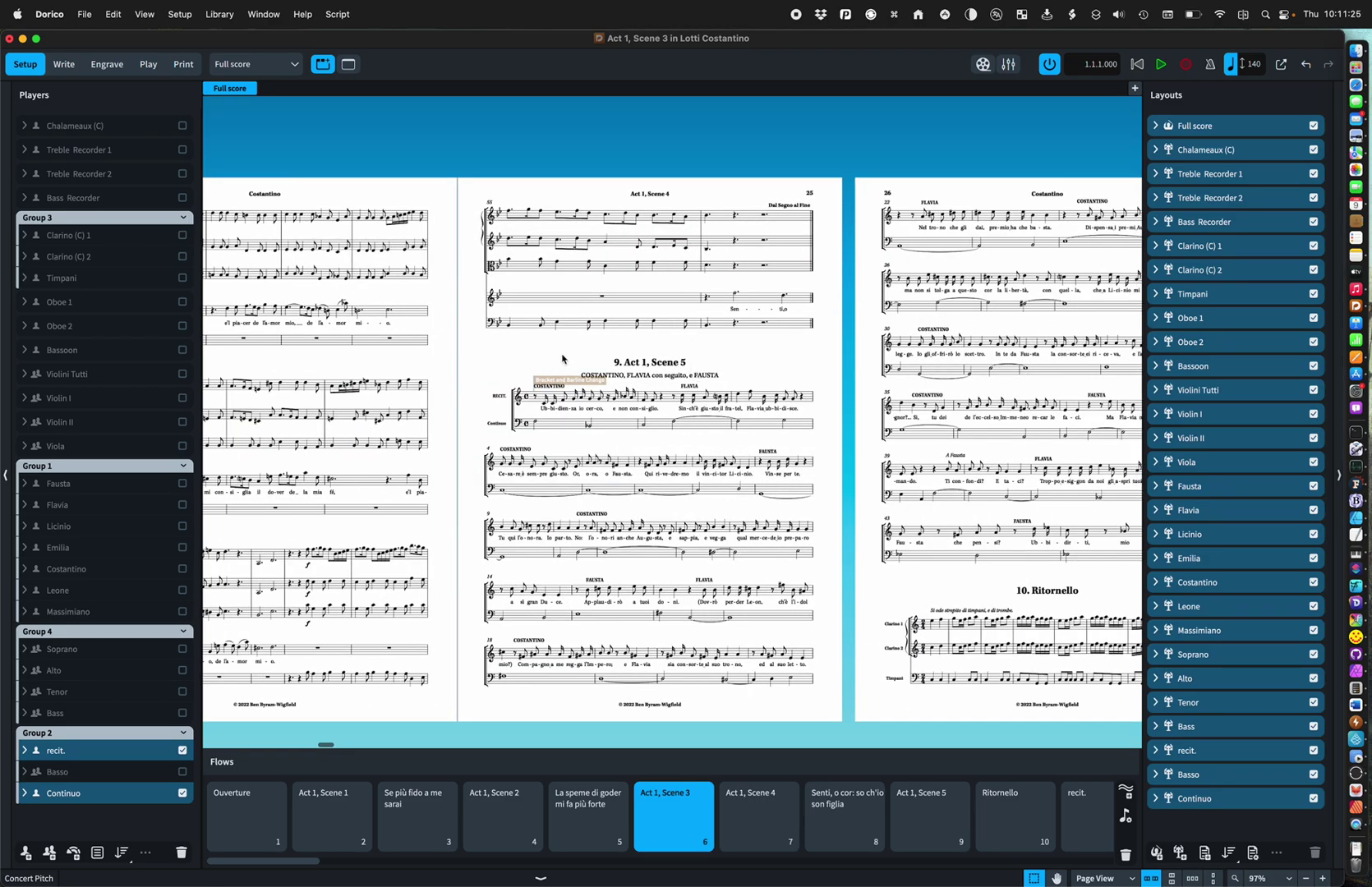
In Engrave mode, review the available page template sets without changing them.
left_click(105, 72)
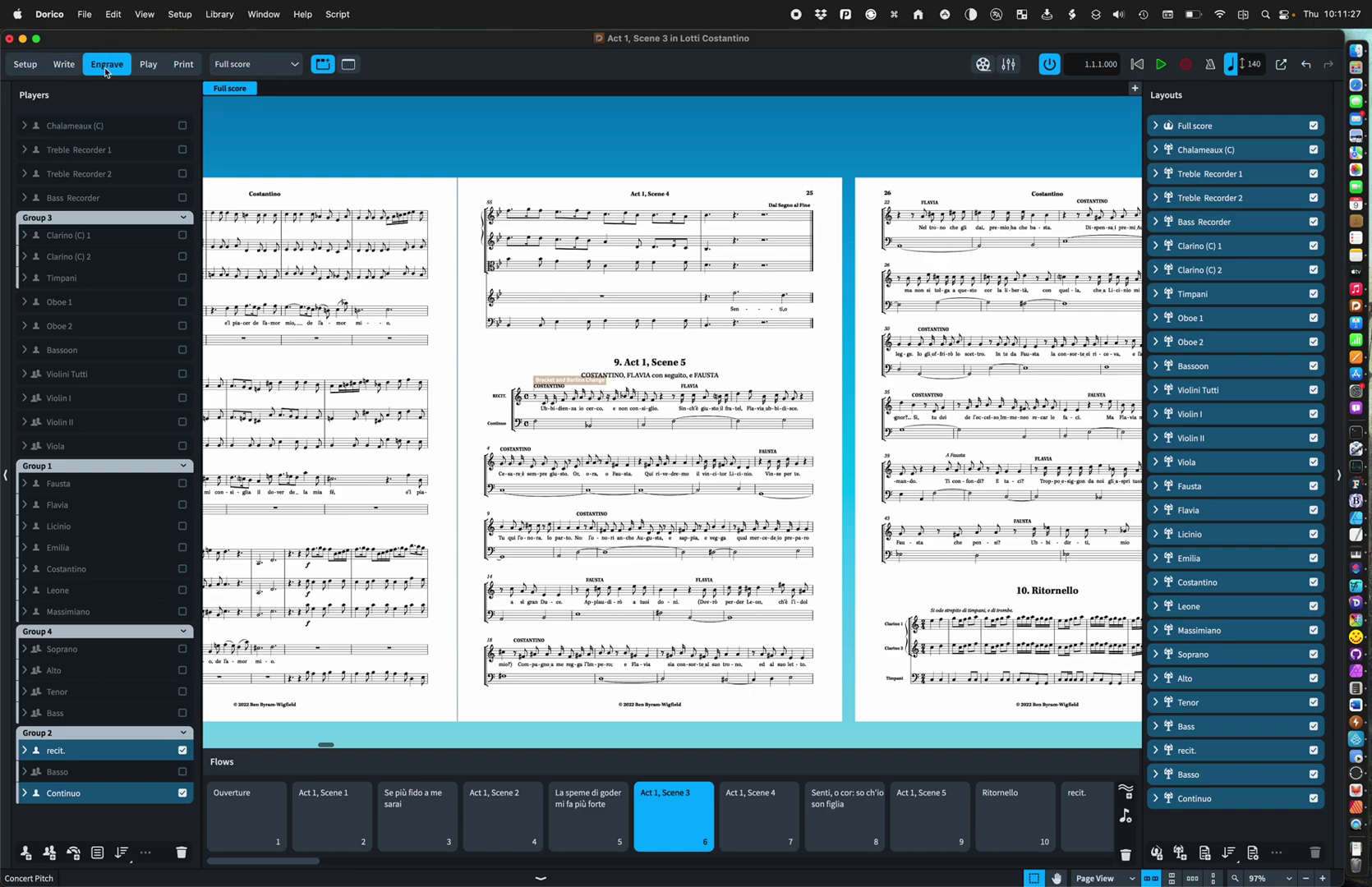
scroll(601, 398, "up", 5)
scroll(599, 394, "up", 2)
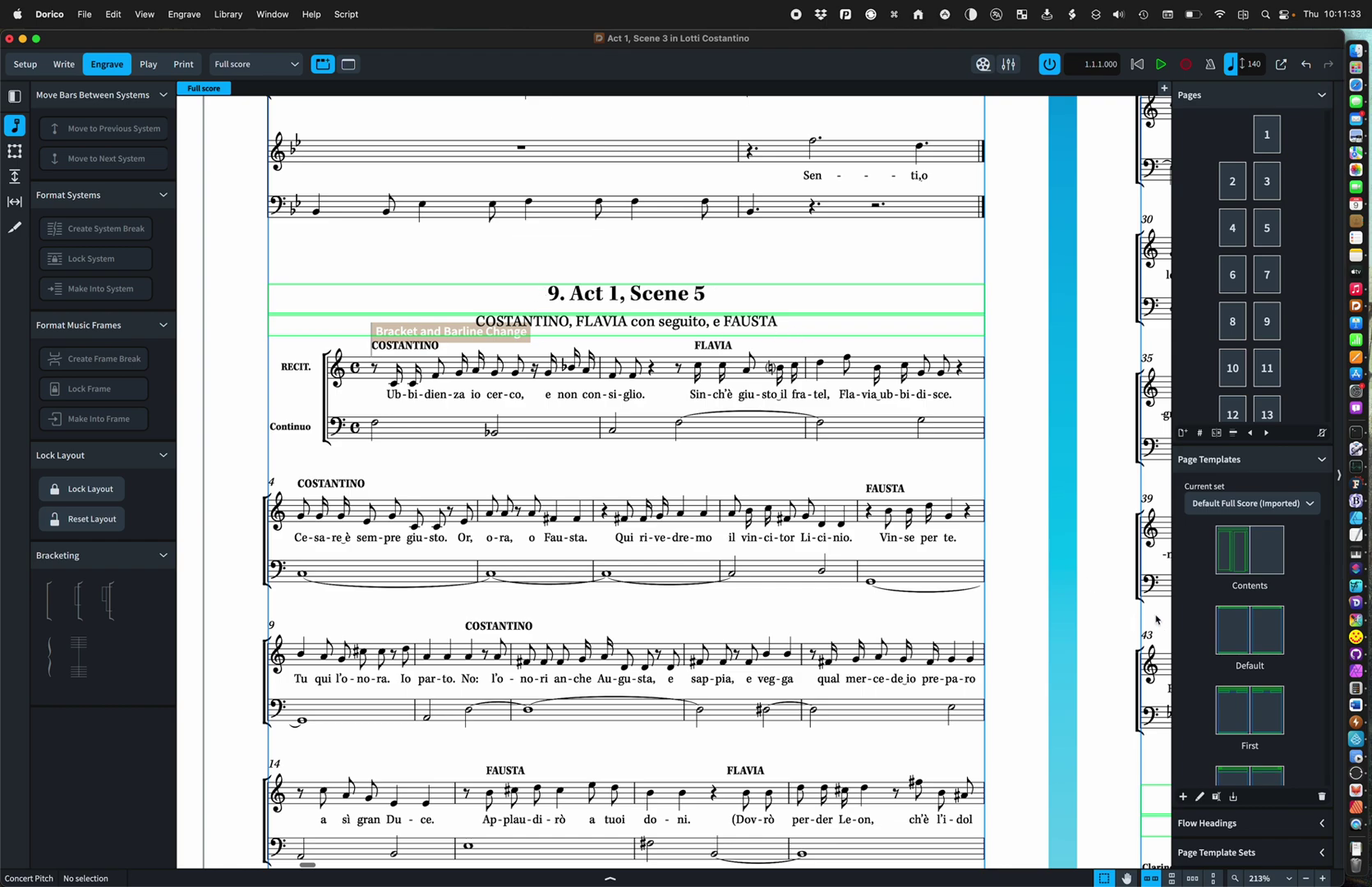
left_click(1310, 503)
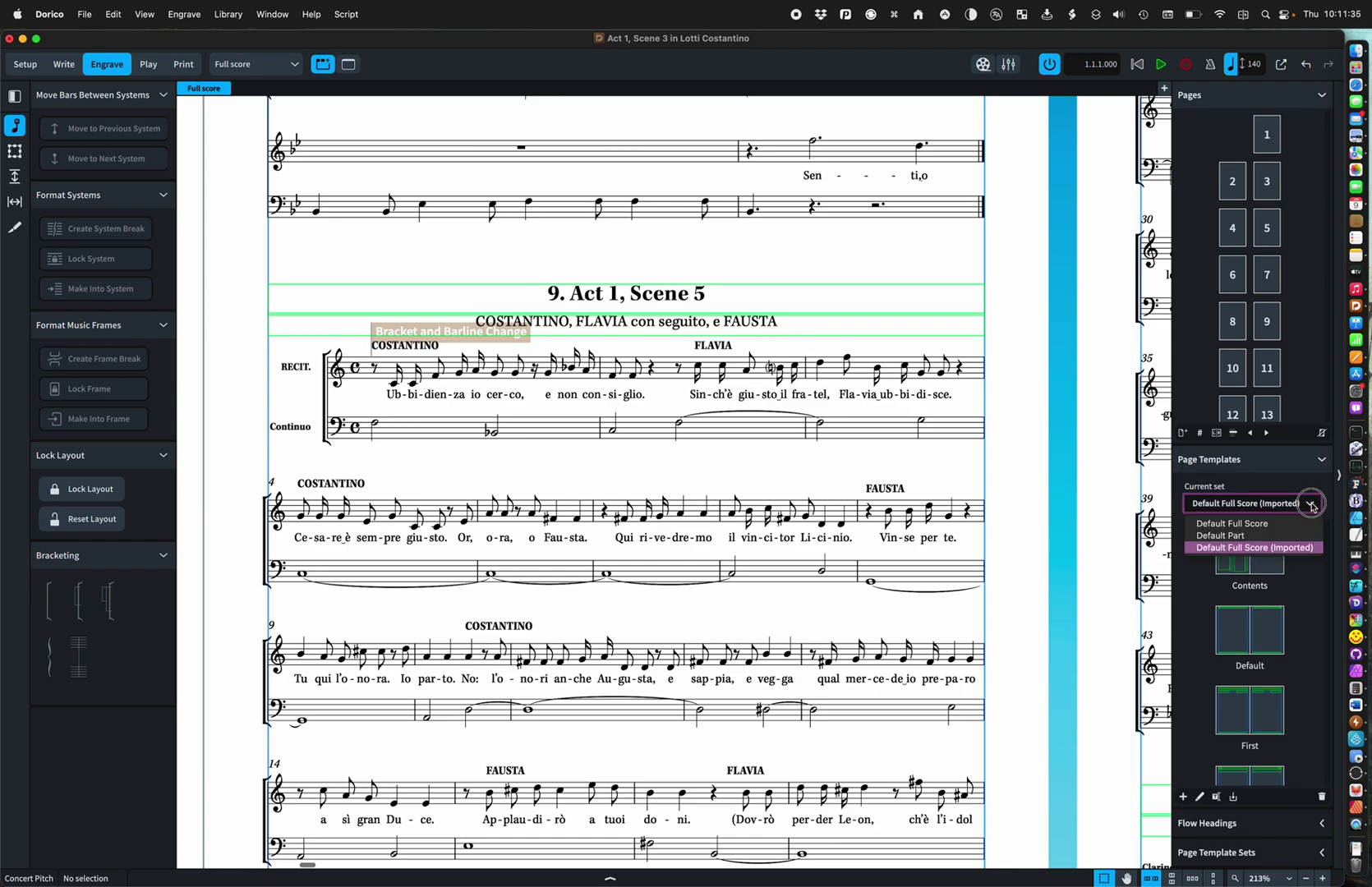
left_click(1318, 624)
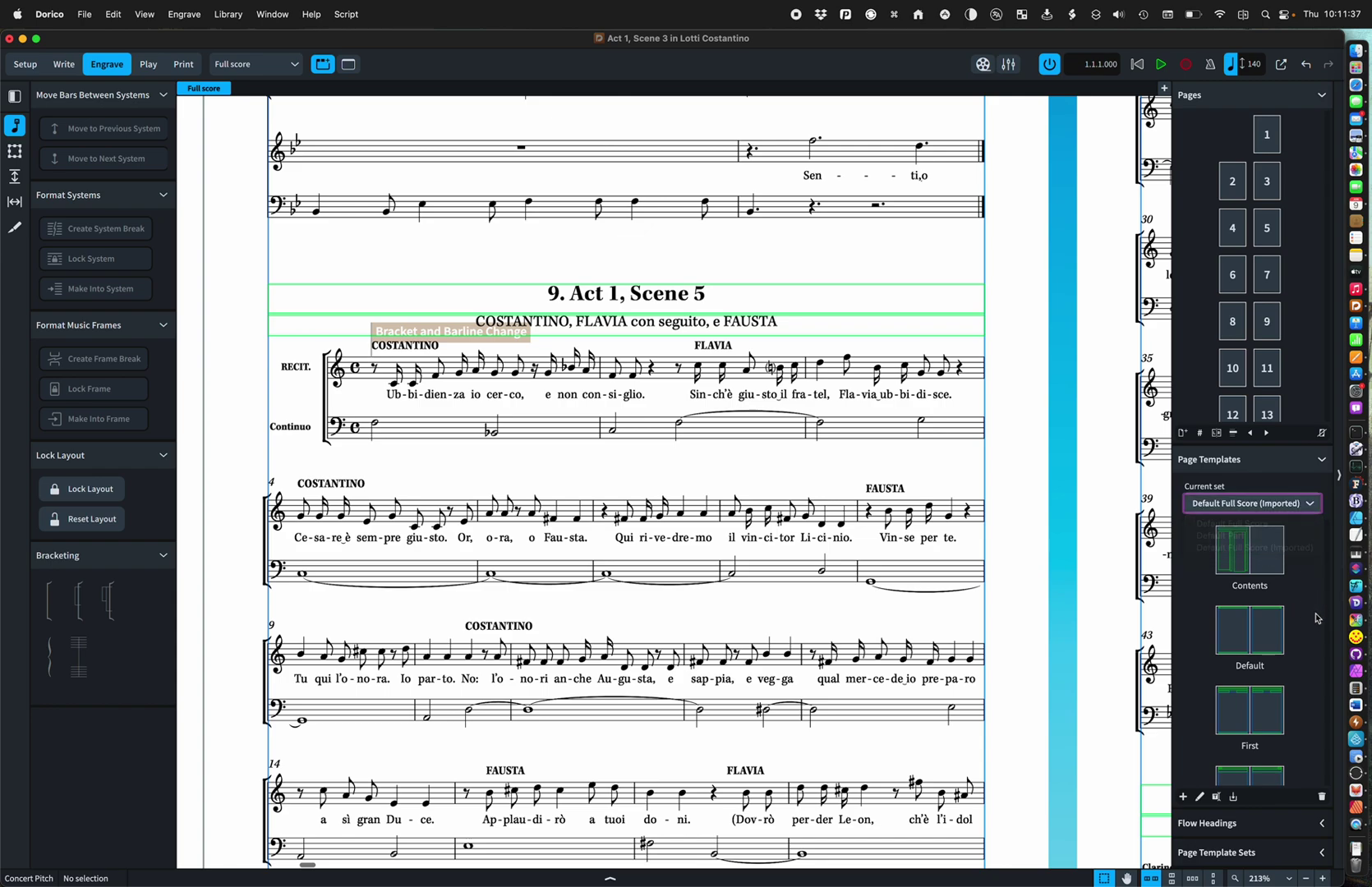
Open the Default flow heading from the Flow Headings panel for editing.
scroll(1320, 645, "down", 2)
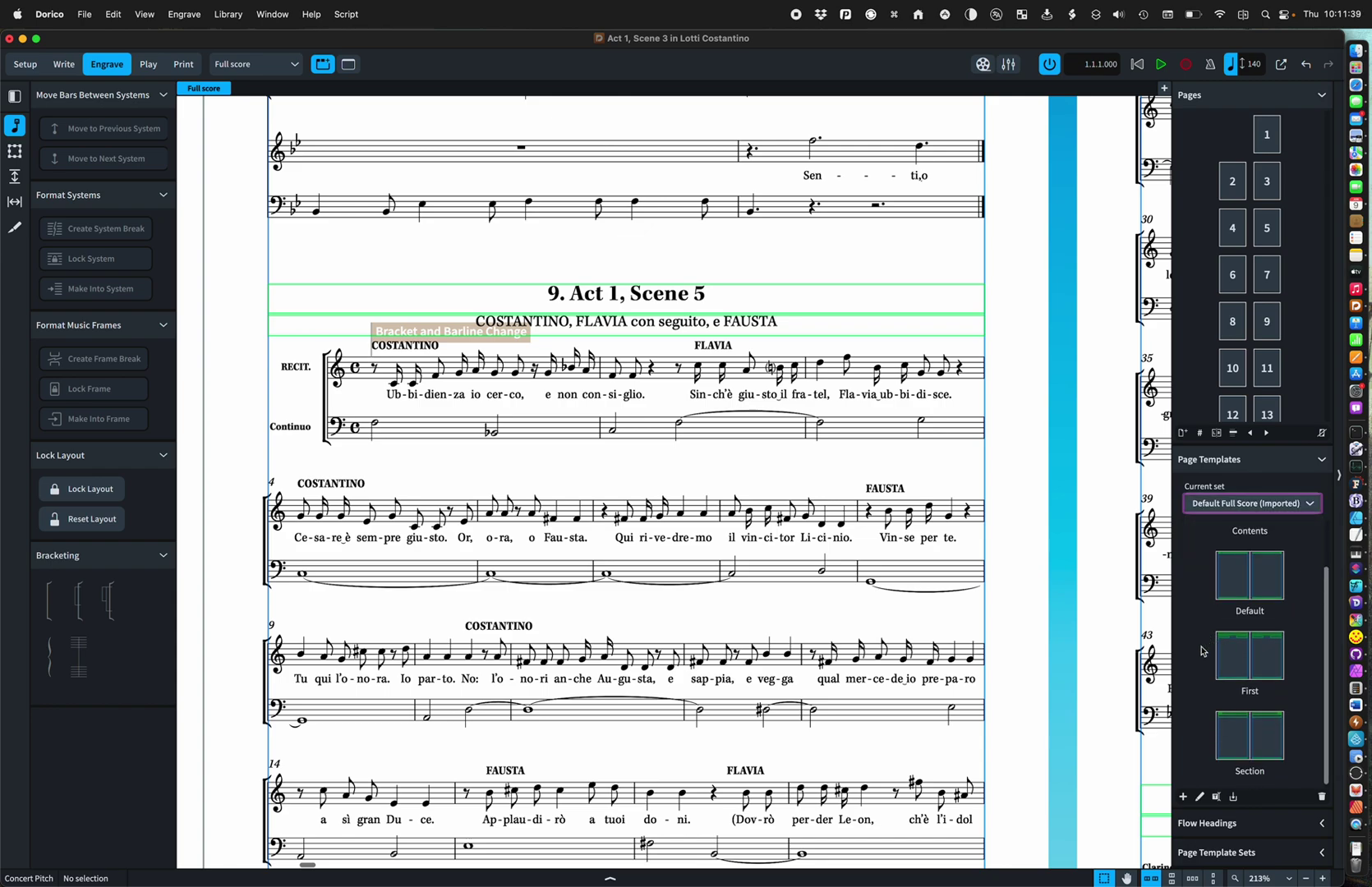
left_click(1320, 824)
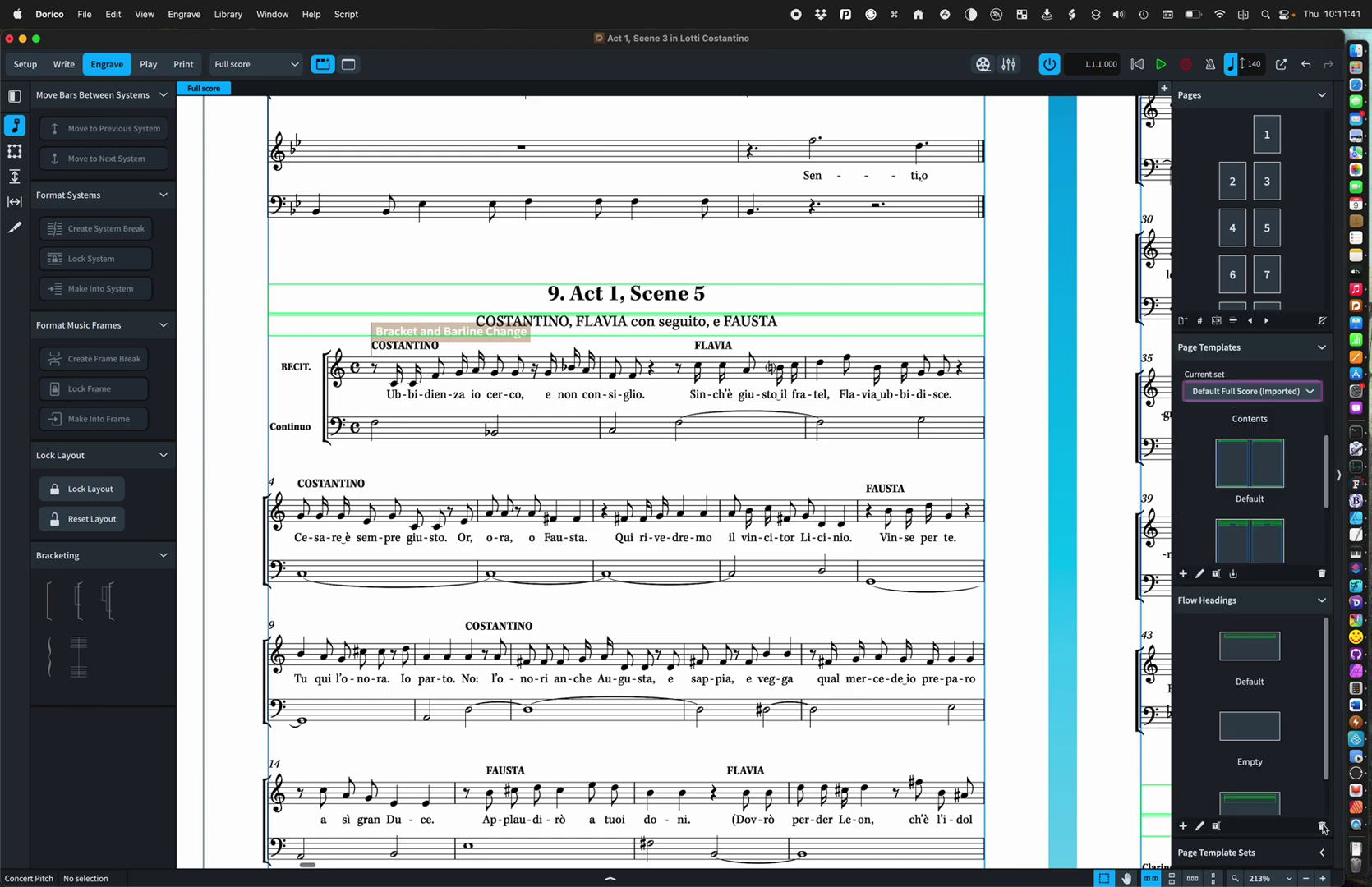
left_click(1247, 649)
double_click(1247, 649)
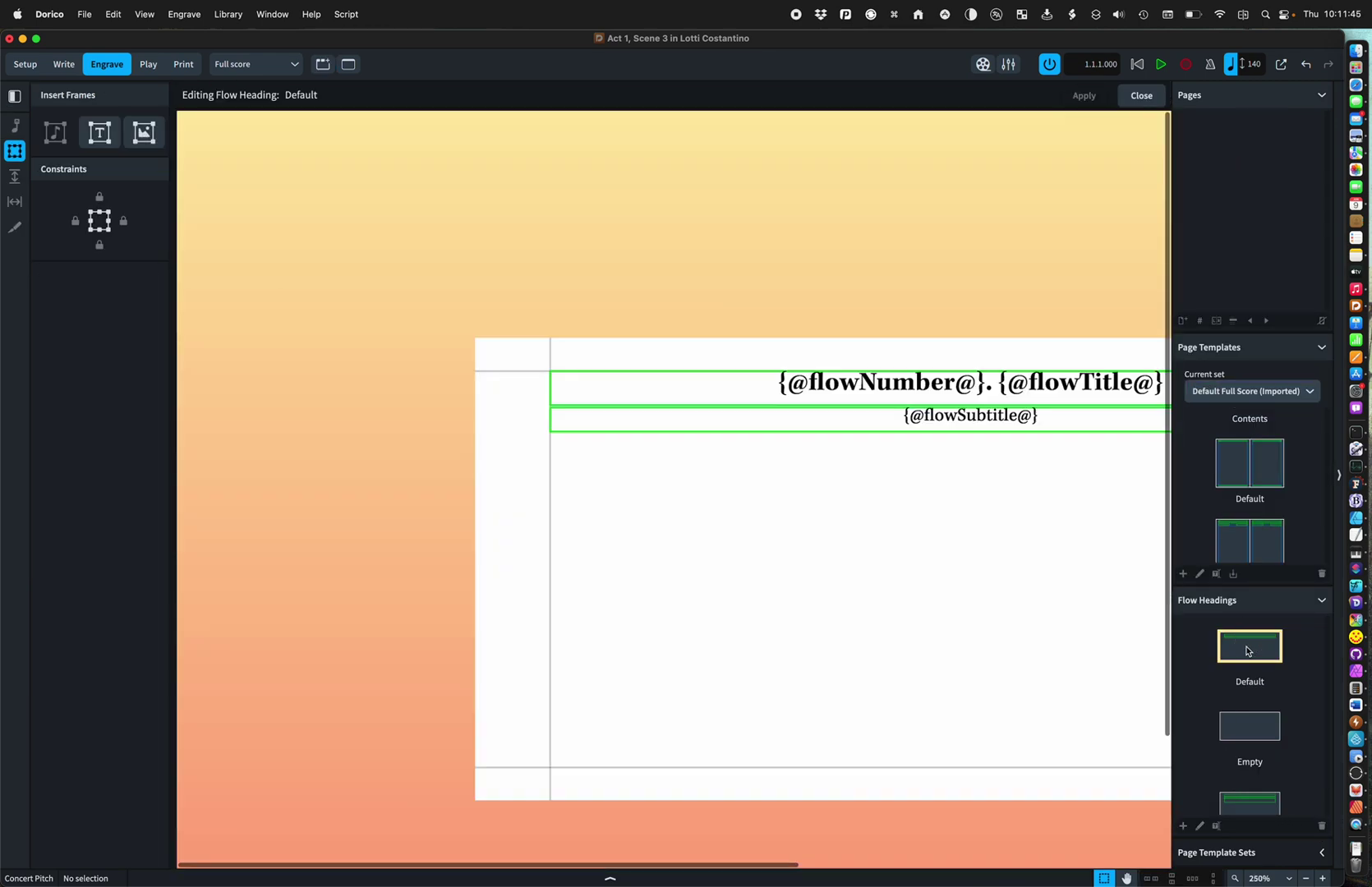
Inspect the Large and Empty flow headings in turn, then close the flow heading editor.
scroll(1053, 568, "right", 5)
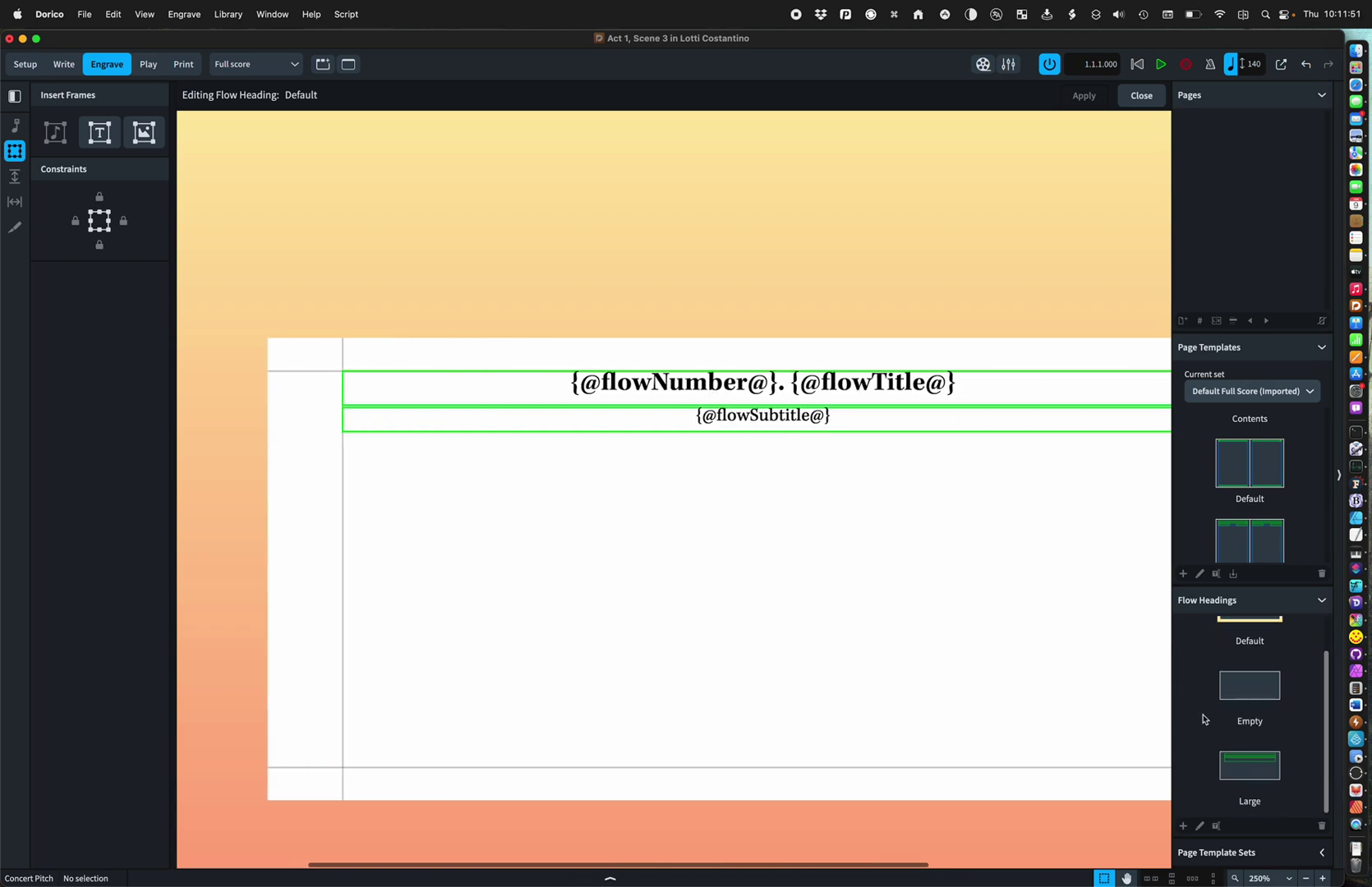
scroll(1203, 722, "down", 2)
left_click(1244, 773)
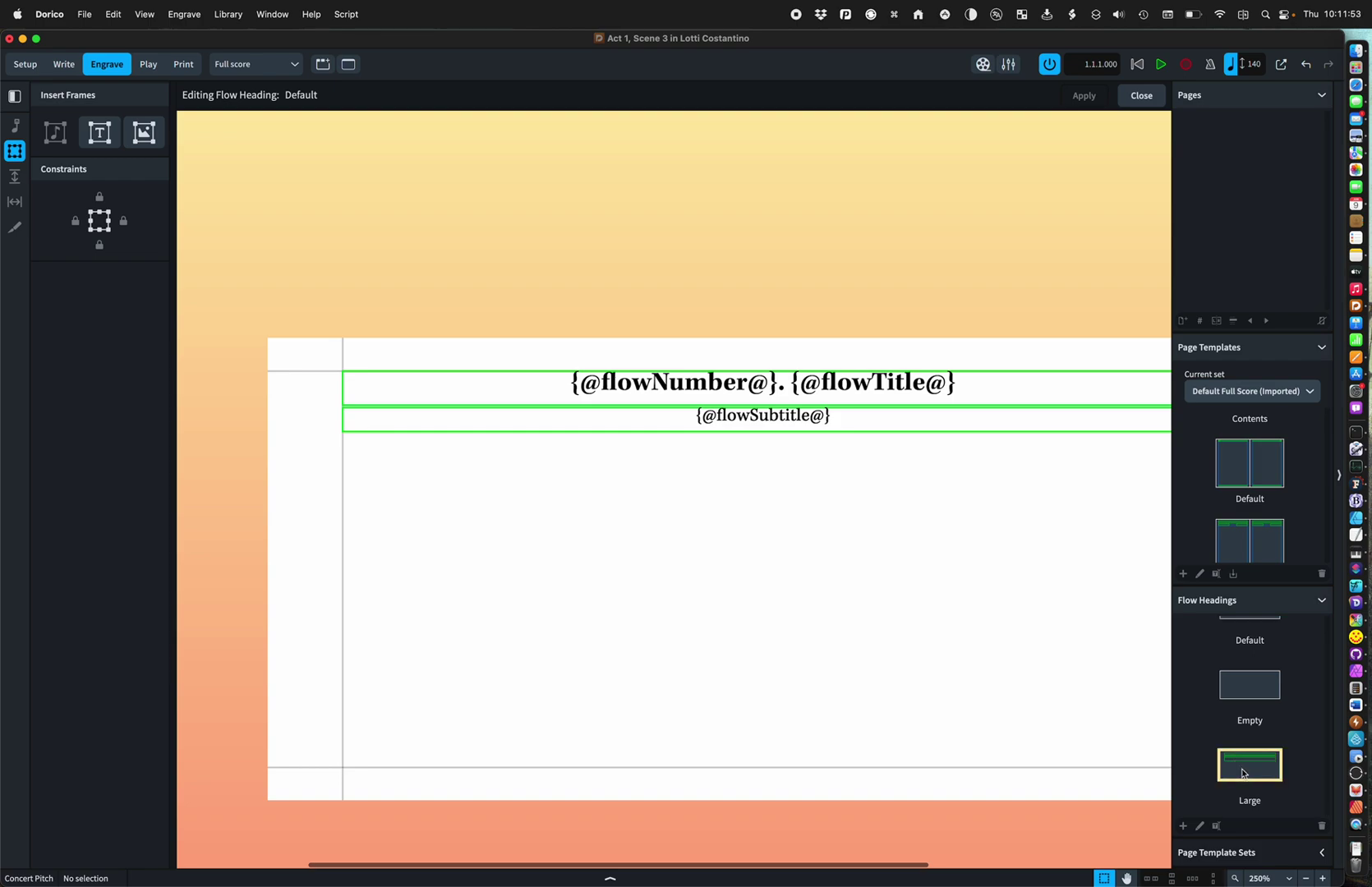
double_click(1243, 773)
scroll(1005, 653, "right", 3)
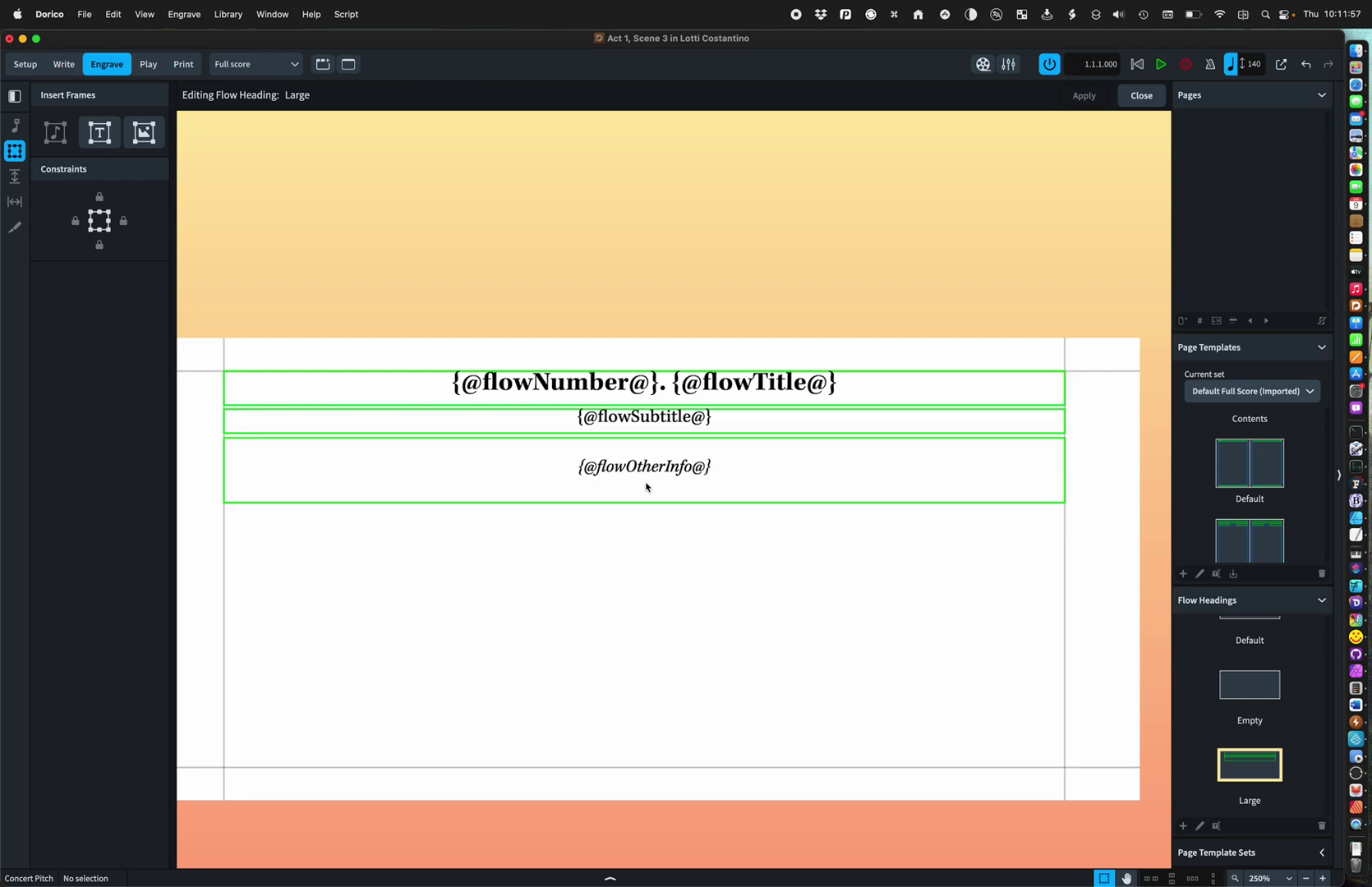
left_click(1243, 696)
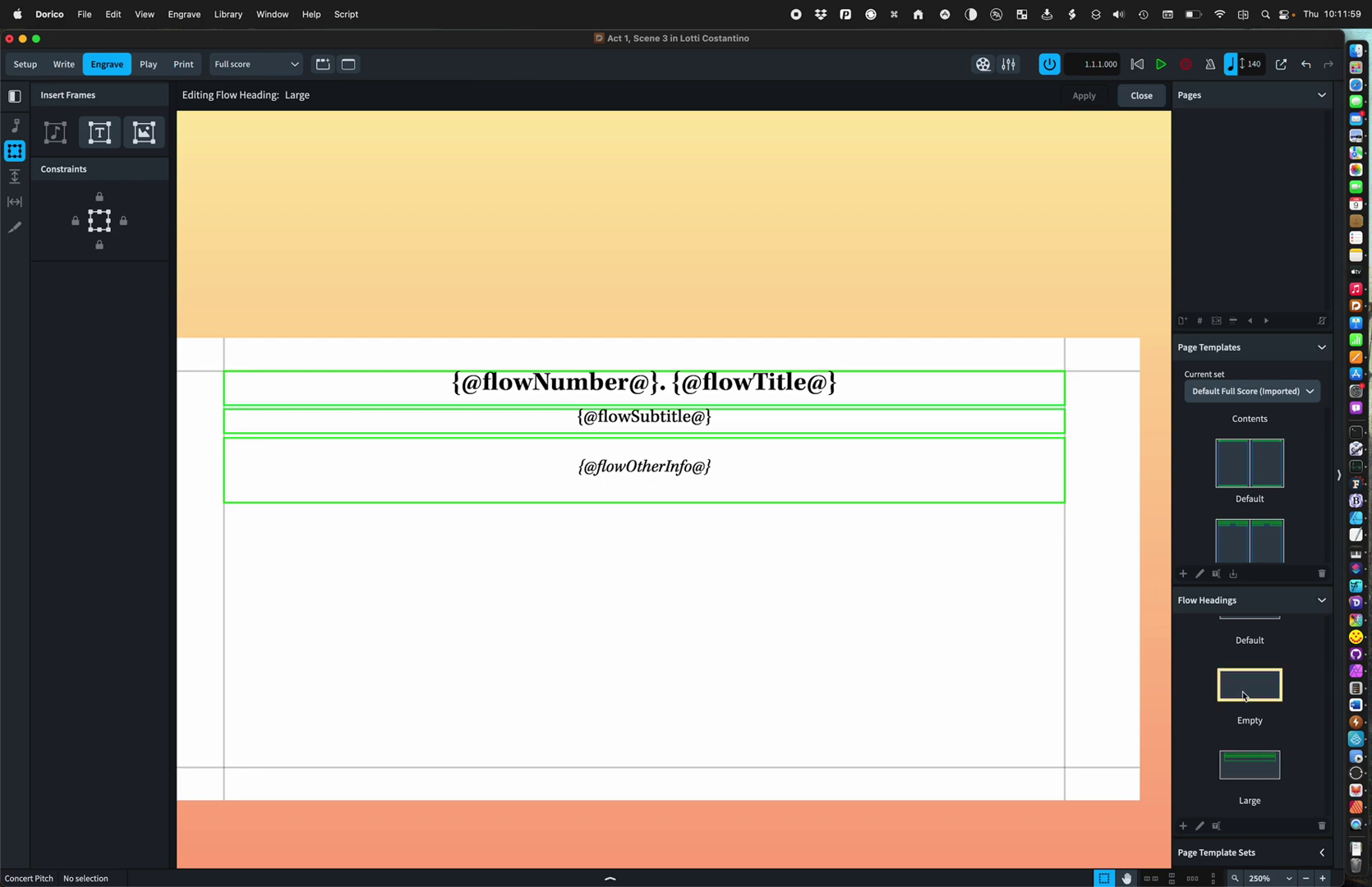
double_click(1243, 696)
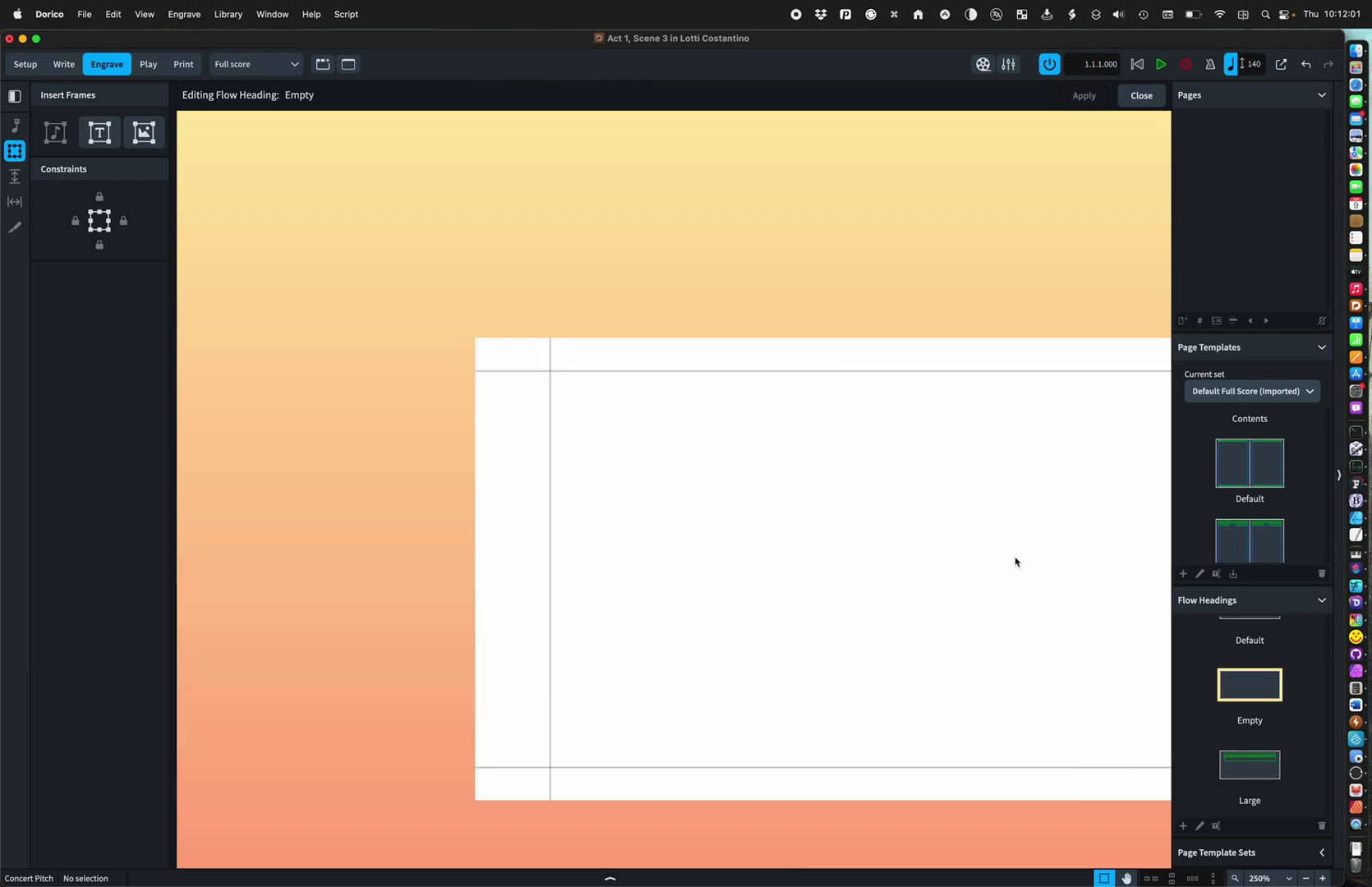
scroll(1015, 562, "right", 5)
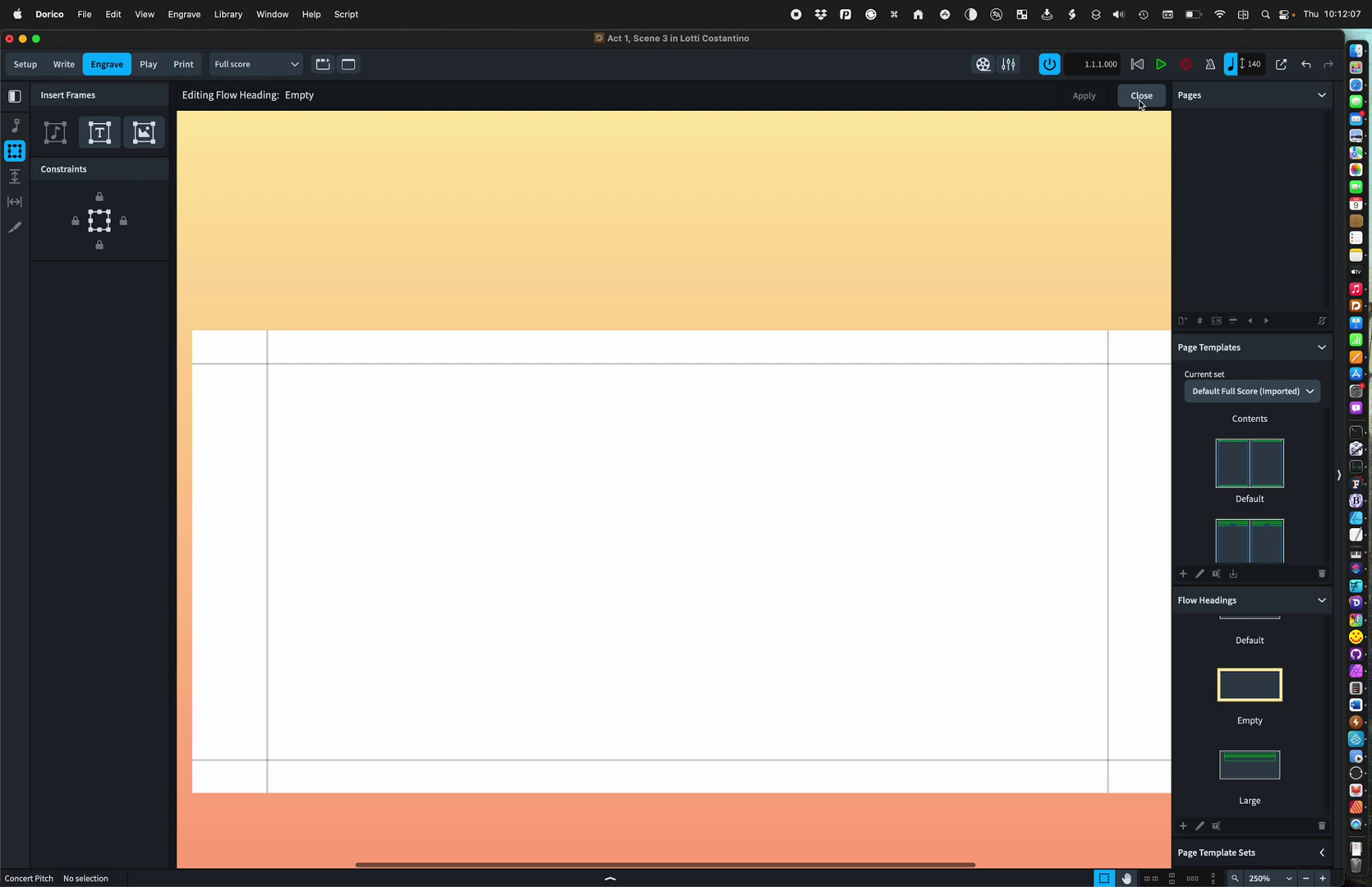
left_click(1141, 105)
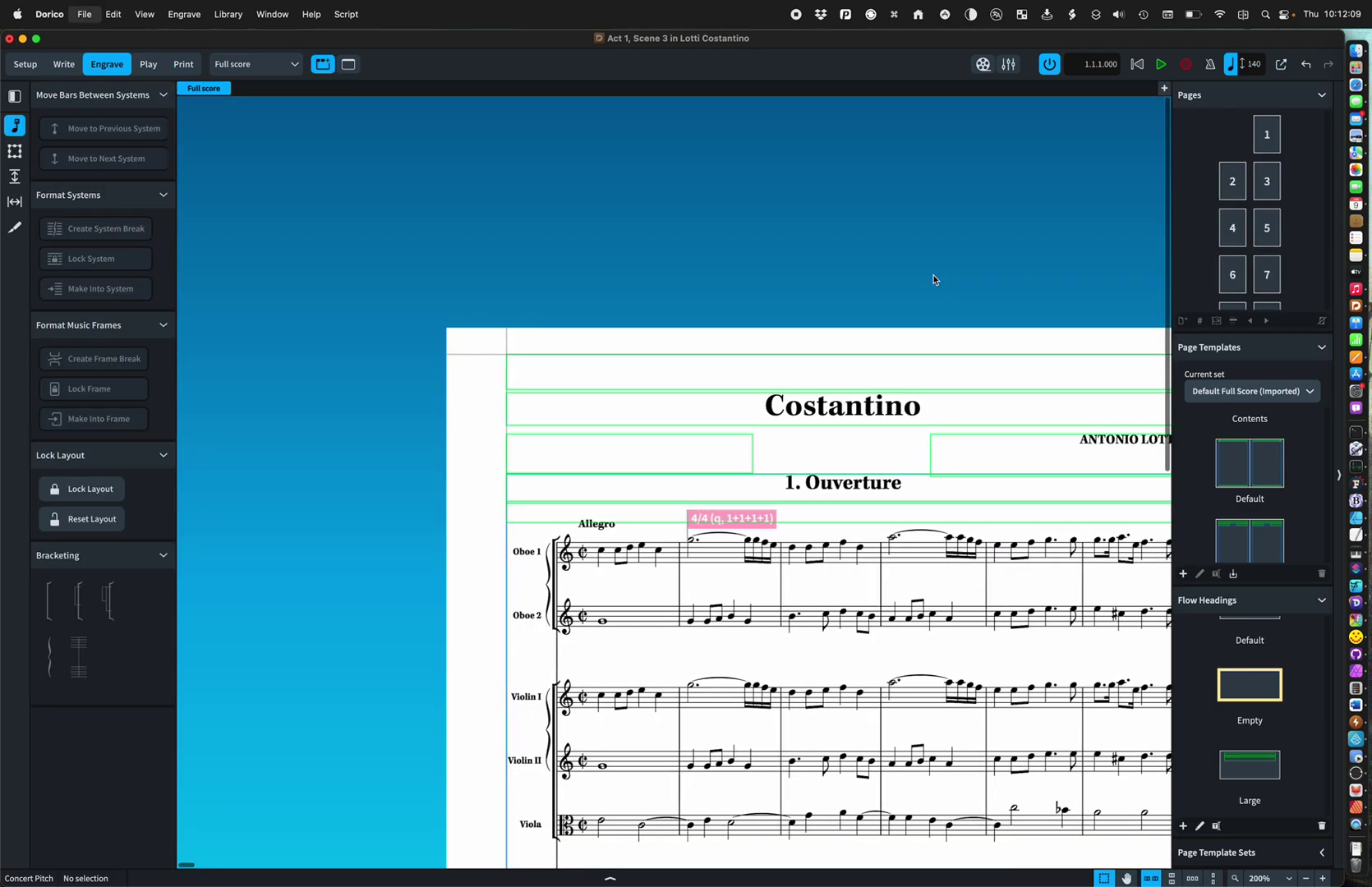
key("super+i")
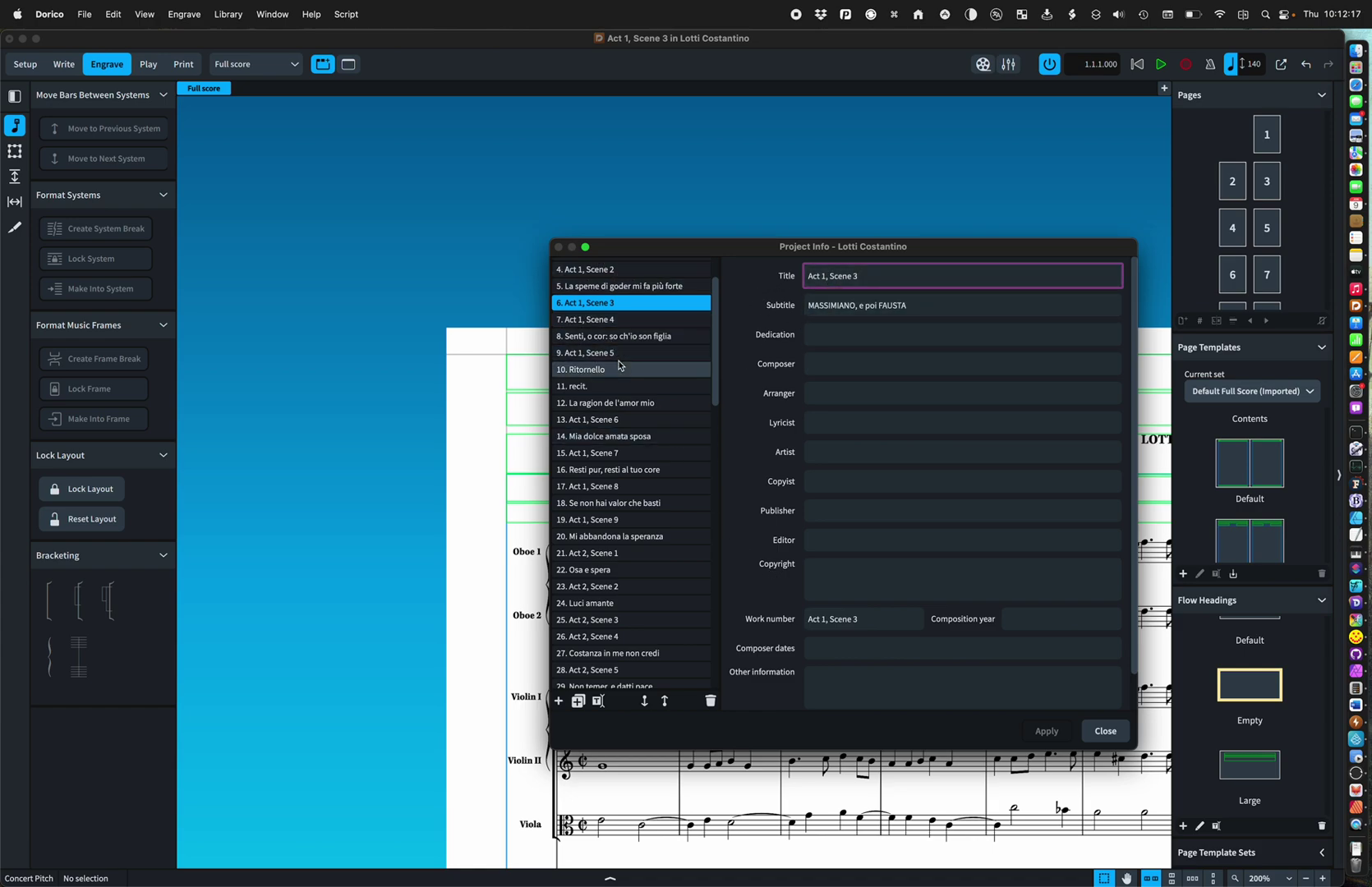
scroll(625, 329, "up", 4)
left_click(616, 300)
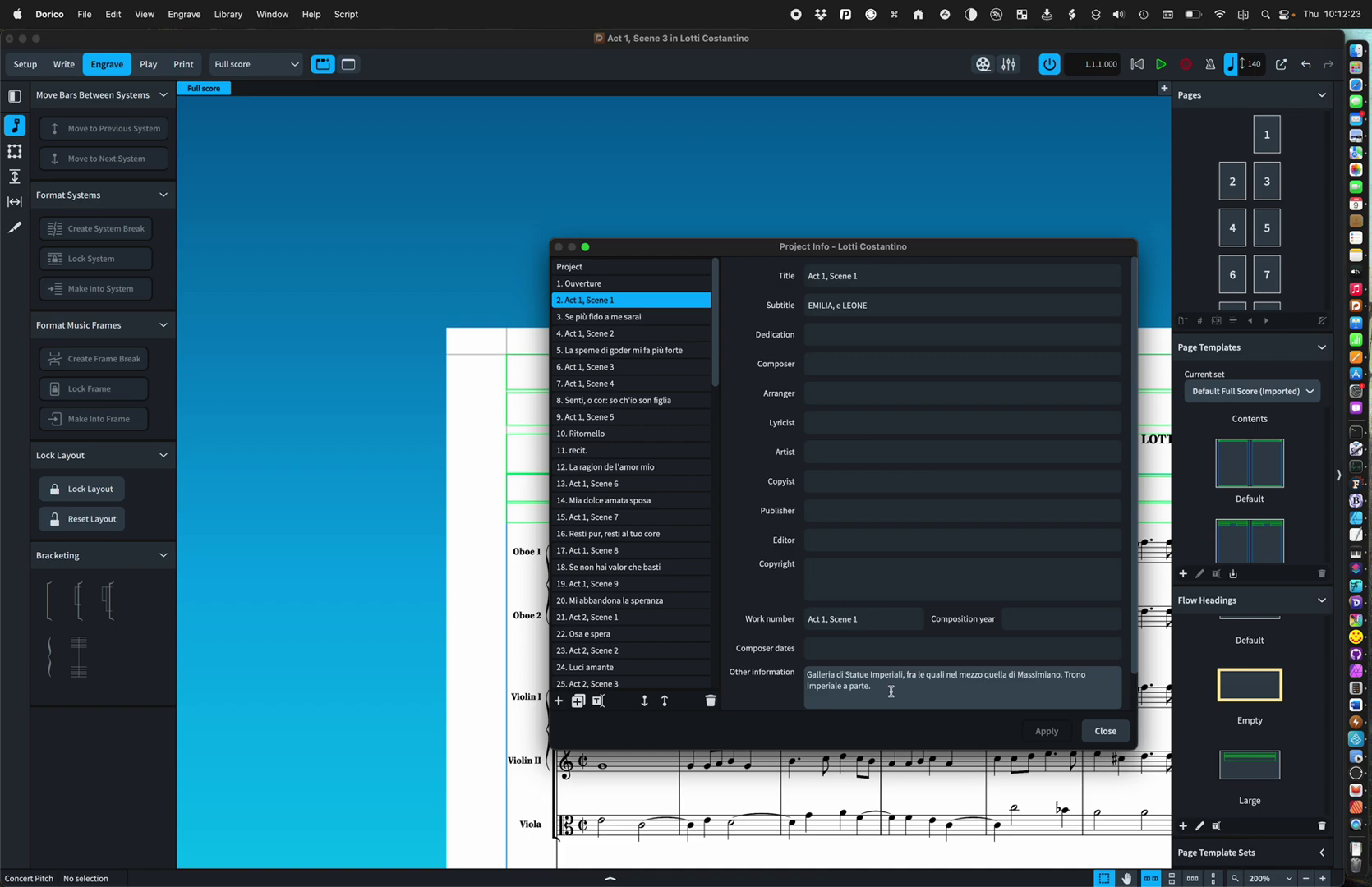
left_click(1105, 731)
Insert a Large flow heading change on page 5 only, for Act 1, Scene 1.
scroll(881, 675, "up", 3)
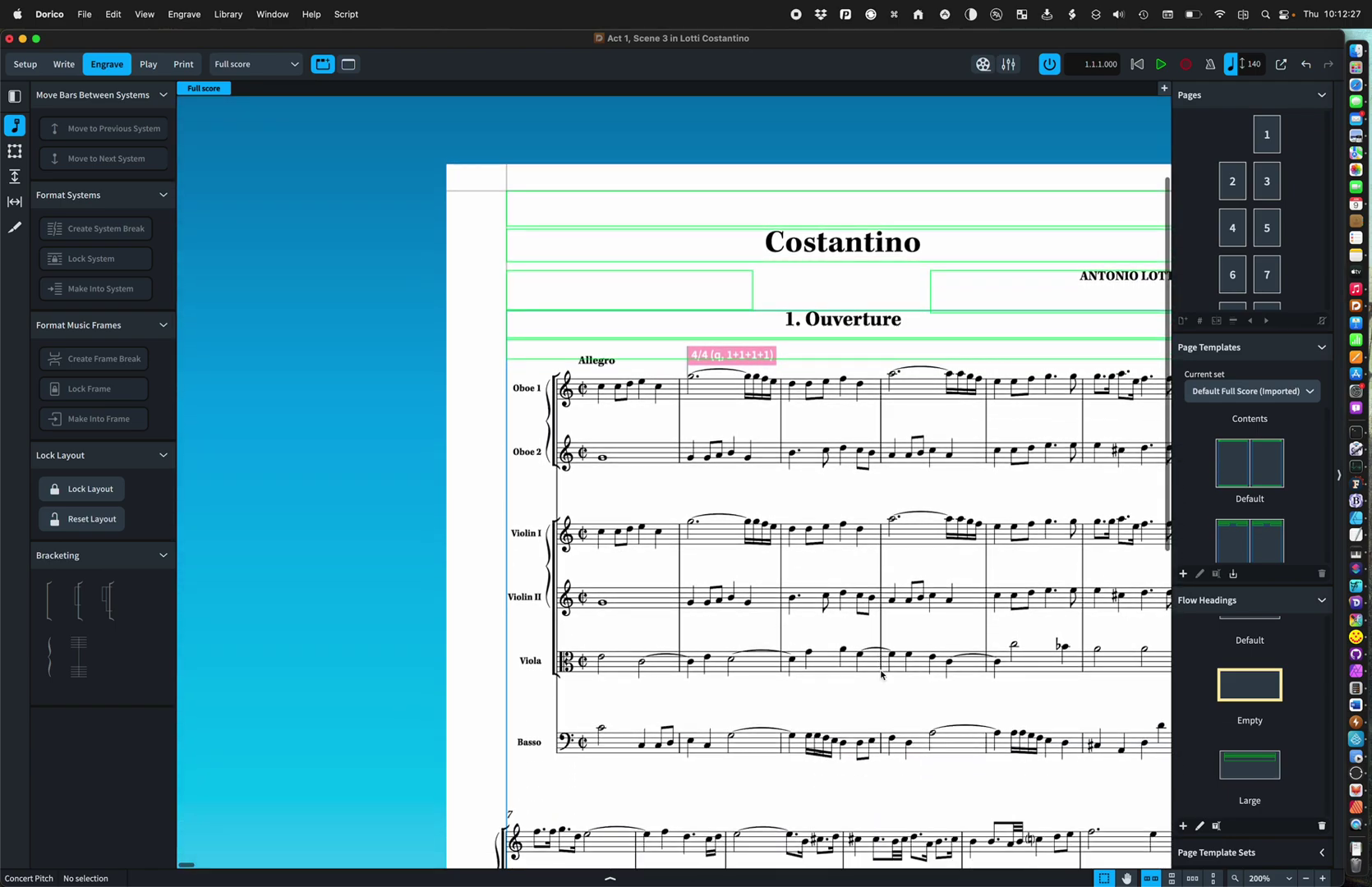
scroll(882, 675, "right", 15)
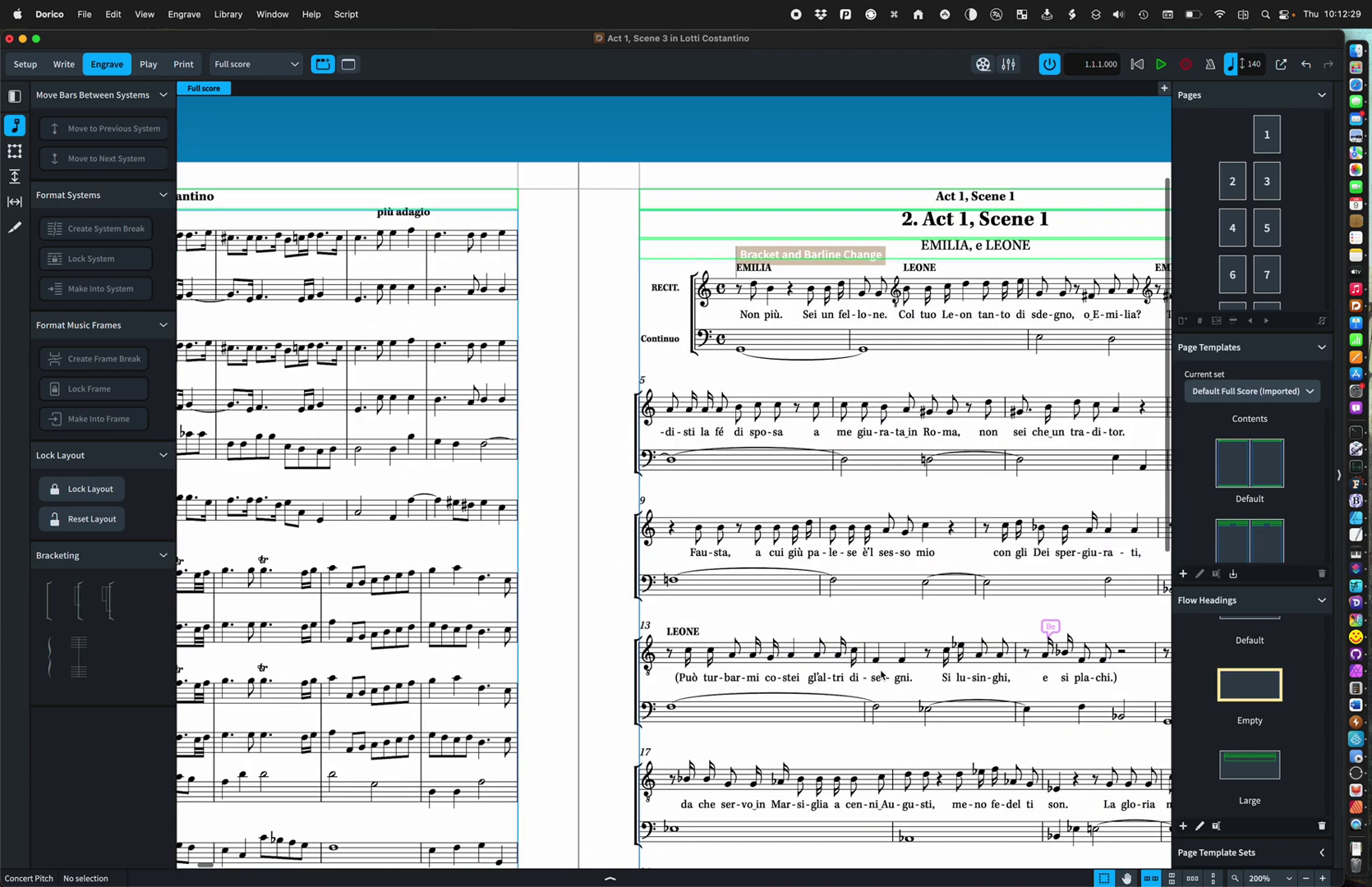
scroll(881, 675, "right", 8)
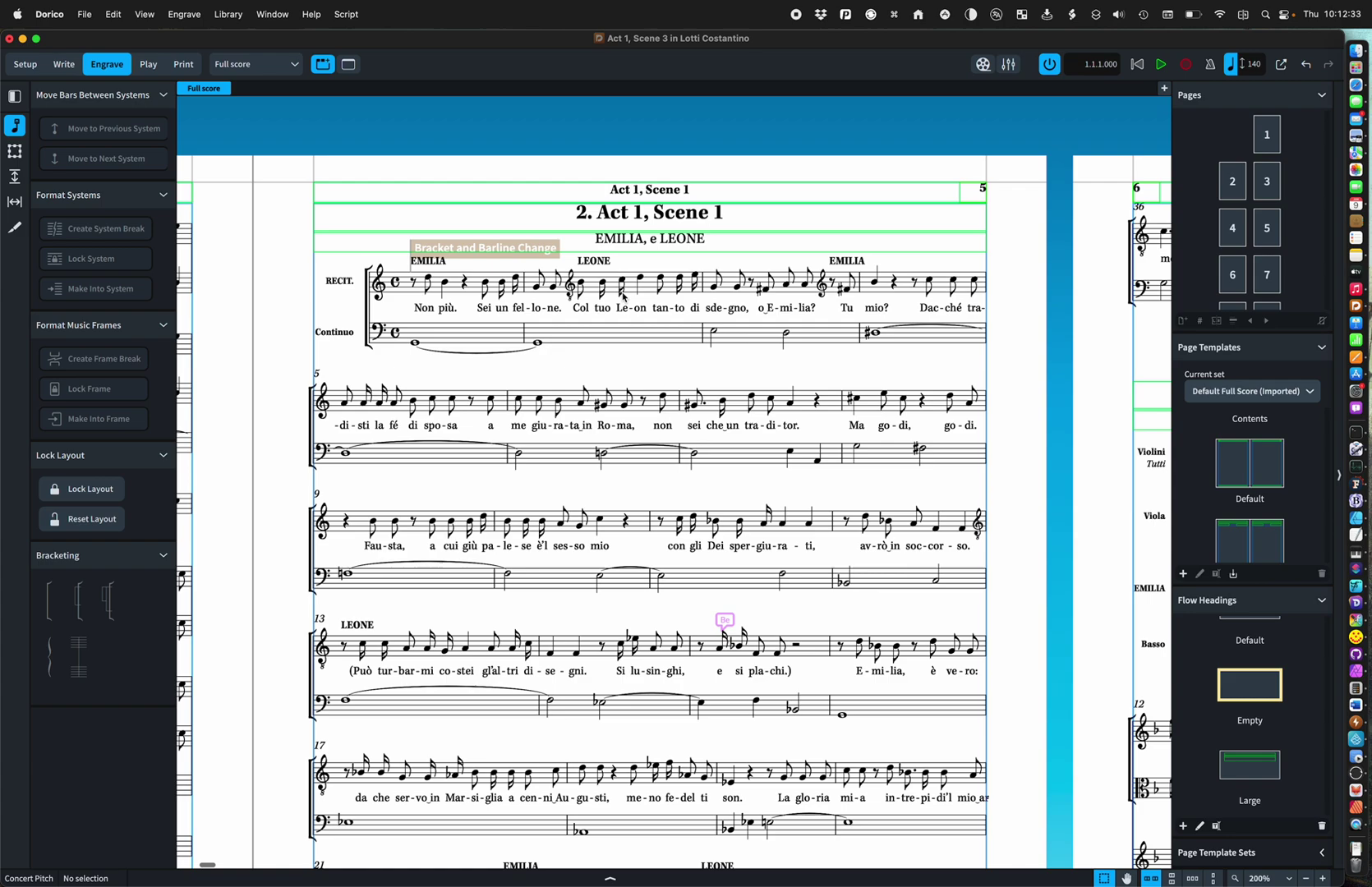
left_click(1266, 227)
right_click(1263, 223)
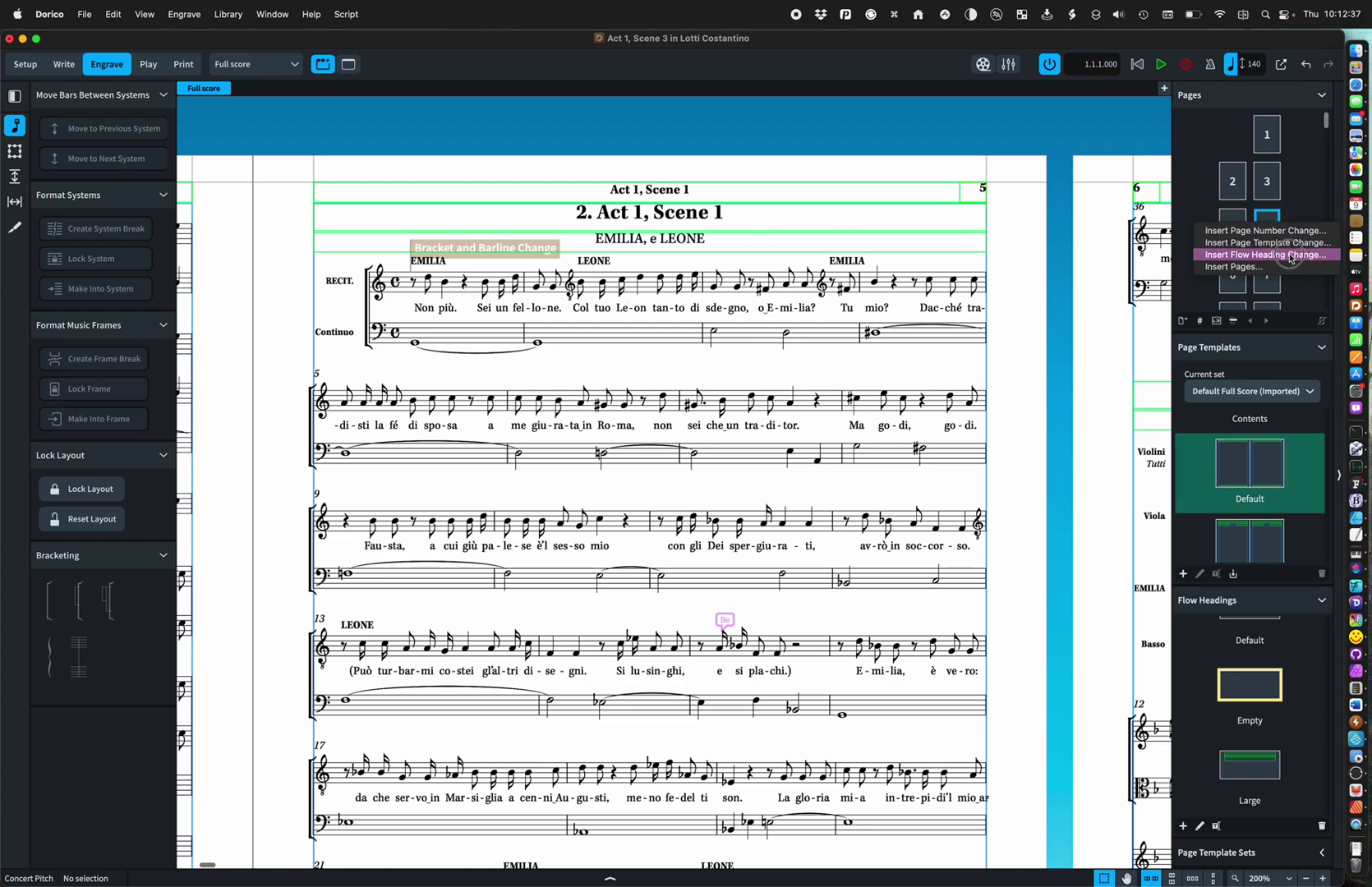
left_click(1276, 255)
left_click(666, 531)
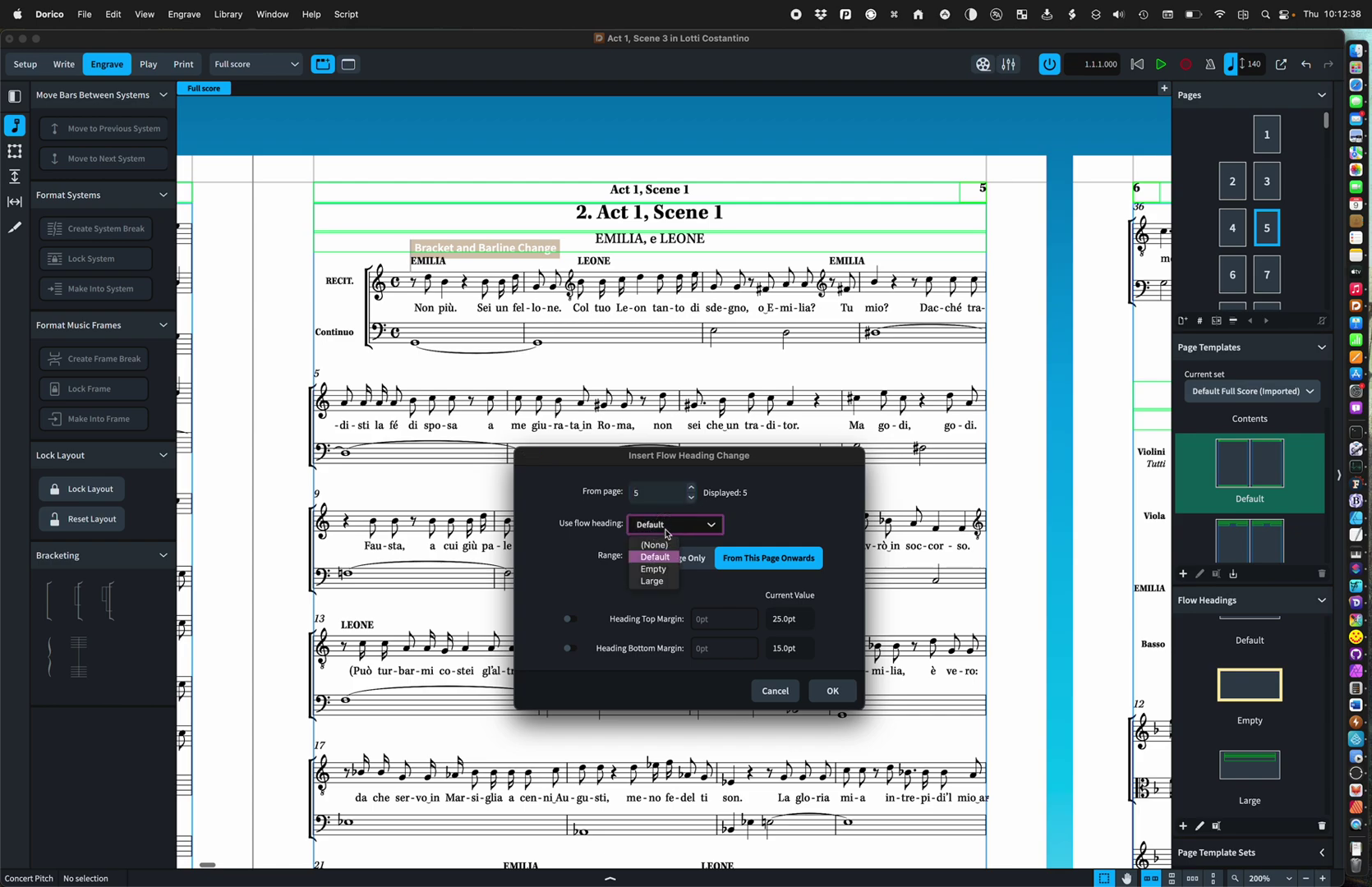
left_click(653, 581)
left_click(678, 562)
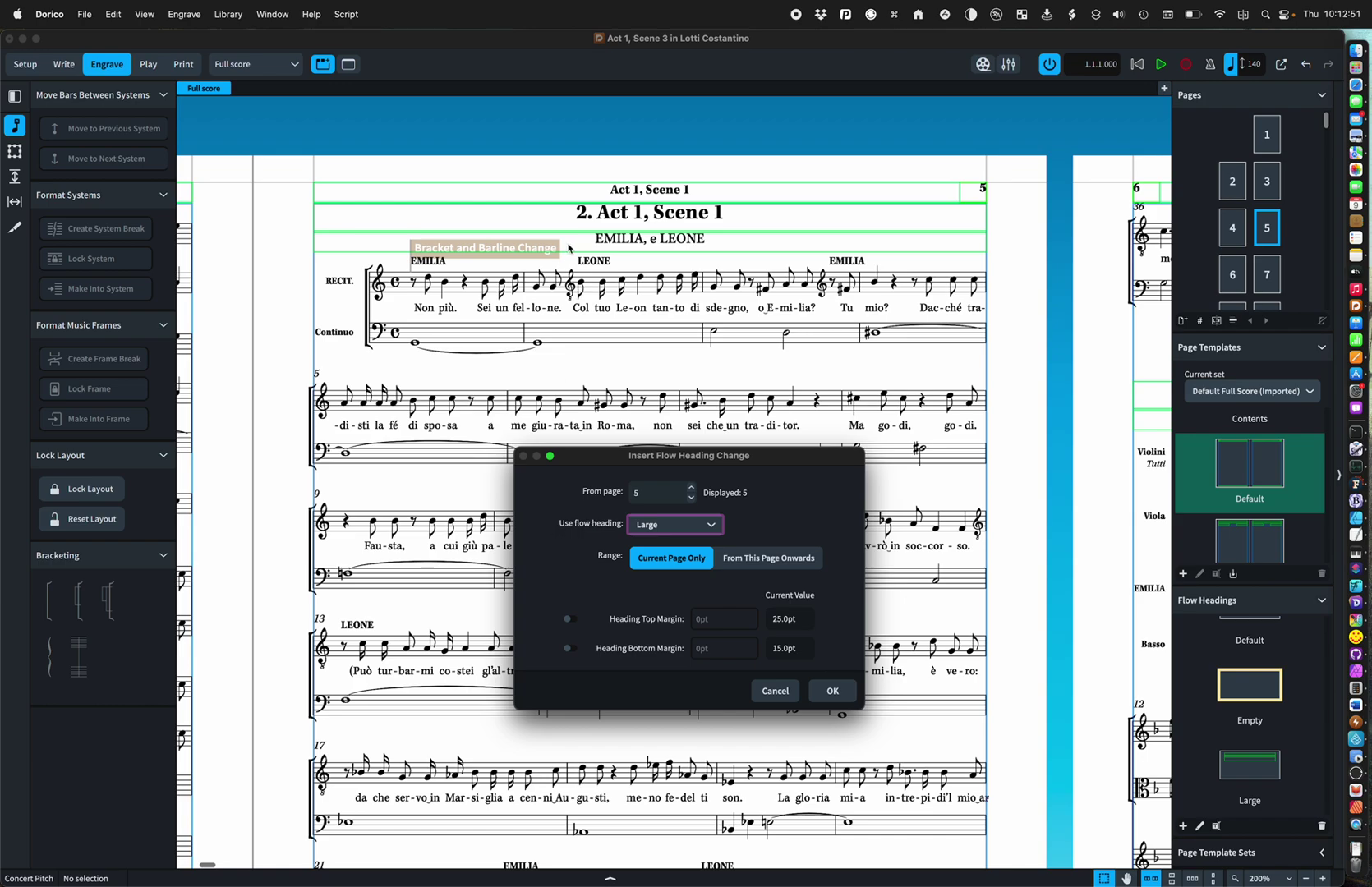
left_click(833, 692)
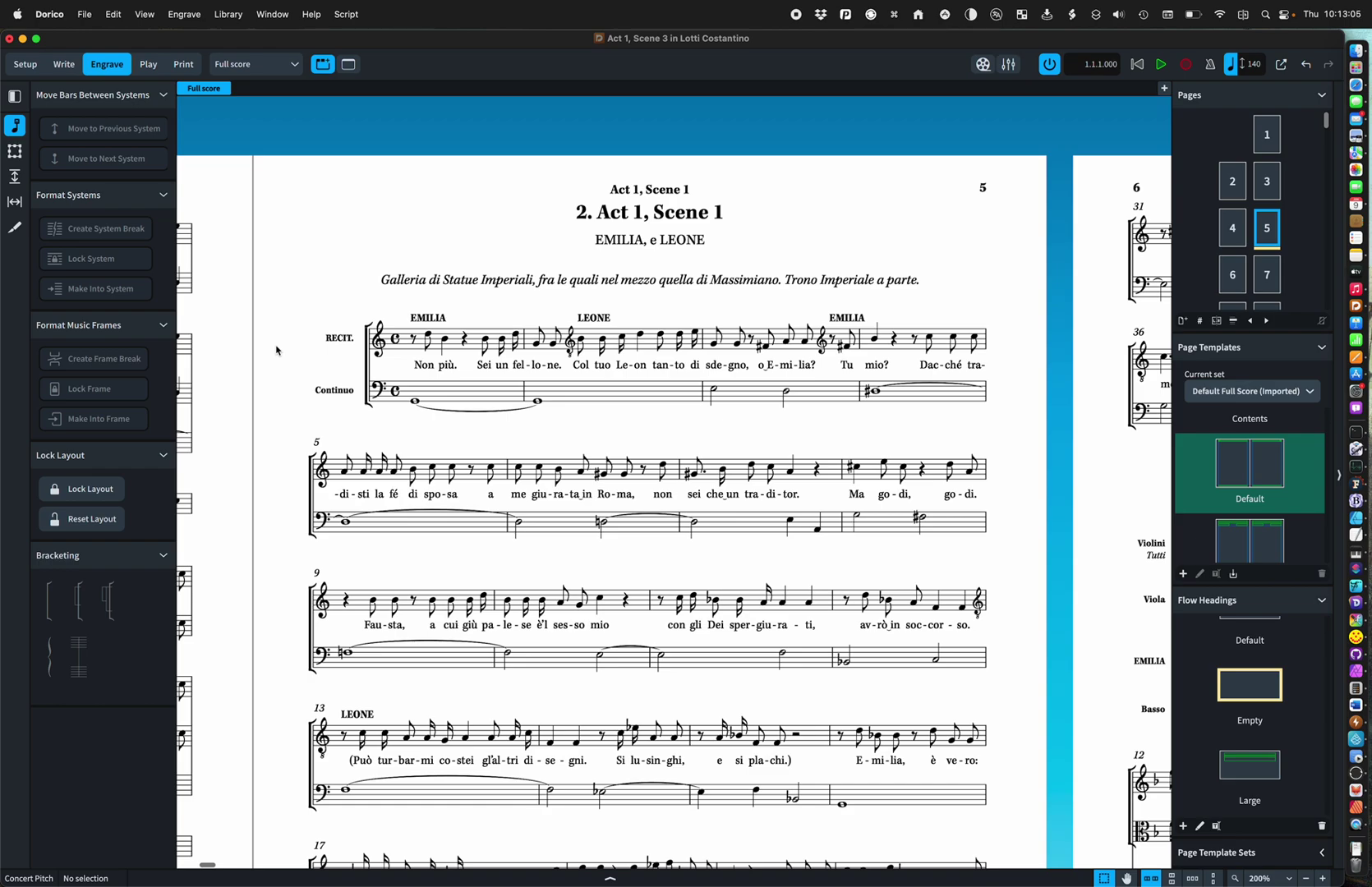
In Setup, jump to the Act 2, Scene 1 flow and open its first bar.
scroll(1271, 529, "down", 3)
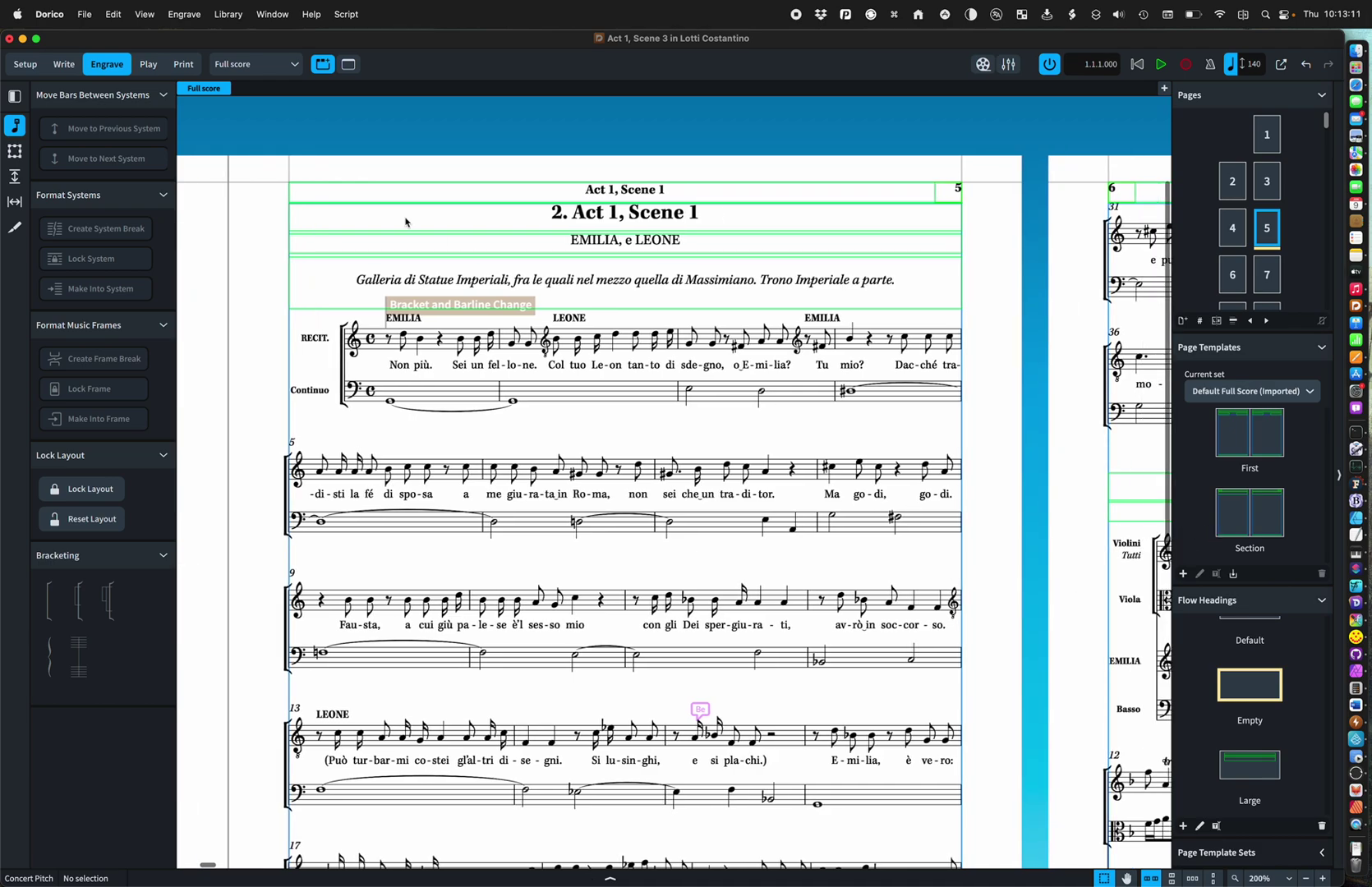
left_click(25, 64)
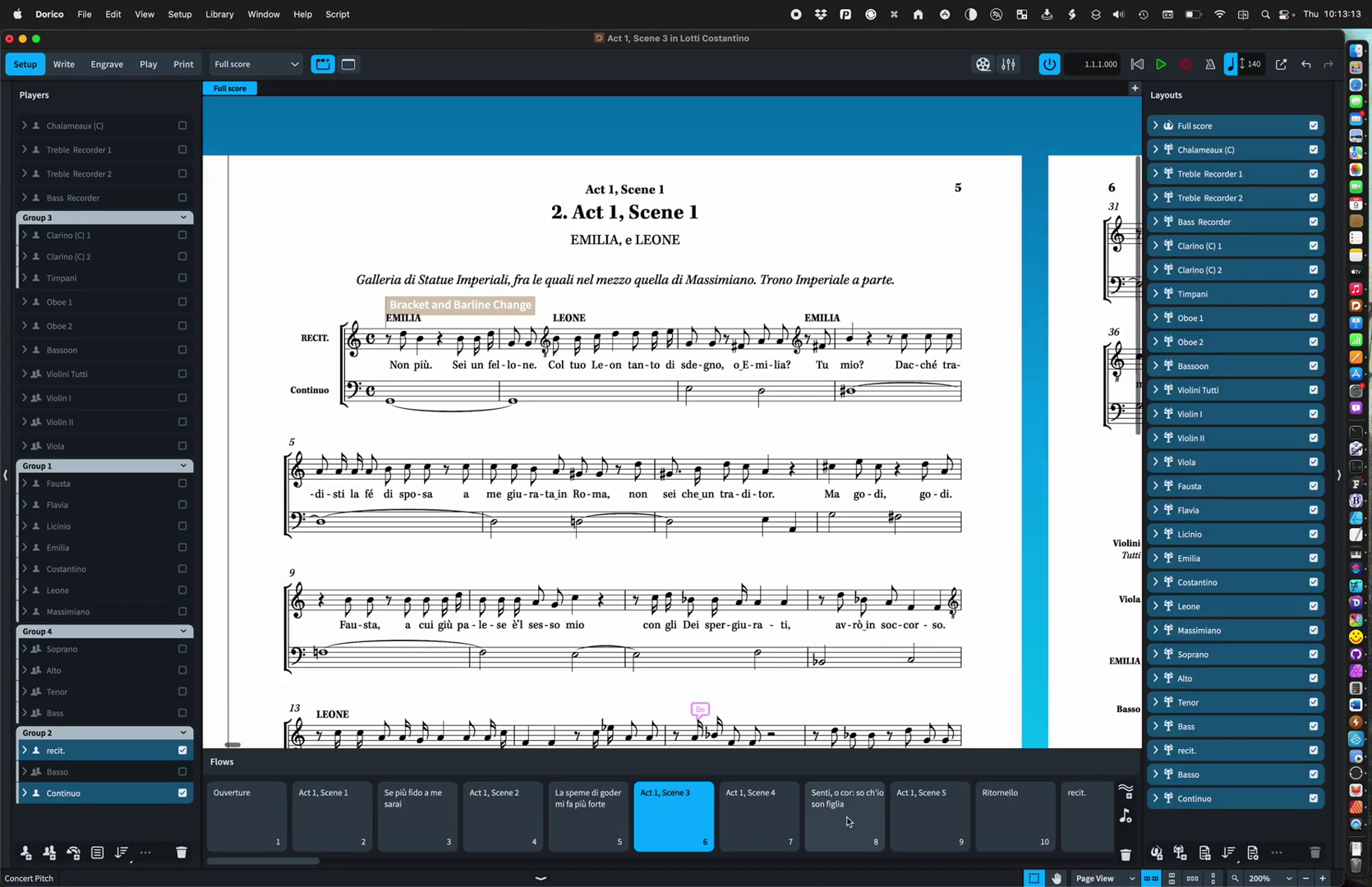
scroll(847, 821, "right", 10)
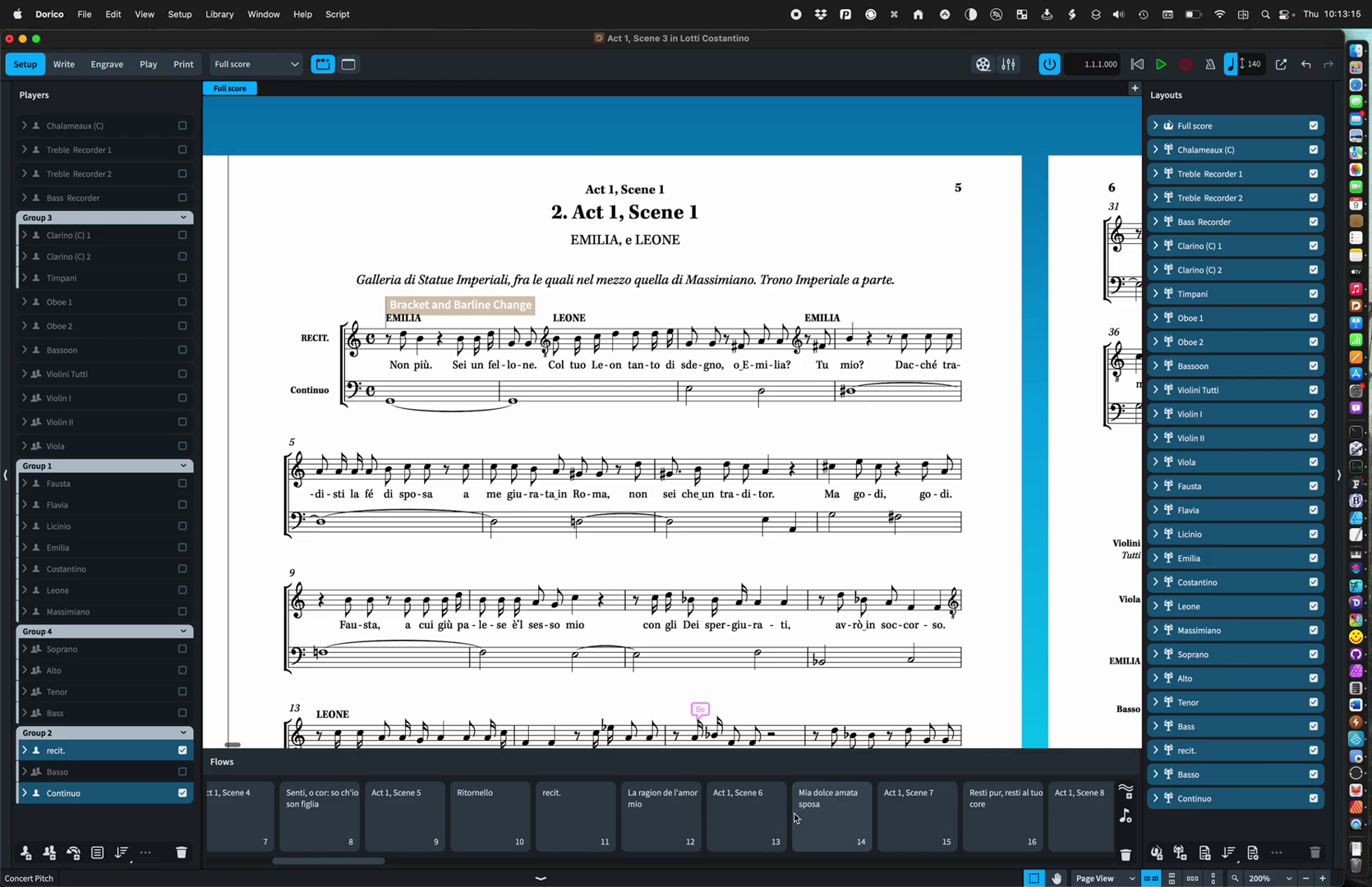
scroll(795, 817, "right", 10)
left_click(835, 809)
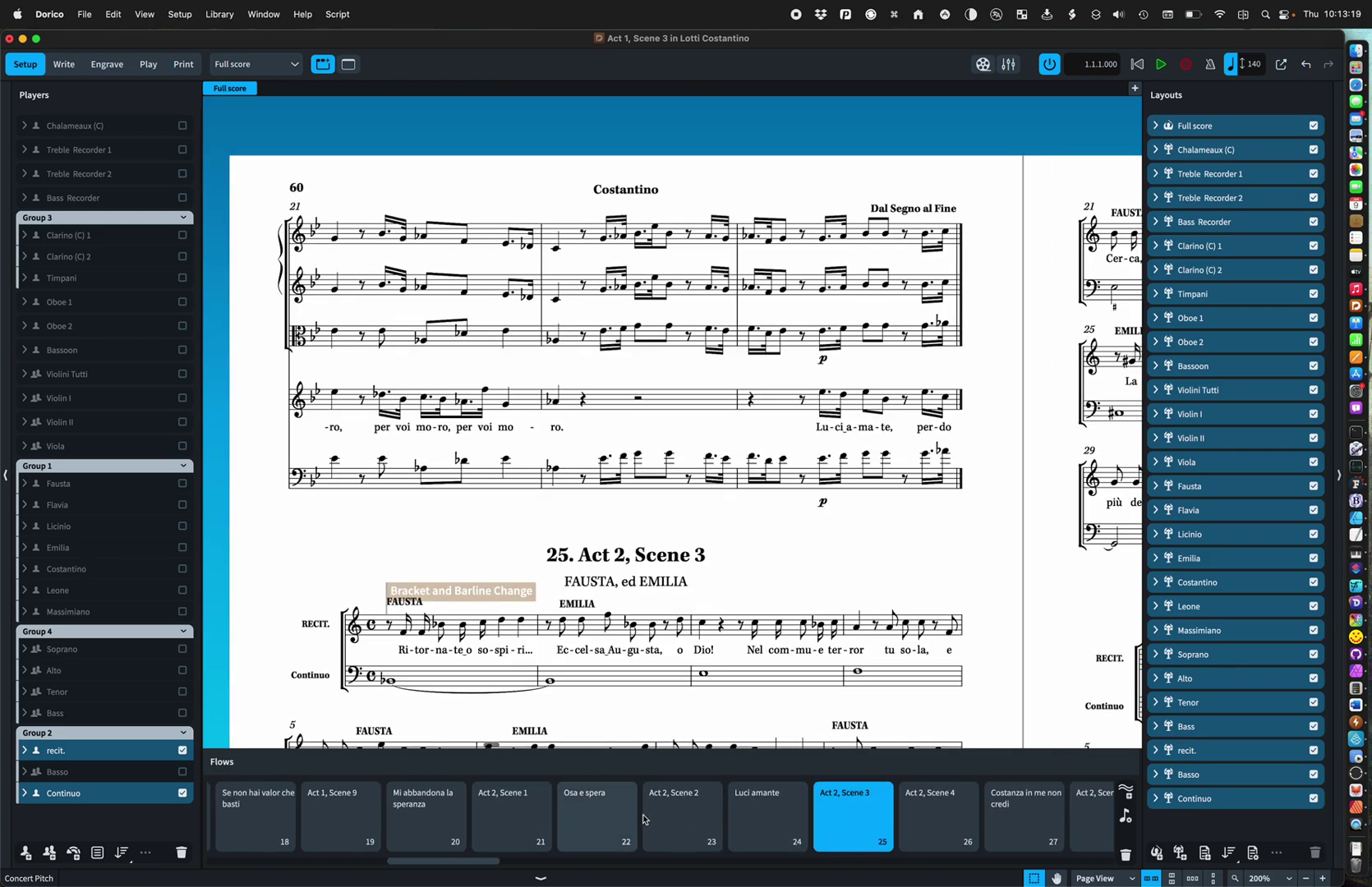
left_click(534, 806)
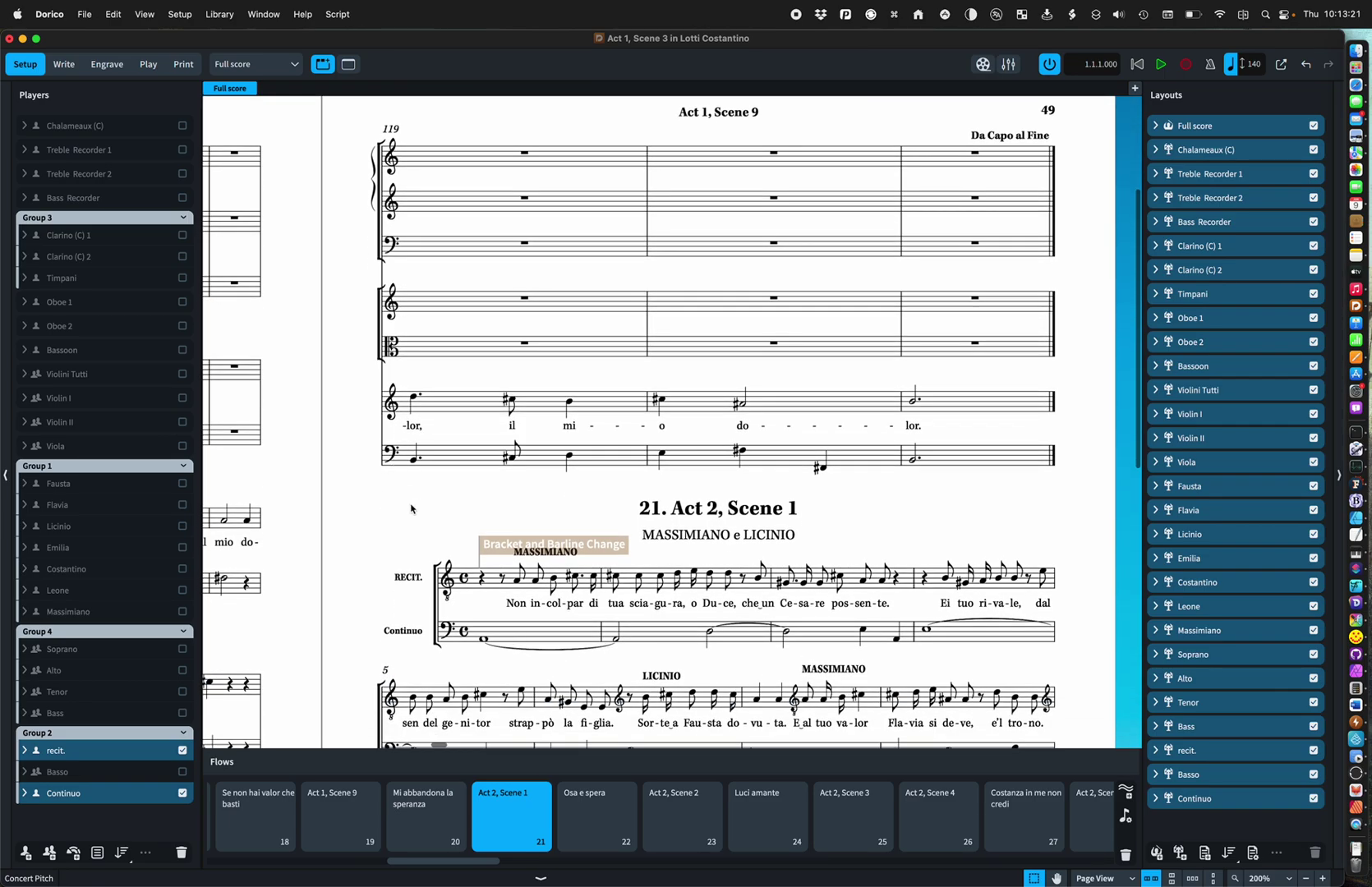
double_click(488, 590)
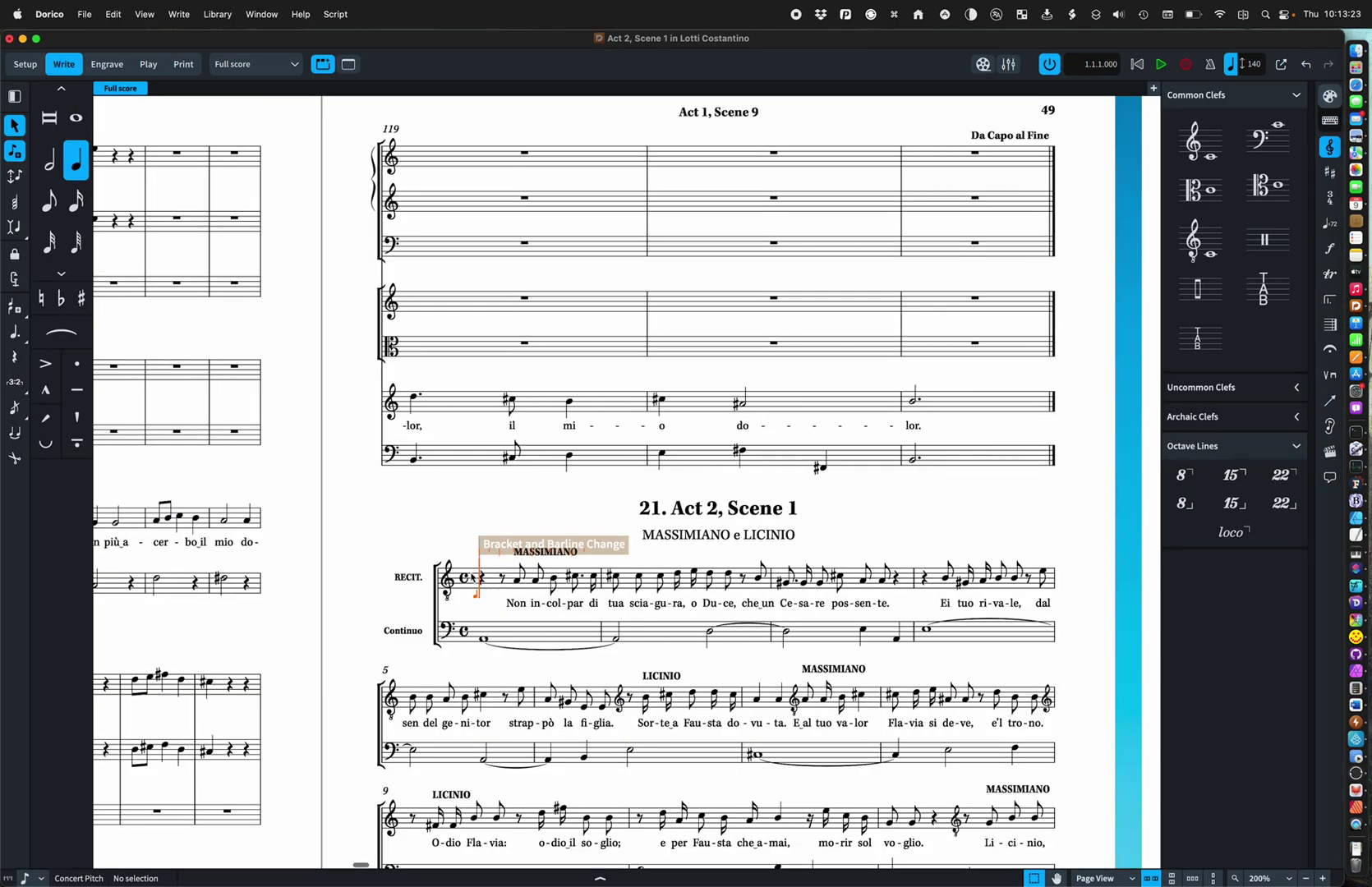
Add a frame break at the recit staff's opening rest so Act 2, Scene 1 starts a new page.
left_click(107, 64)
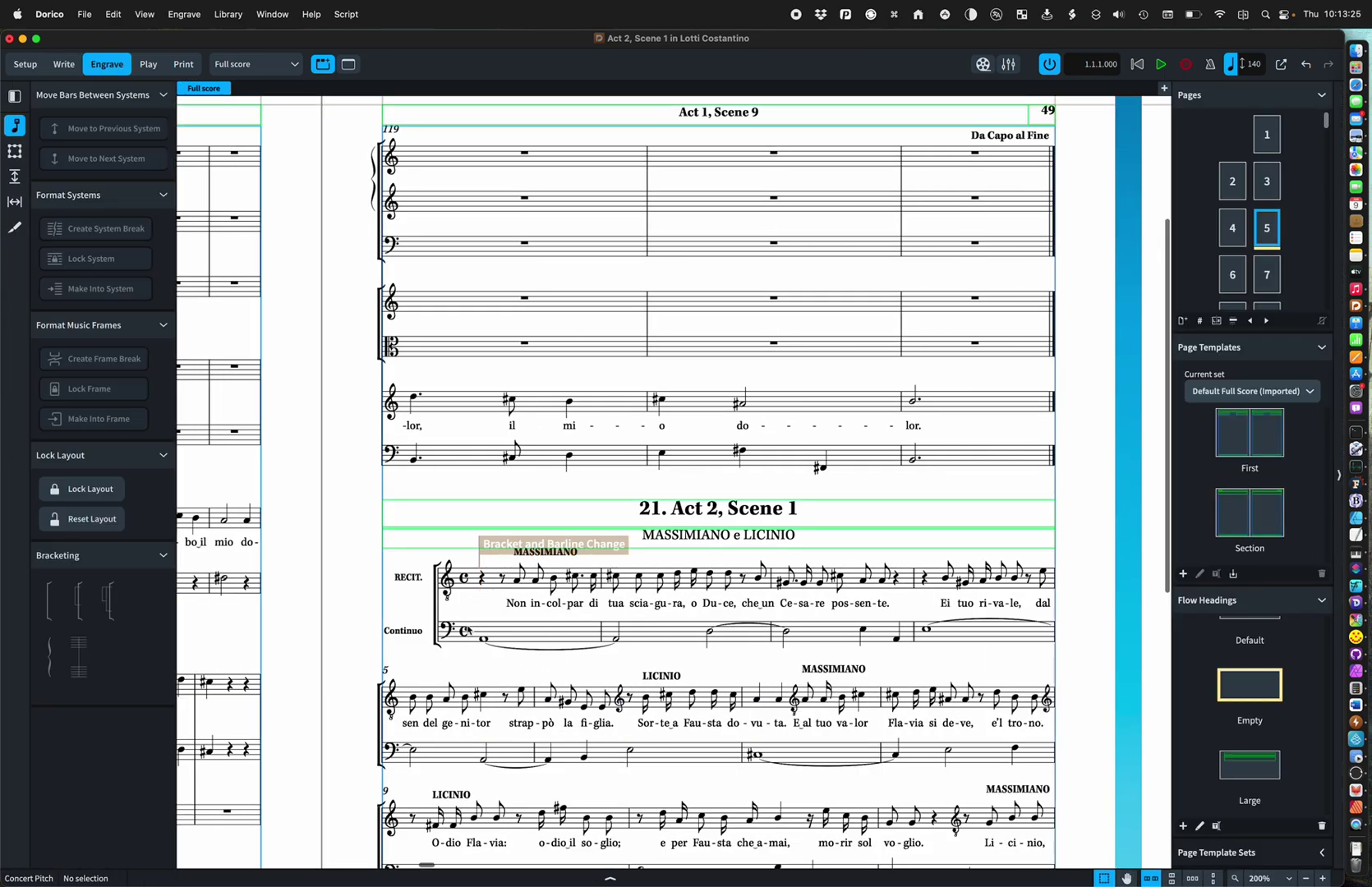
left_click(482, 578)
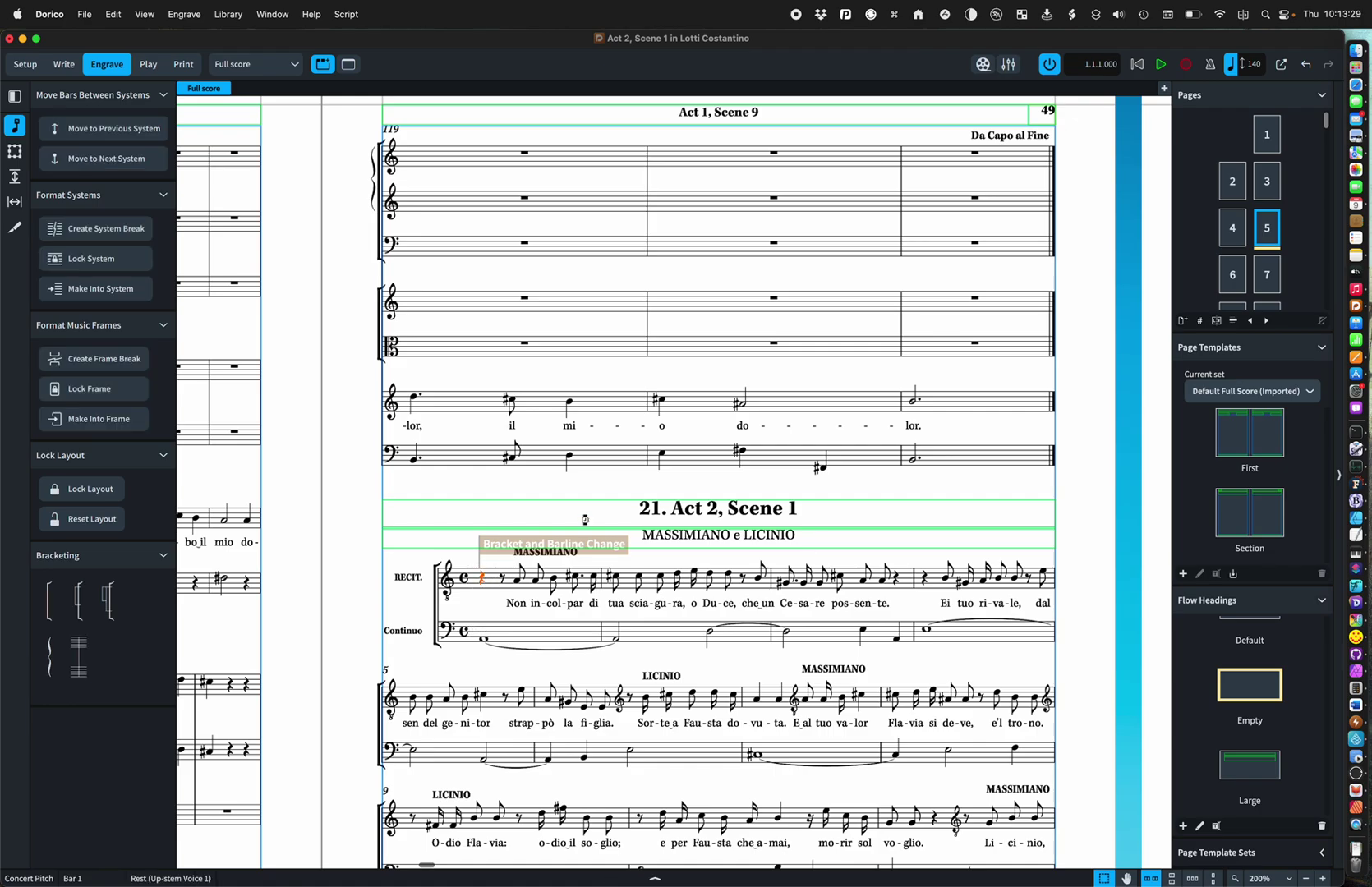
key("shift+f")
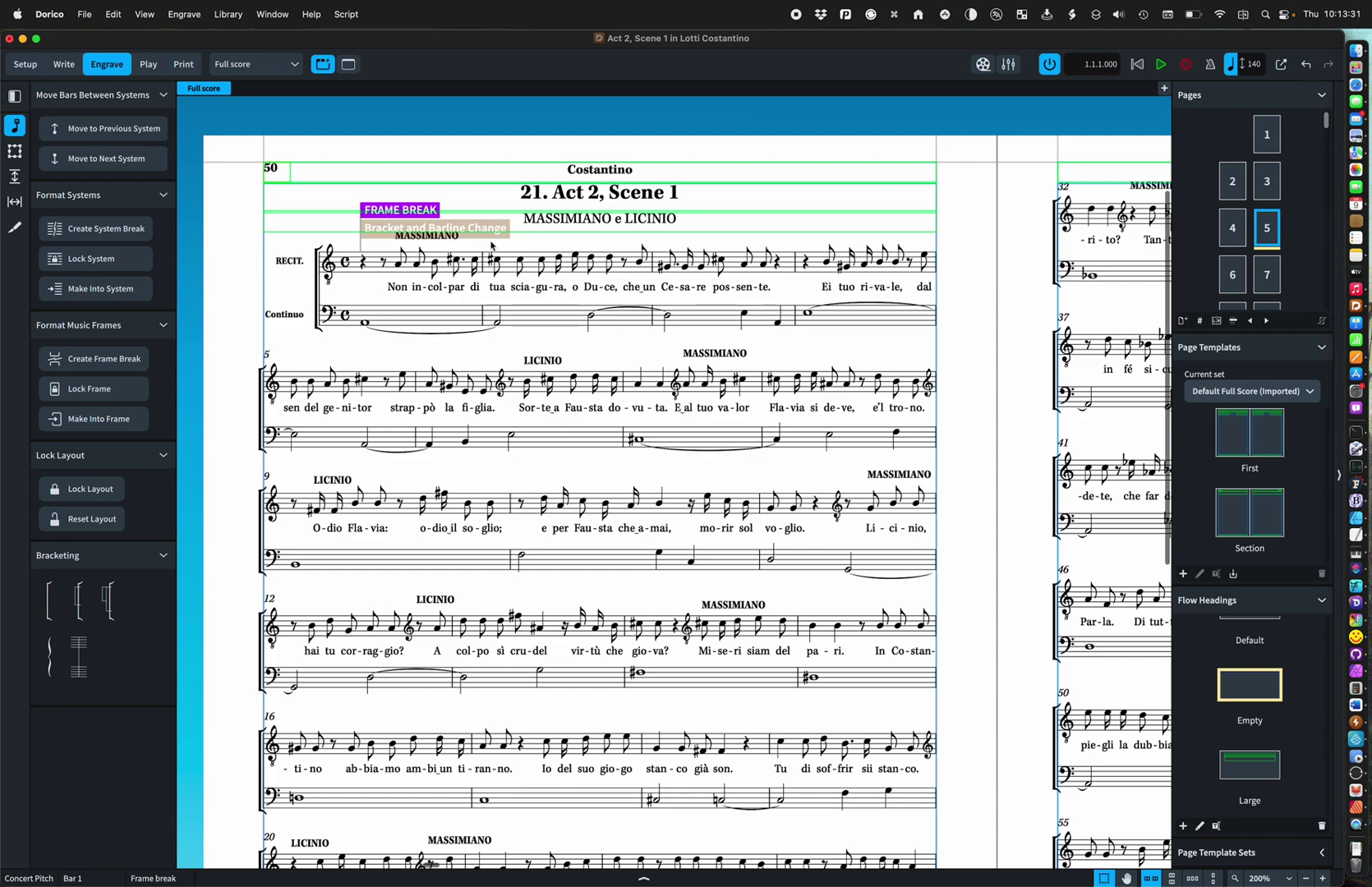
Apply the Section page template to page 50 only, the current page.
scroll(1196, 299, "down", 15)
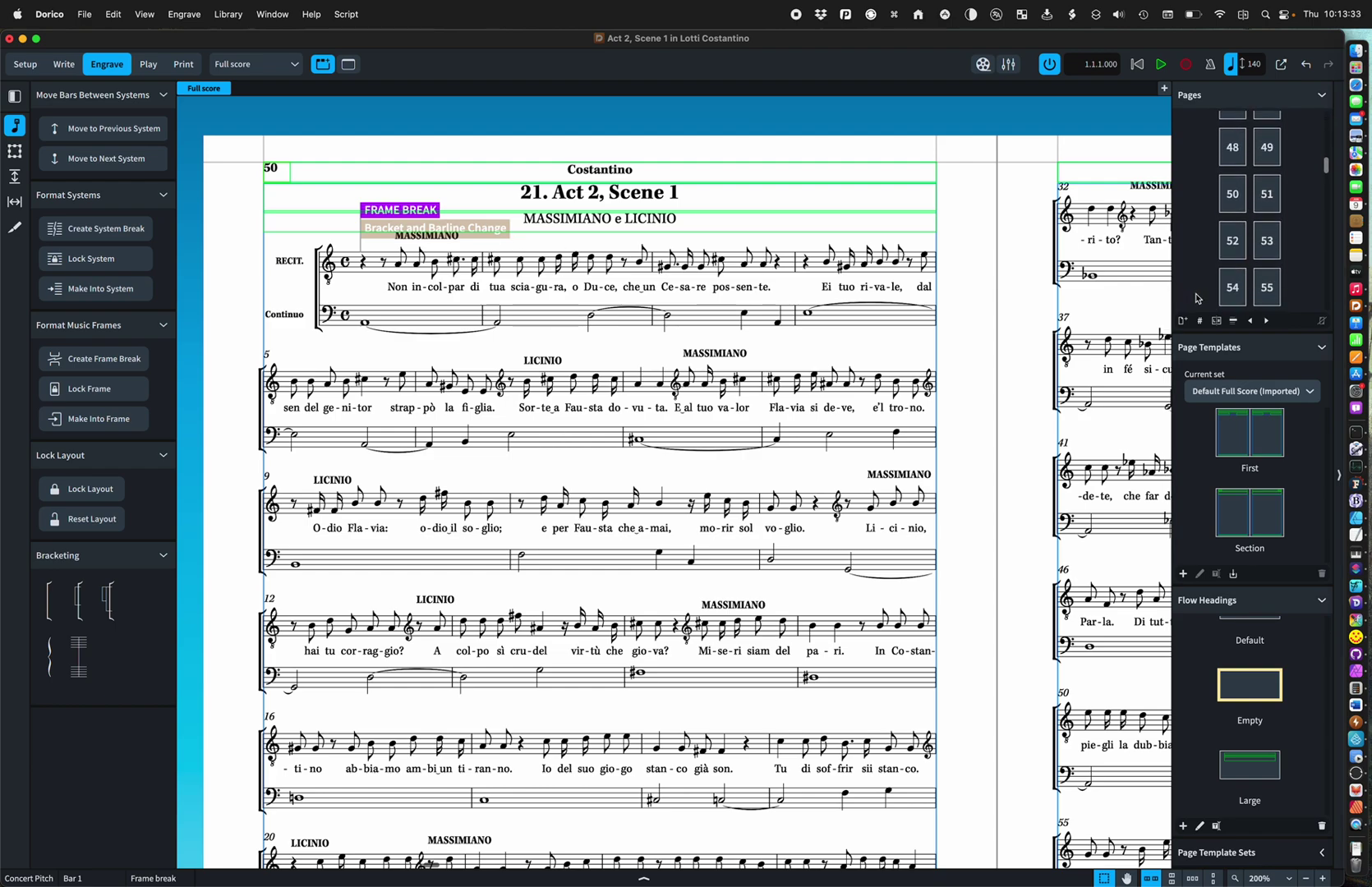
right_click(1234, 187)
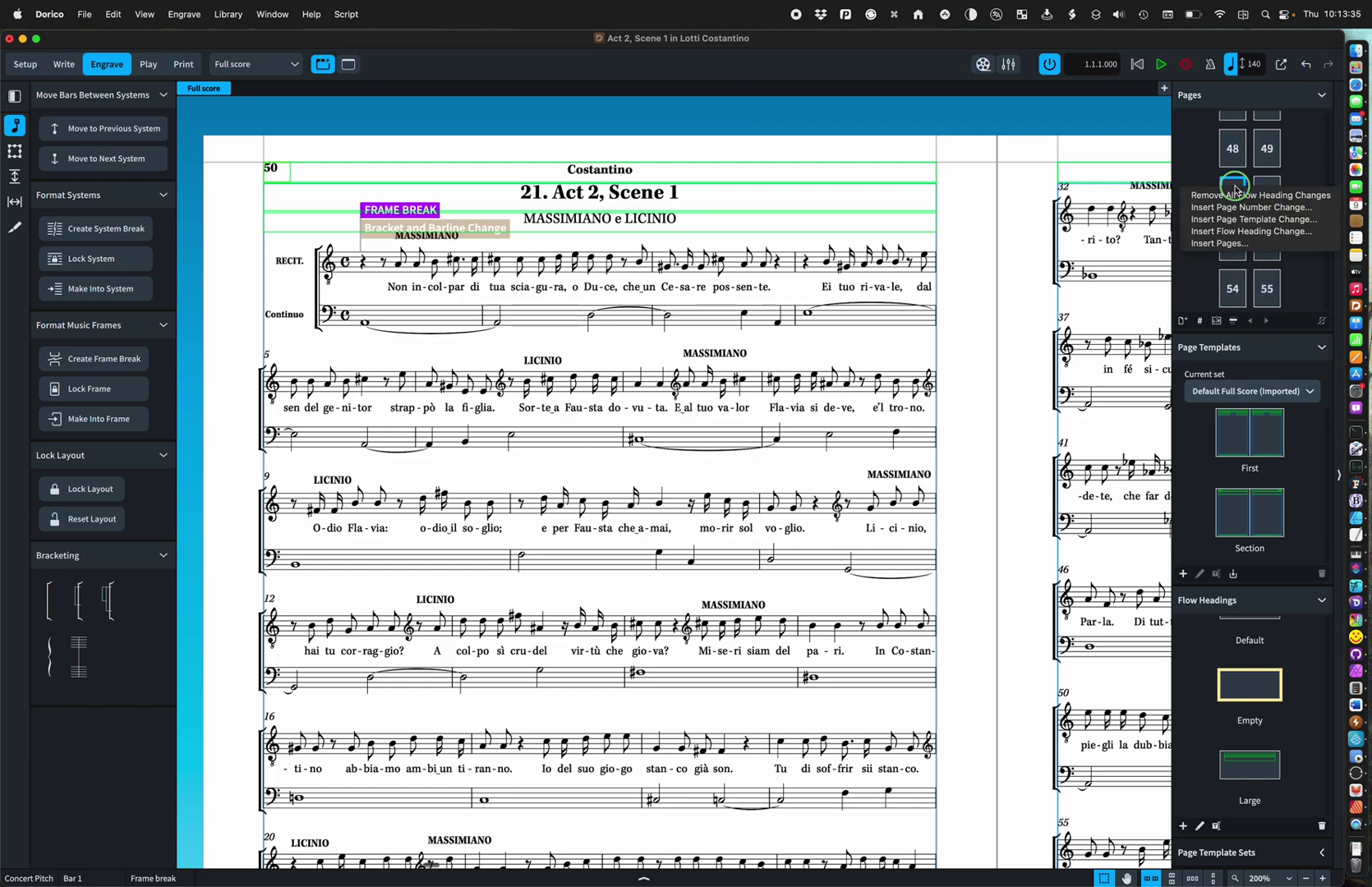
left_click(1280, 220)
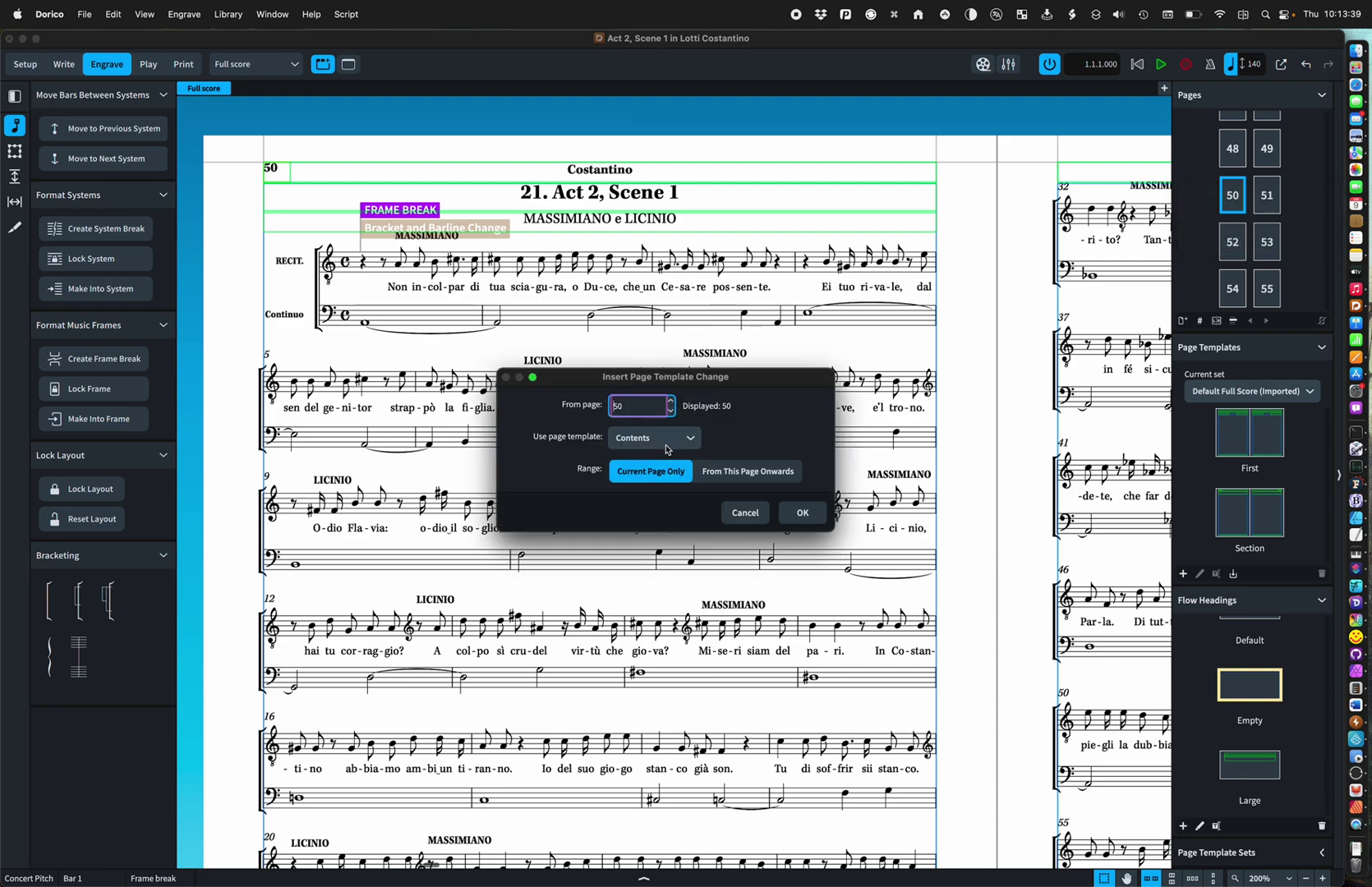
left_click(667, 449)
left_click(637, 501)
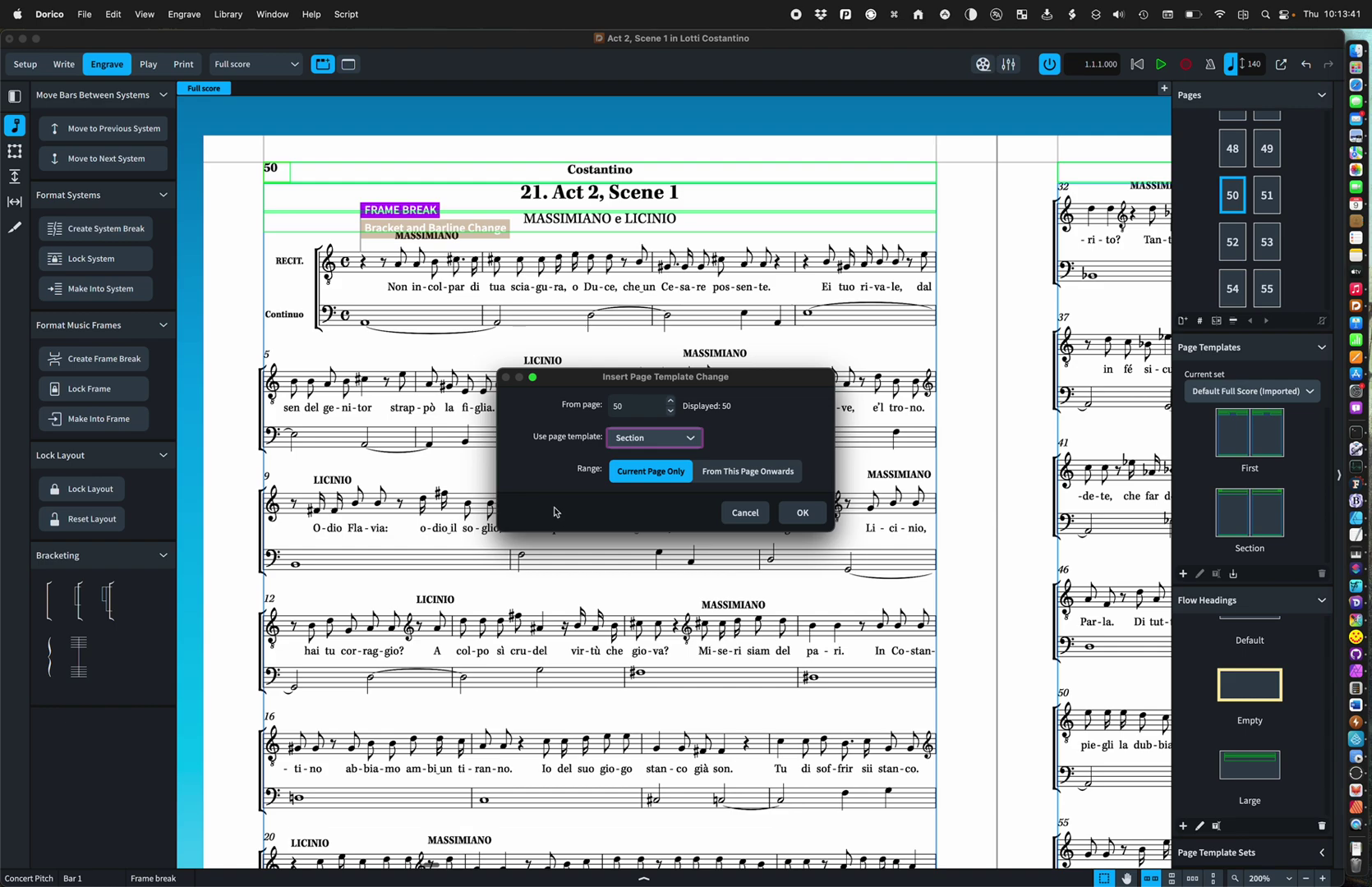
left_click(794, 517)
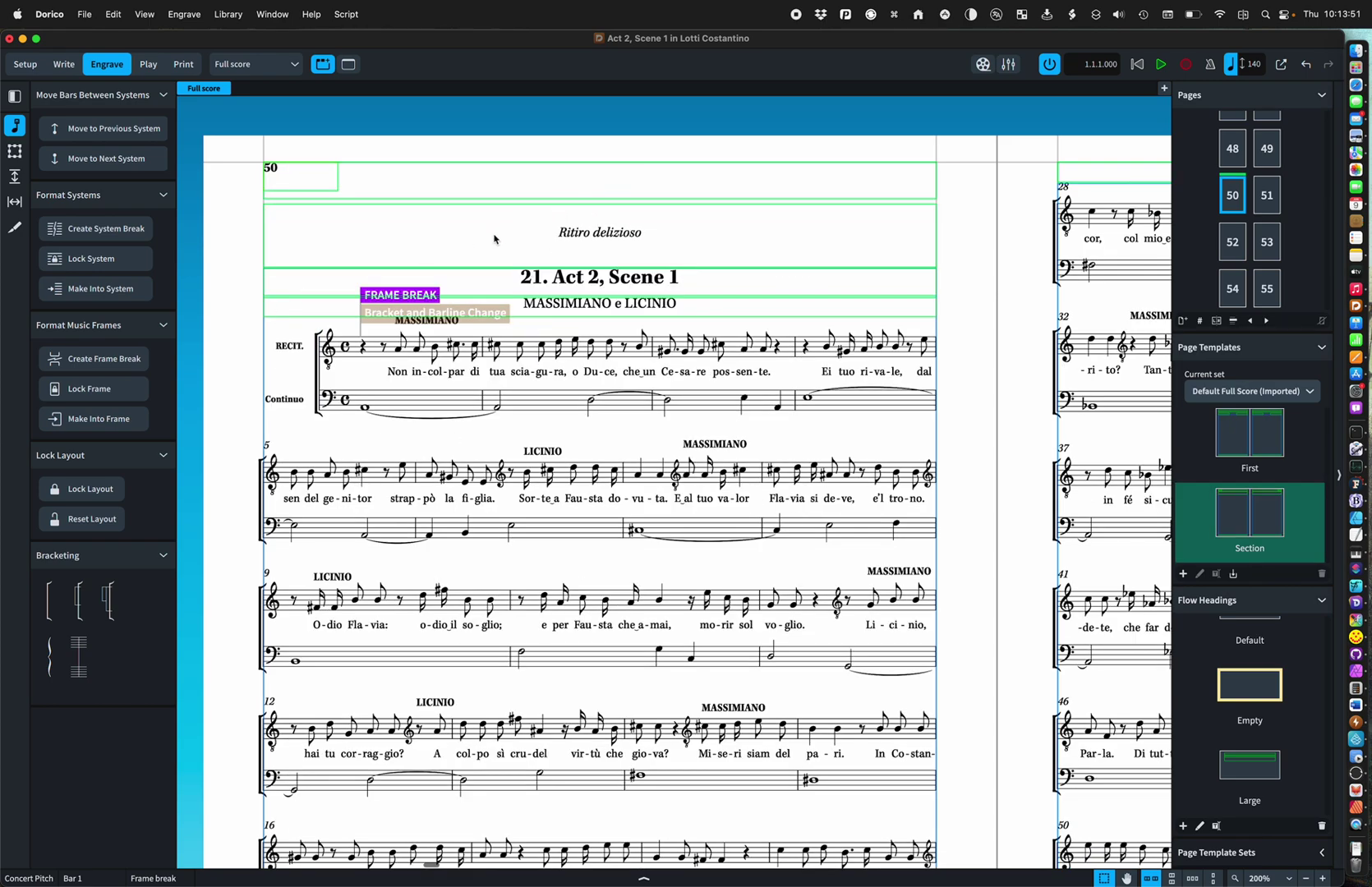
left_click(221, 389)
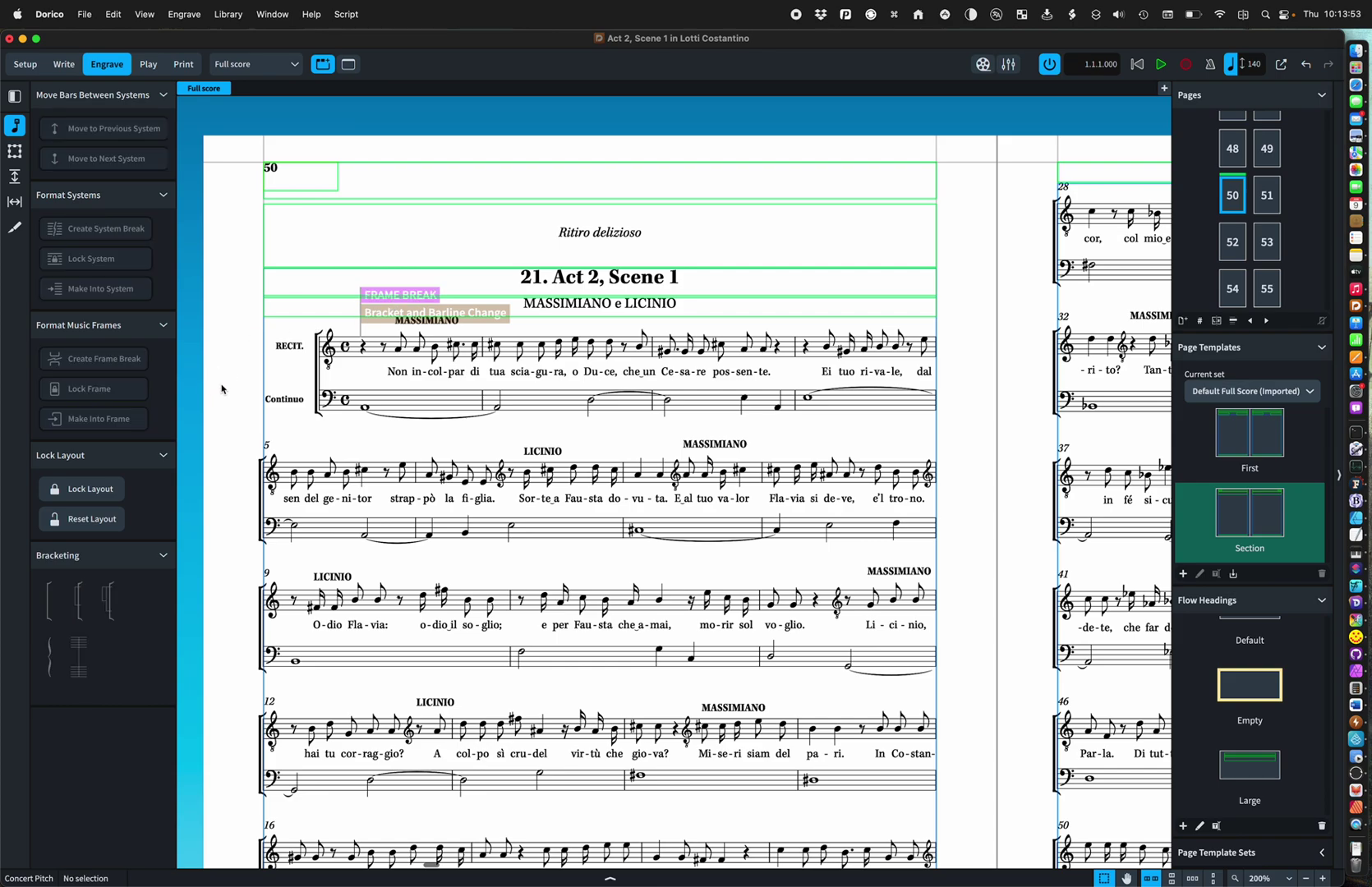
key("super+i")
Enter ACT 2 as the dedication for flow 21, Act 2, Scene 1, and apply it.
scroll(625, 587, "down", 2)
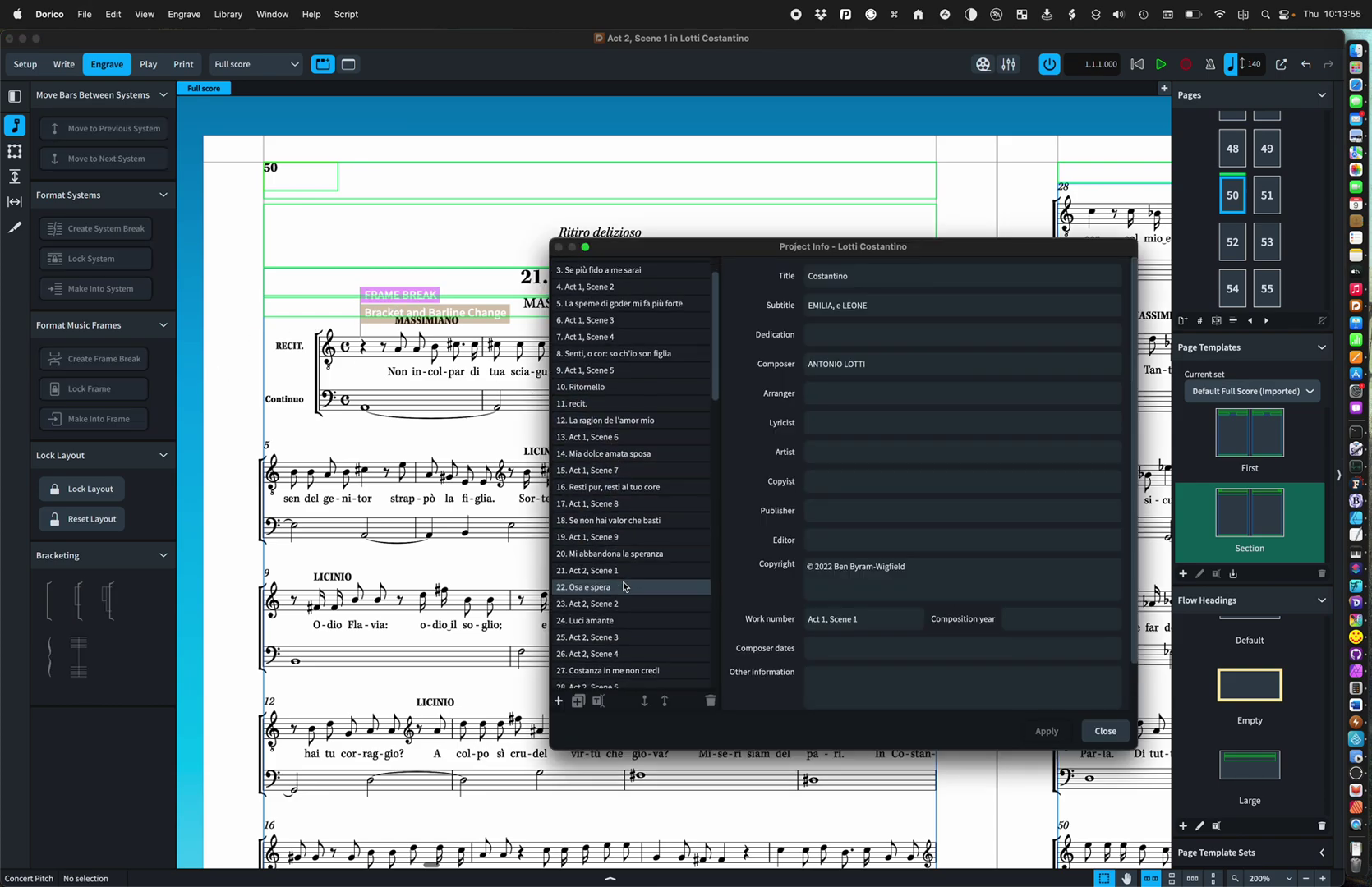
left_click(626, 570)
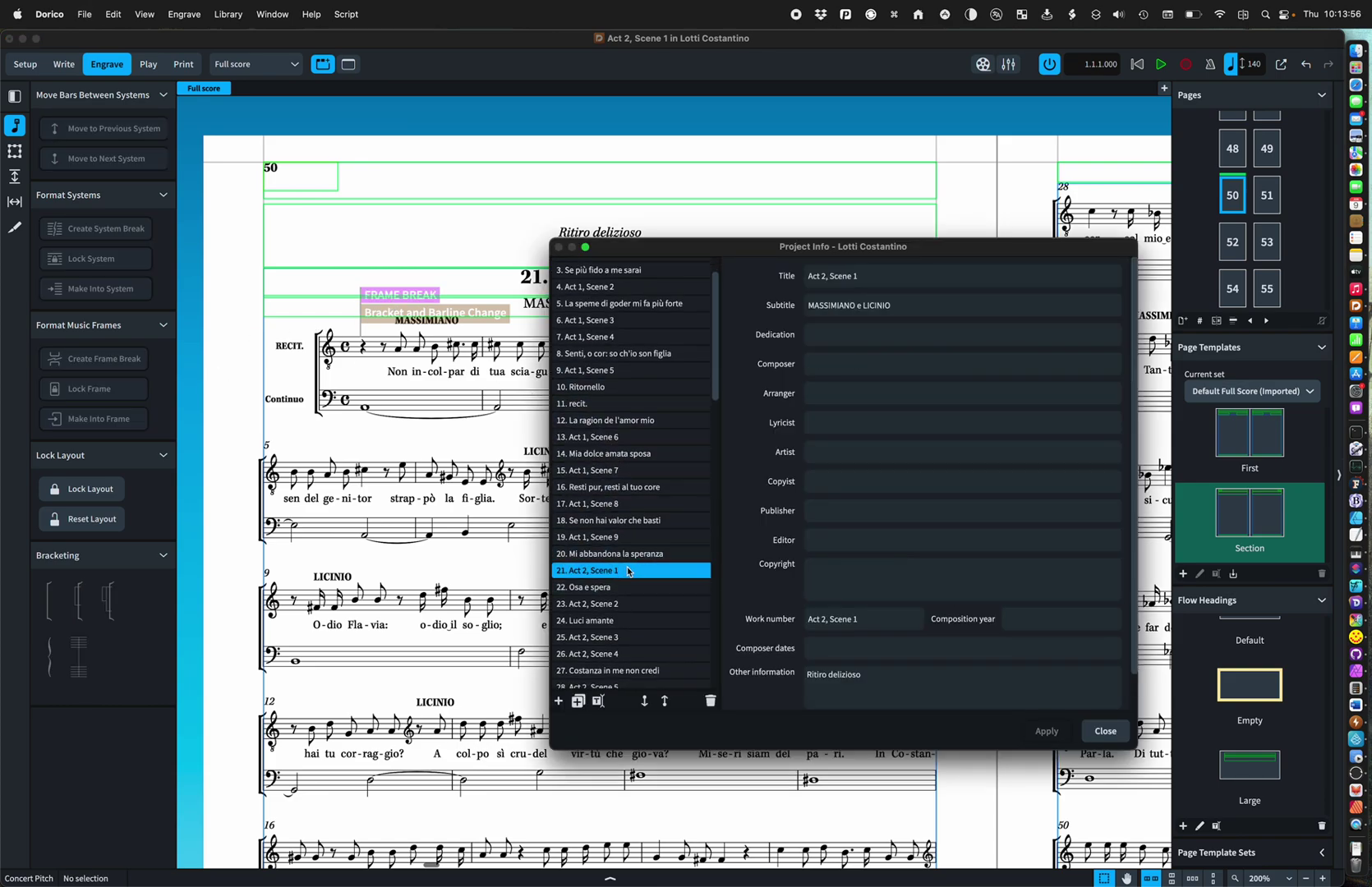
left_click(819, 333)
type("AC")
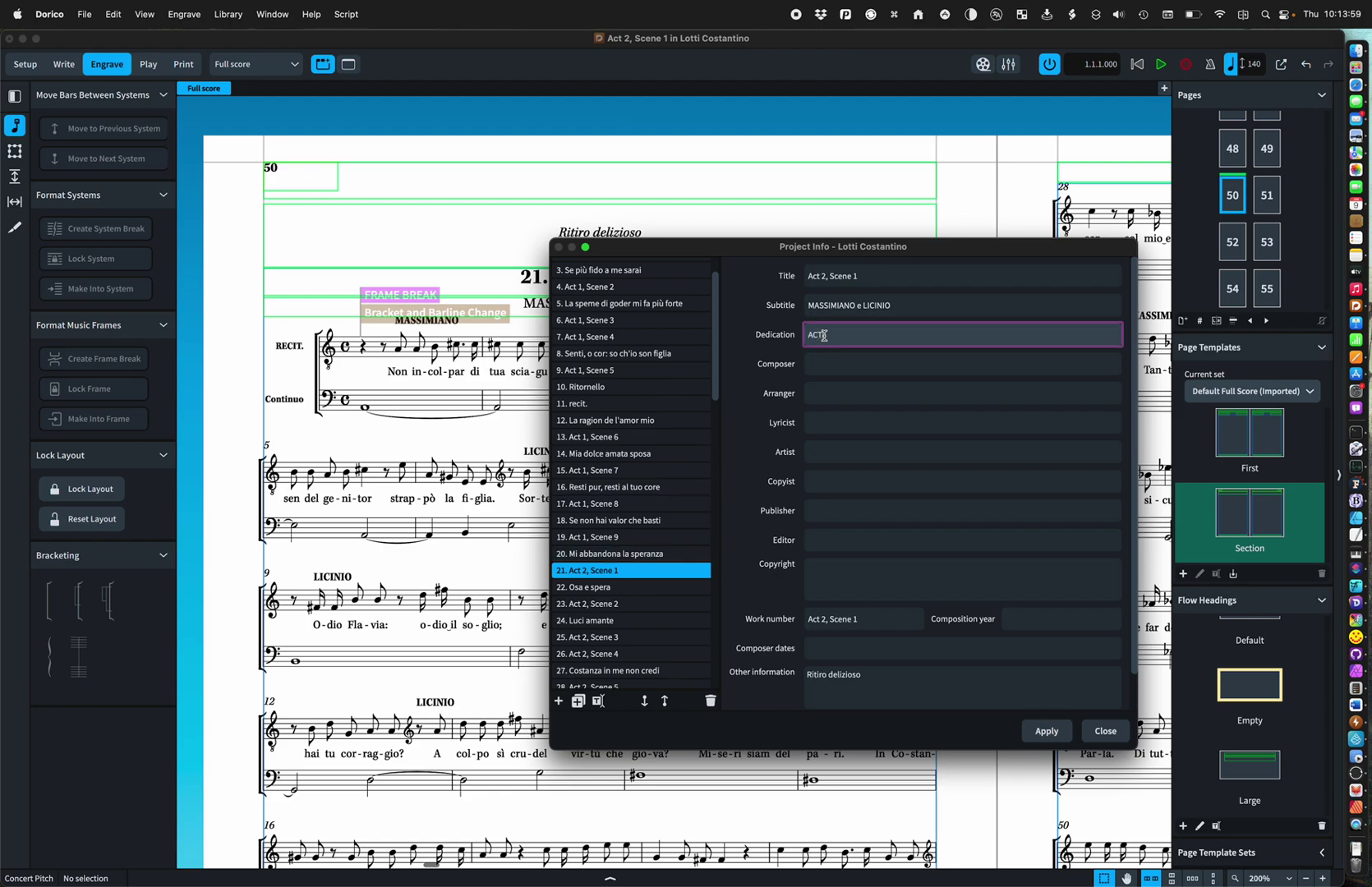
type("T 2")
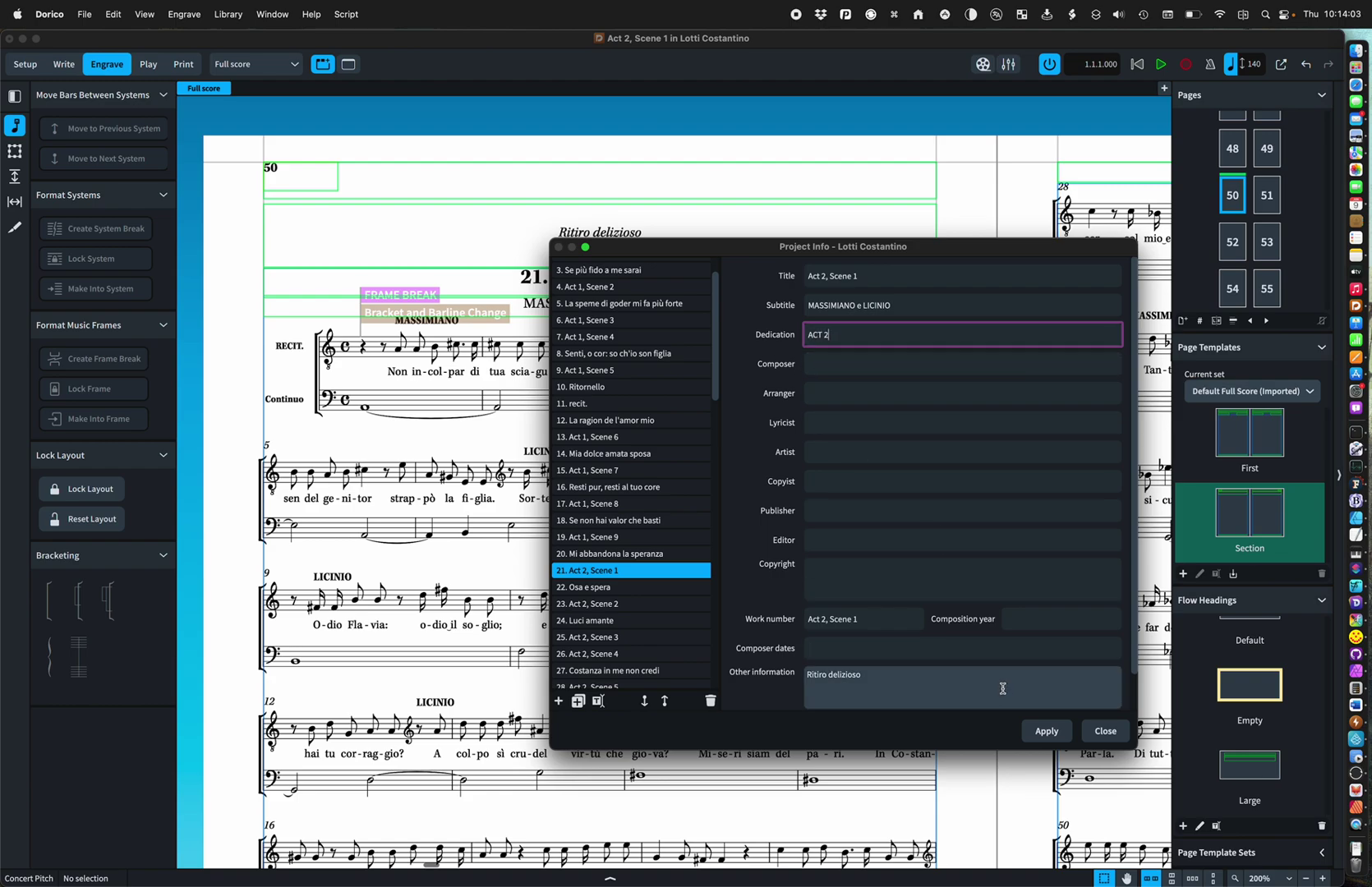
left_click(1042, 730)
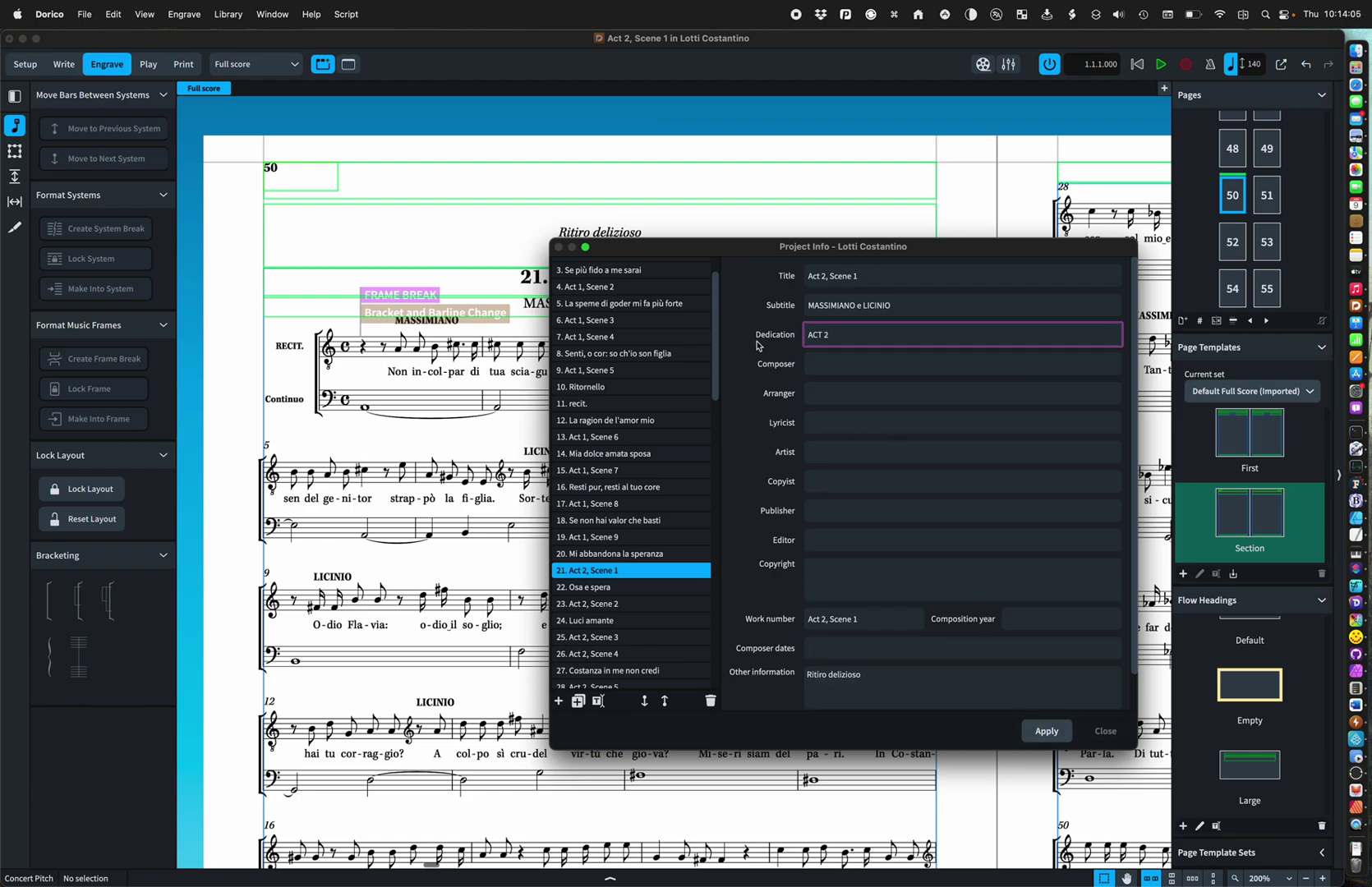
key("Return")
Check the work number and flow 20's details, then close Project Info.
left_click_drag(647, 255, 578, 248)
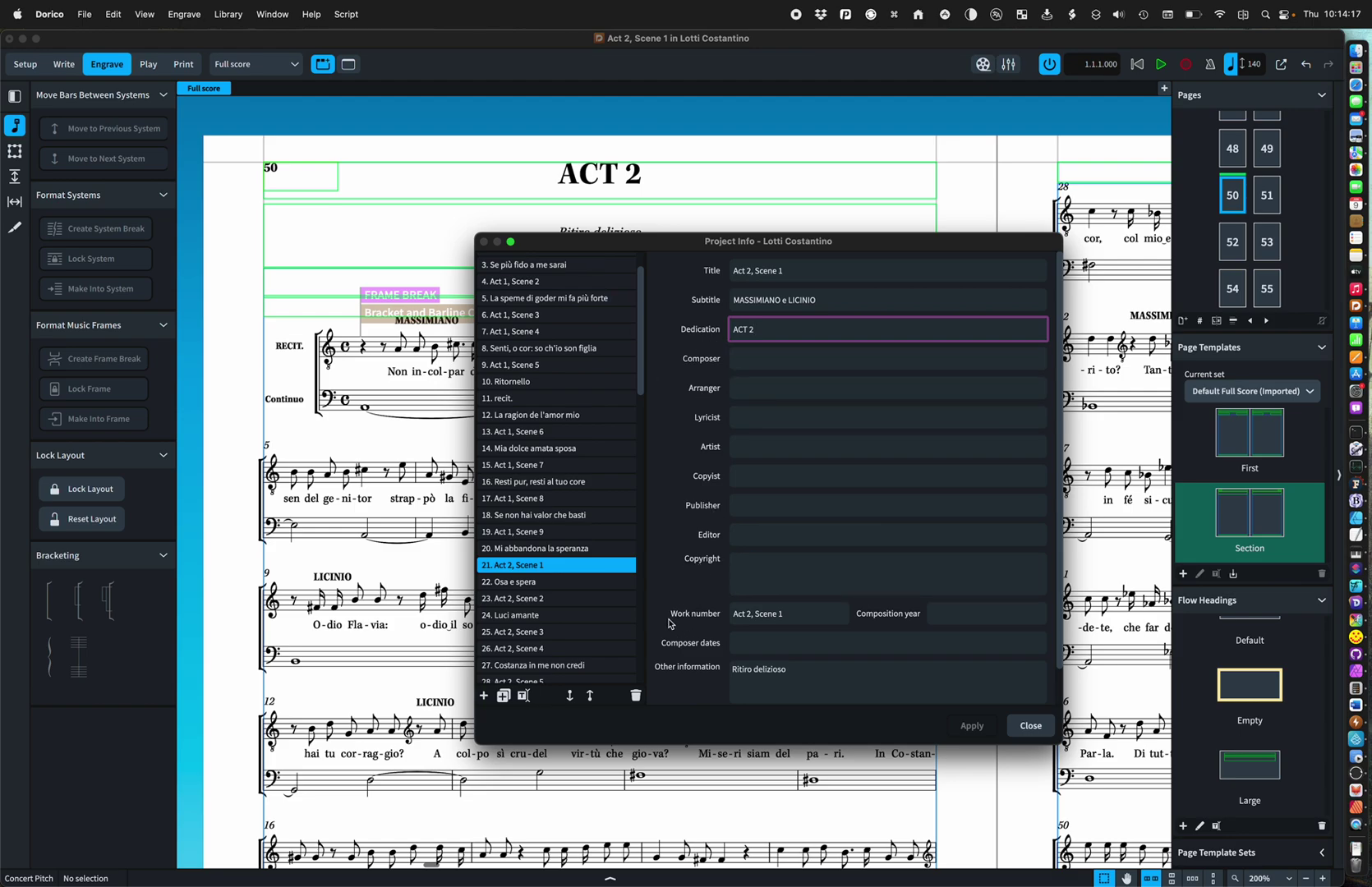
left_click(791, 614)
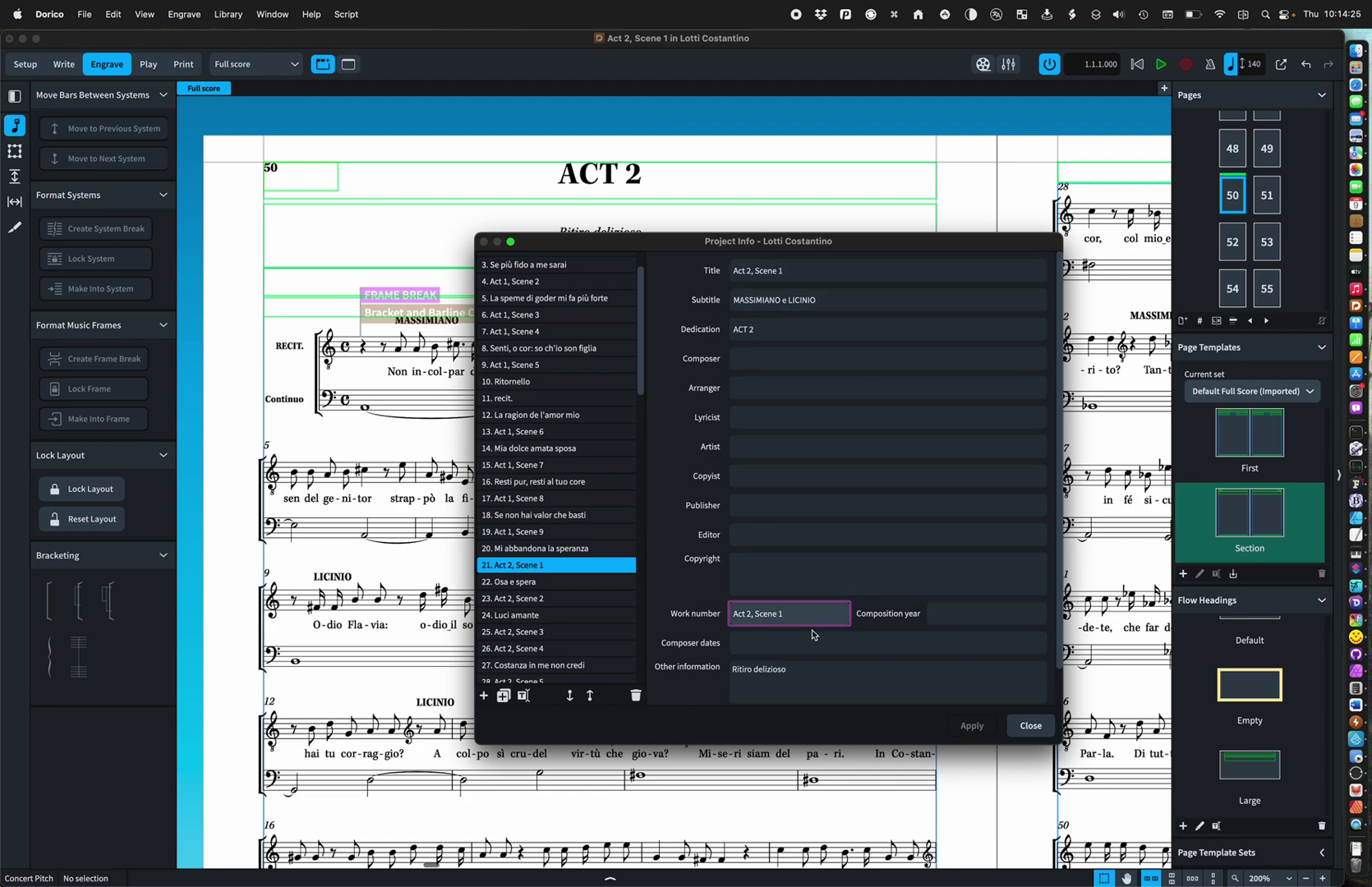
left_click(592, 555)
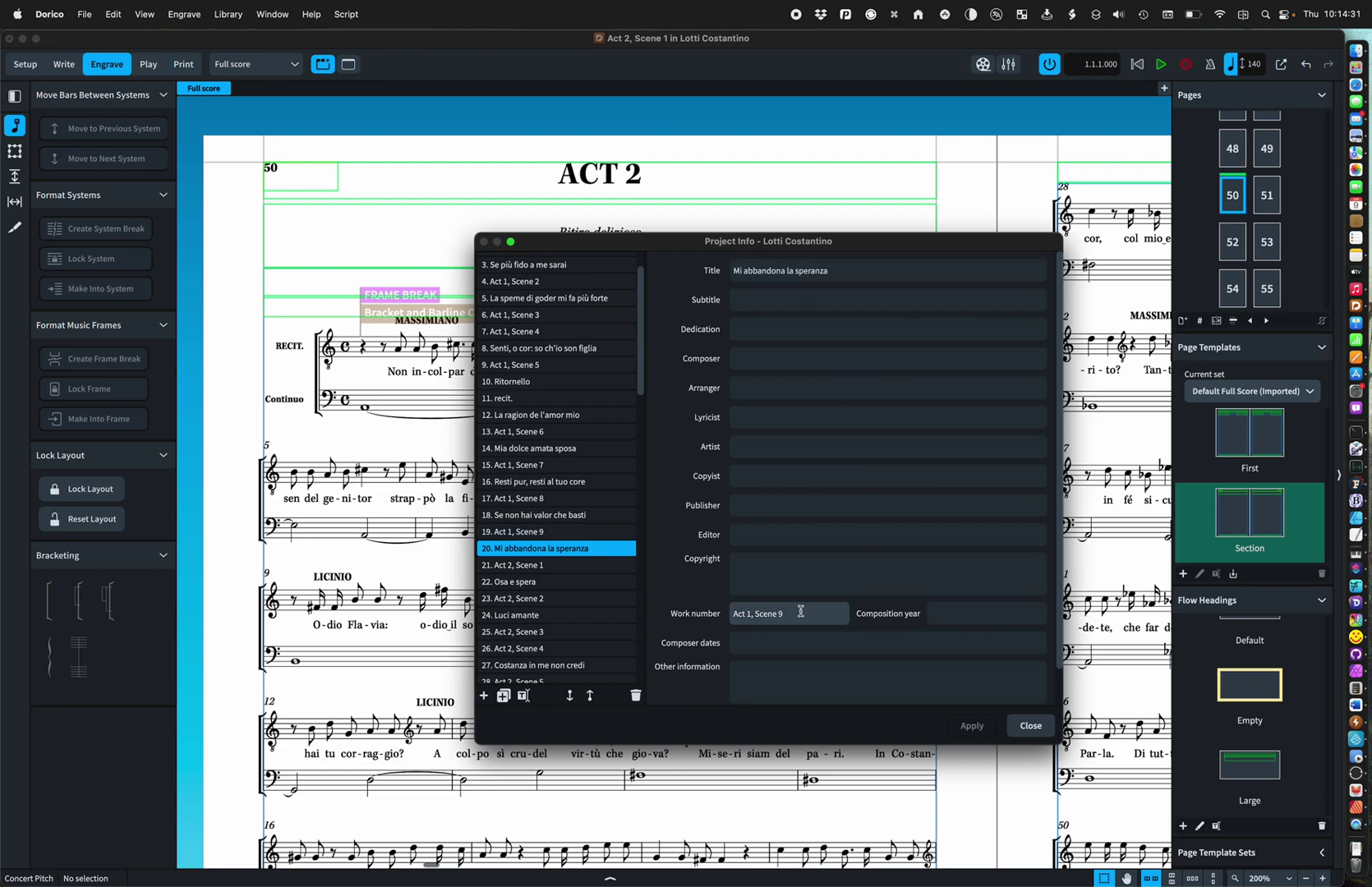
left_click(1030, 725)
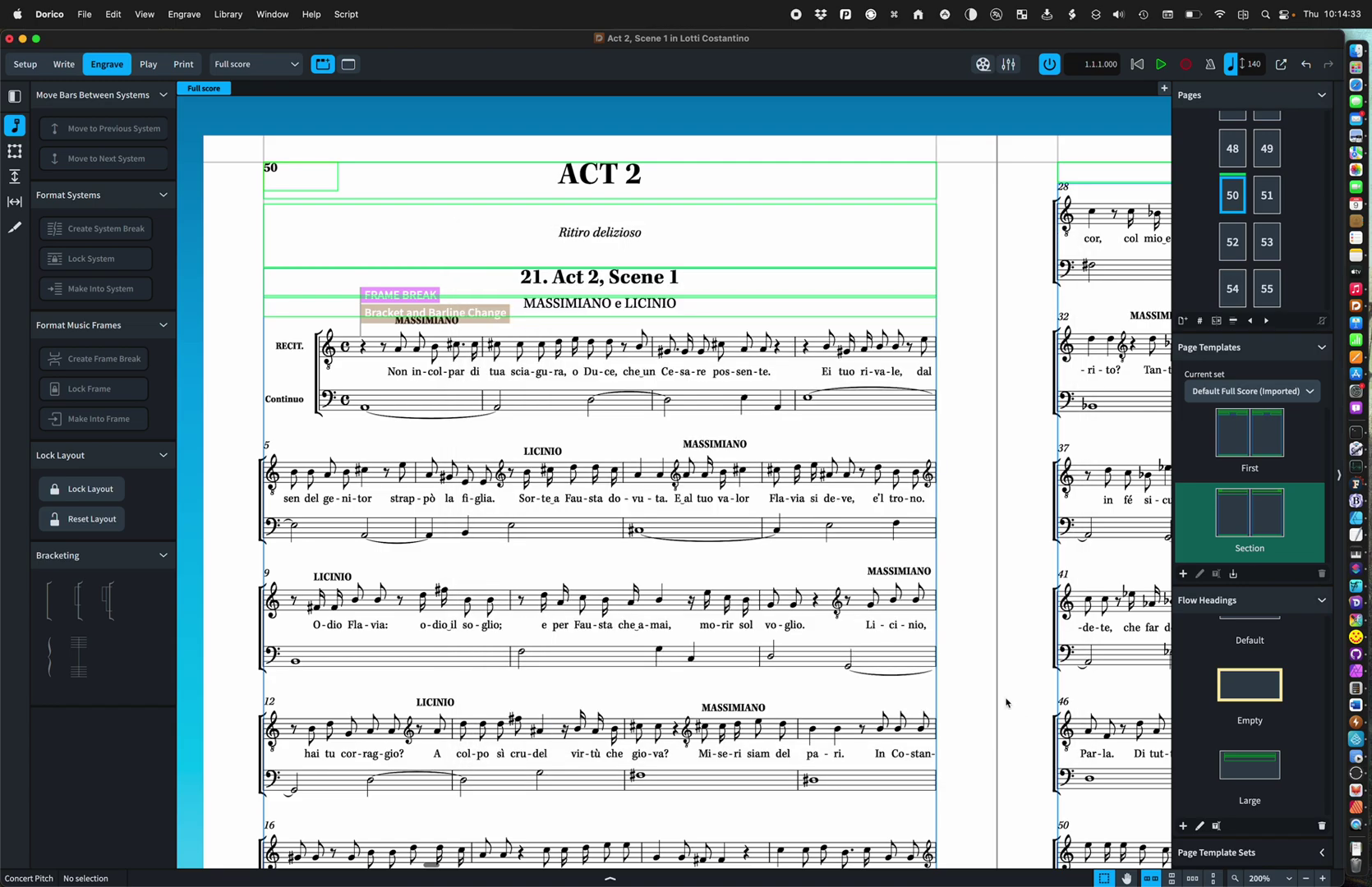
scroll(994, 699, "right", 5)
Scroll from page 50 through to page 58, where 24. Luci amante begins.
scroll(992, 697, "right", 10)
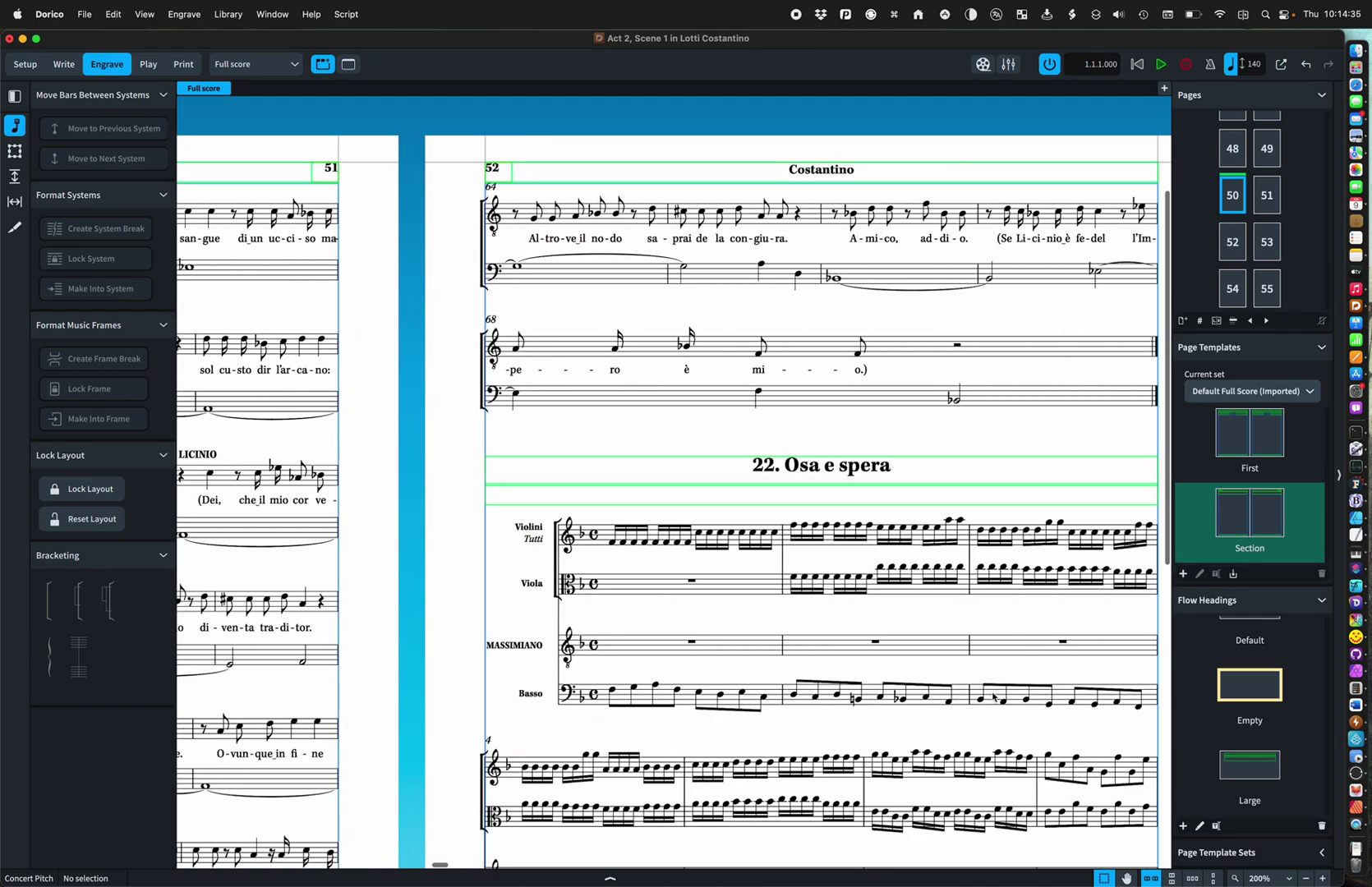
scroll(992, 697, "right", 5)
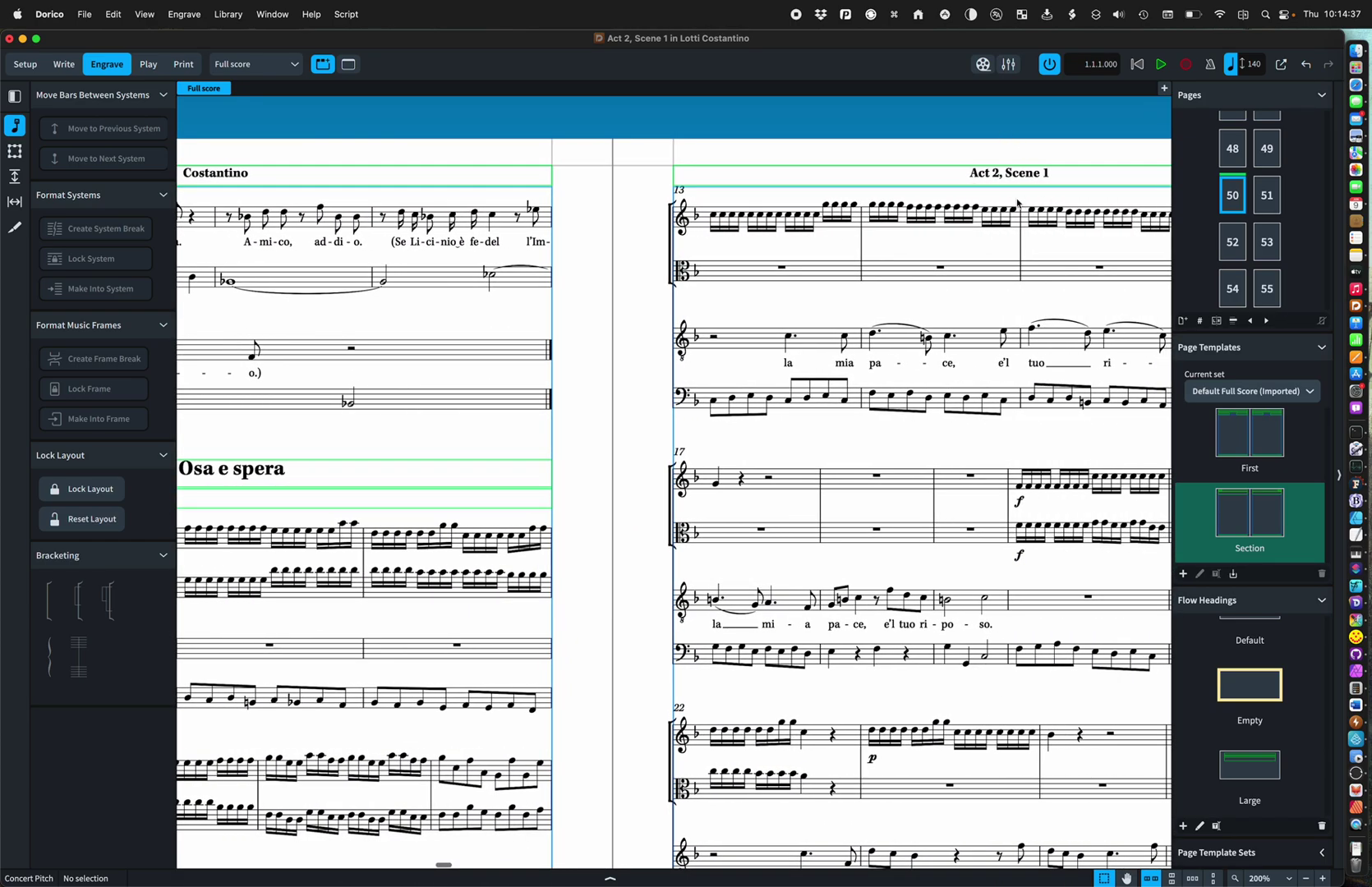
scroll(795, 414, "left", 3)
scroll(519, 470, "left", 5)
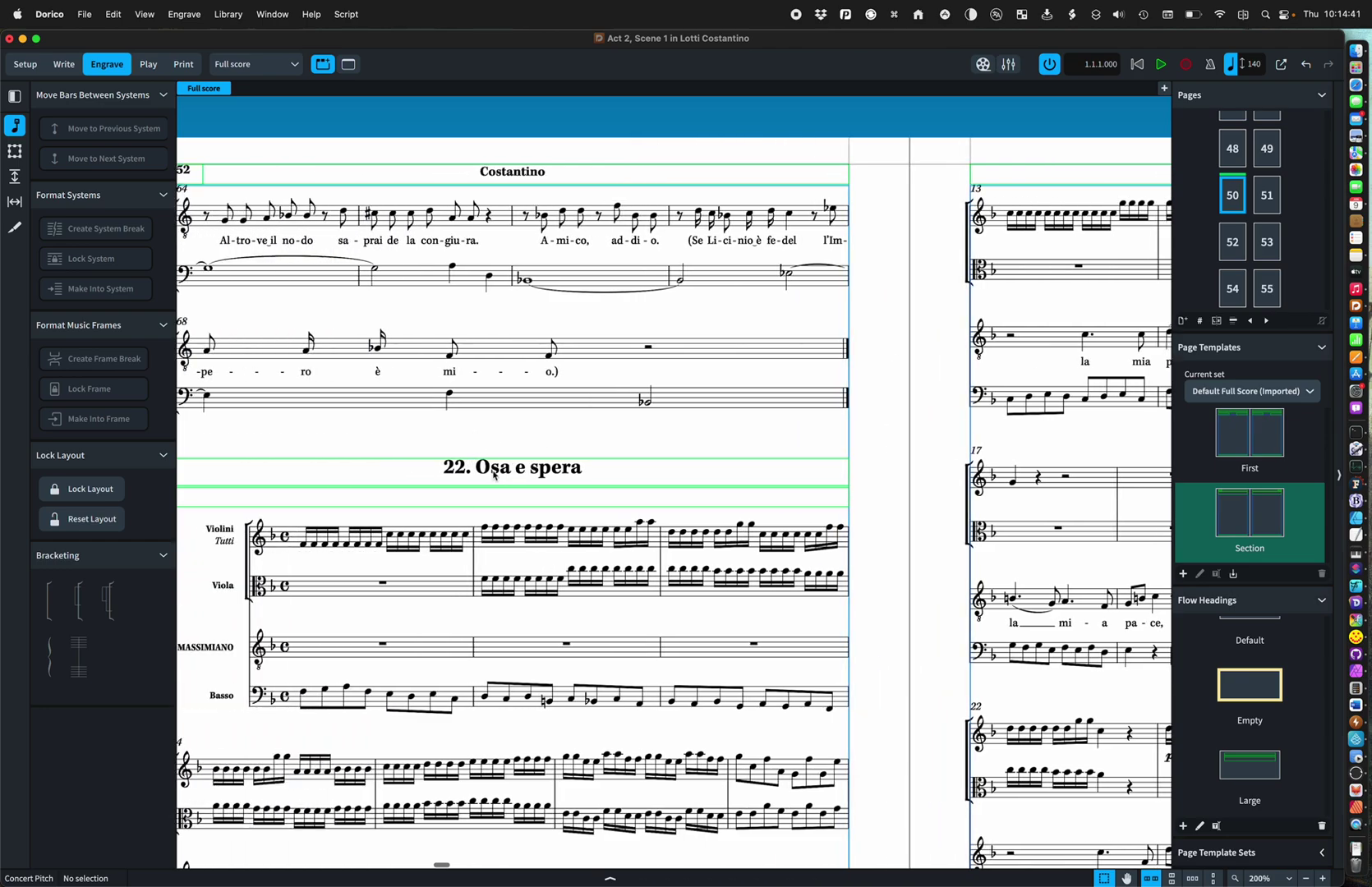
scroll(493, 475, "left", 3)
scroll(494, 475, "down", 2)
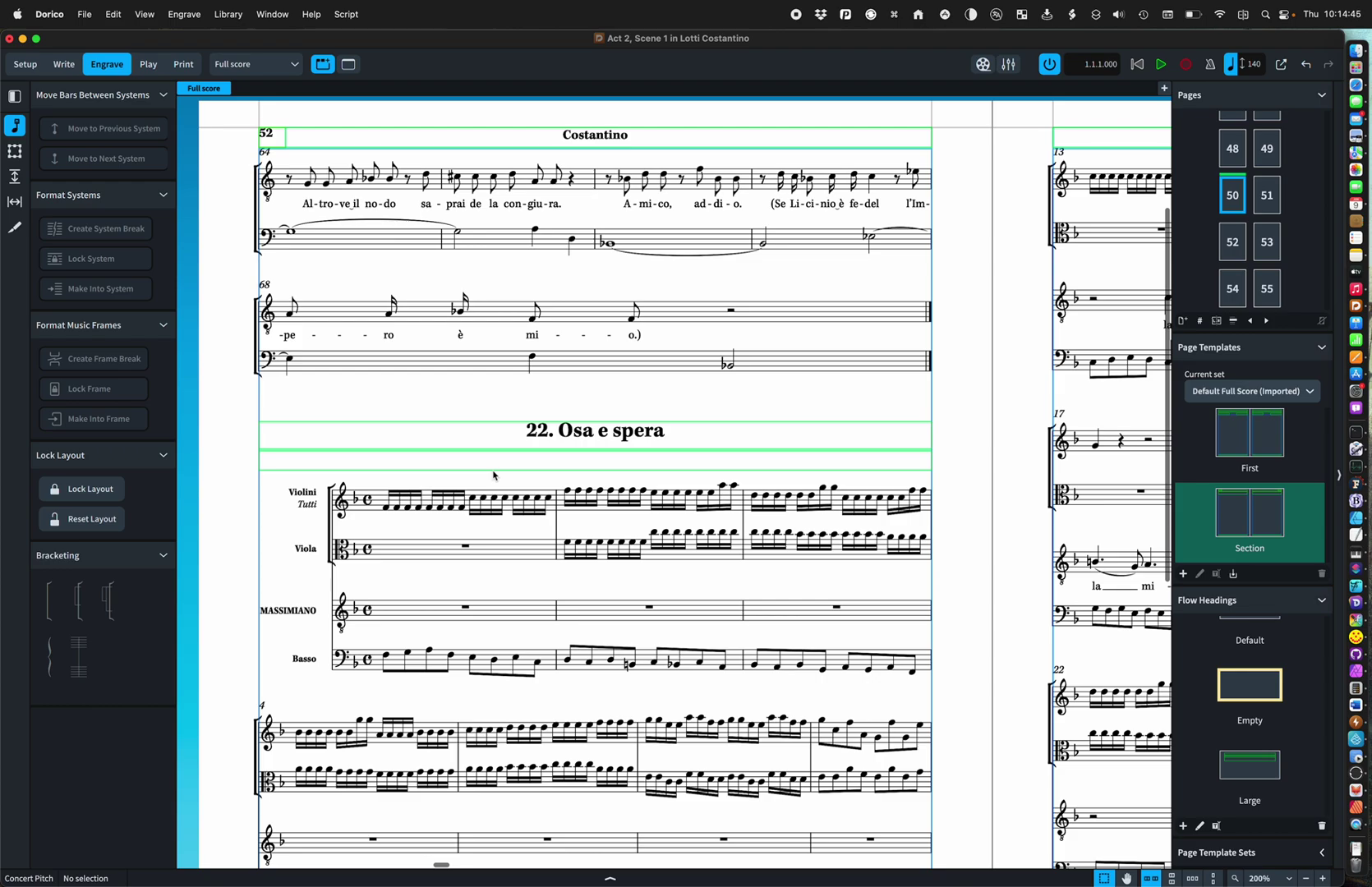
scroll(494, 475, "up", 1)
scroll(494, 475, "right", 4)
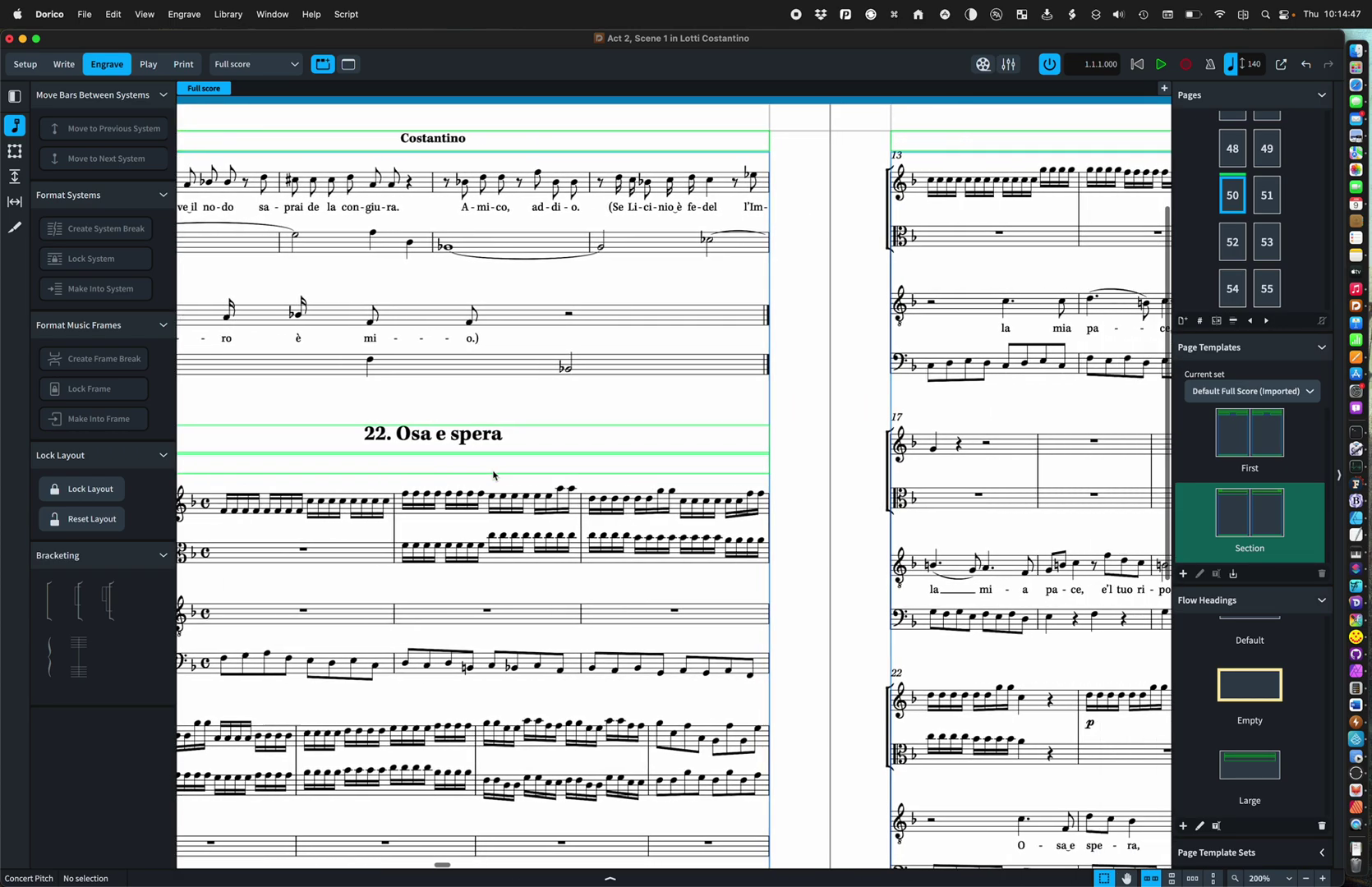
scroll(494, 475, "right", 20)
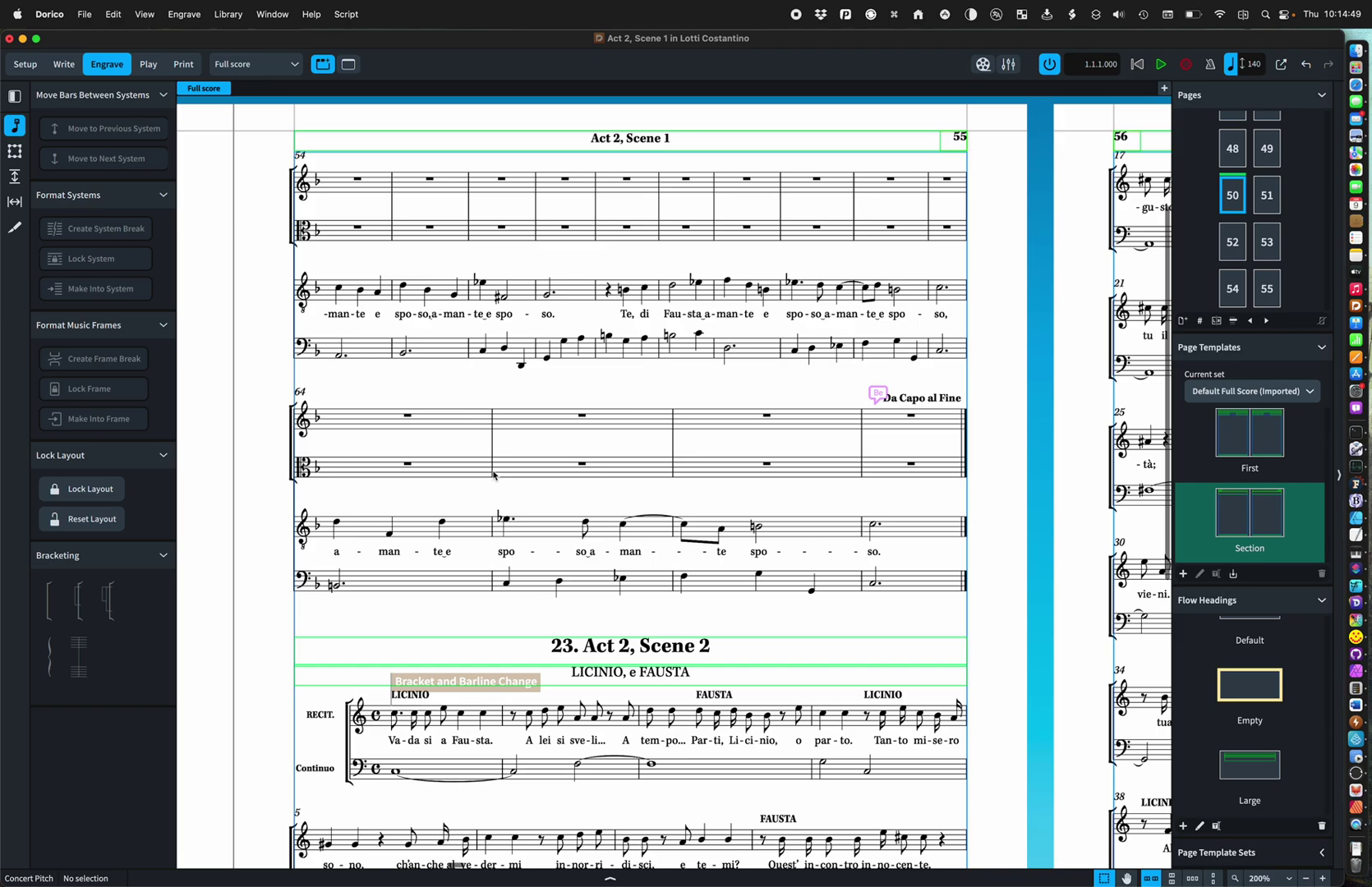
scroll(493, 475, "right", 15)
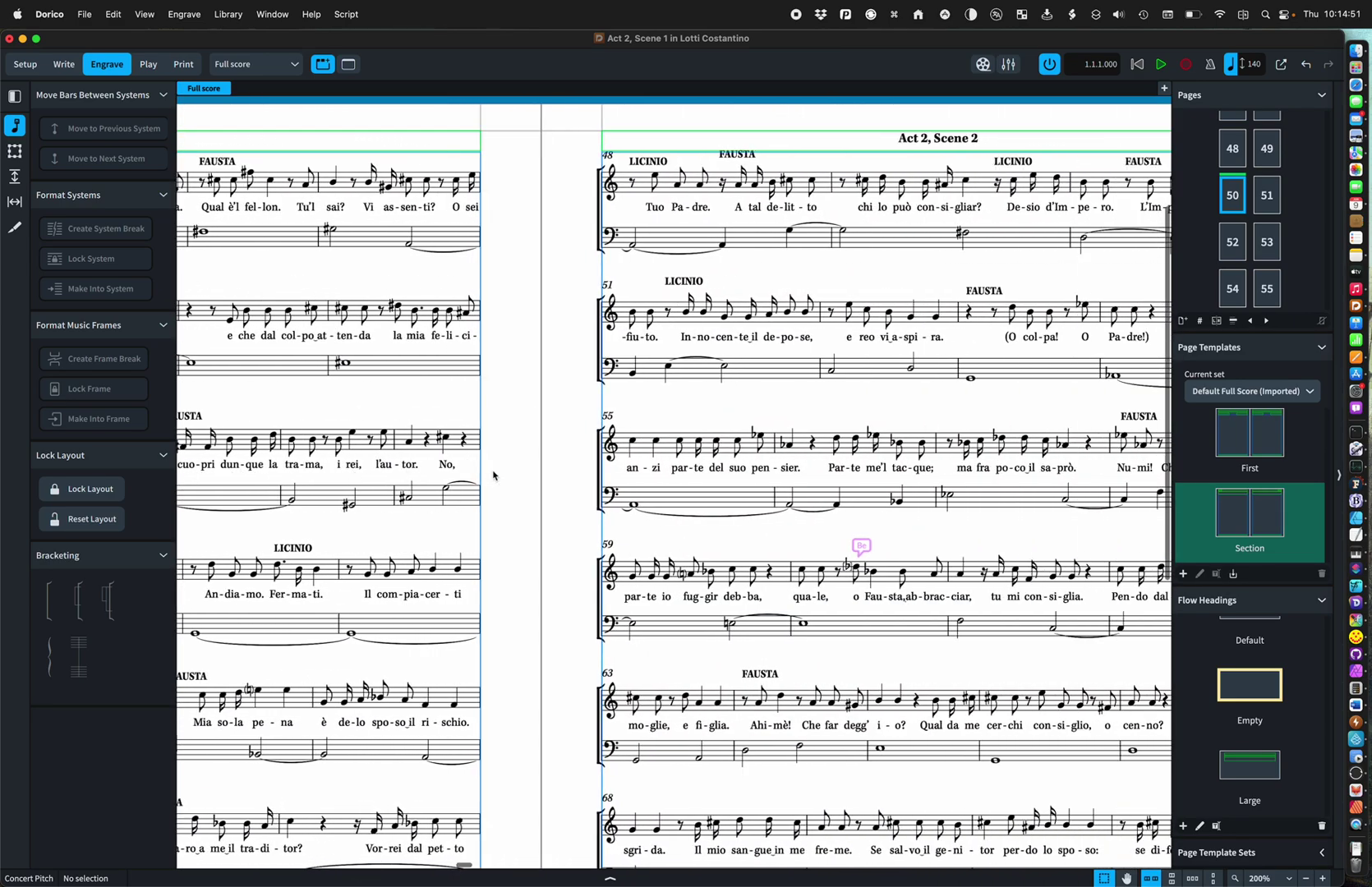
scroll(493, 475, "right", 6)
scroll(494, 475, "right", 7)
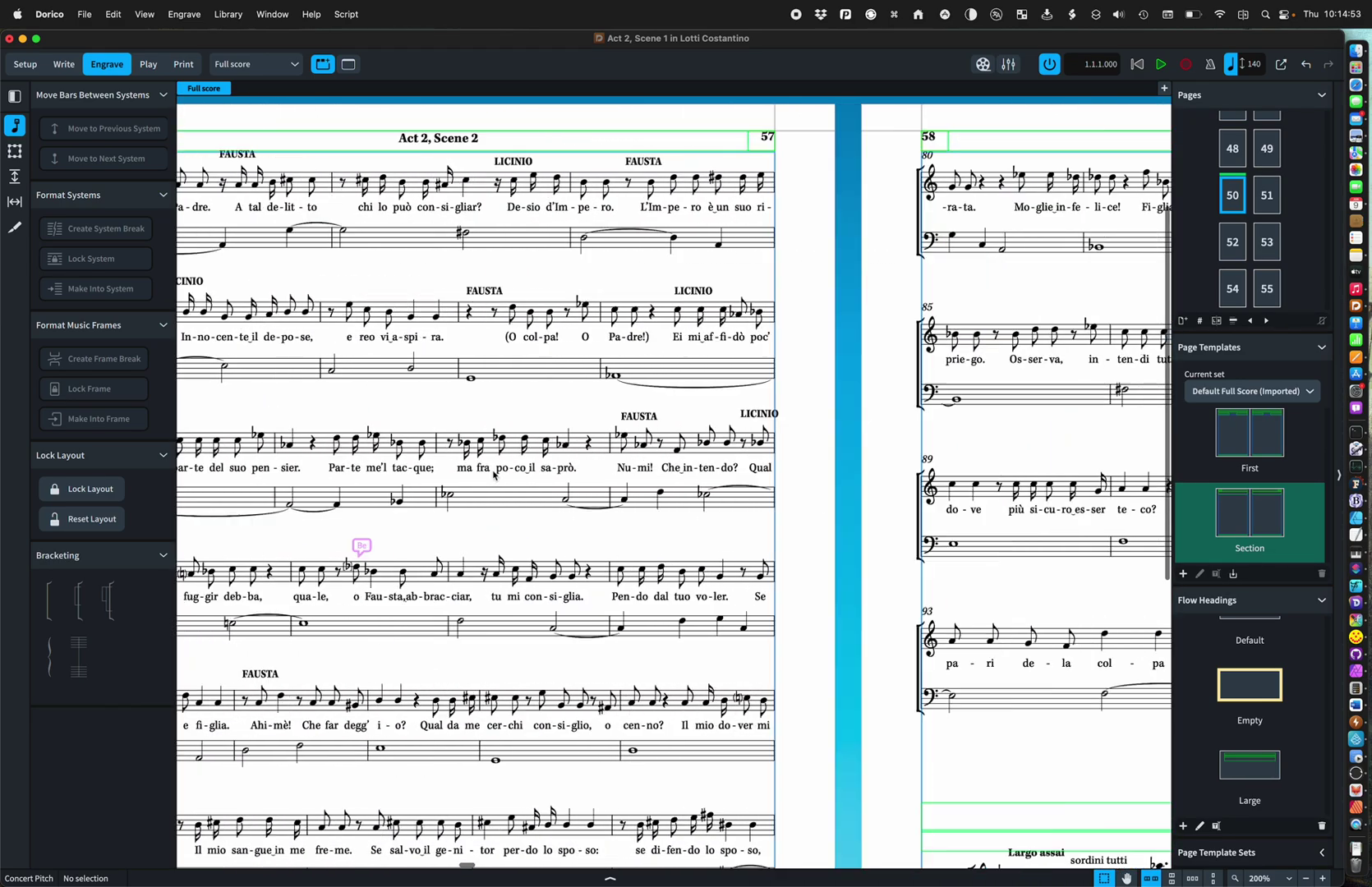
scroll(494, 474, "right", 15)
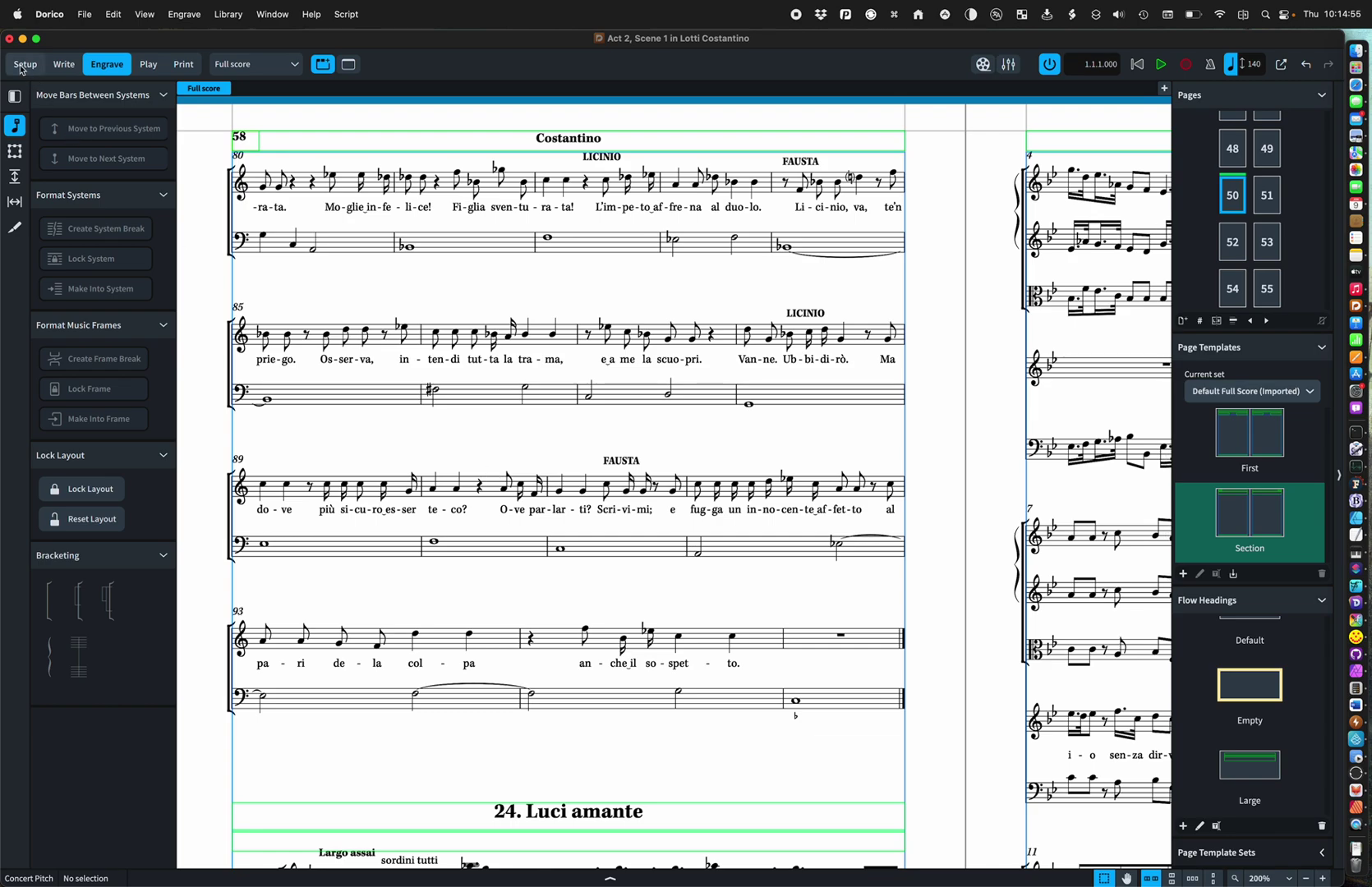
left_click(24, 64)
Duplicate Flow 2, the last flow at the end of the Flows panel.
scroll(879, 816, "right", 2)
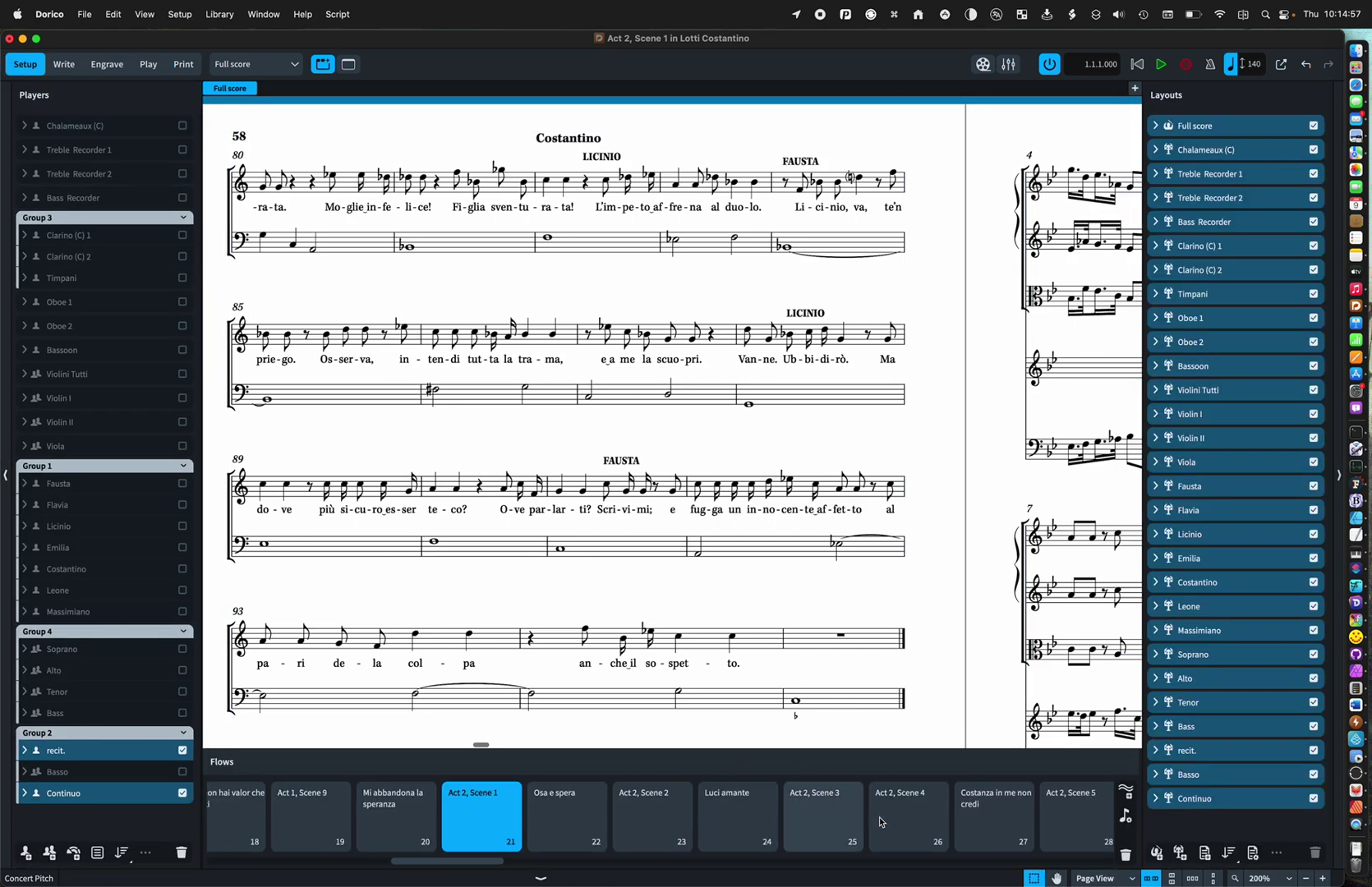
scroll(878, 817, "right", 20)
left_click(1067, 812)
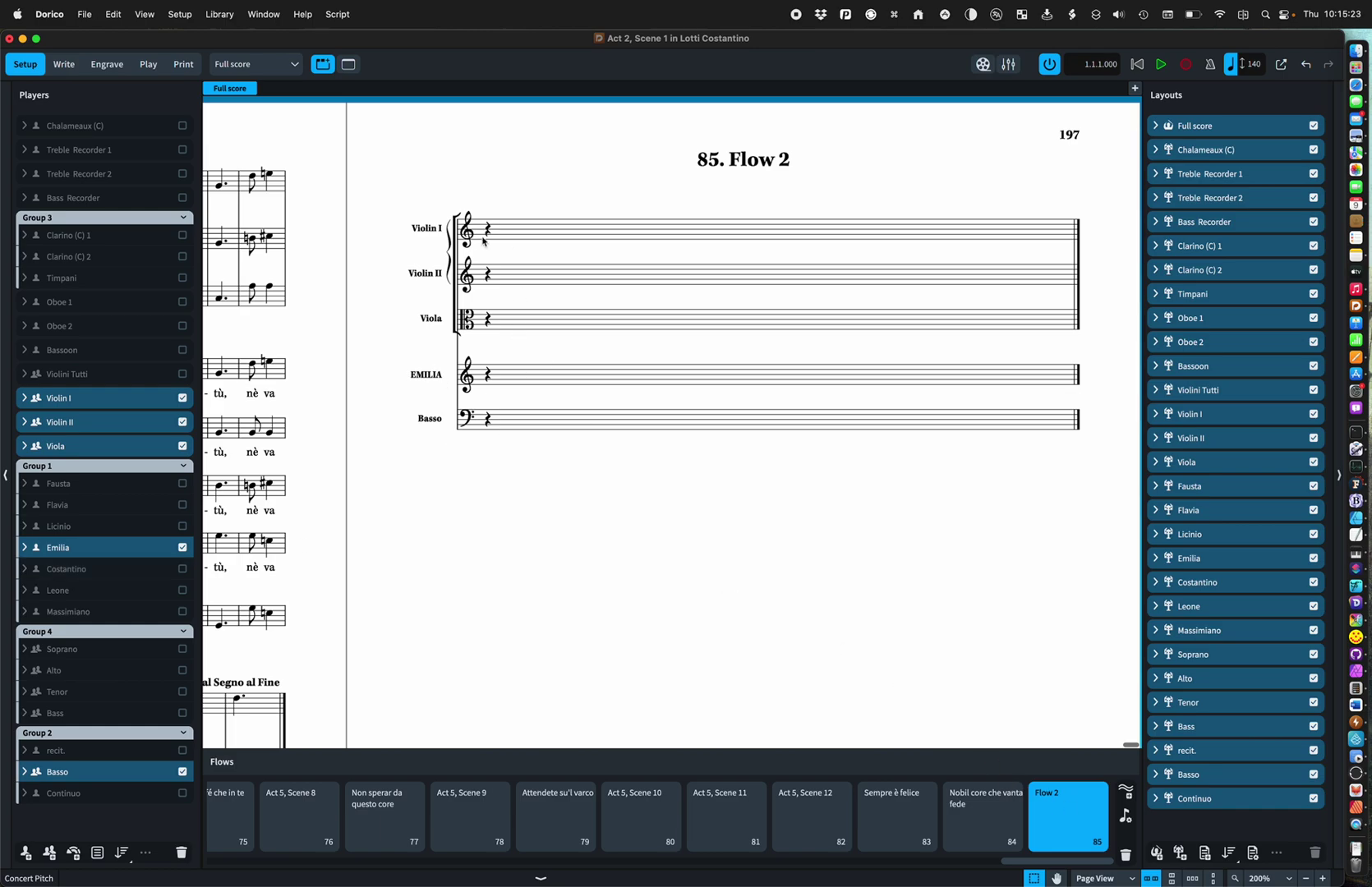
right_click(1069, 813)
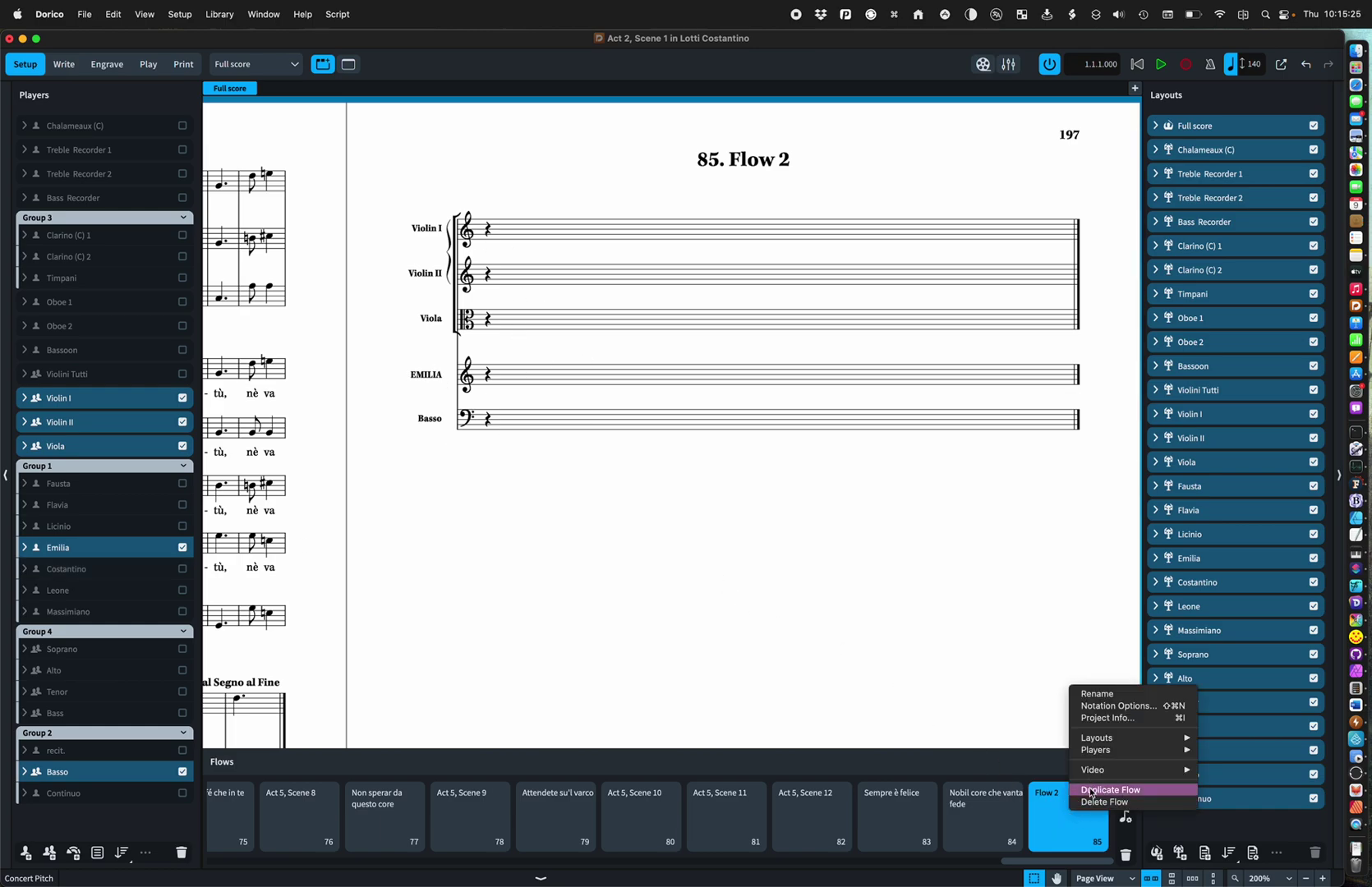
left_click(1090, 792)
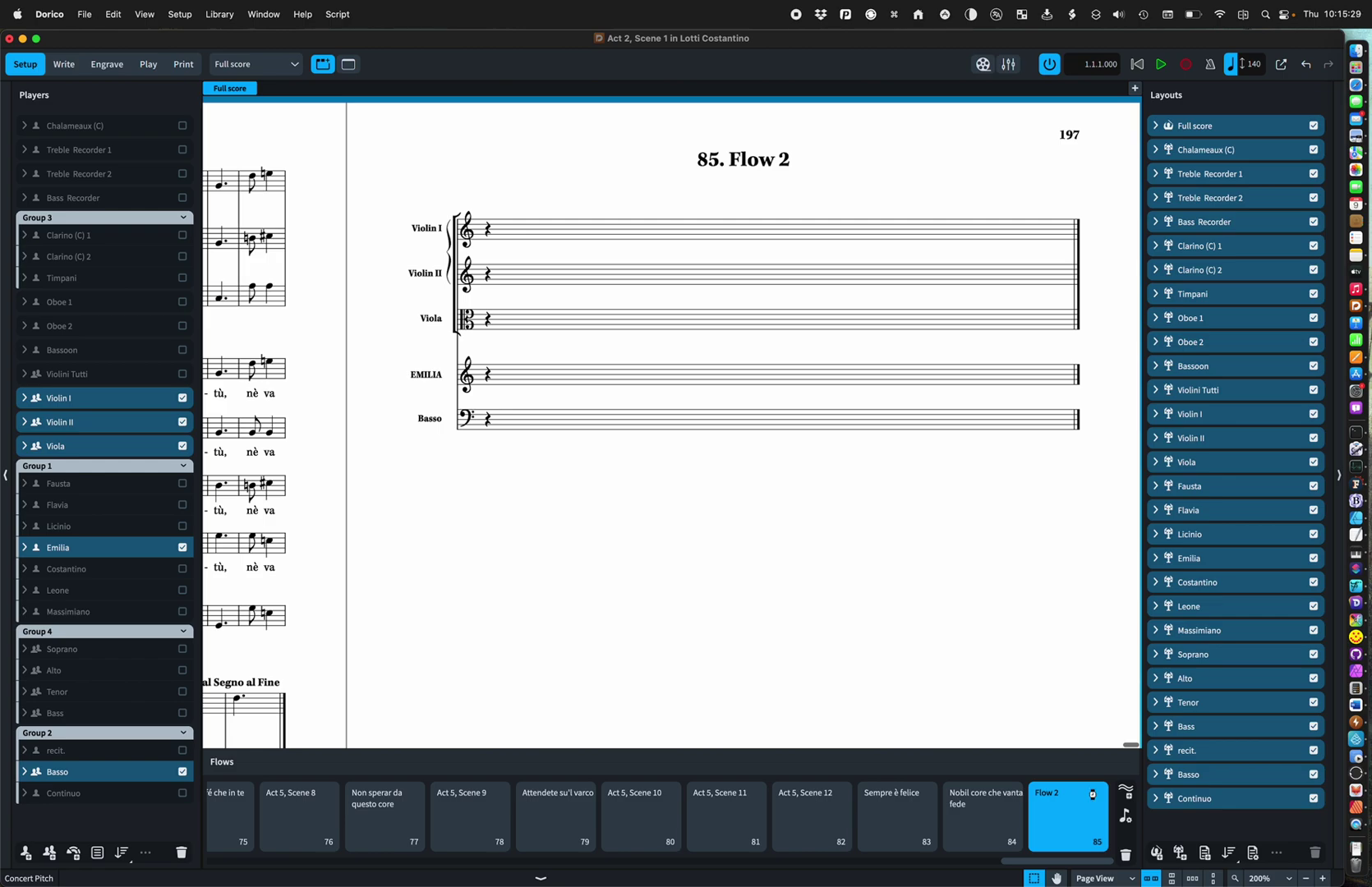
scroll(682, 526, "down", 2)
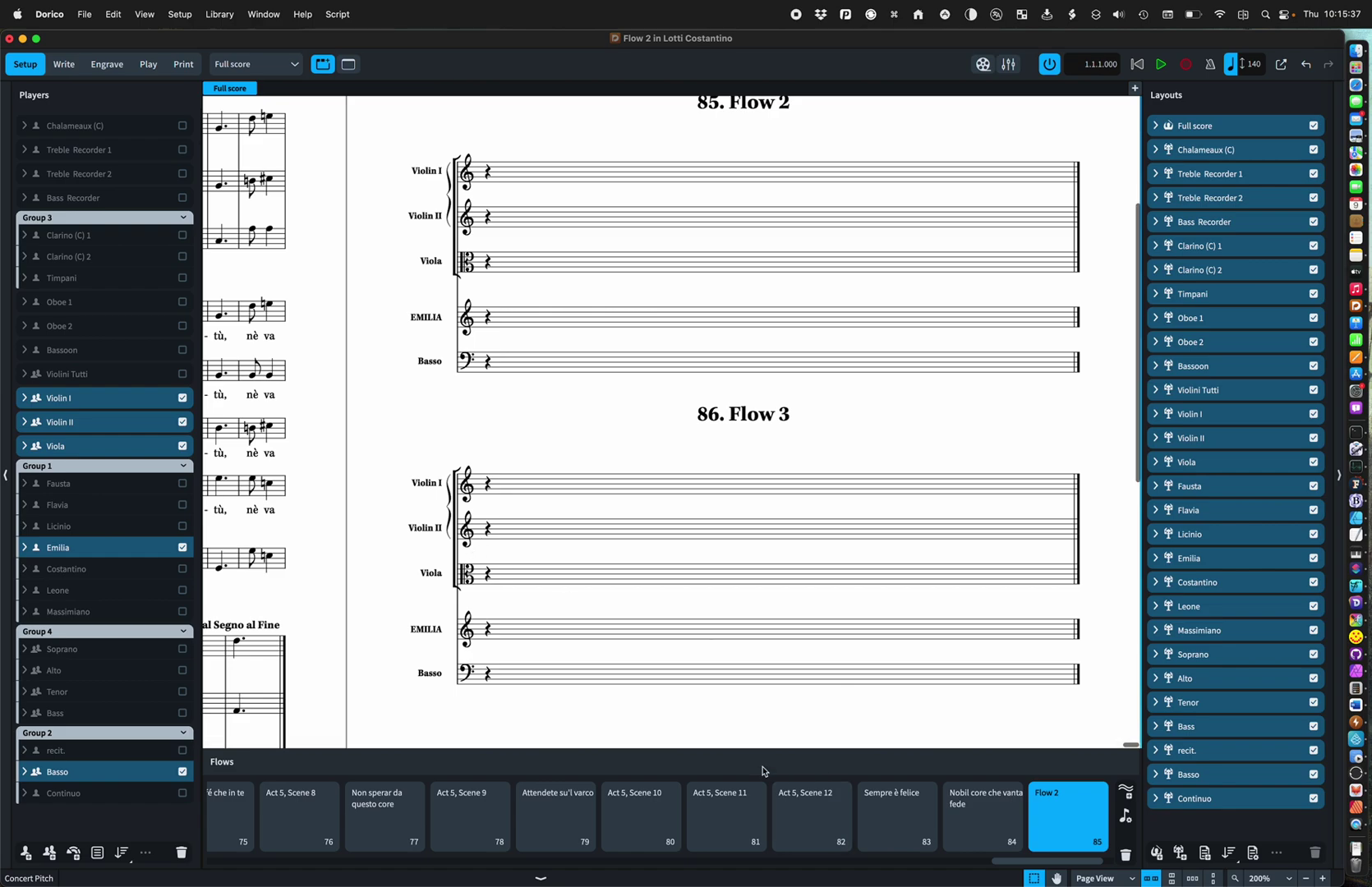
left_click(811, 819)
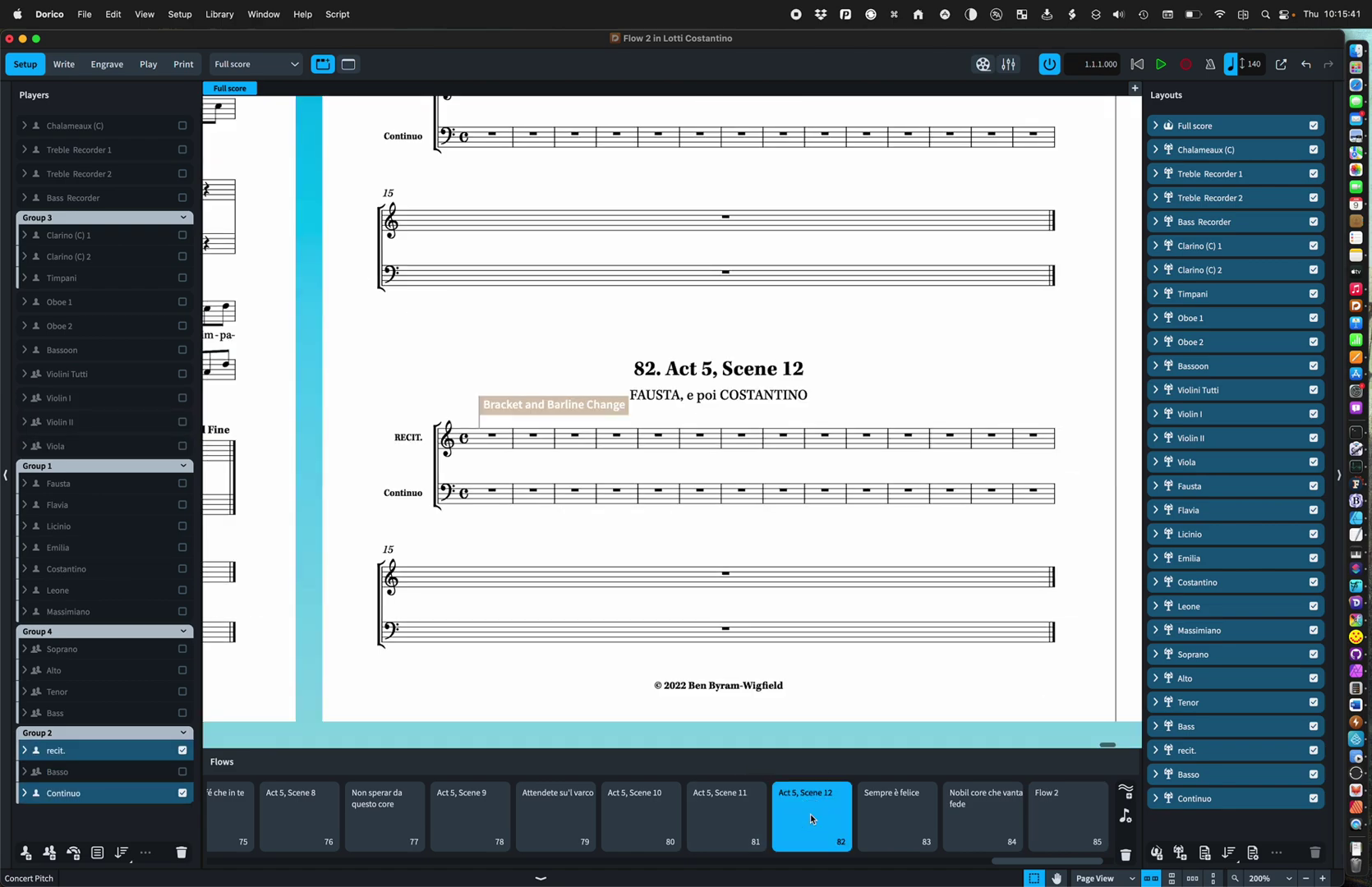
Duplicate the Act 5, Scene 12 flow card to create Act 5, Scene 13.
right_click(813, 807)
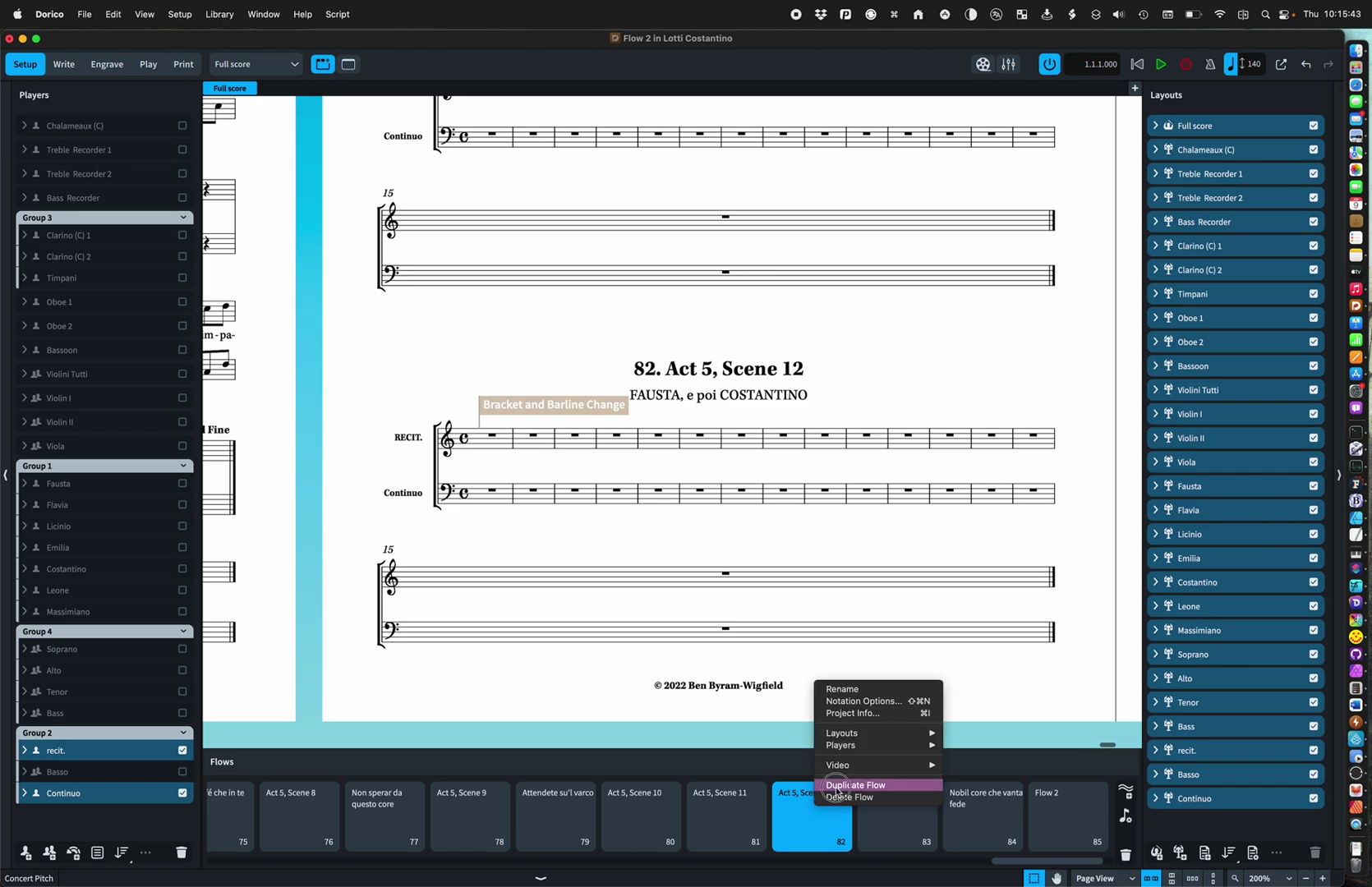
left_click(836, 791)
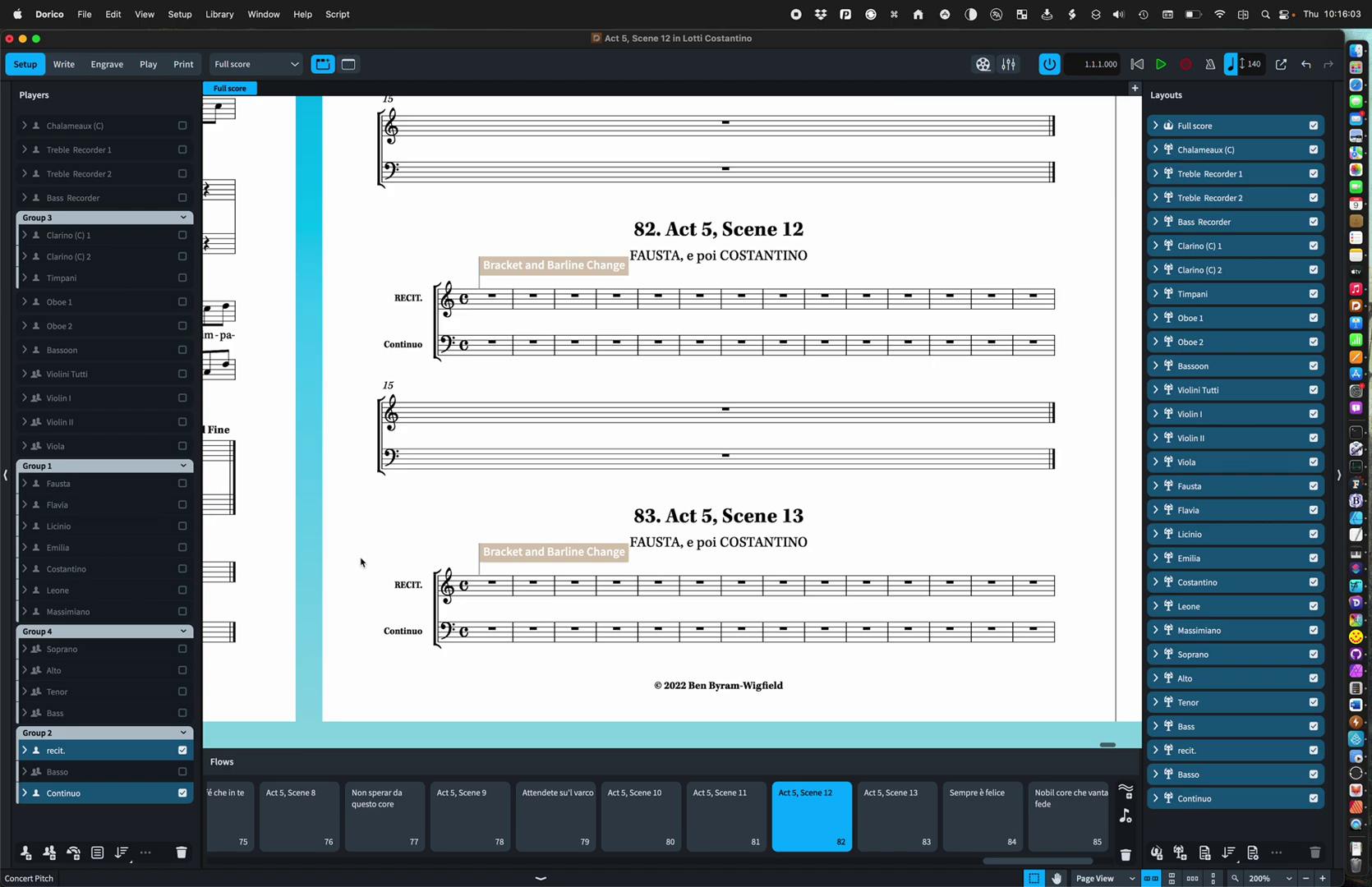
Select the Act 3, Scene 7 flow card in the Flows panel.
scroll(345, 555, "left", 3)
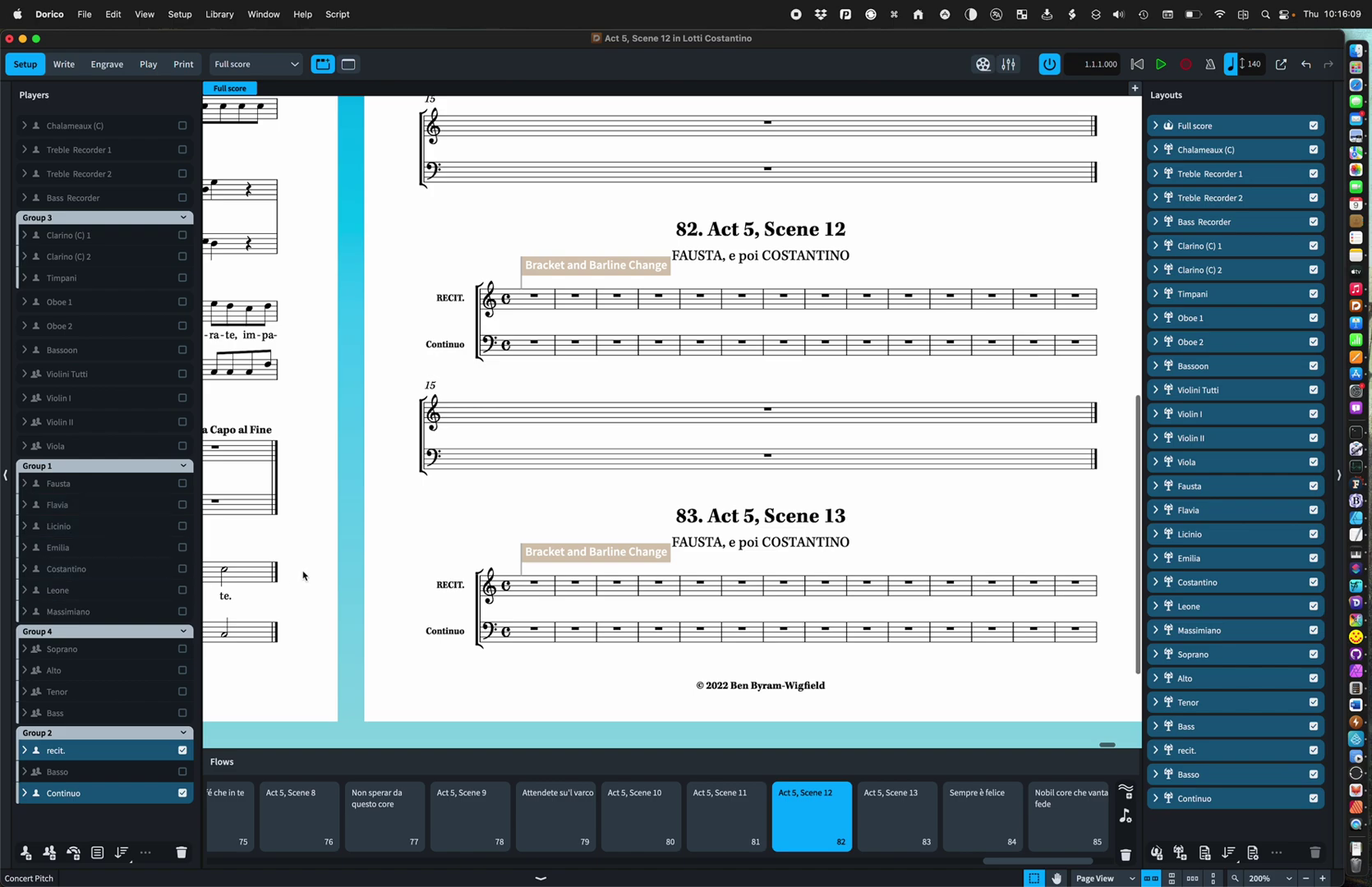
scroll(304, 572, "left", 2)
scroll(303, 575, "down", 3)
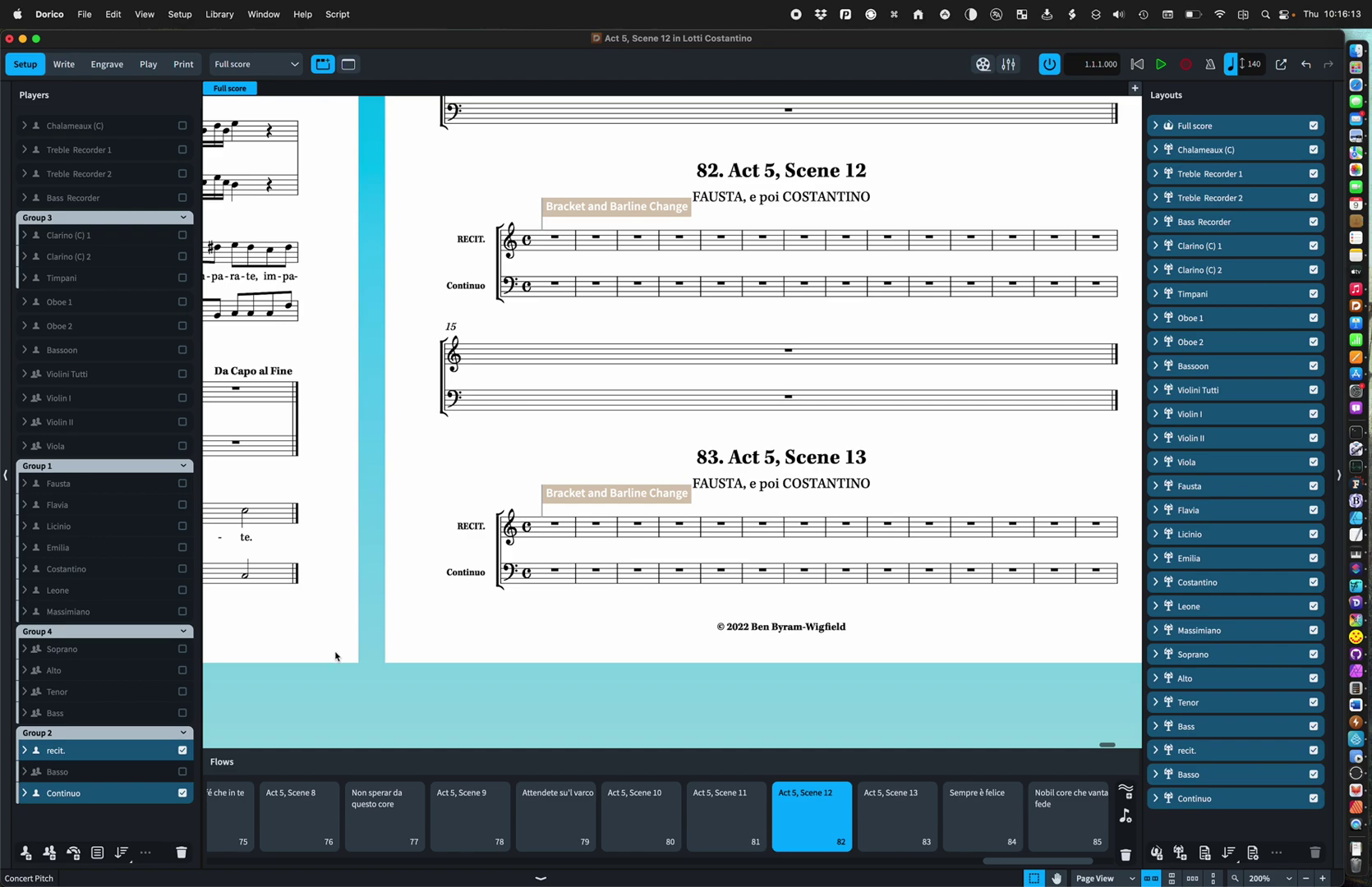
scroll(419, 812, "left", 10)
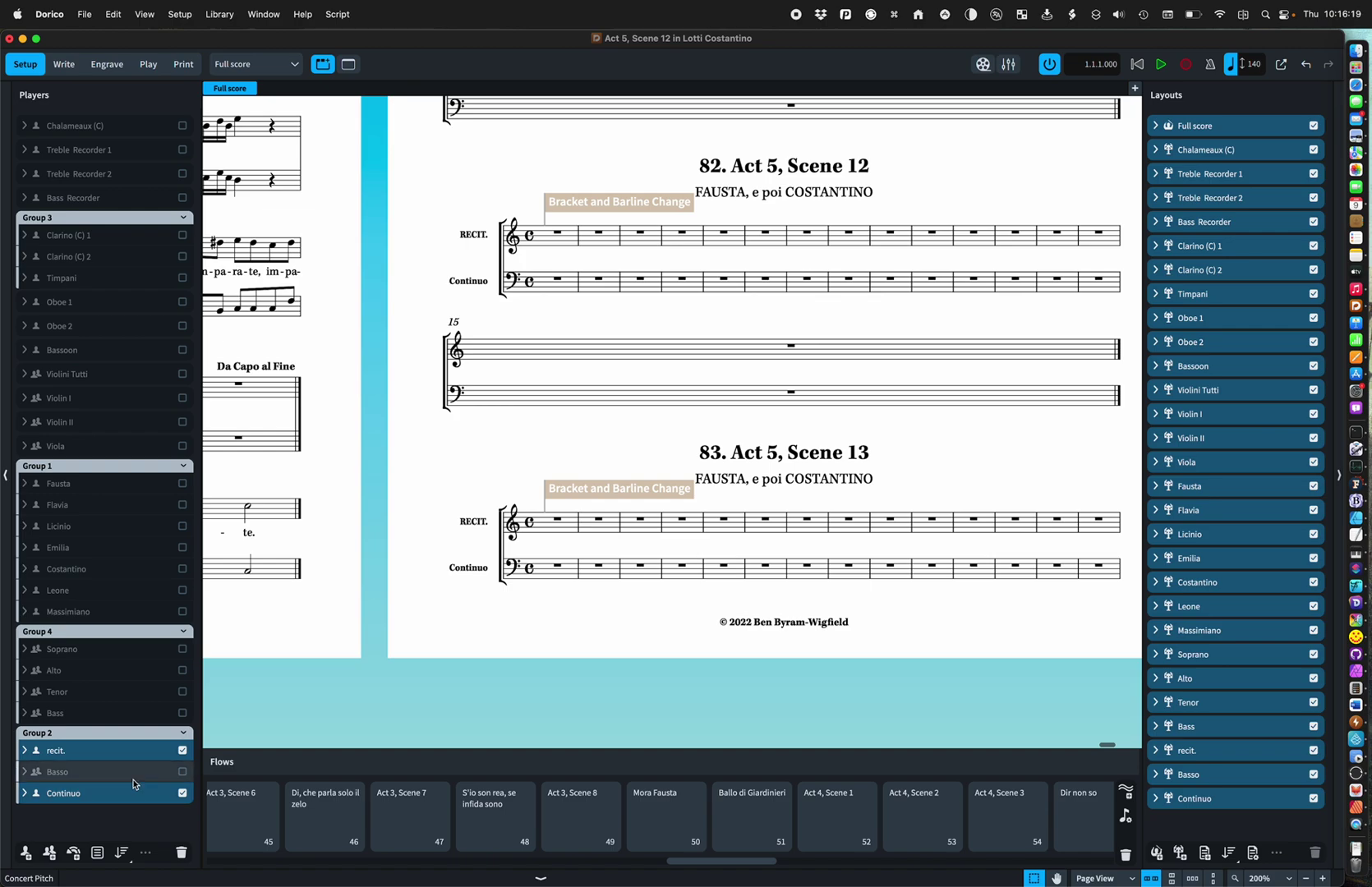
scroll(414, 698, "left", 2)
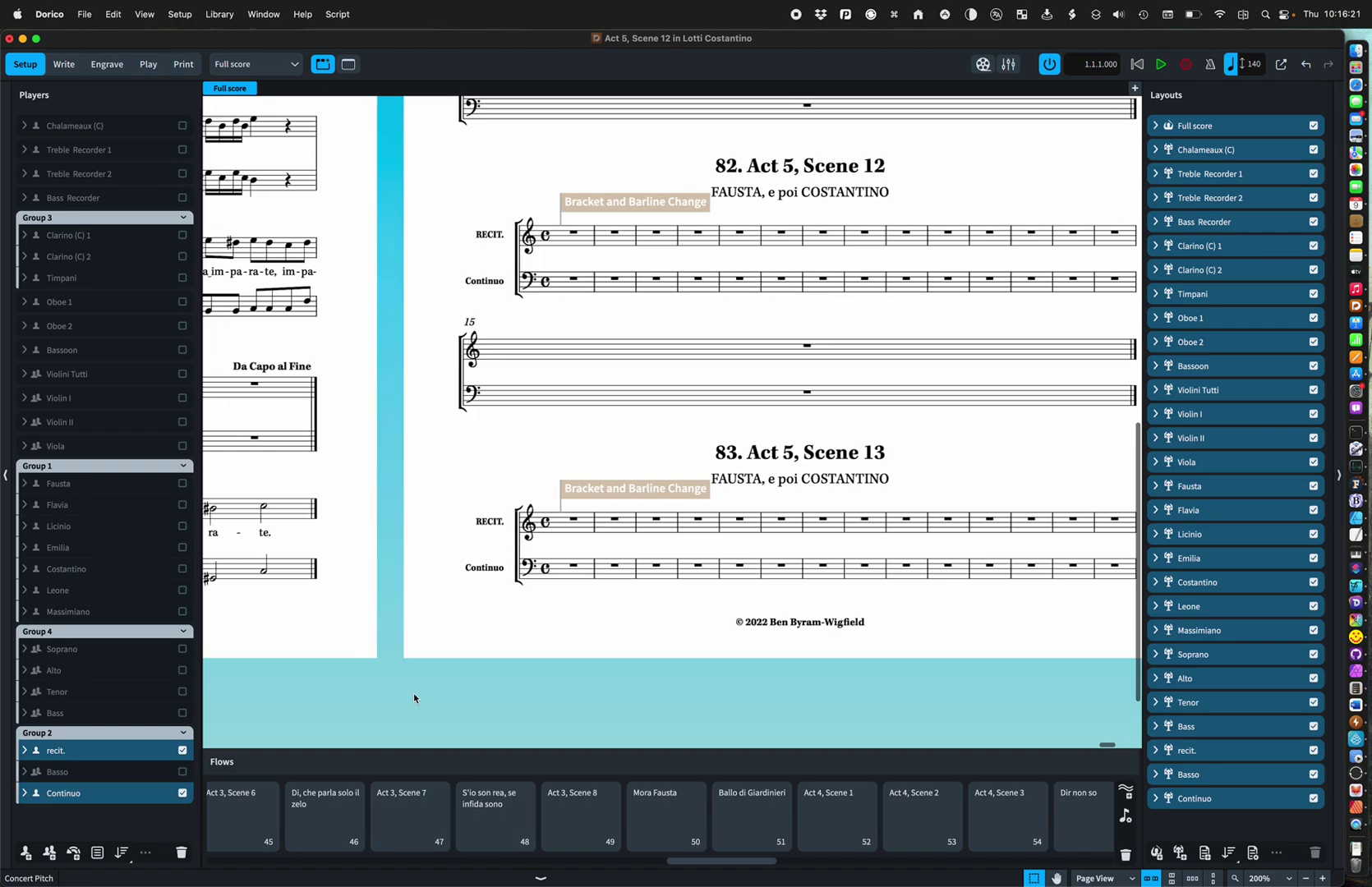
scroll(414, 698, "left", 3)
scroll(378, 674, "left", 10)
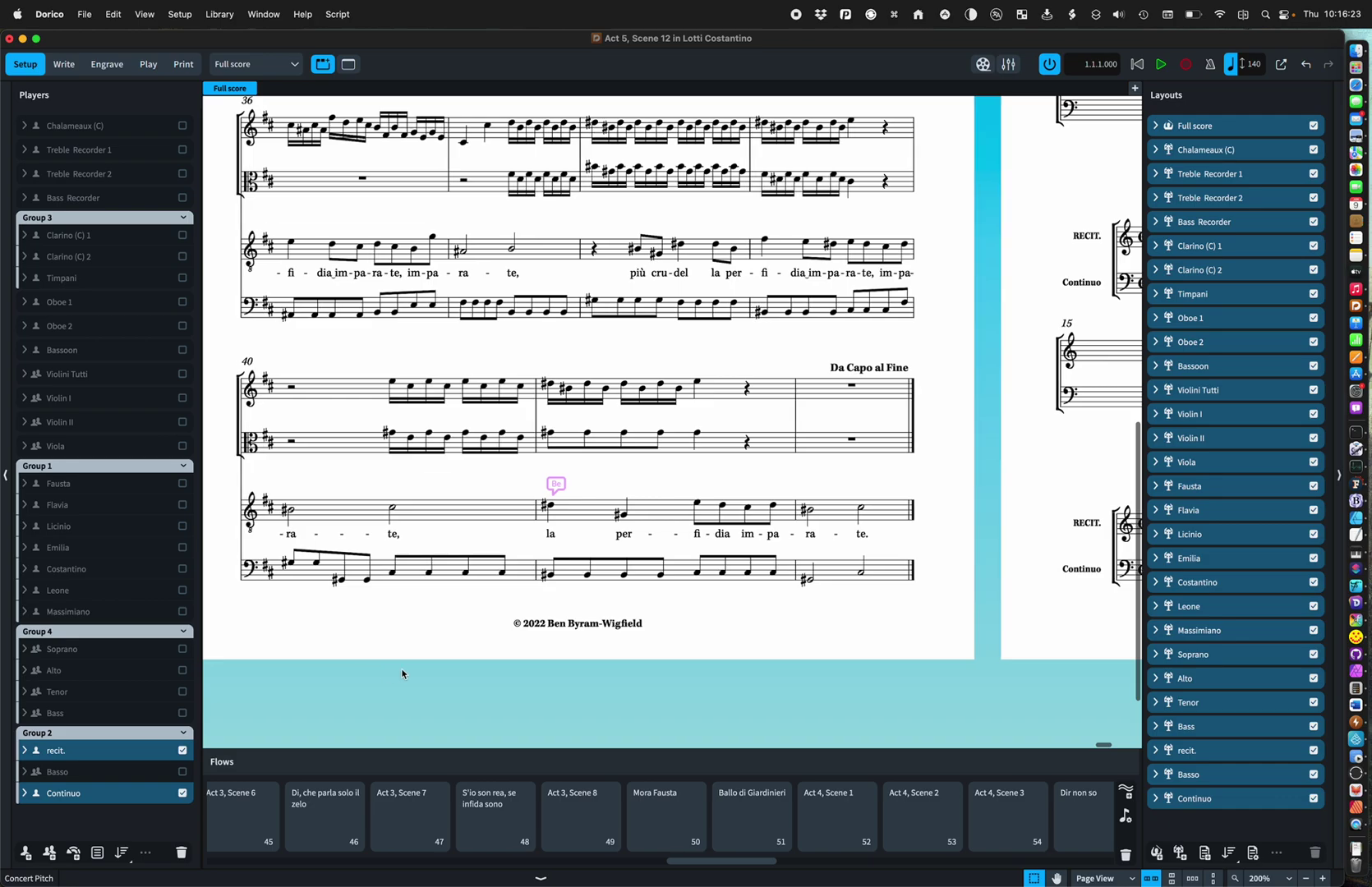
left_click(406, 812)
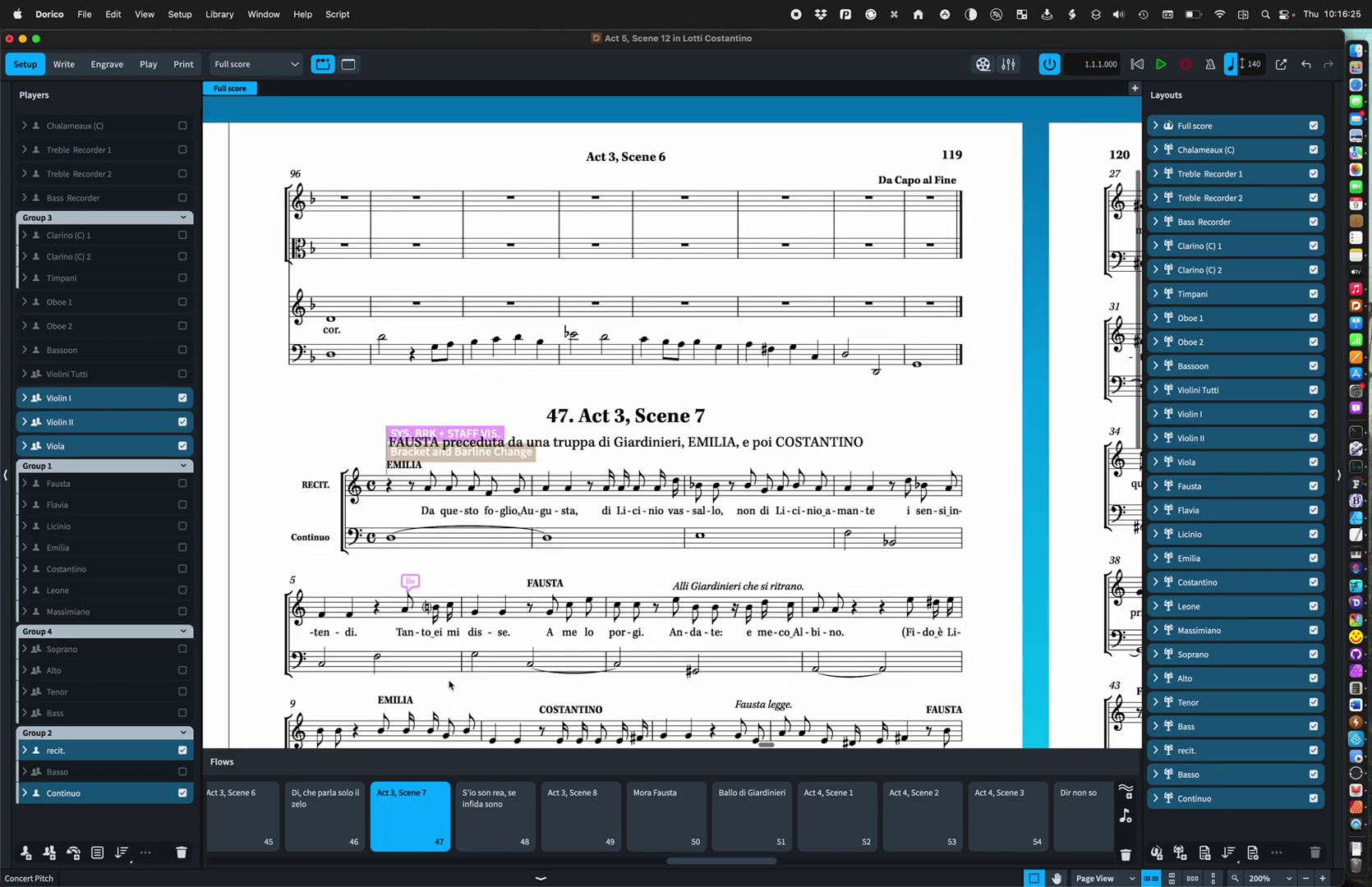
Scroll the full score to the opening system of 47. Act 3, Scene 7.
scroll(449, 686, "down", 3)
scroll(449, 684, "down", 5)
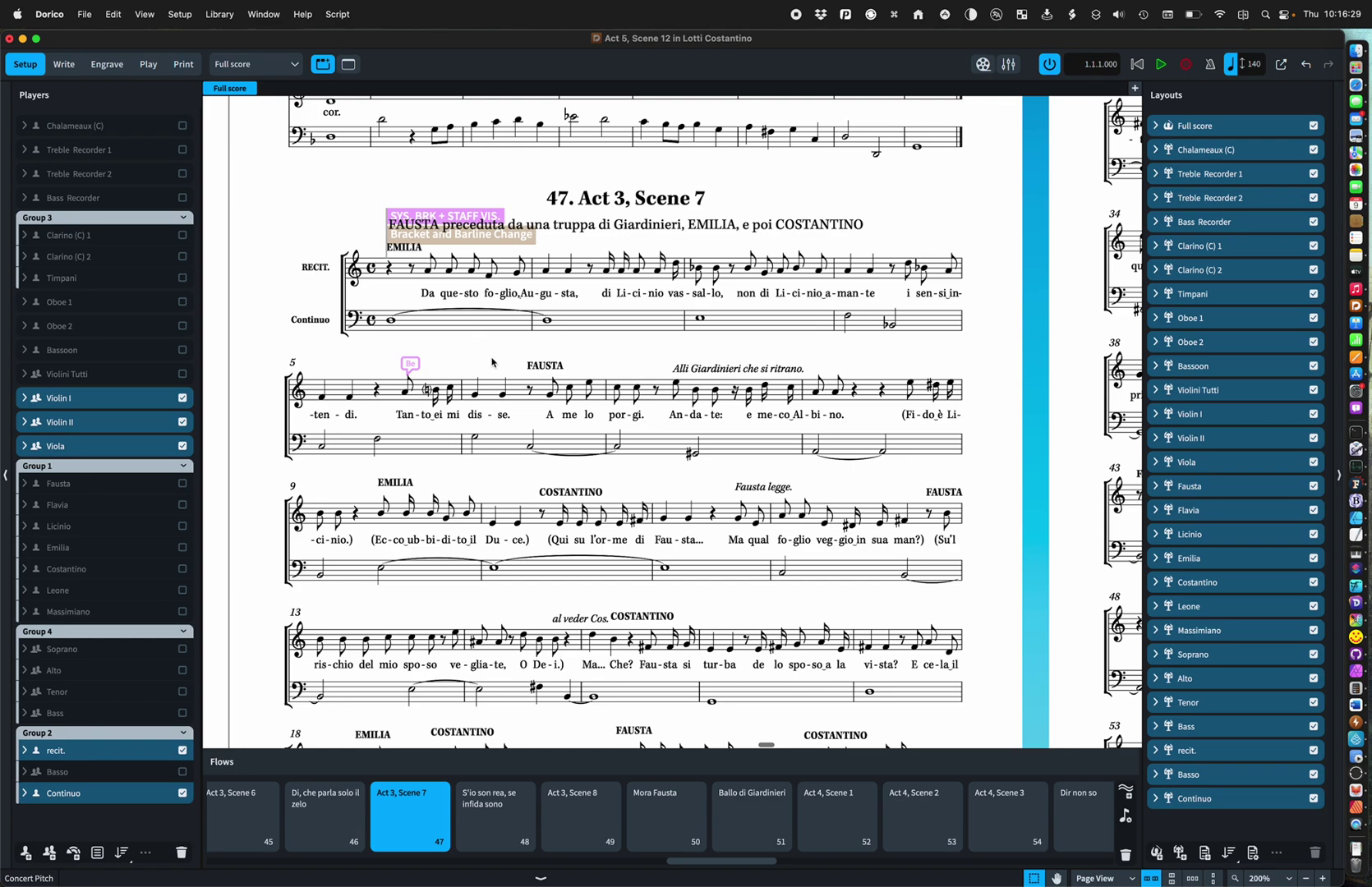
scroll(492, 361, "down", 1)
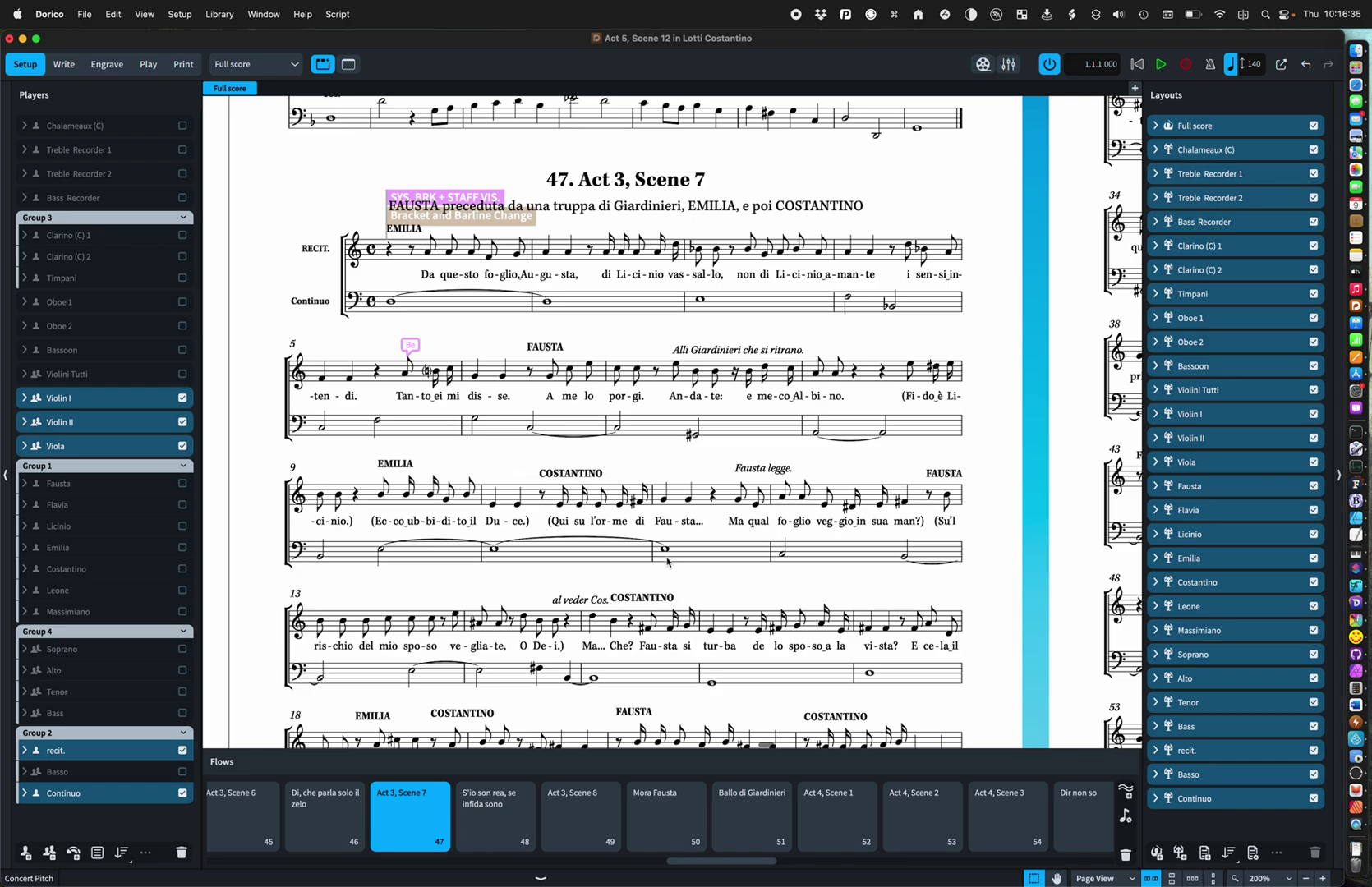
scroll(608, 543, "down", 3)
scroll(608, 543, "up", 4)
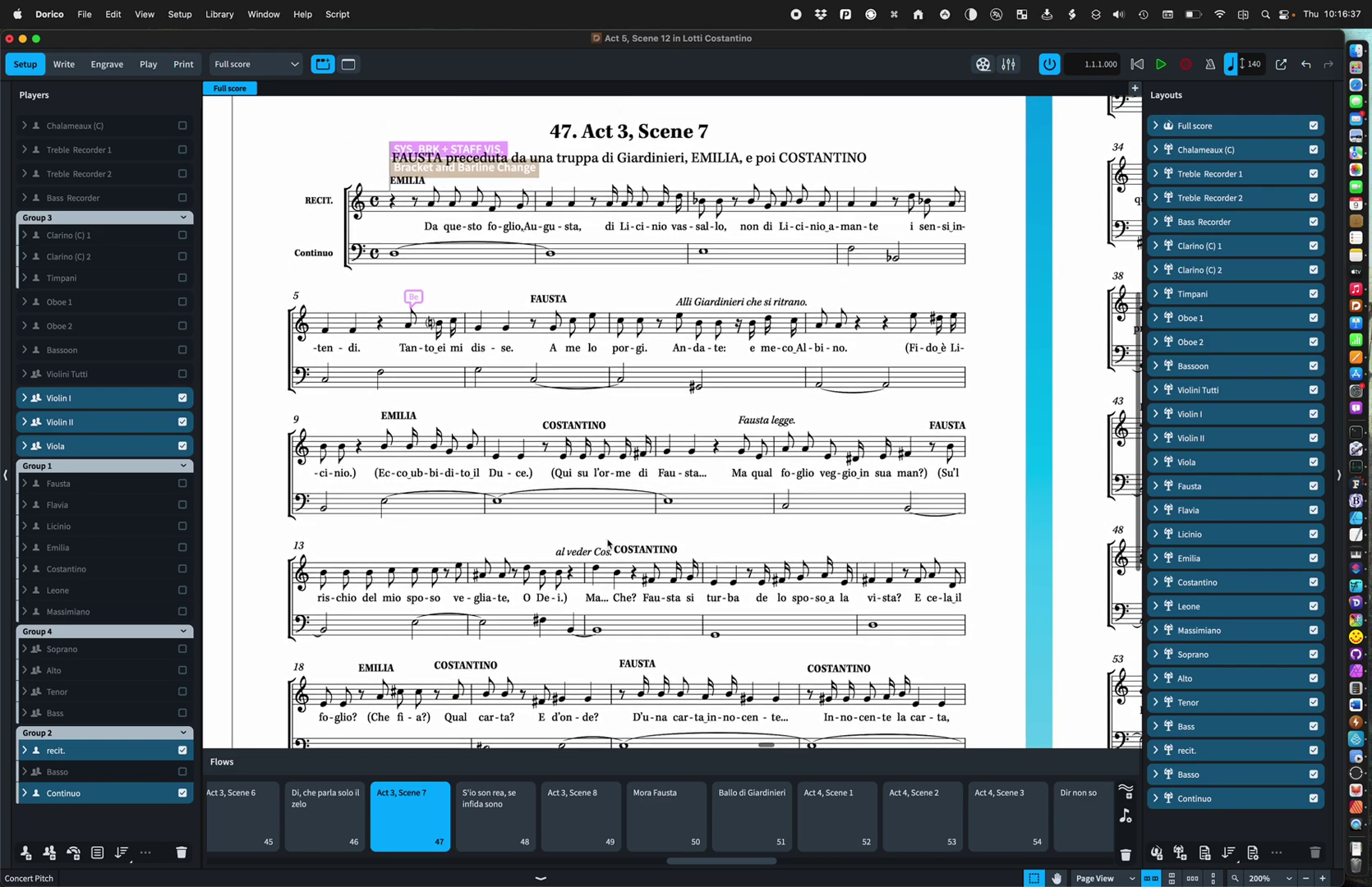
scroll(608, 543, "up", 1)
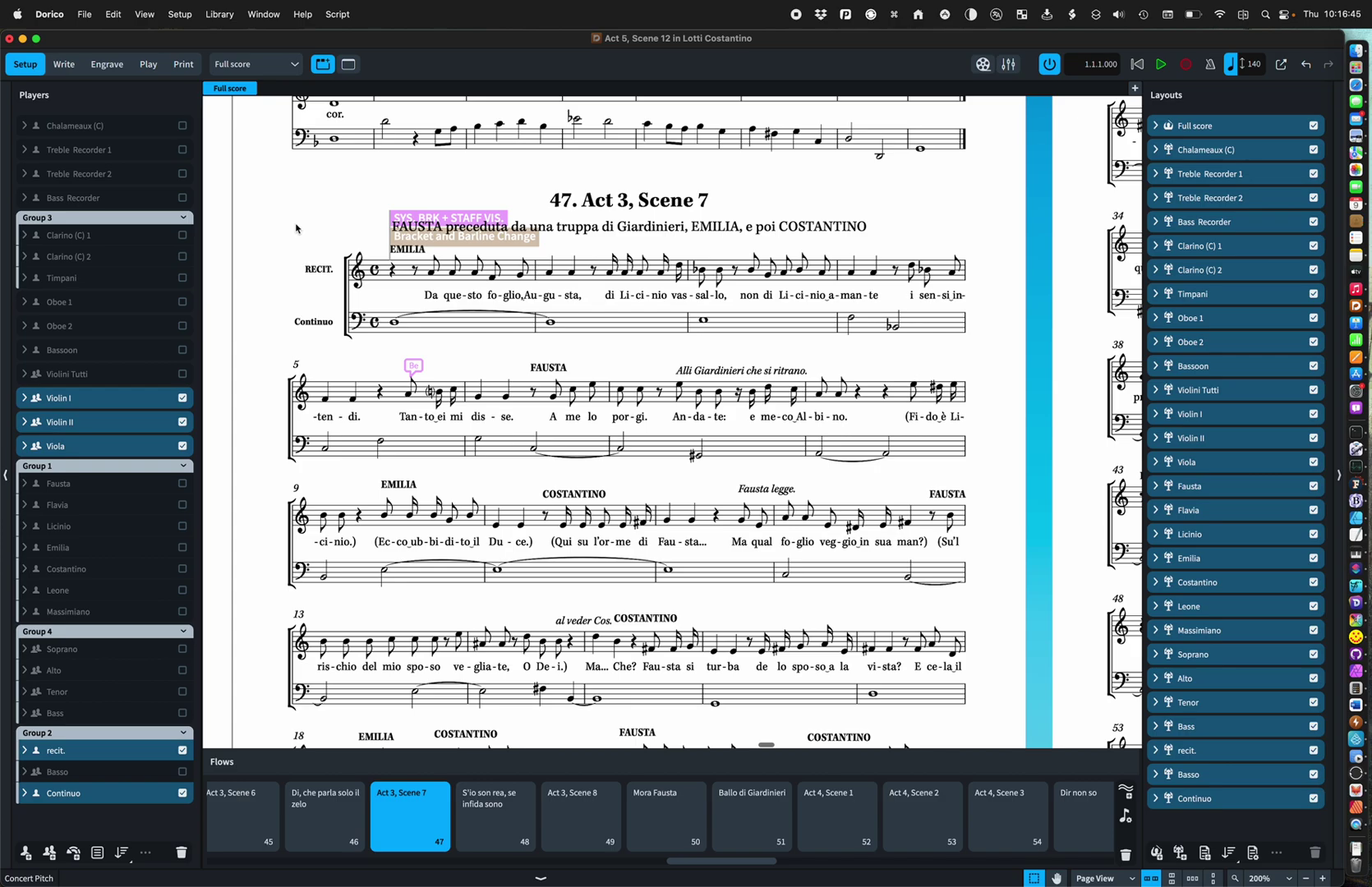
left_click(112, 375)
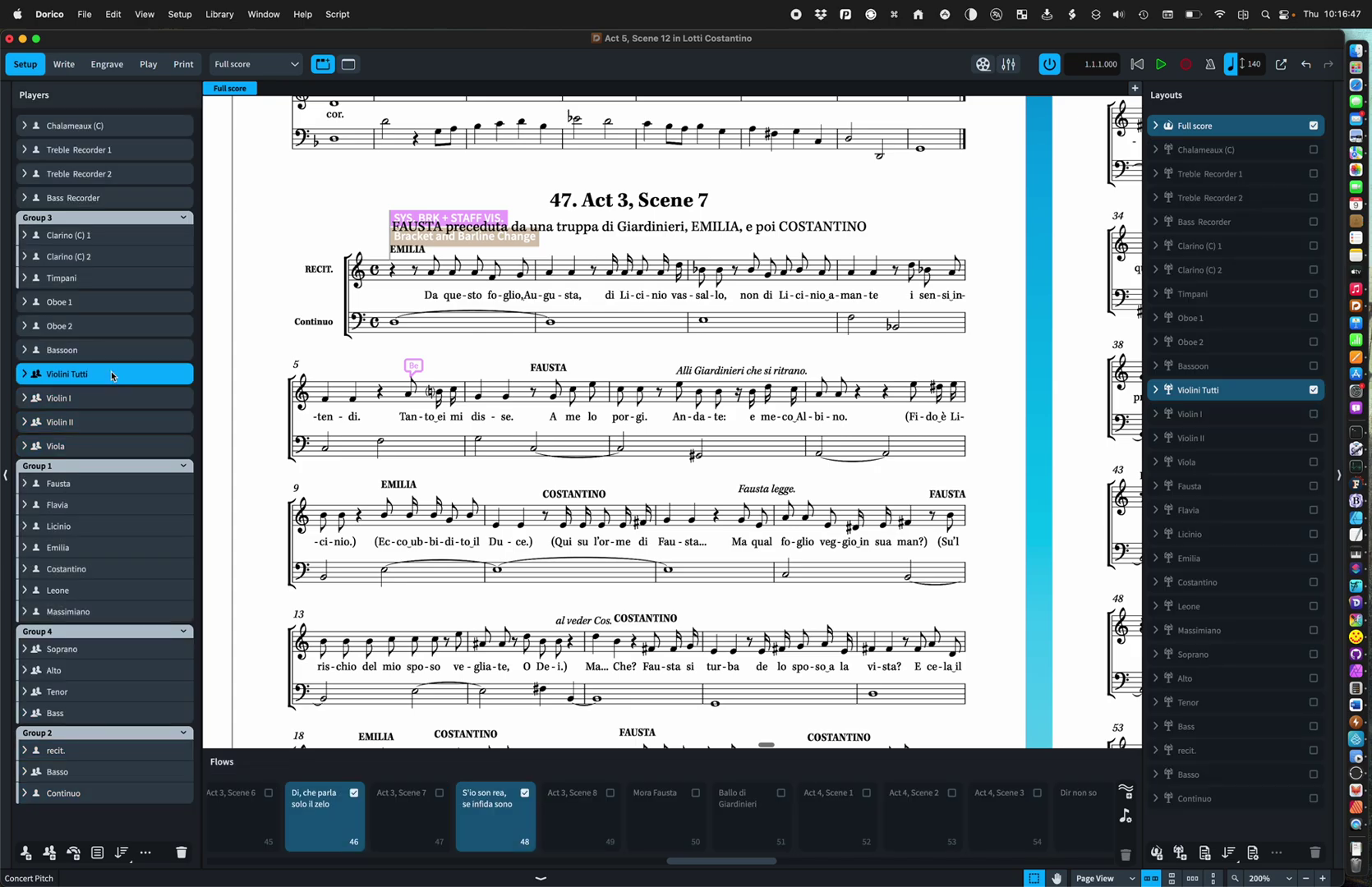
left_click(500, 823)
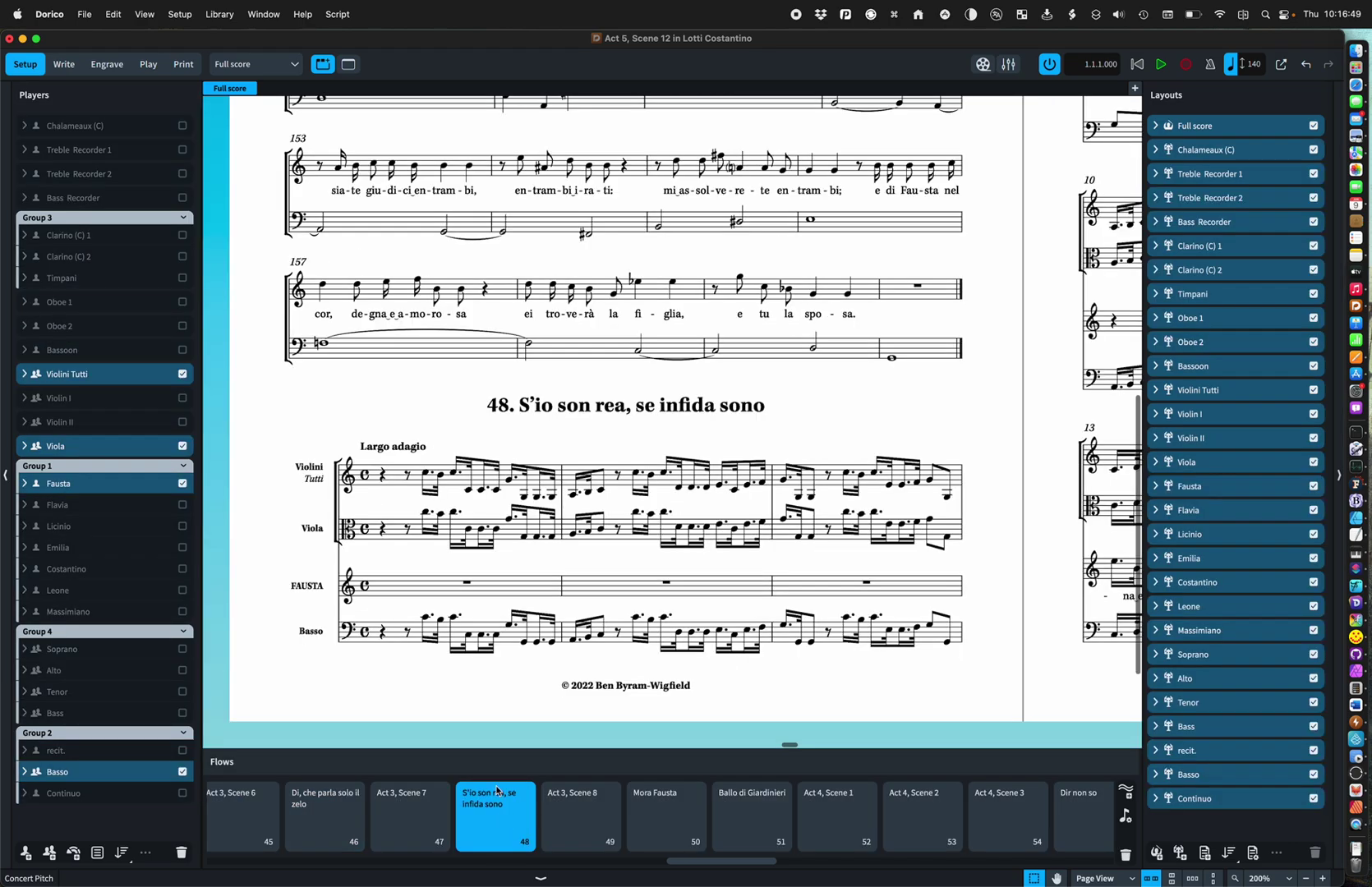
scroll(464, 566, "down", 1)
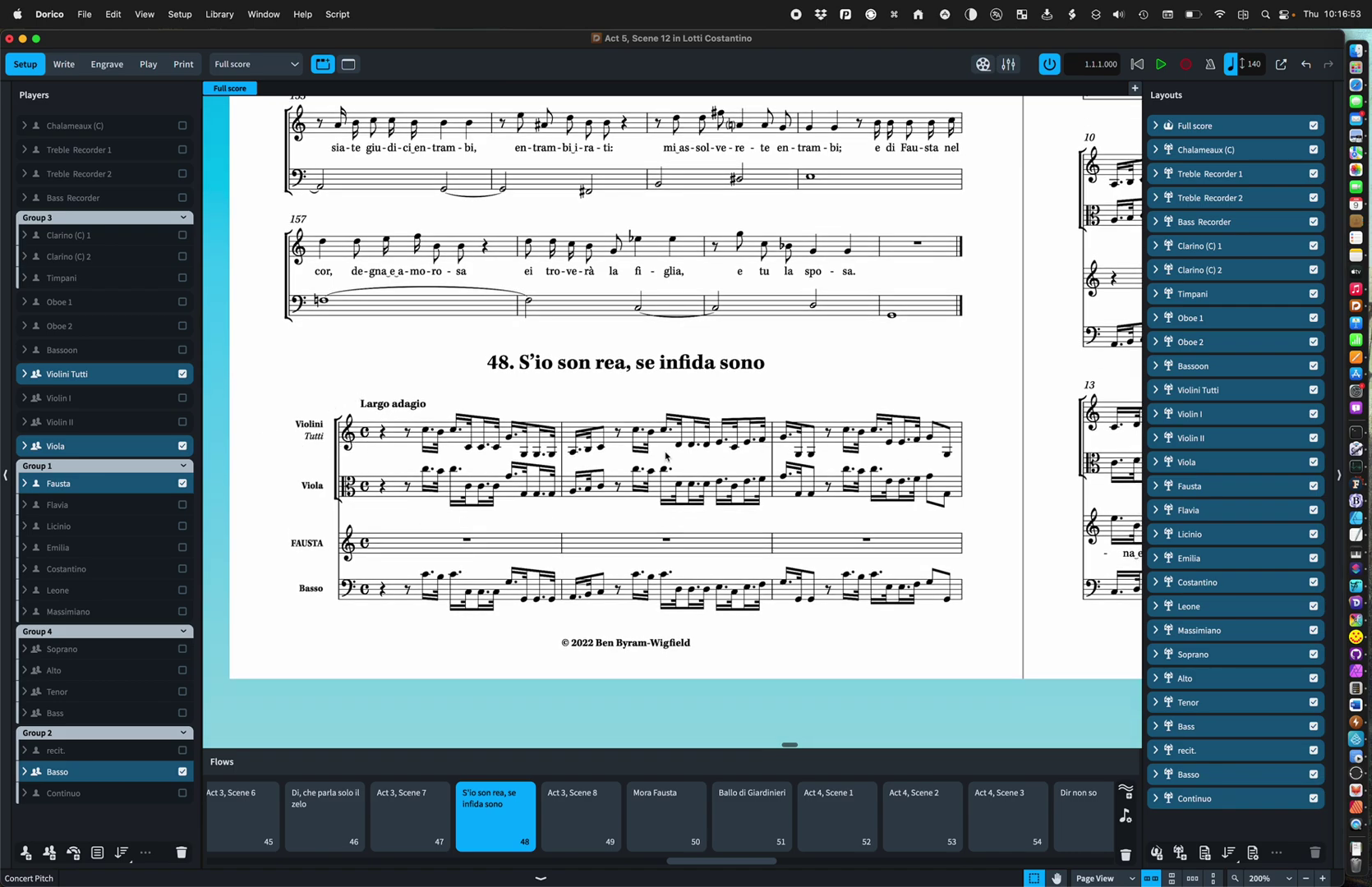
left_click(106, 396)
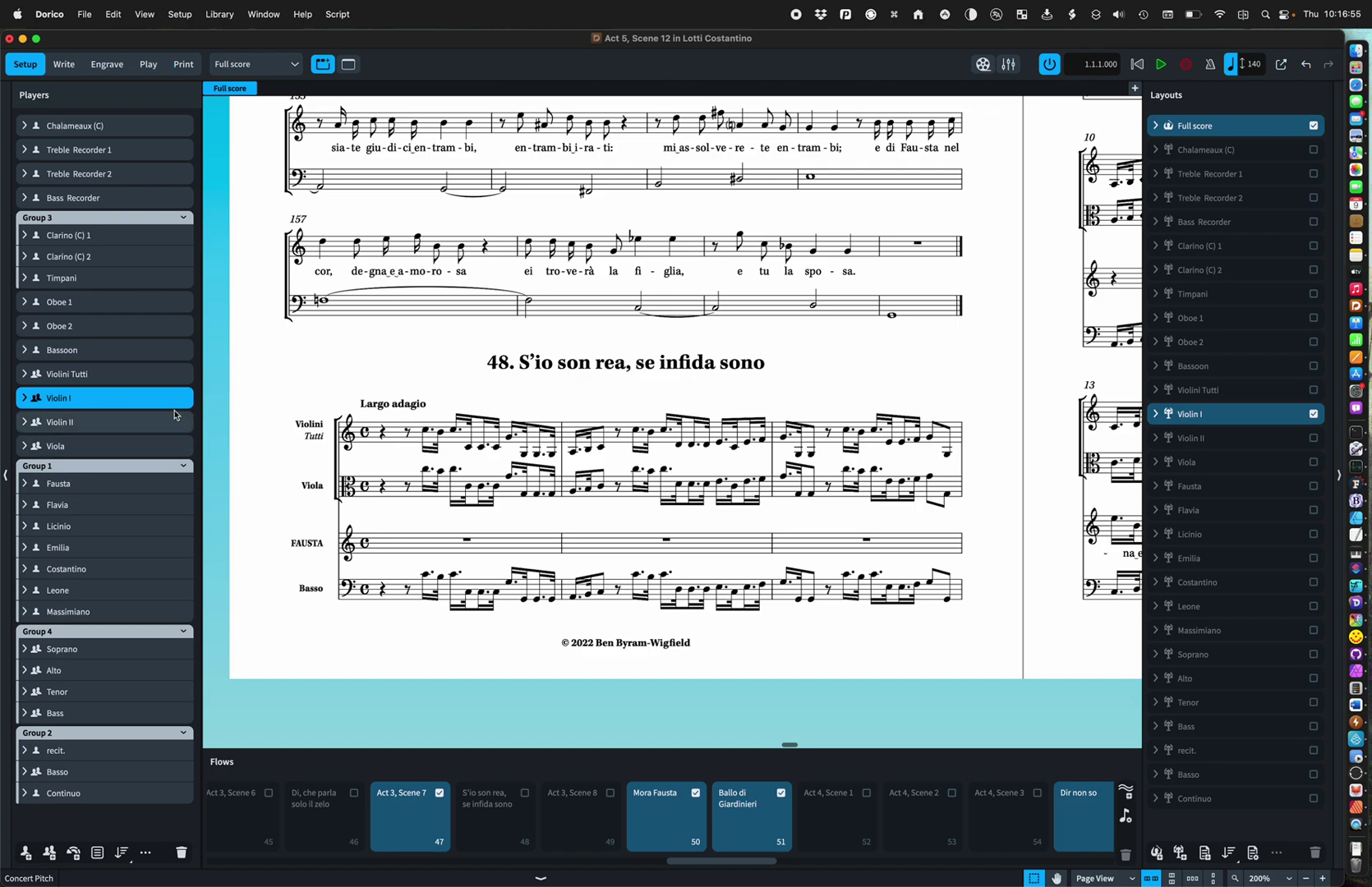
left_click(667, 817)
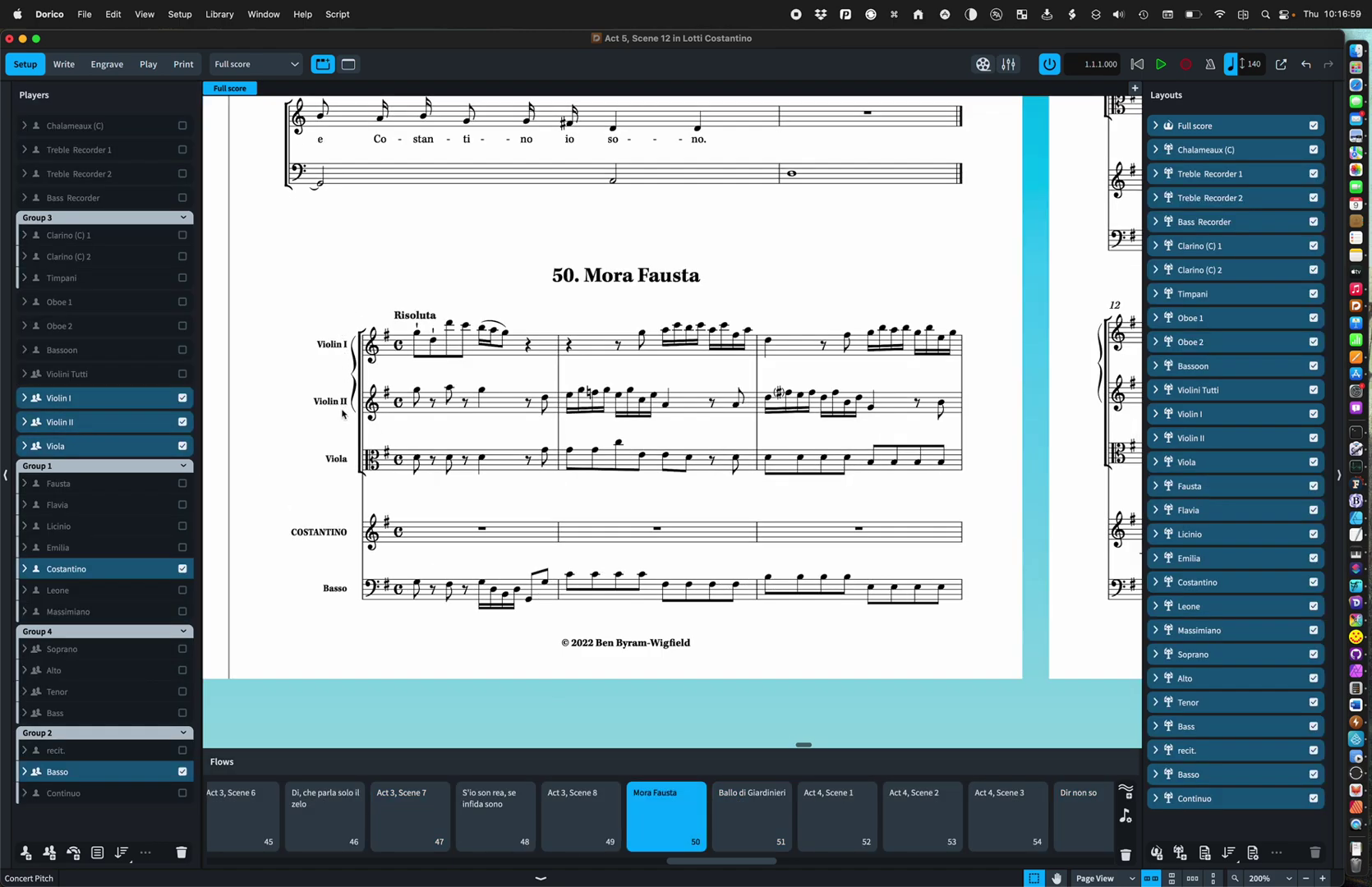
Recheck Violini Tutti on flow 48 and select the Violin I part layout.
left_click(144, 382)
left_click(516, 787)
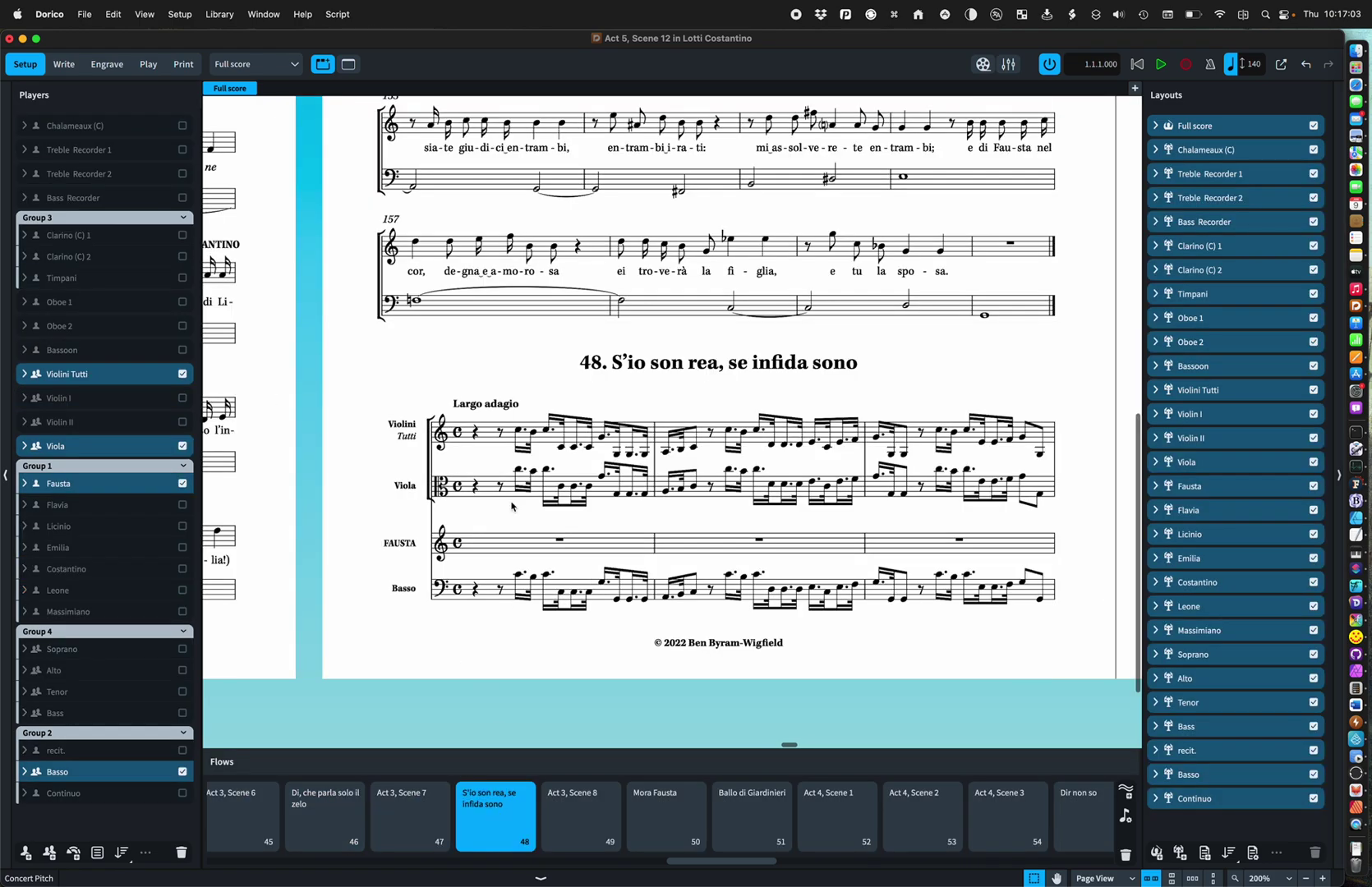
scroll(552, 446, "right", 2)
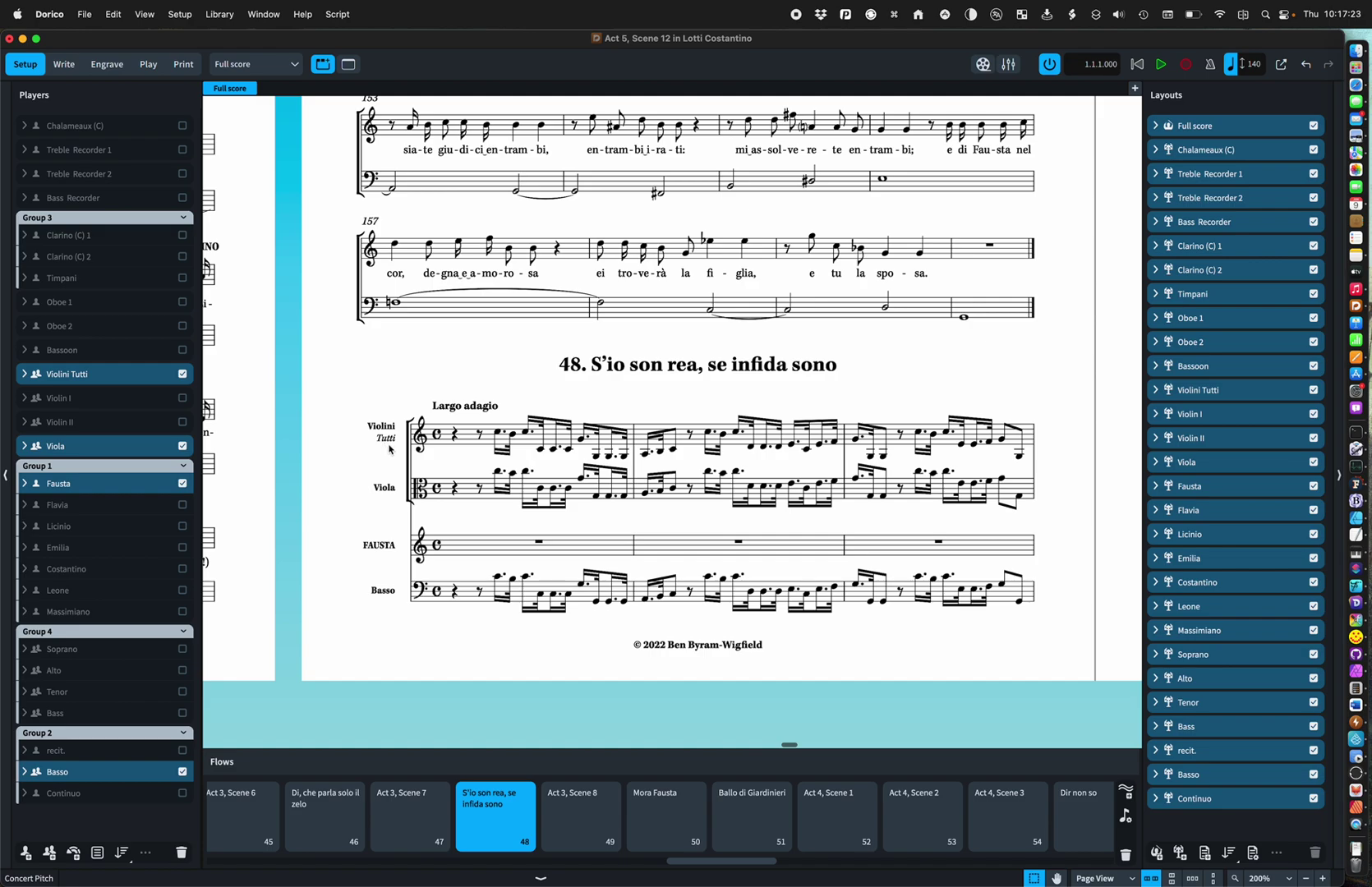
left_click(1257, 413)
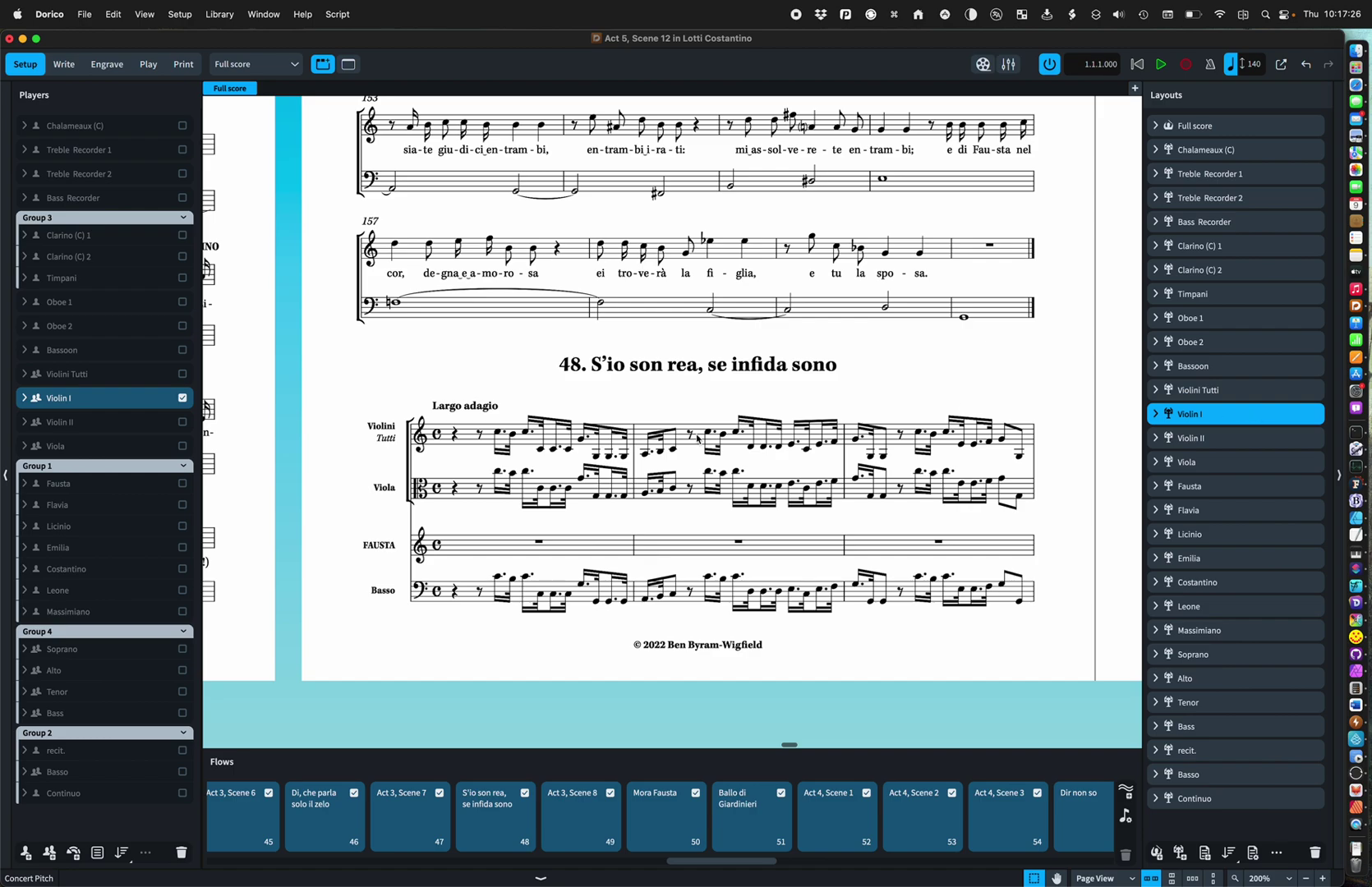
Add Violini Tutti to the Violin I part and view the Violini Tutti & Violin I layout.
left_click(183, 376)
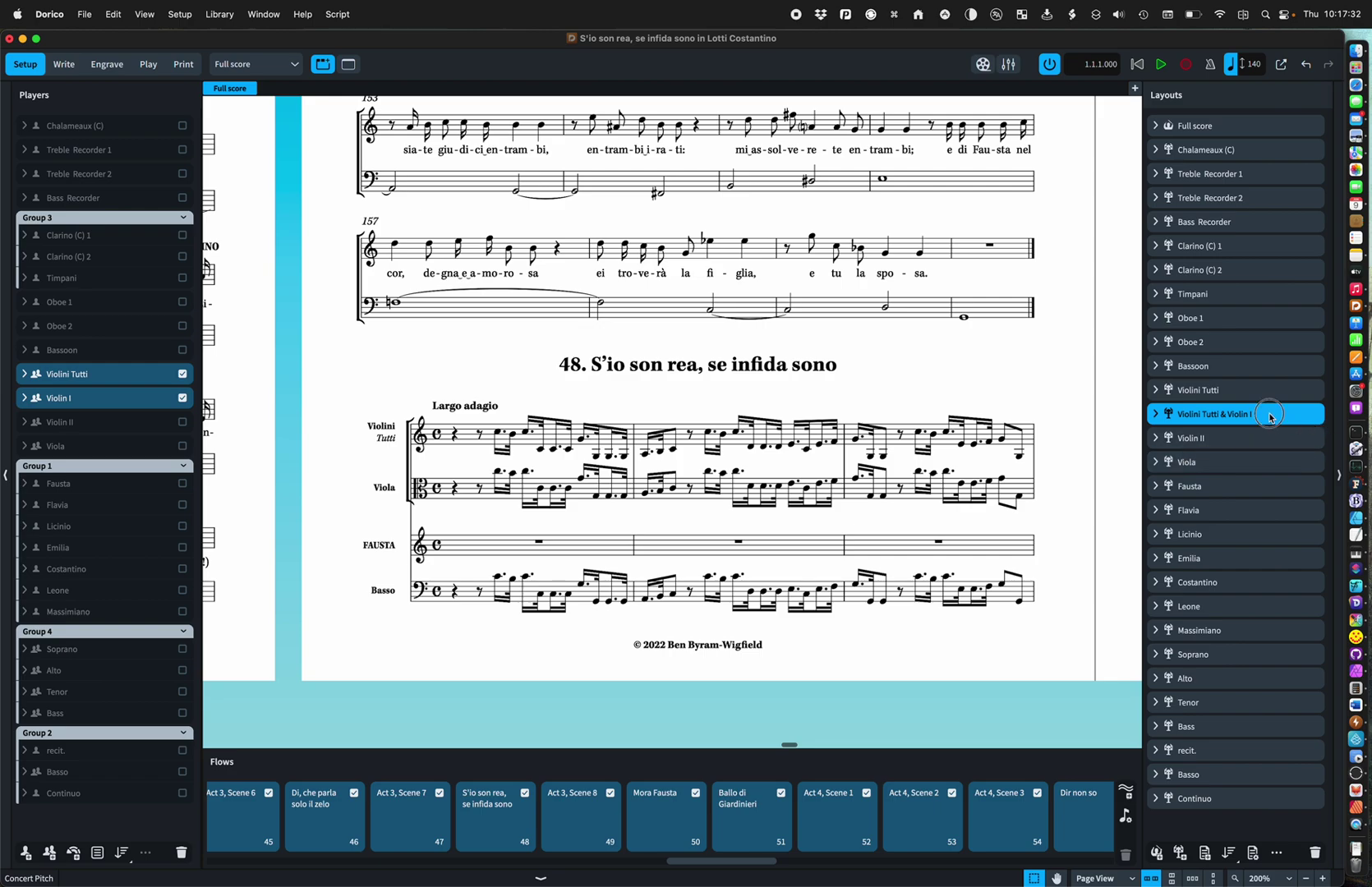
left_click(294, 66)
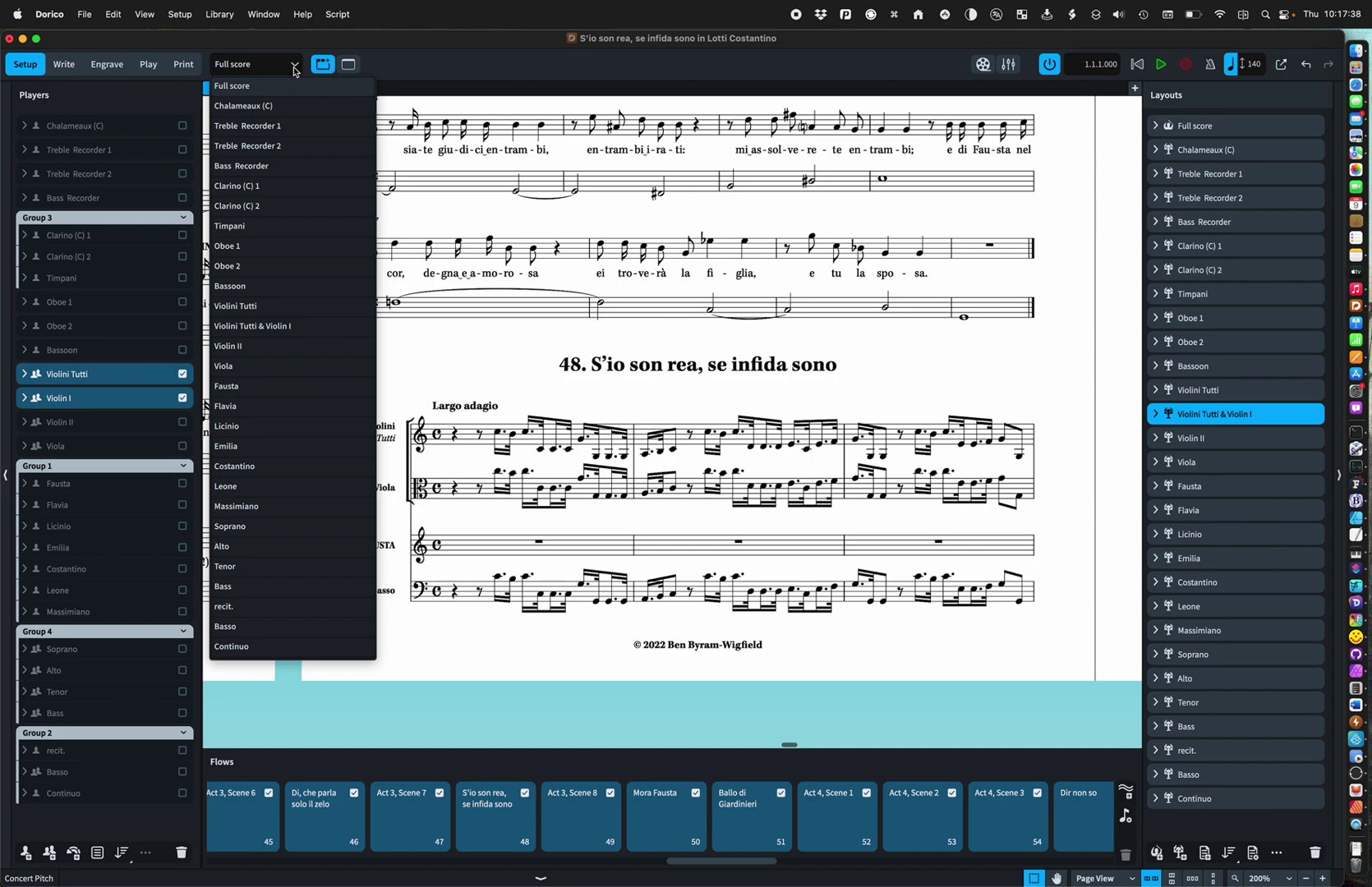
left_click(294, 326)
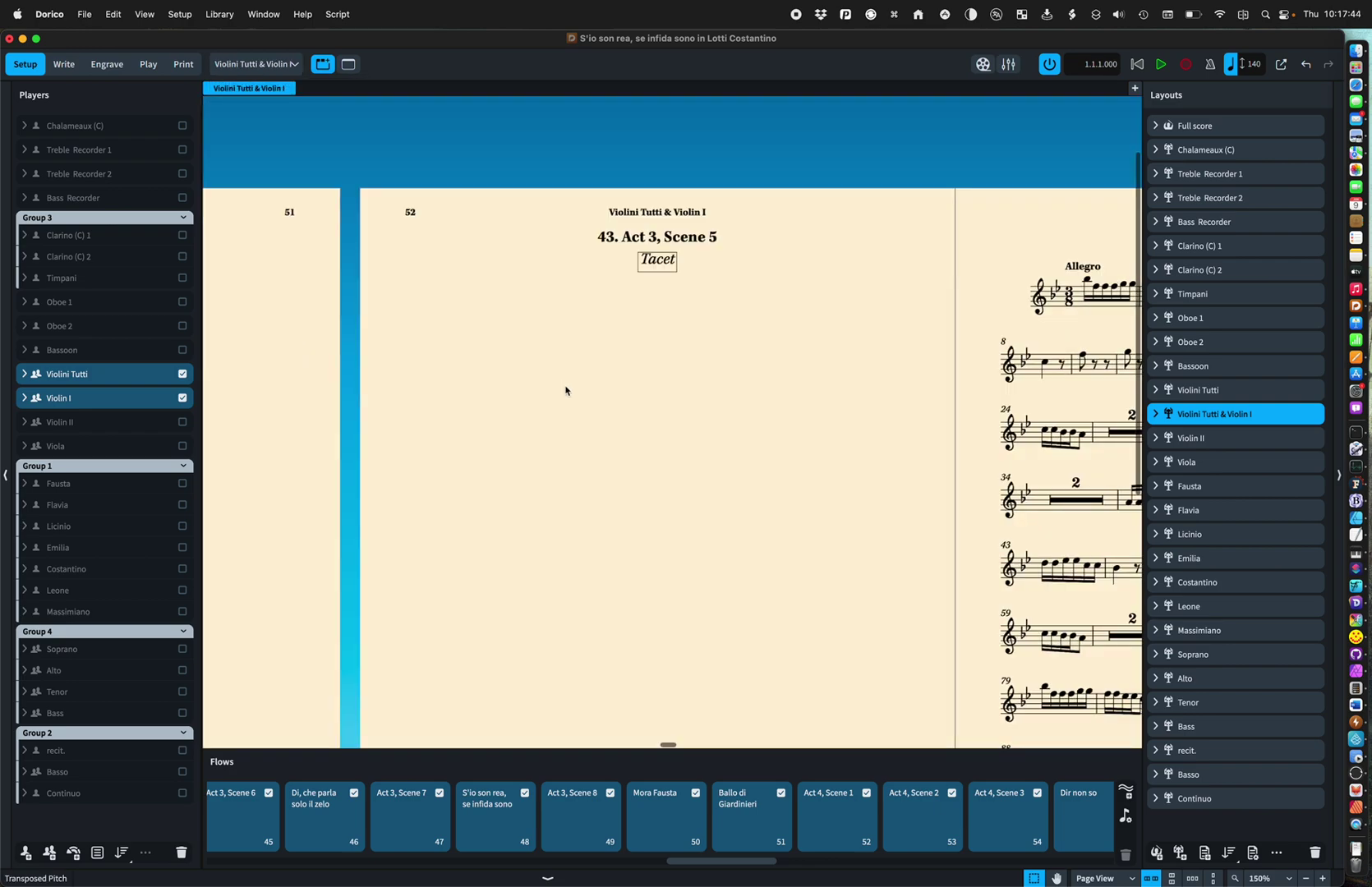
Browse the pages of the Violini Tutti & Violin I part.
scroll(564, 392, "down", 5)
scroll(569, 402, "down", 2)
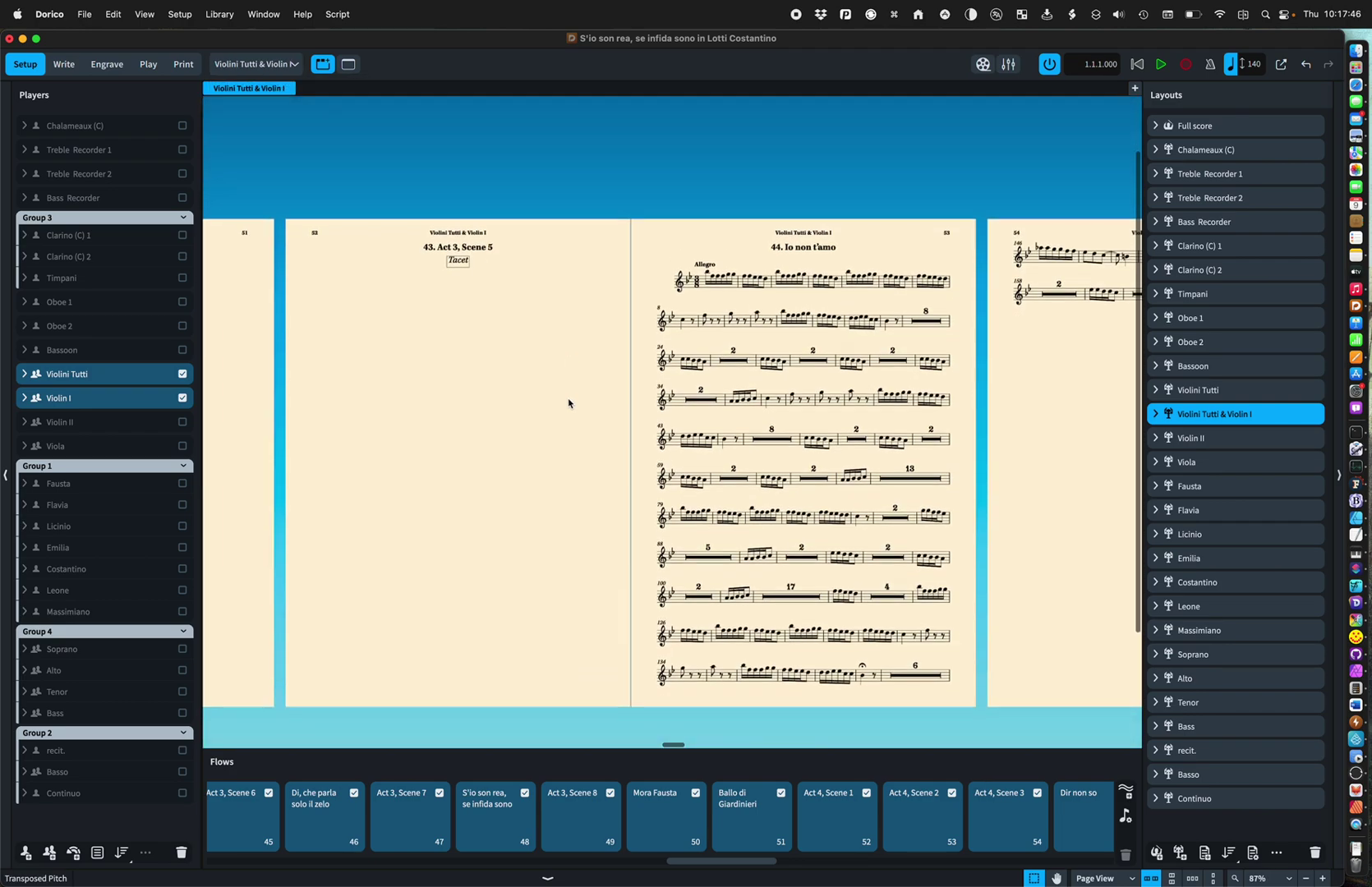
scroll(568, 403, "right", 6)
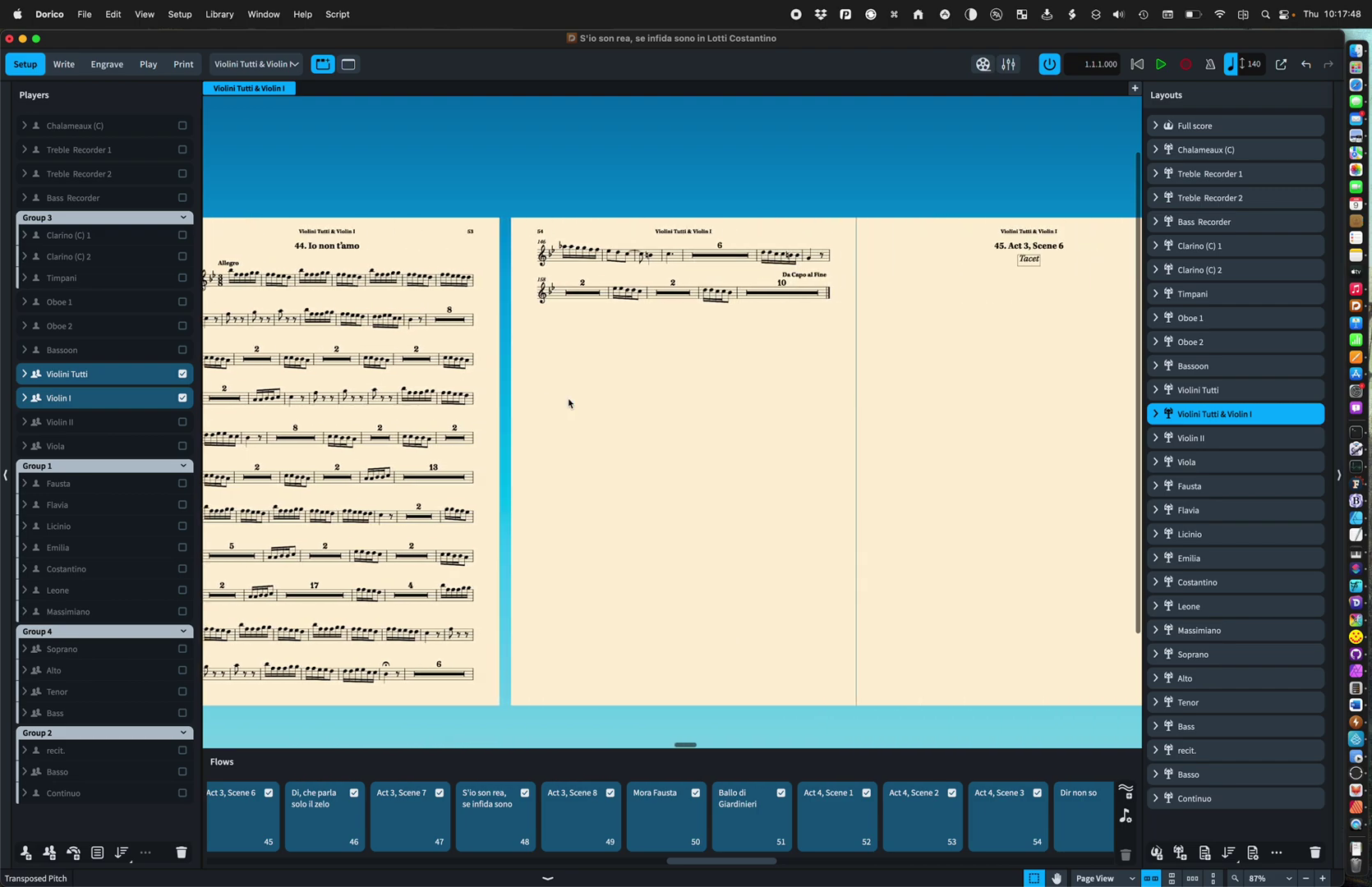
scroll(569, 403, "right", 10)
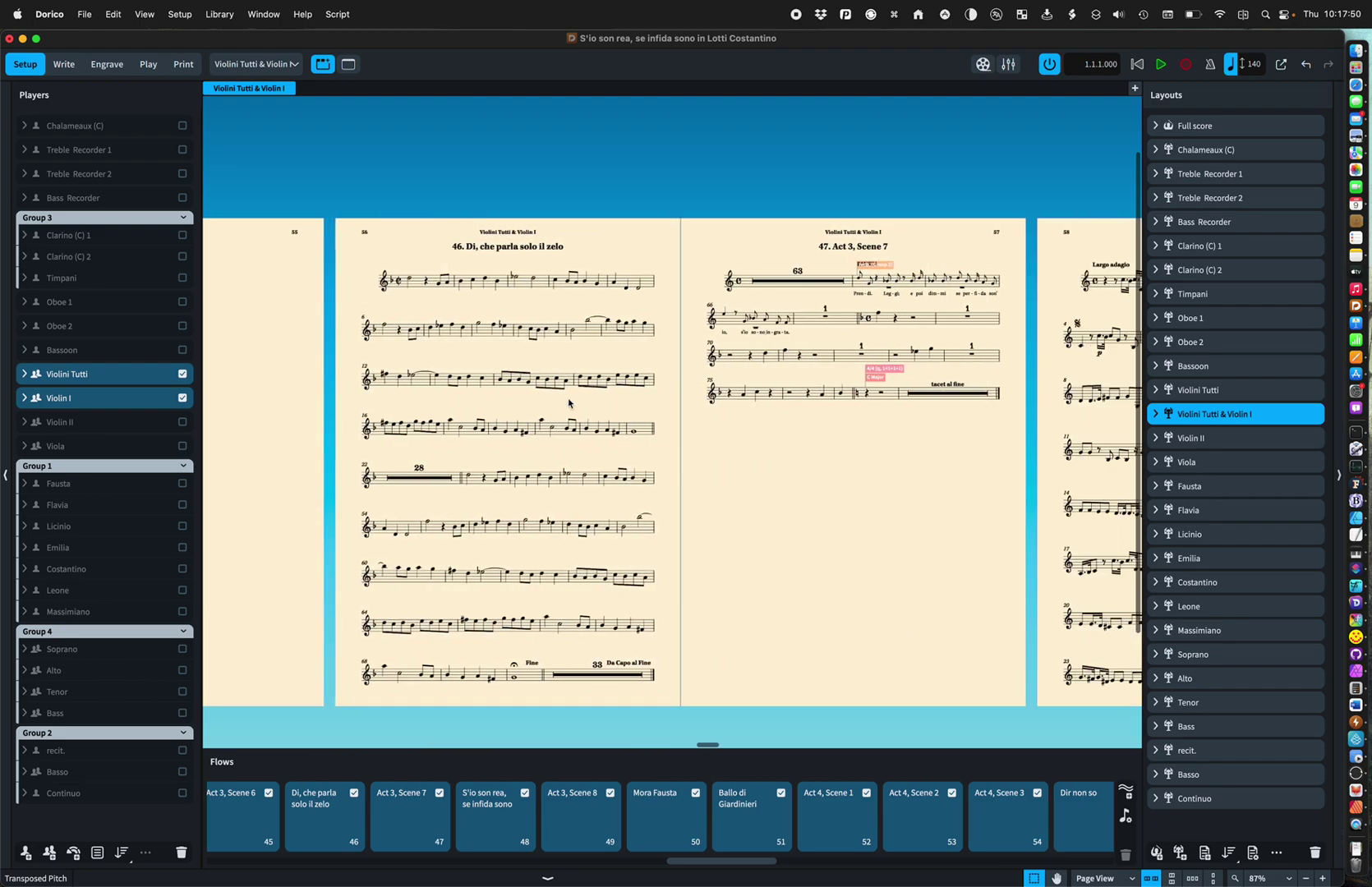
scroll(568, 403, "right", 9)
scroll(569, 403, "right", 9)
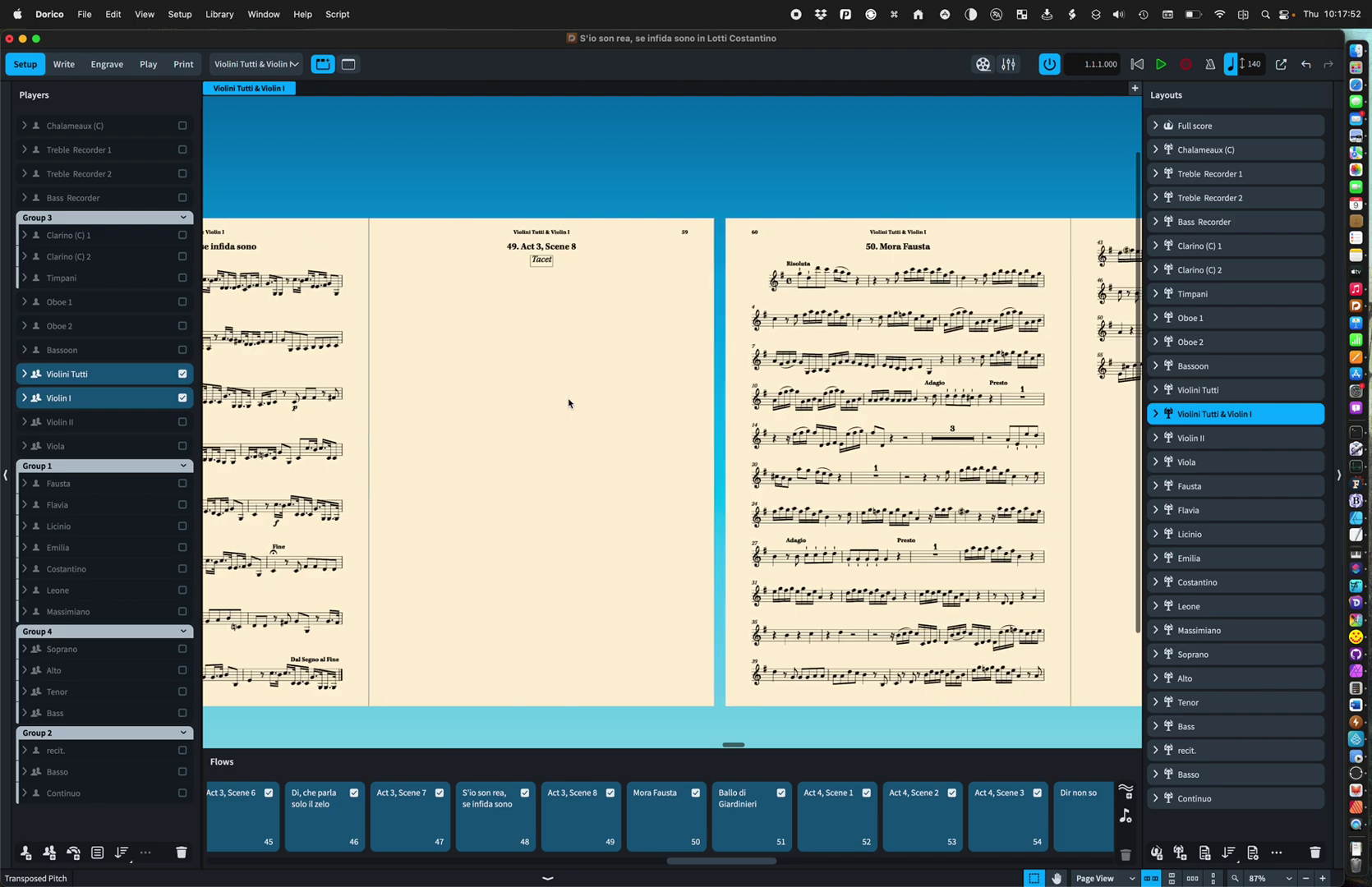
scroll(568, 402, "left", 10)
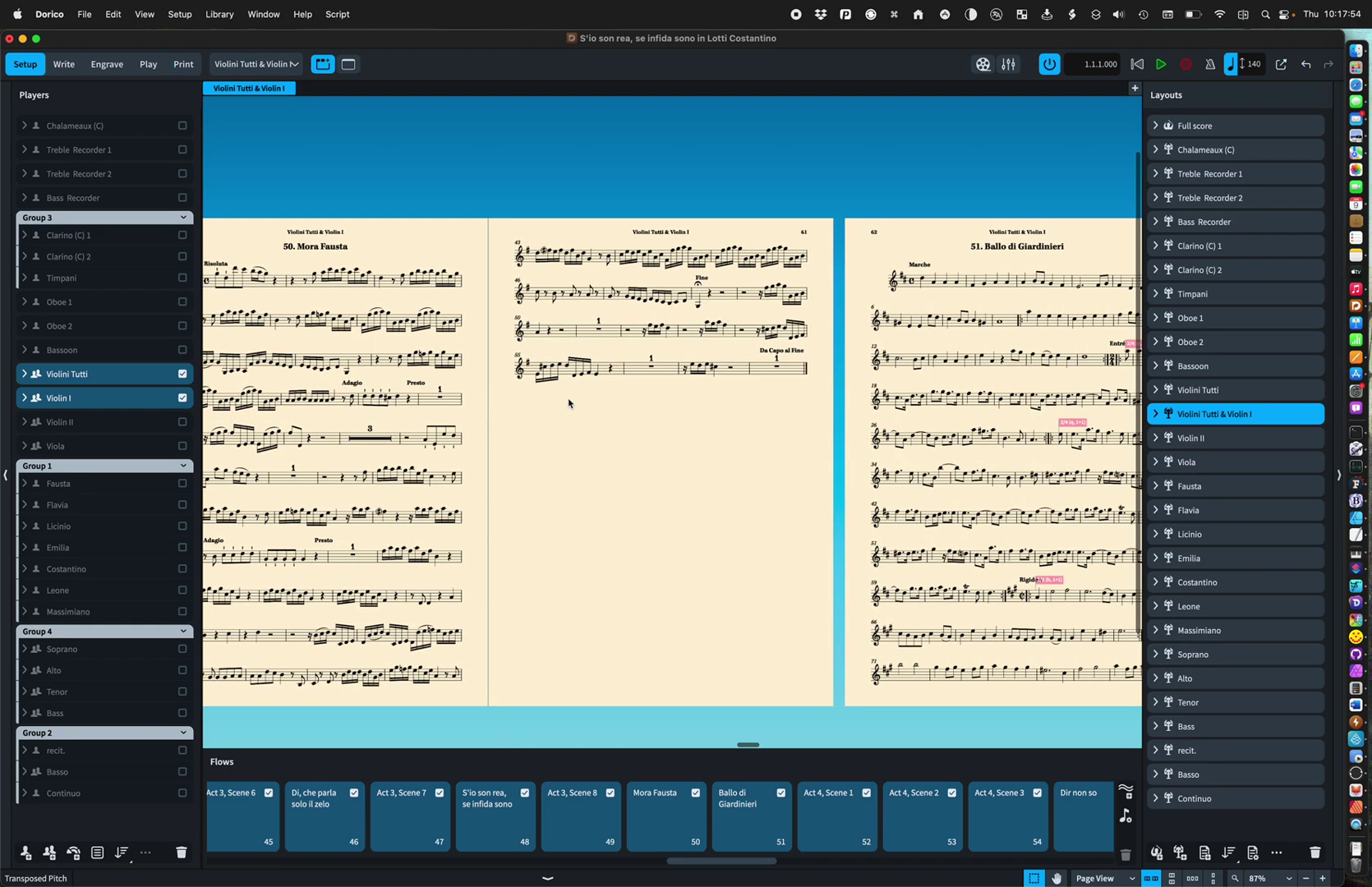
scroll(568, 402, "left", 8)
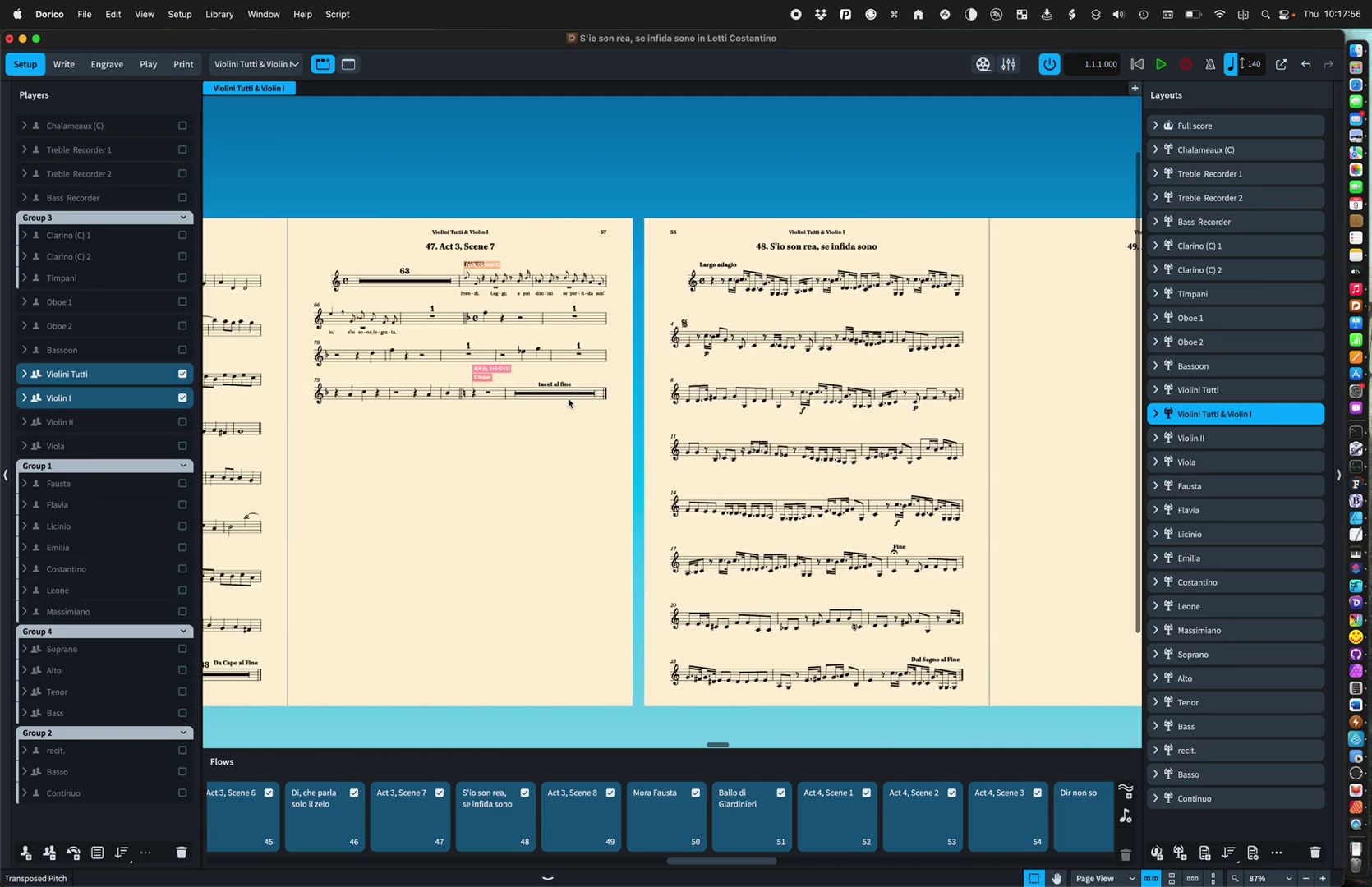
Set New flows to Allow on existing page for the string part layouts in Layout Options.
key("super+shift+l")
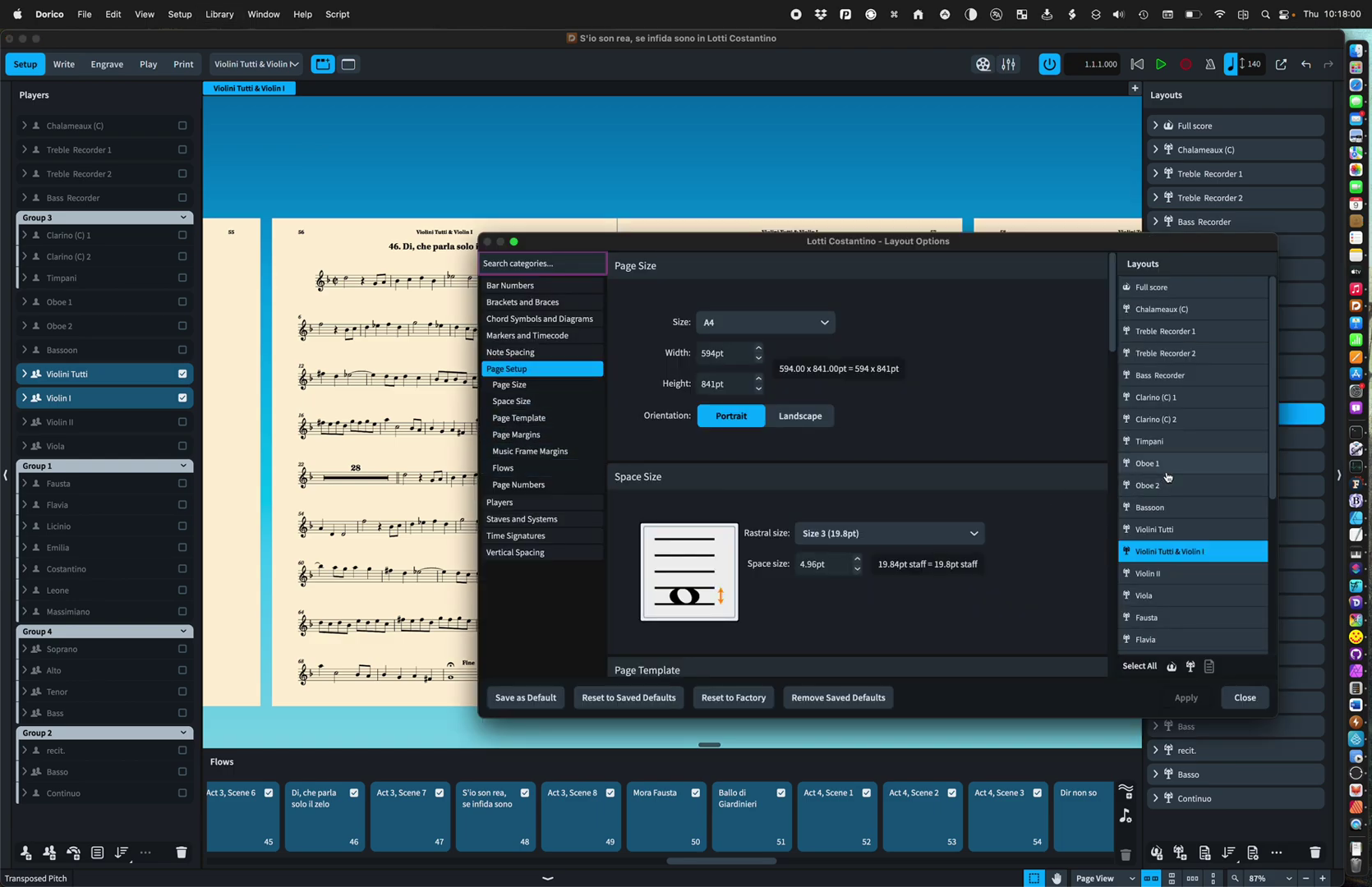
left_click(1157, 290)
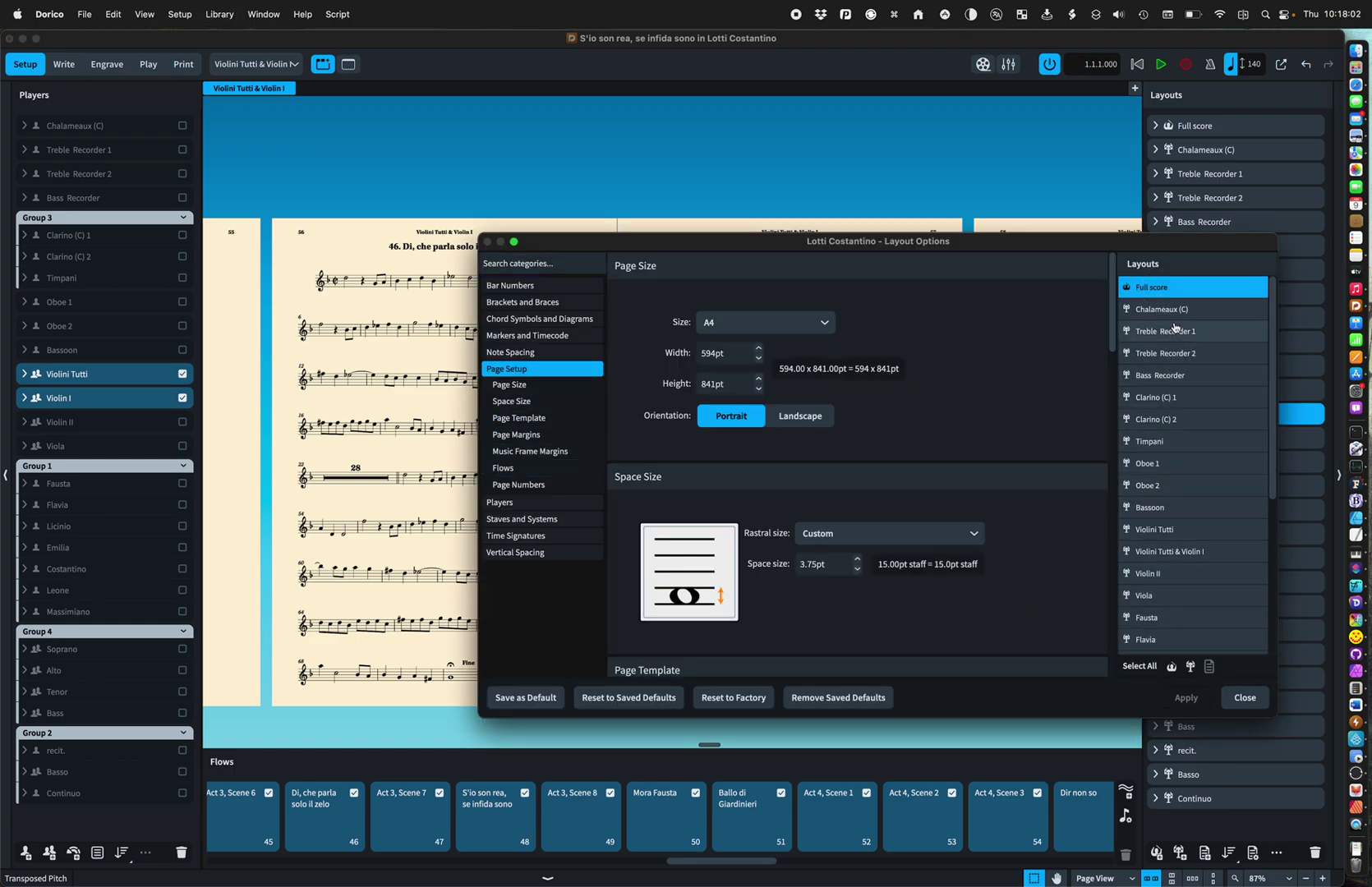
left_click(1161, 309)
scroll(1183, 399, "down", 5)
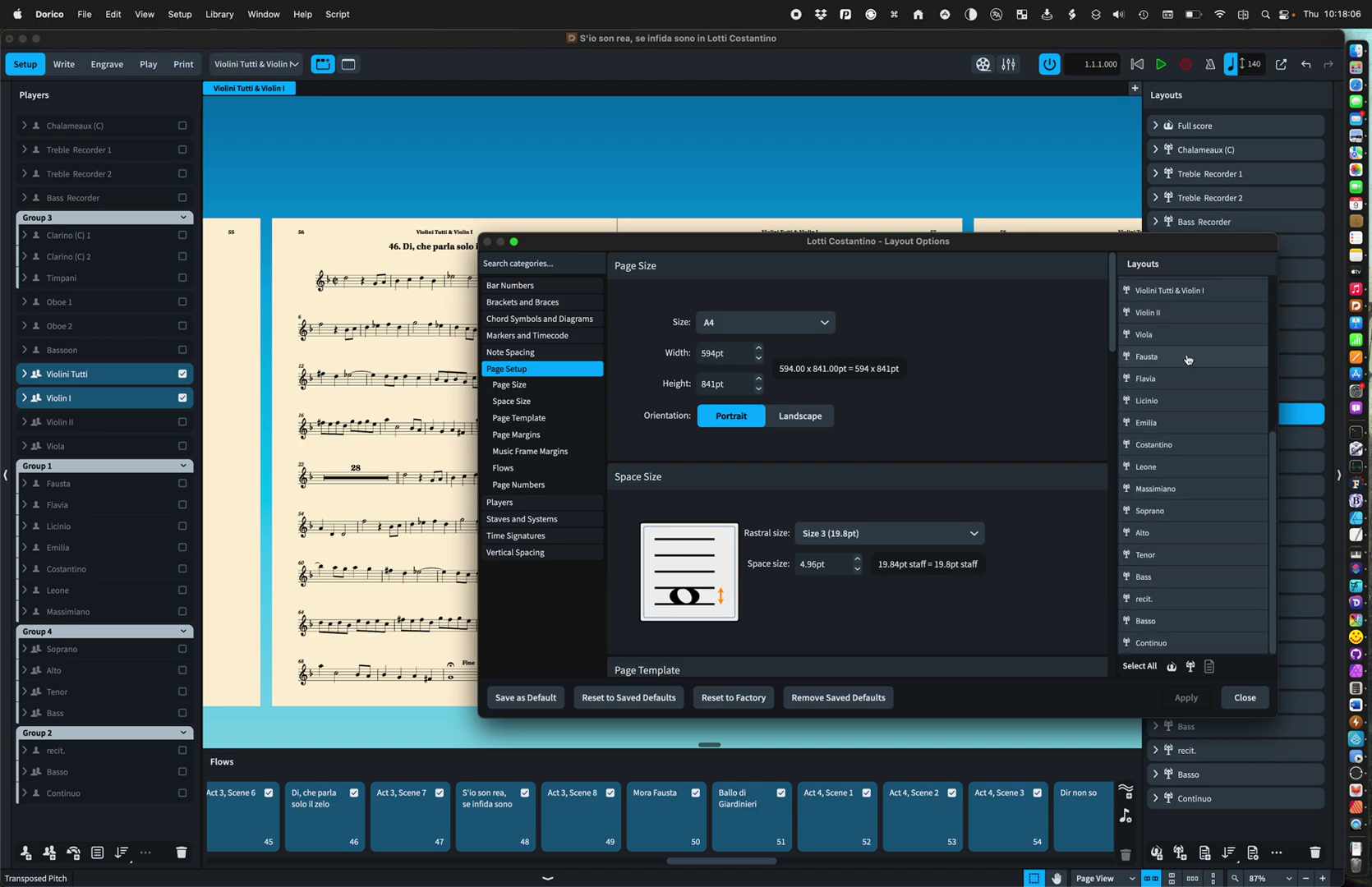
left_click(1190, 334, "shift")
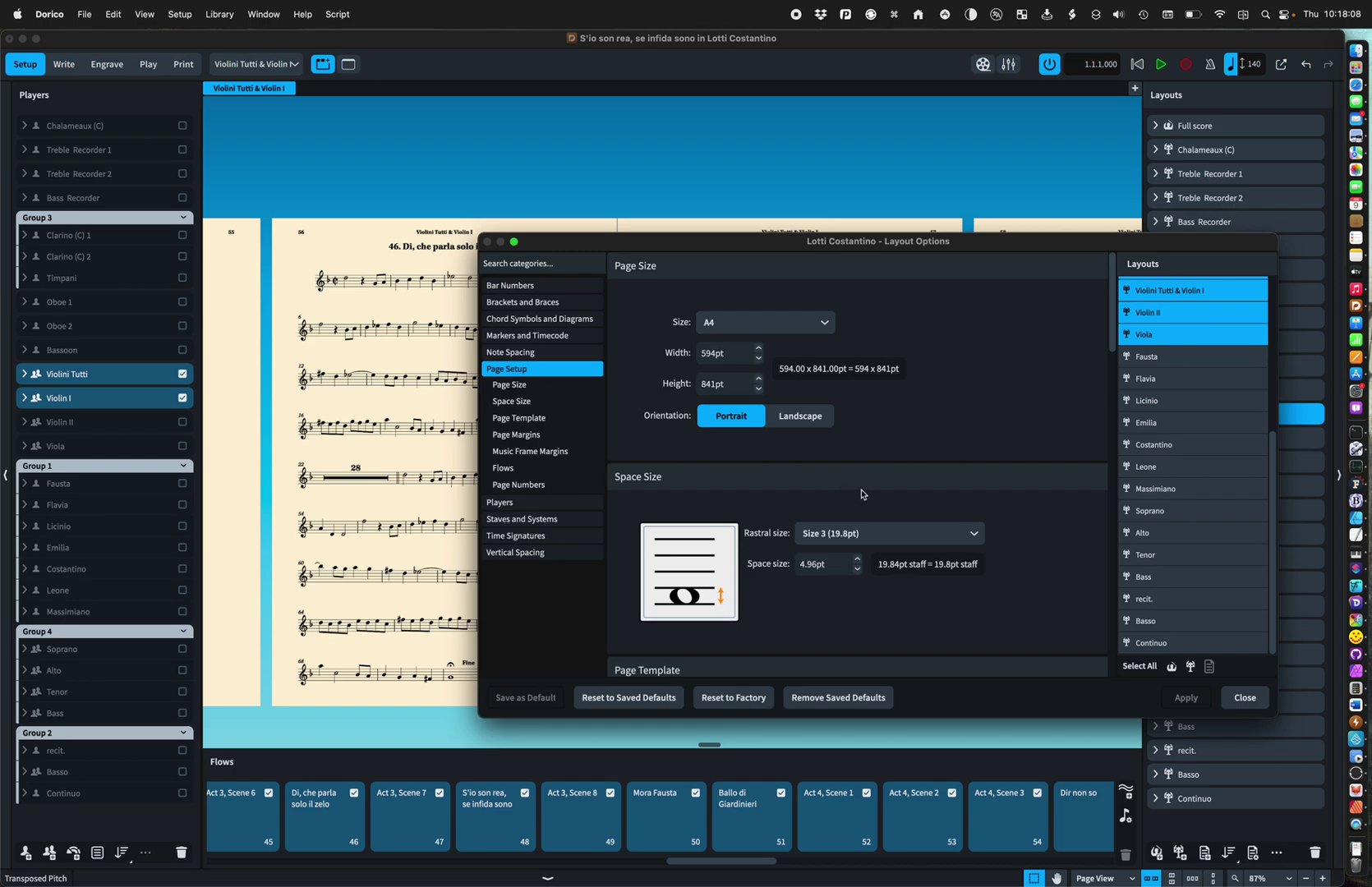
scroll(1141, 444, "up", 3)
scroll(1141, 444, "up", 4)
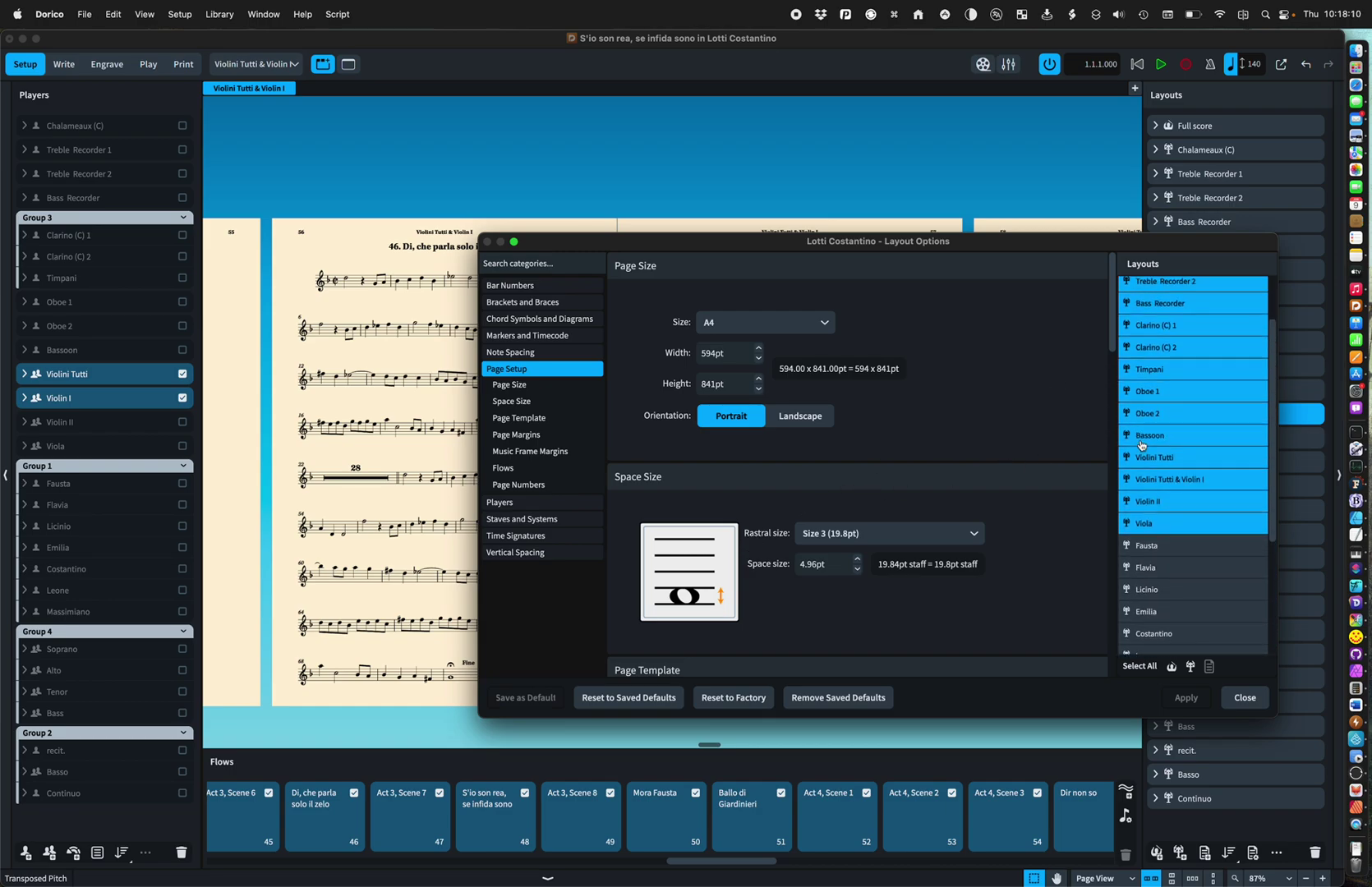
left_click(542, 472)
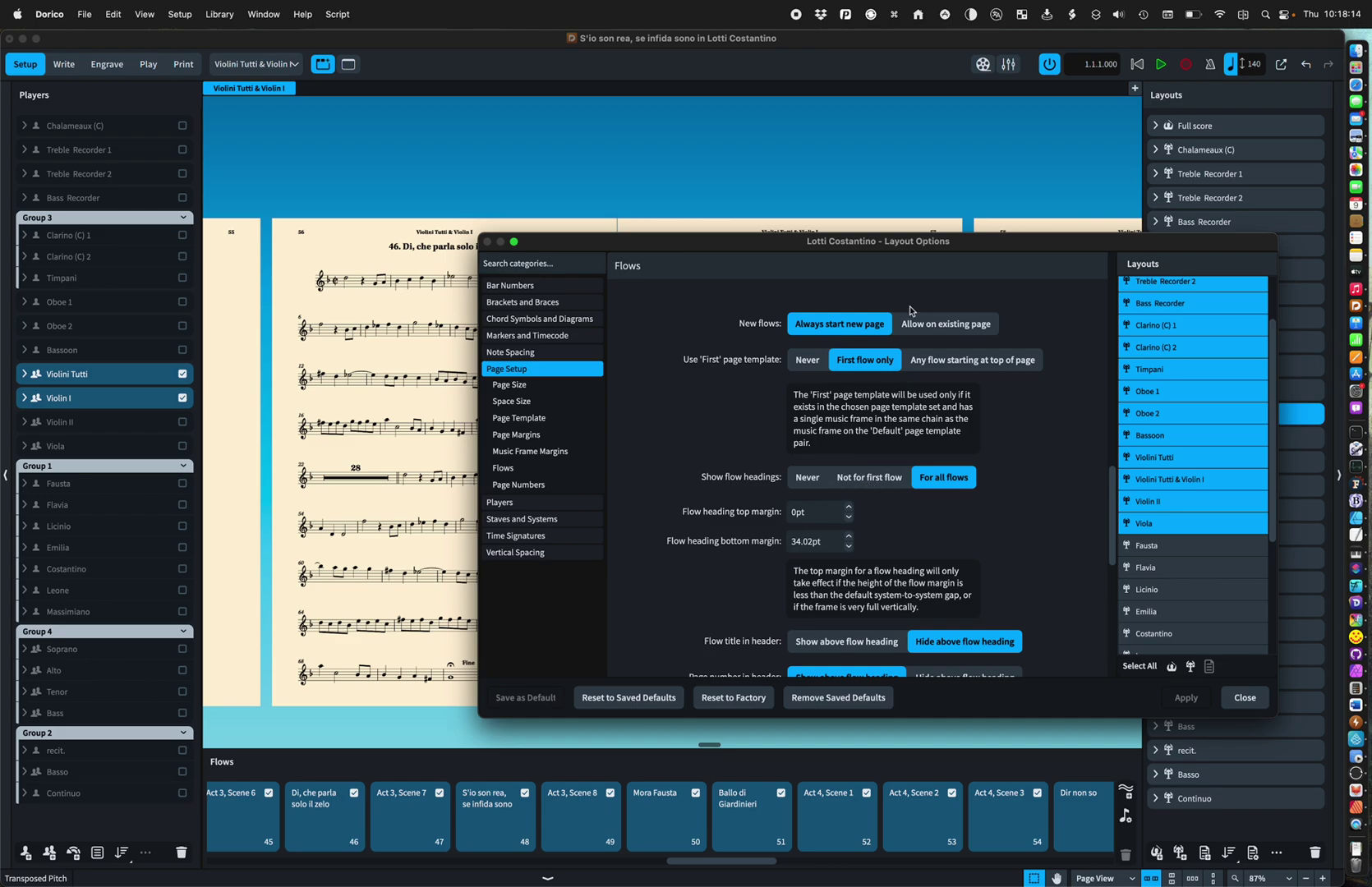
left_click(945, 326)
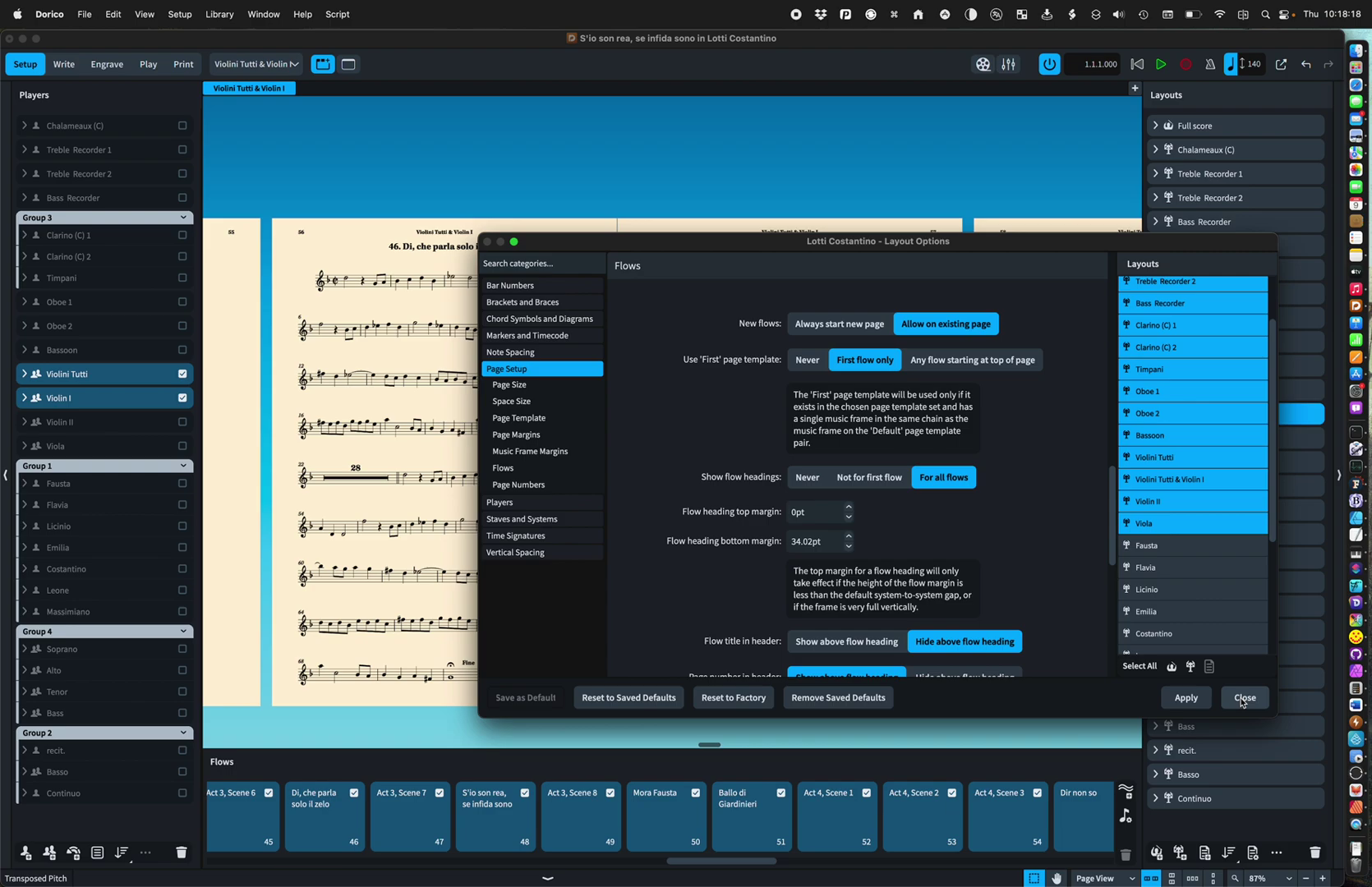
left_click(1243, 699)
Scroll back through the Violini Tutti & Violin I part to confirm flows 40–44 now share page 20.
scroll(840, 571, "left", 10)
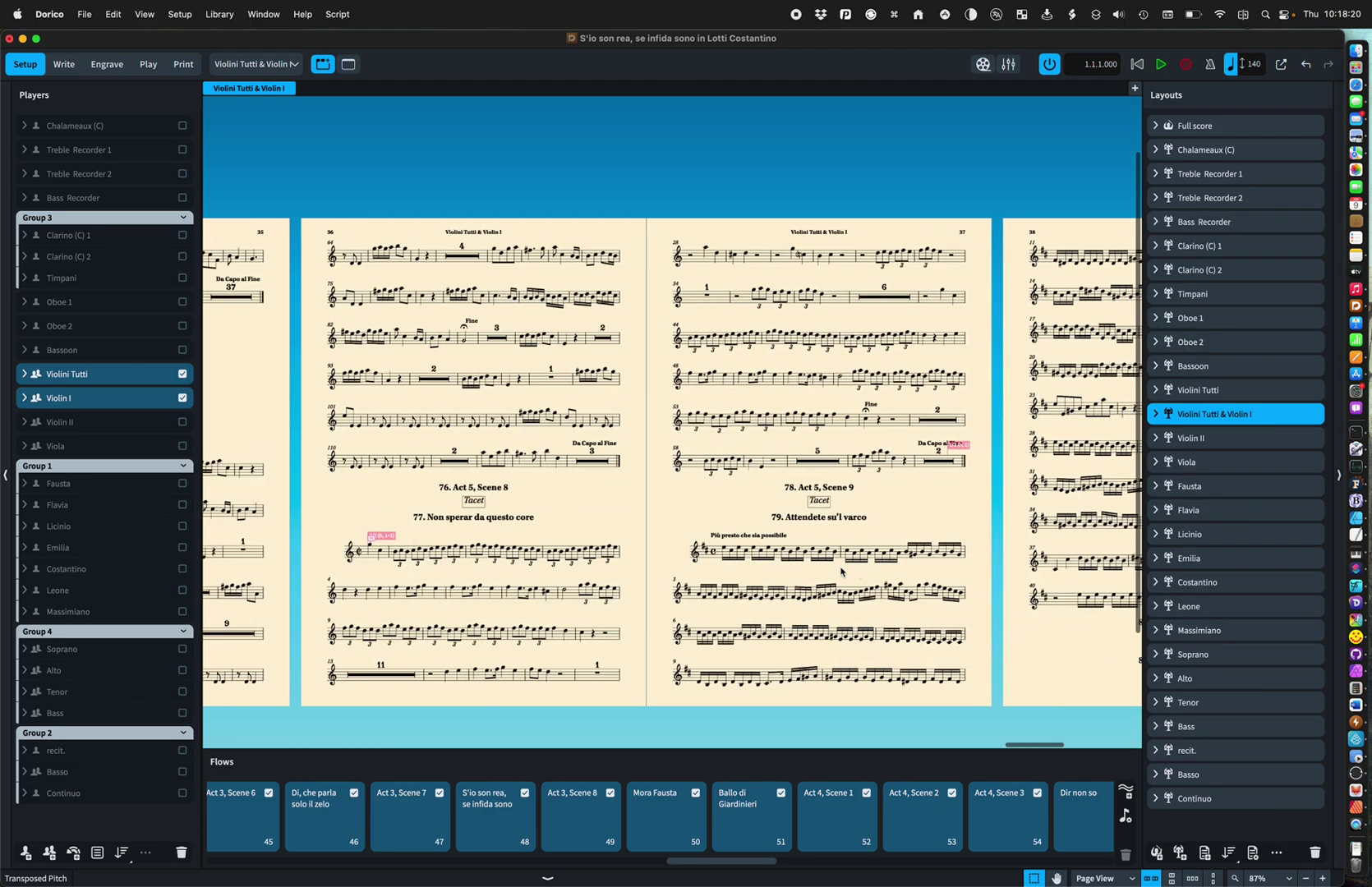
scroll(840, 572, "left", 15)
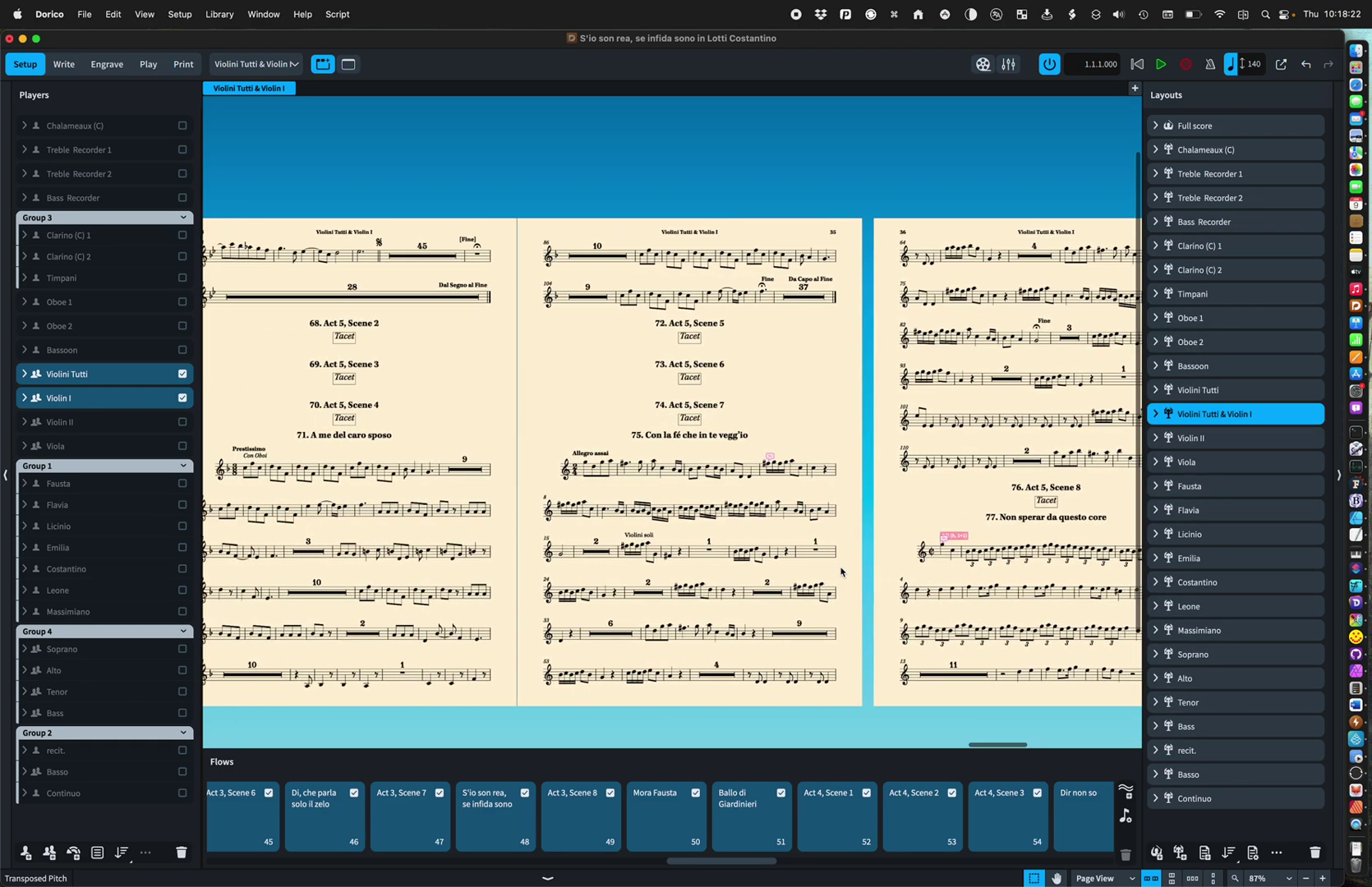
scroll(840, 572, "left", 15)
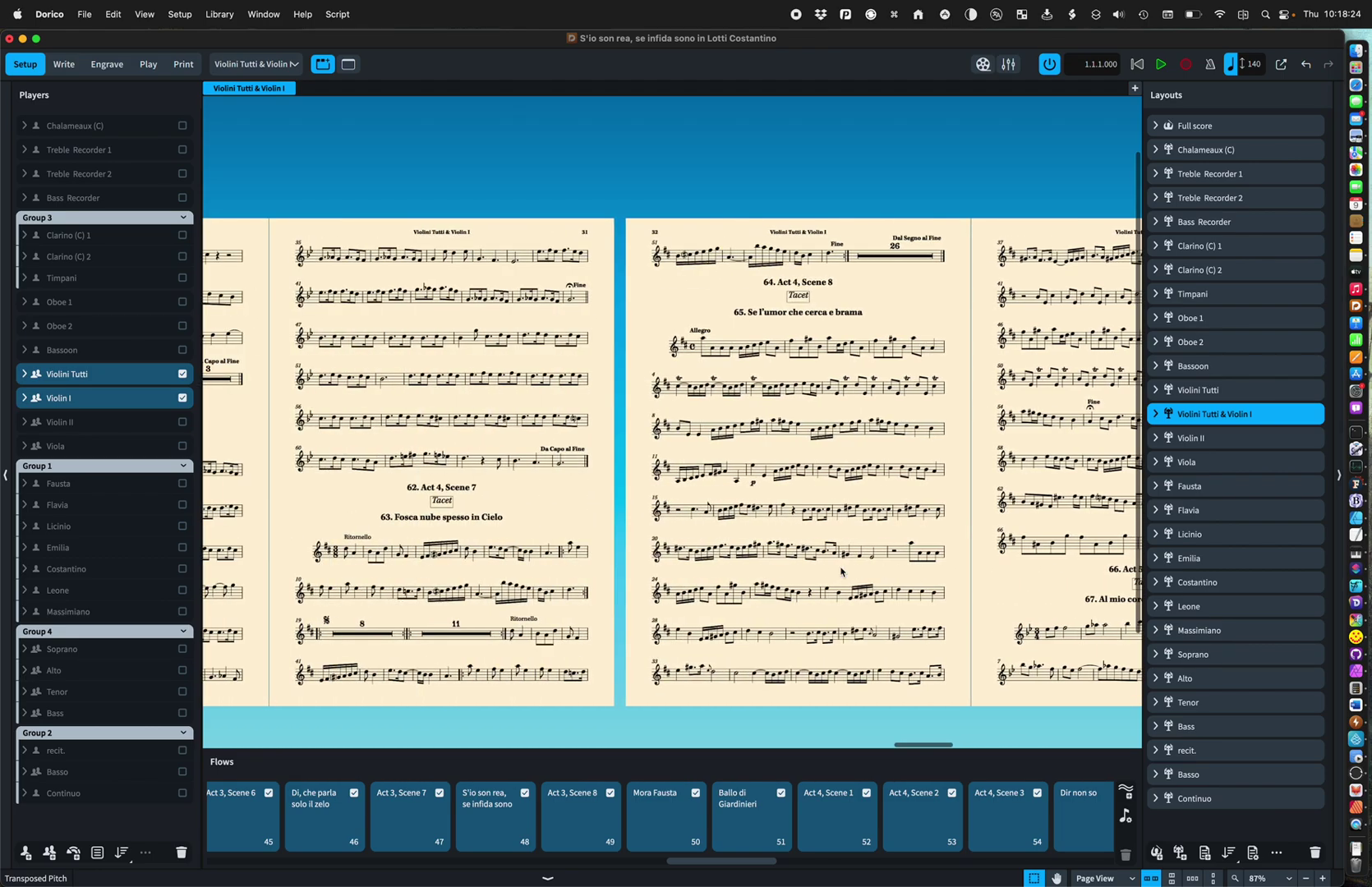
scroll(840, 572, "left", 10)
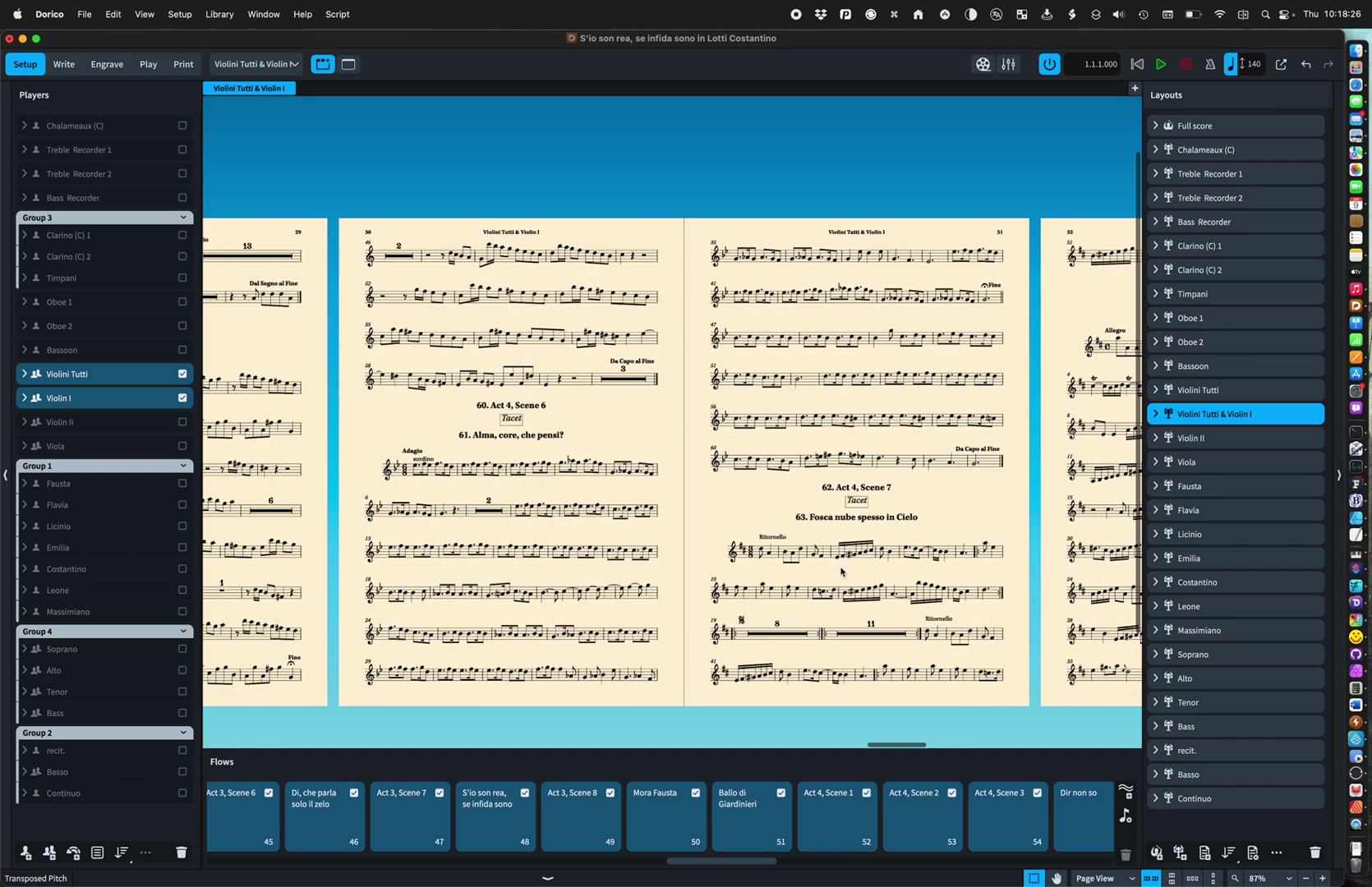
scroll(840, 572, "left", 4)
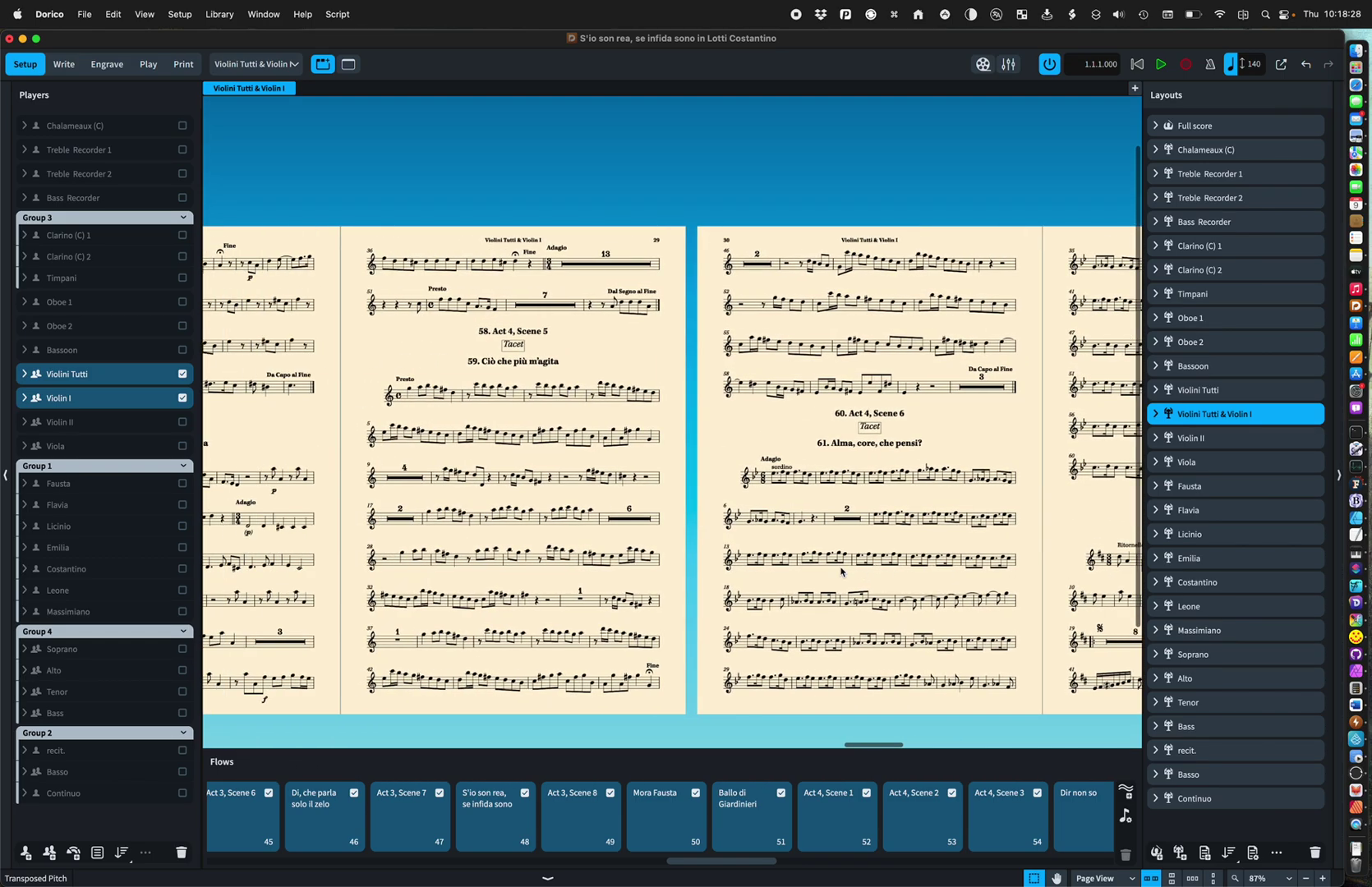
scroll(840, 572, "left", 8)
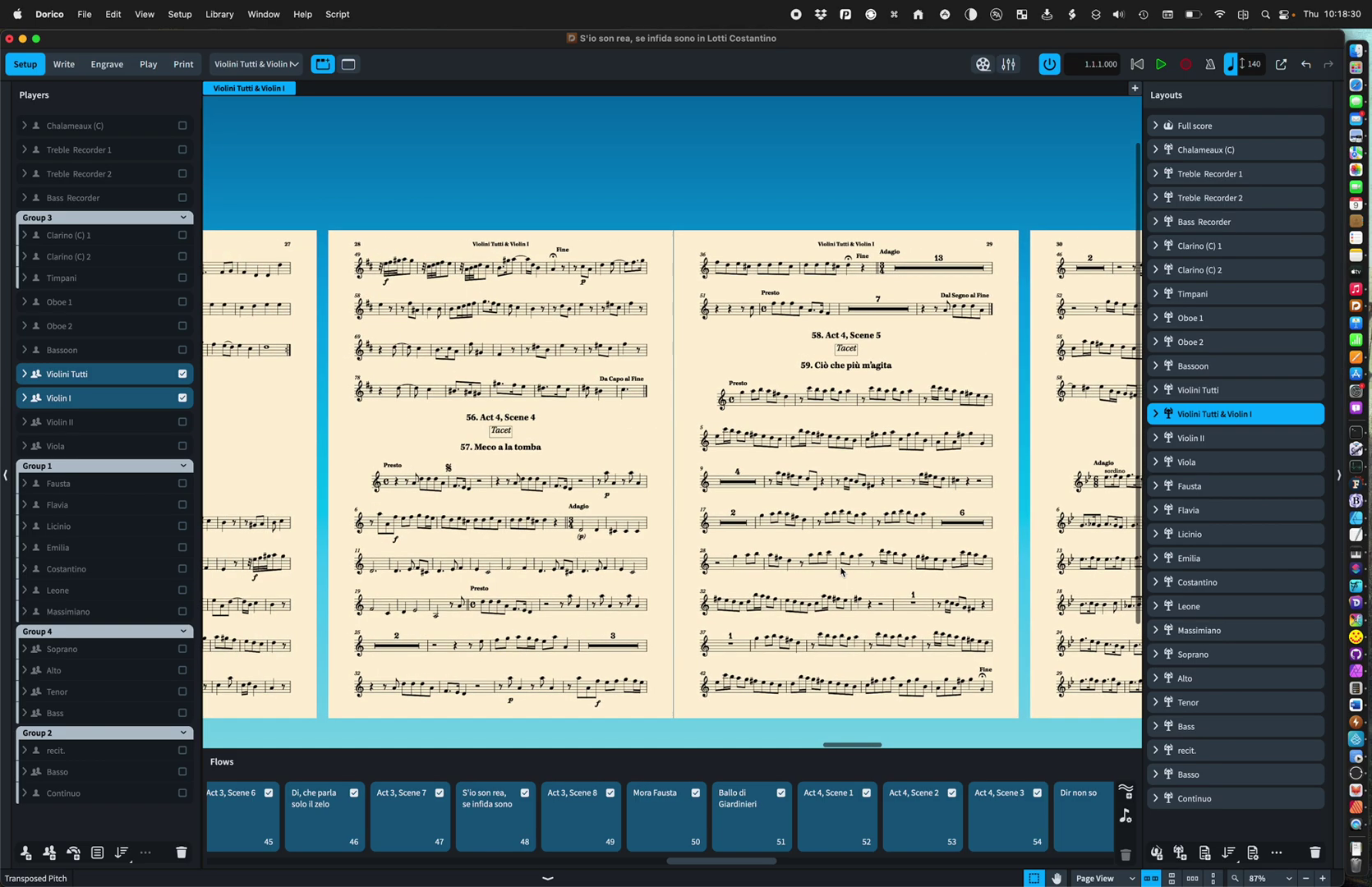
scroll(840, 572, "left", 15)
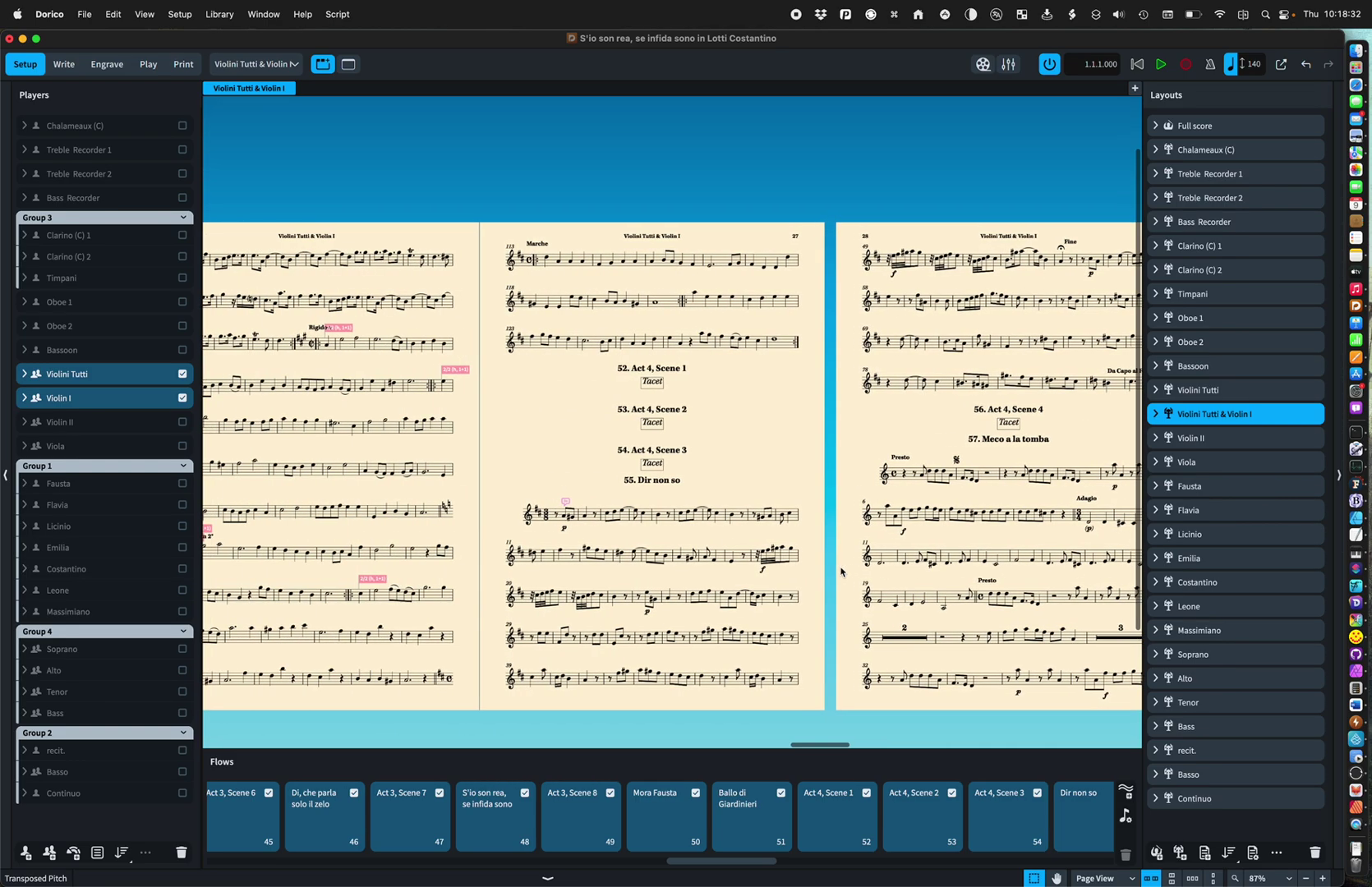
scroll(840, 572, "left", 20)
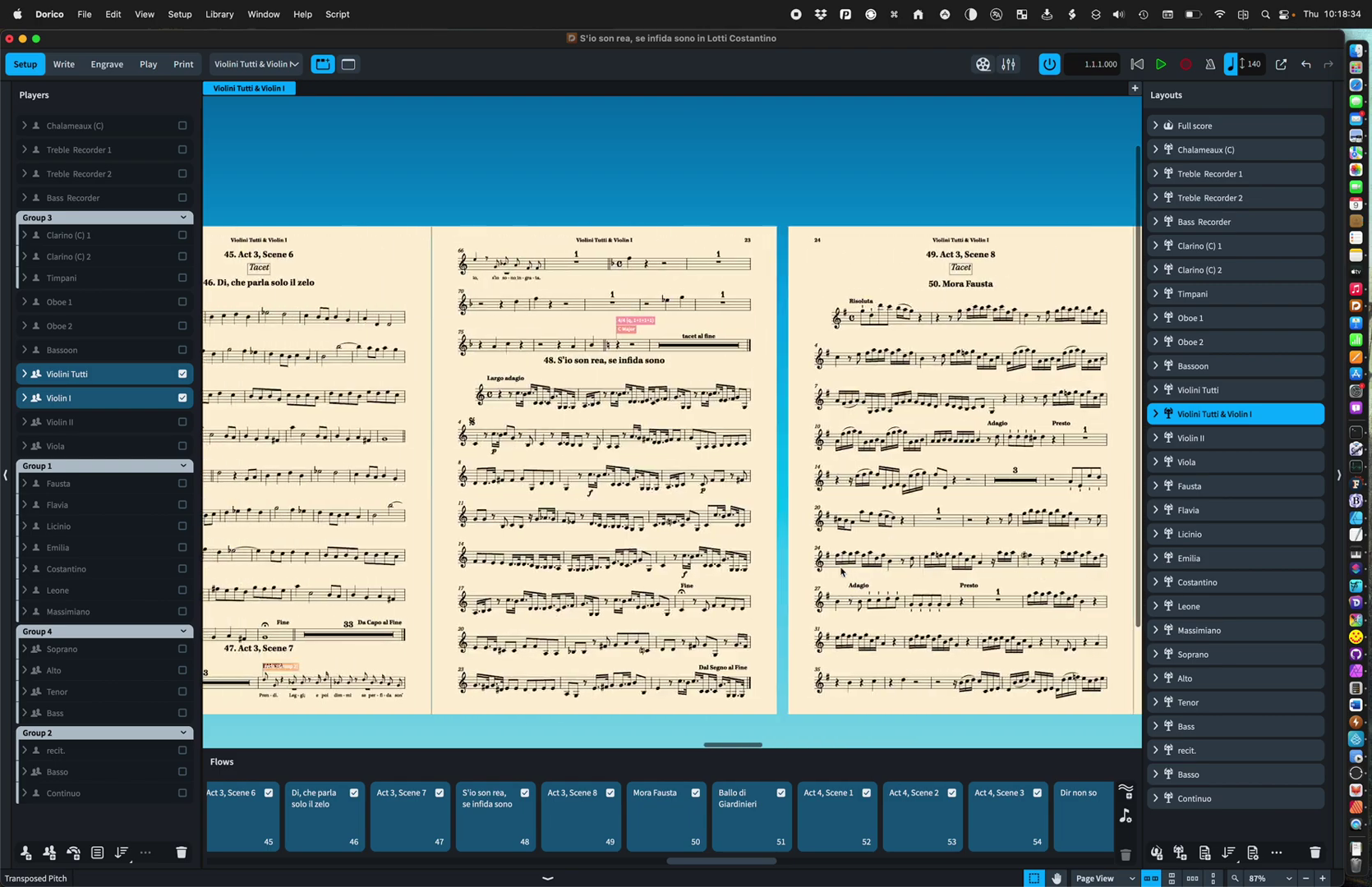
scroll(840, 572, "left", 2)
scroll(841, 572, "left", 20)
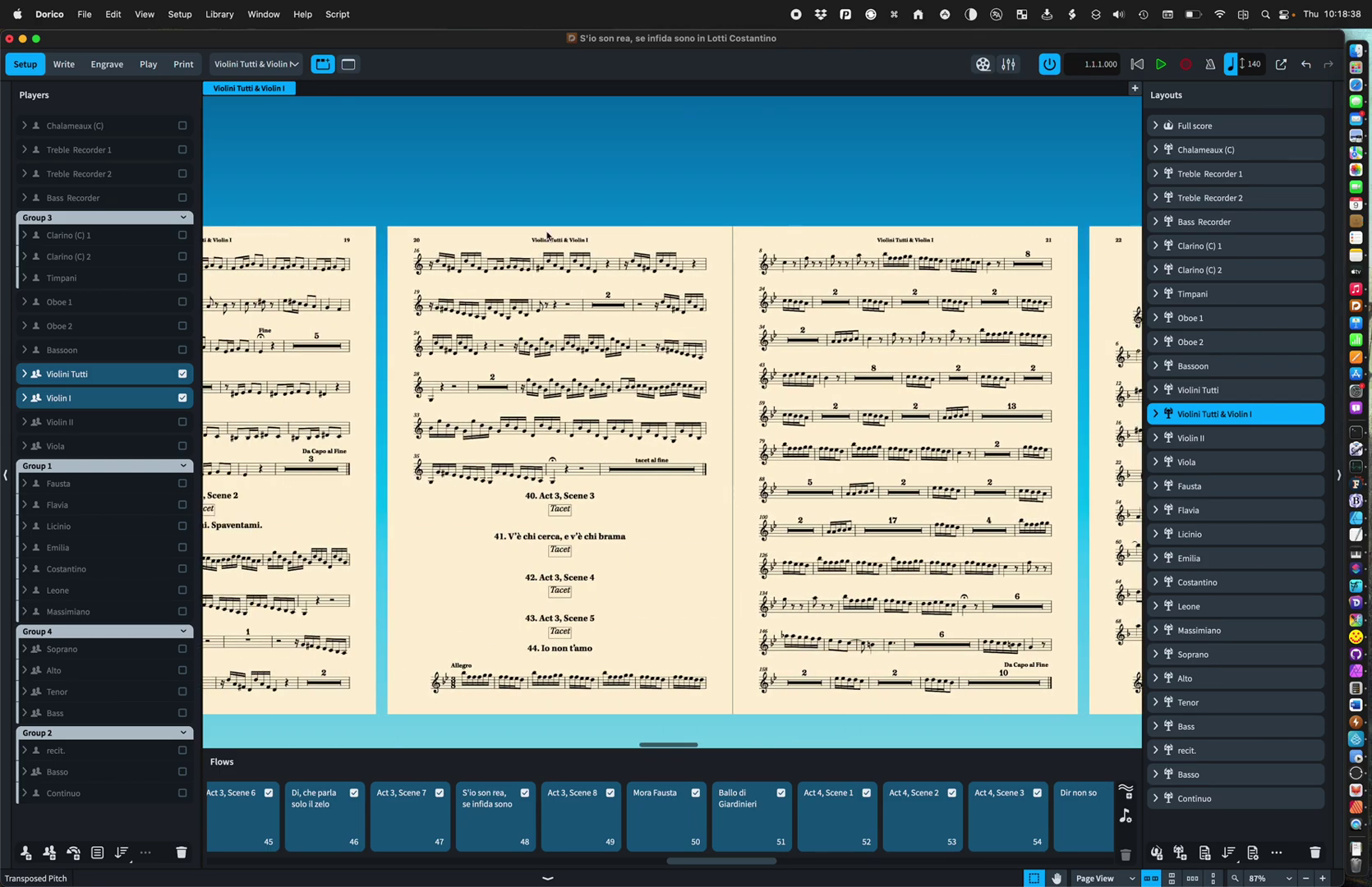
left_click(294, 64)
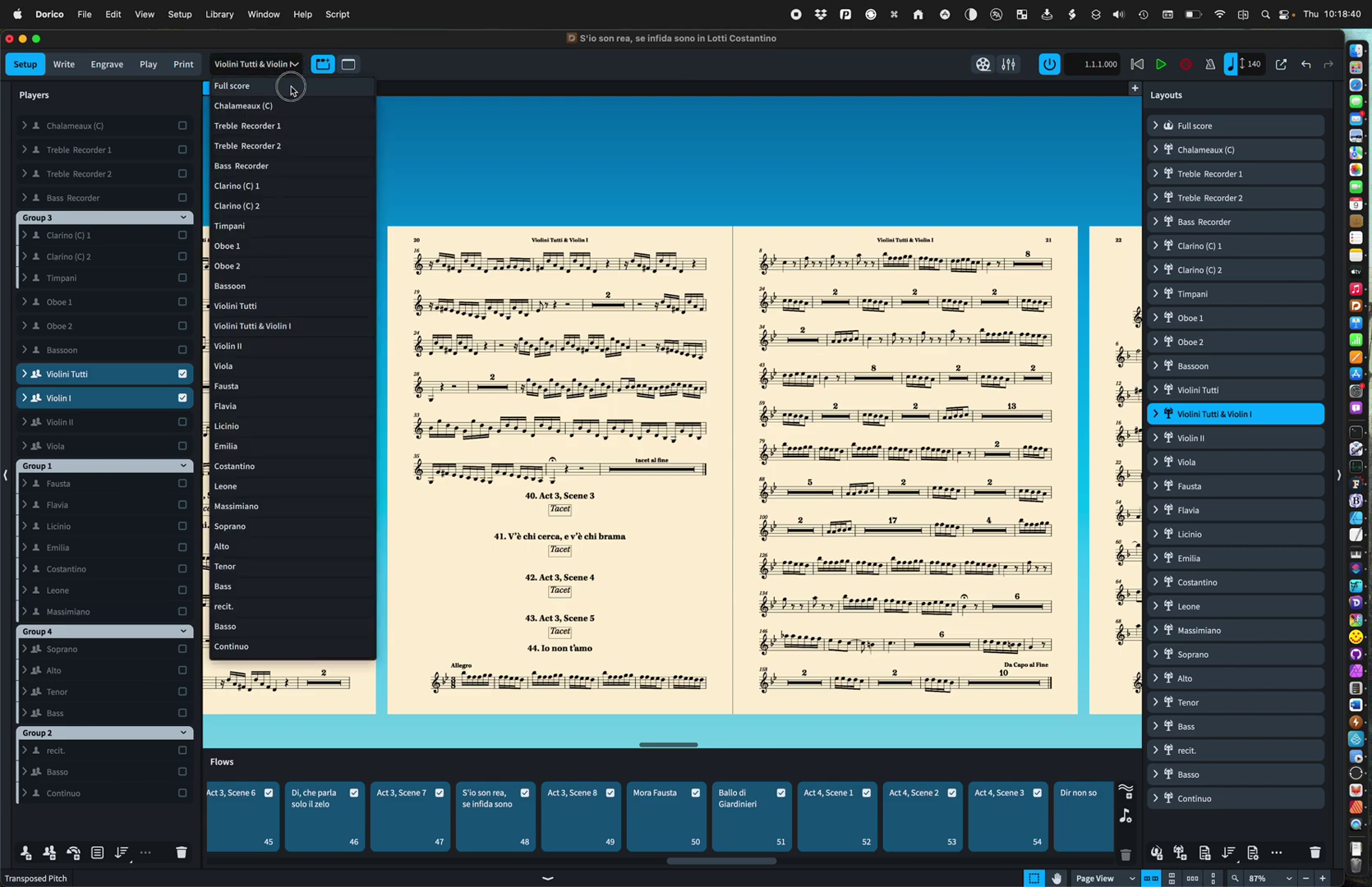
Show the Full score layout, briefly switching to Engrave mode and back to Setup.
left_click(292, 87)
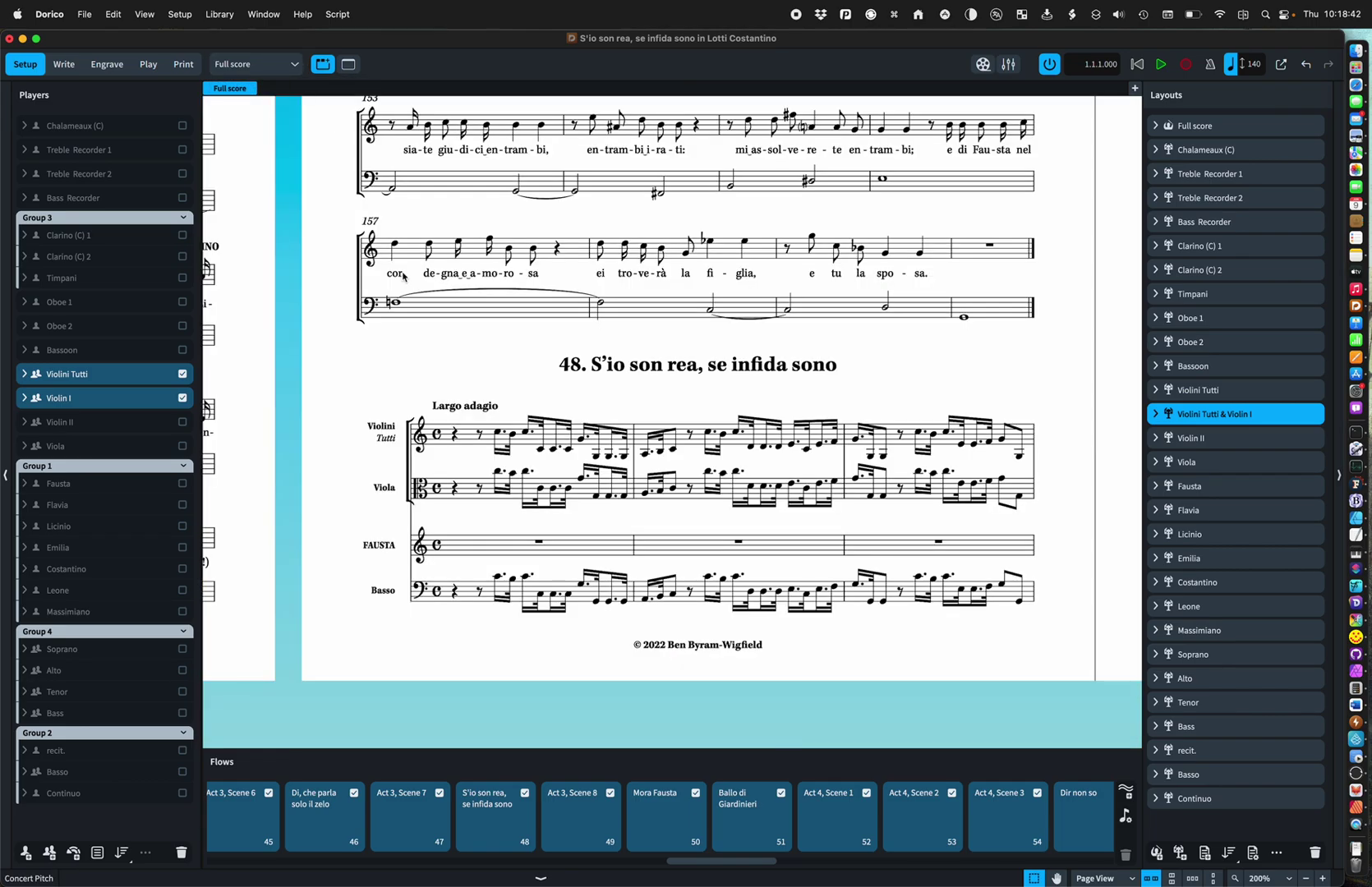
scroll(402, 277, "up", 3)
scroll(403, 277, "up", 10)
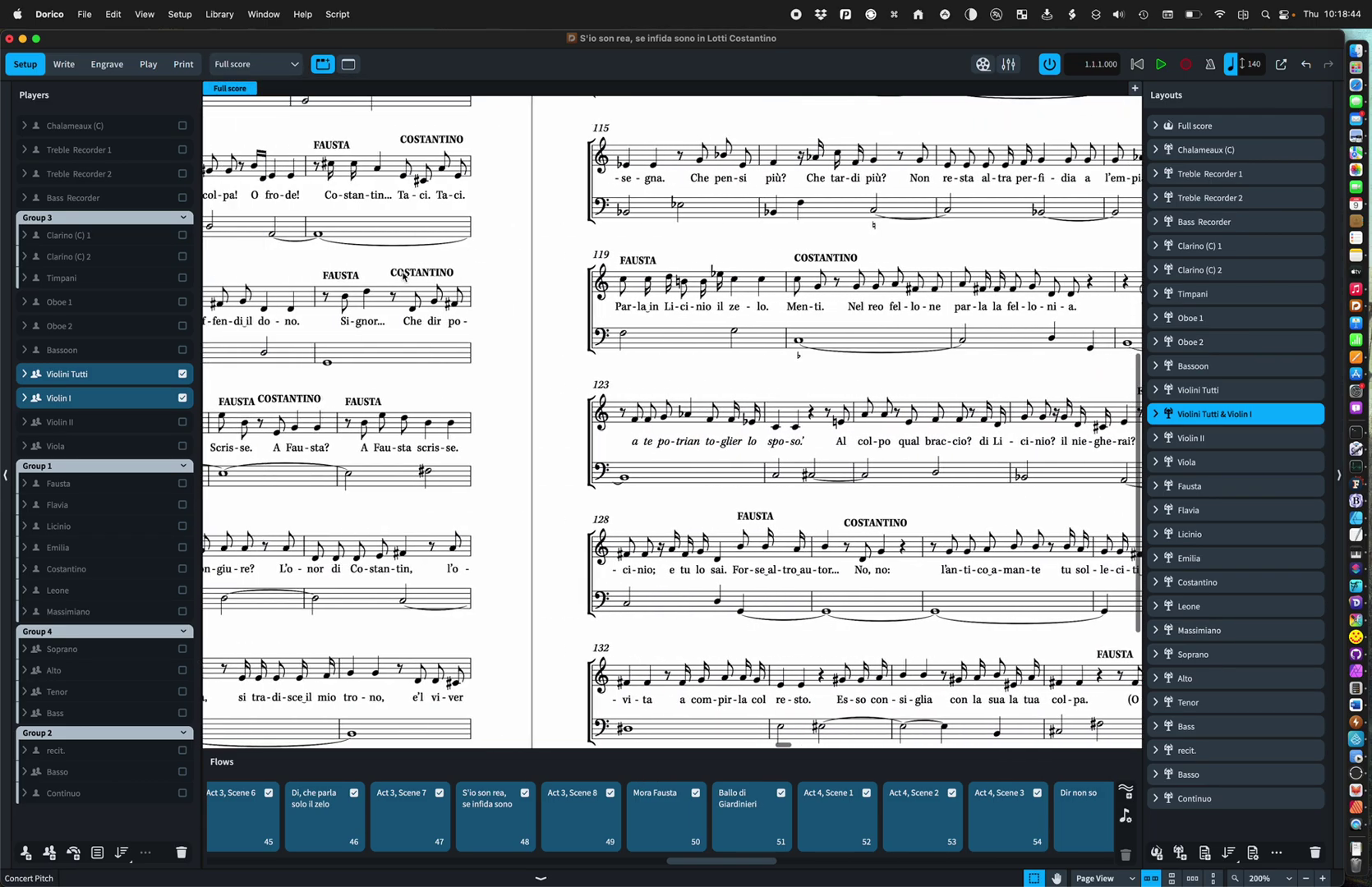
left_click(106, 64)
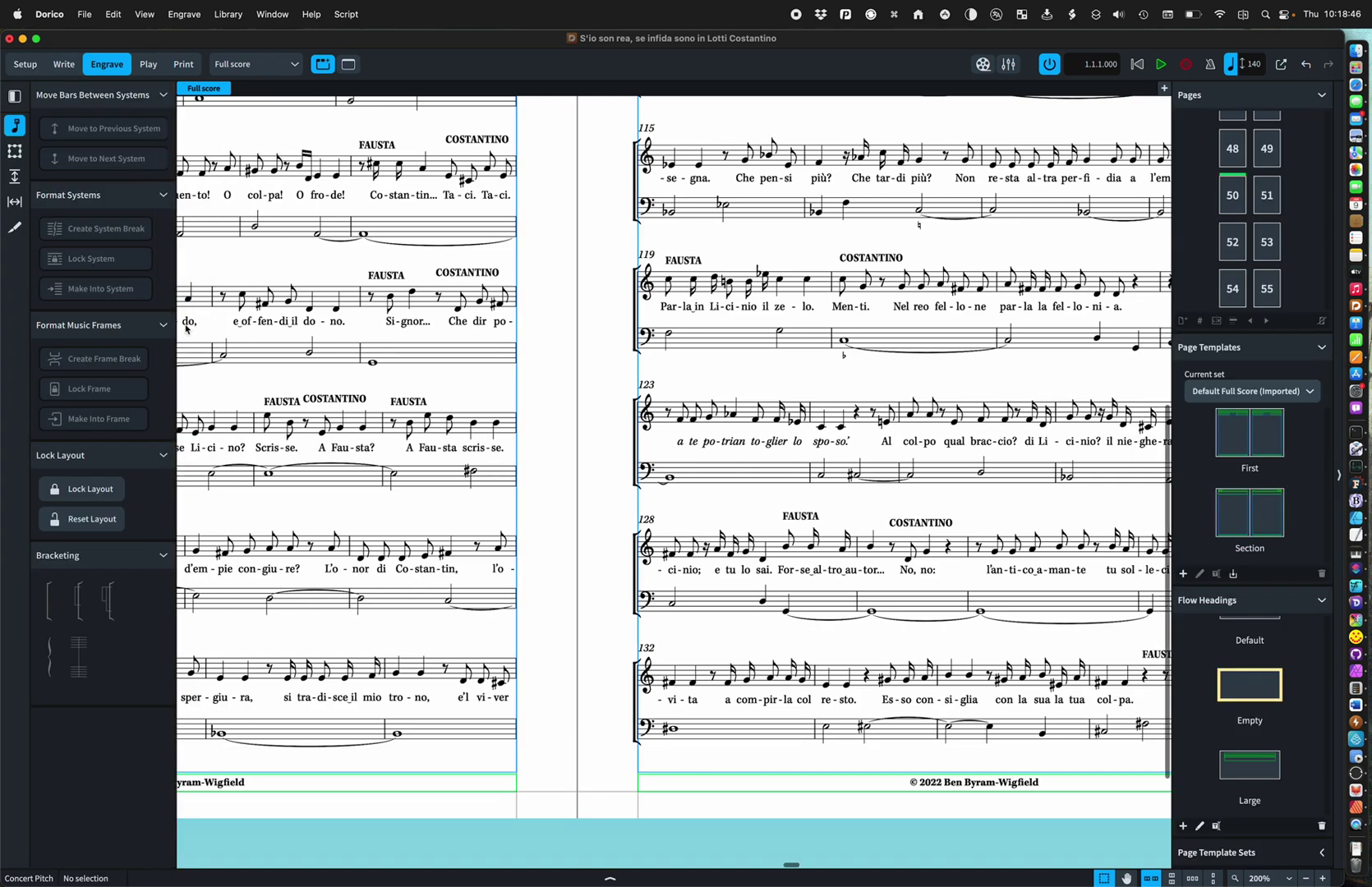
left_click(26, 63)
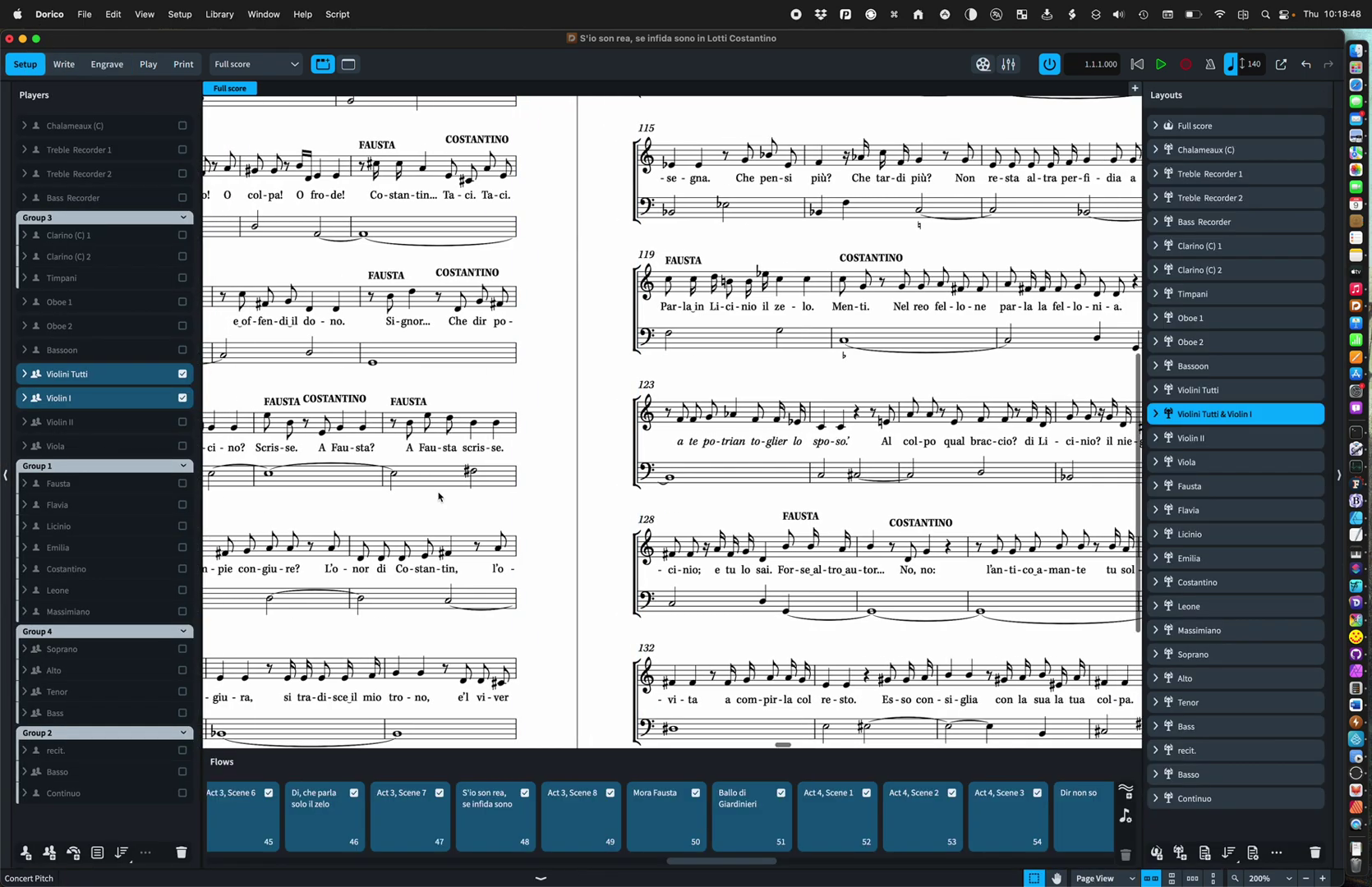
Scroll the Flows panel to 18. Se non hai valor che basti.
scroll(520, 295, "down", 5)
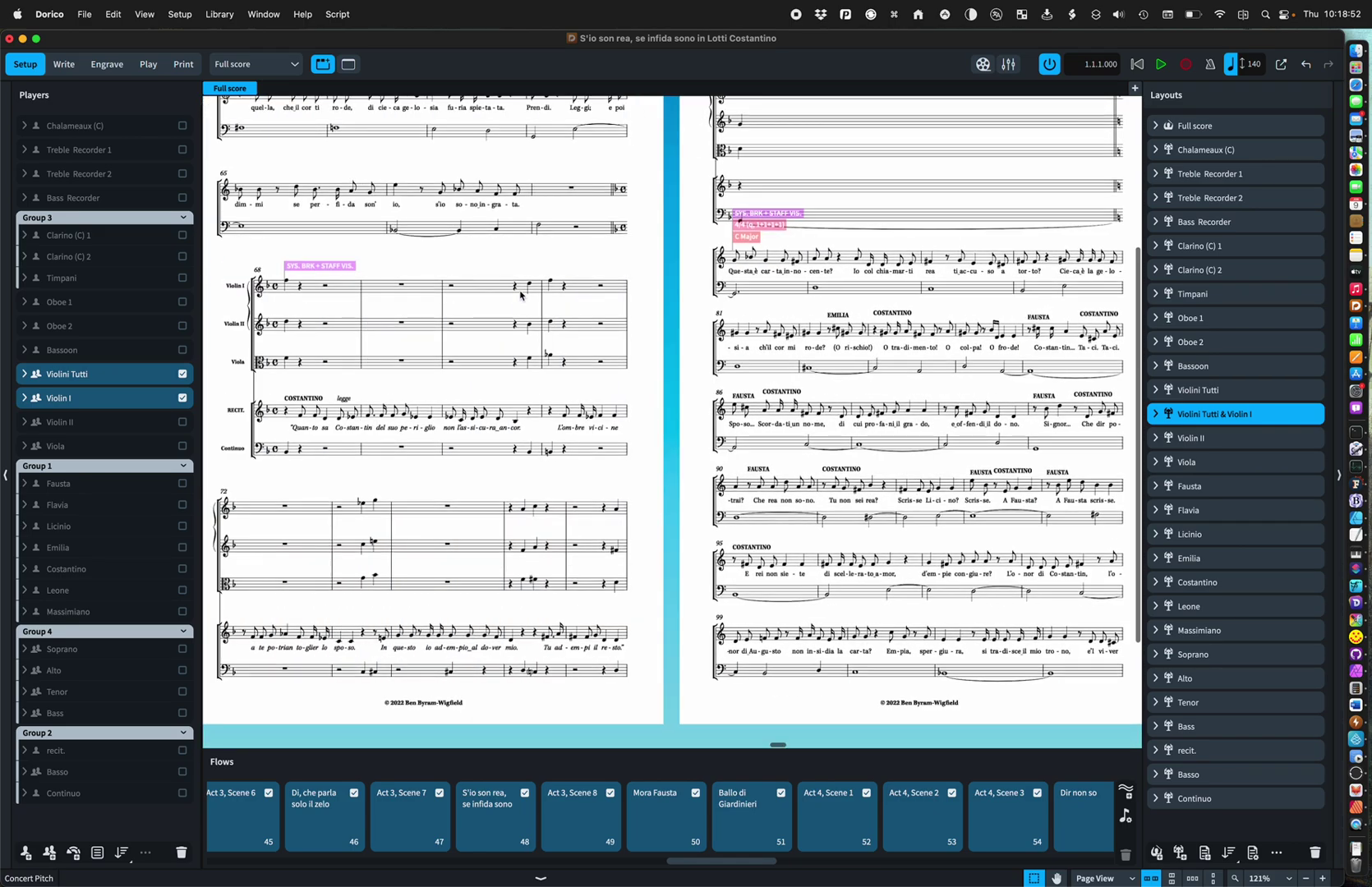
scroll(538, 813, "left", 15)
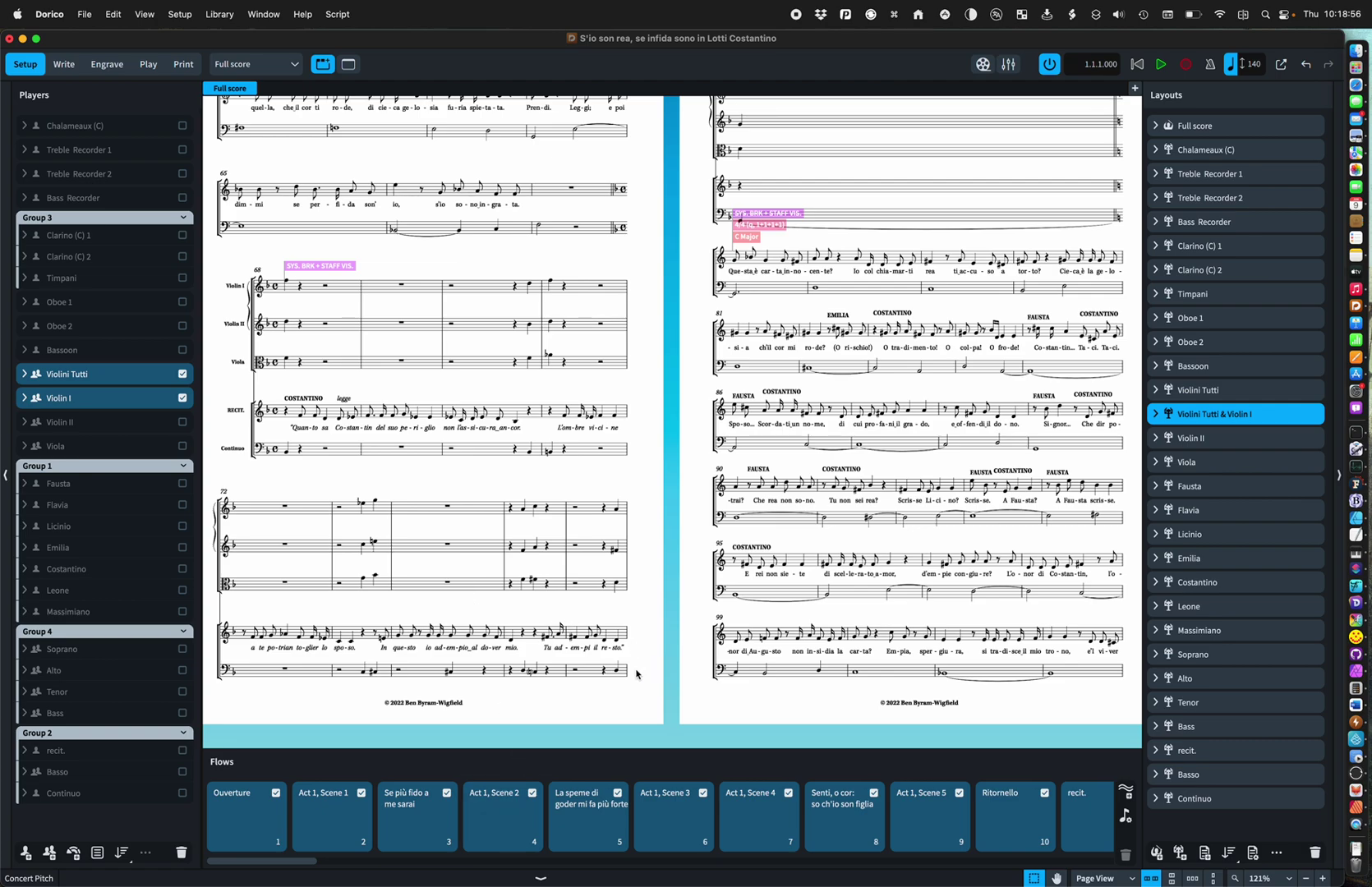
scroll(785, 829, "right", 3)
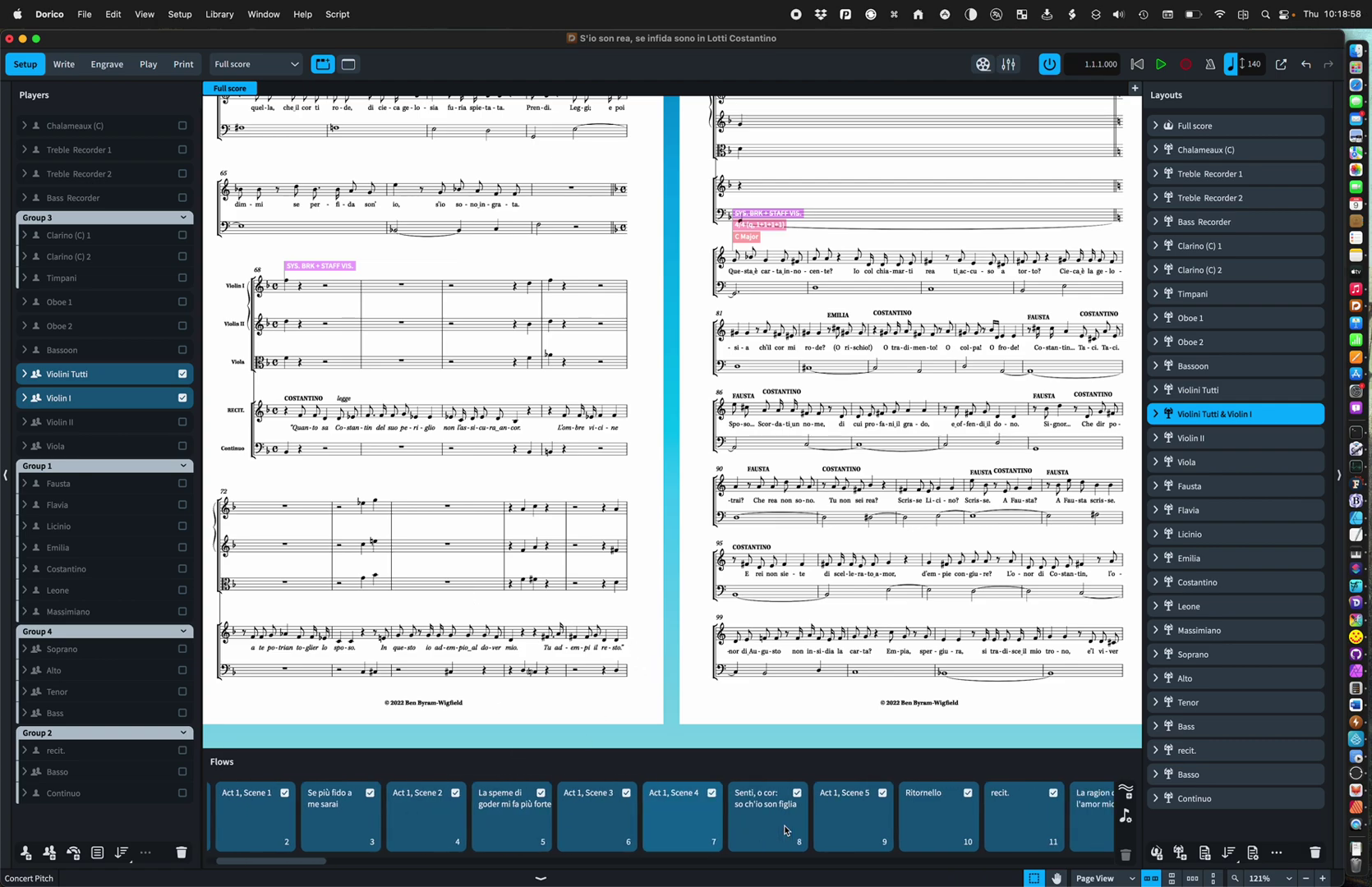
scroll(784, 829, "right", 3)
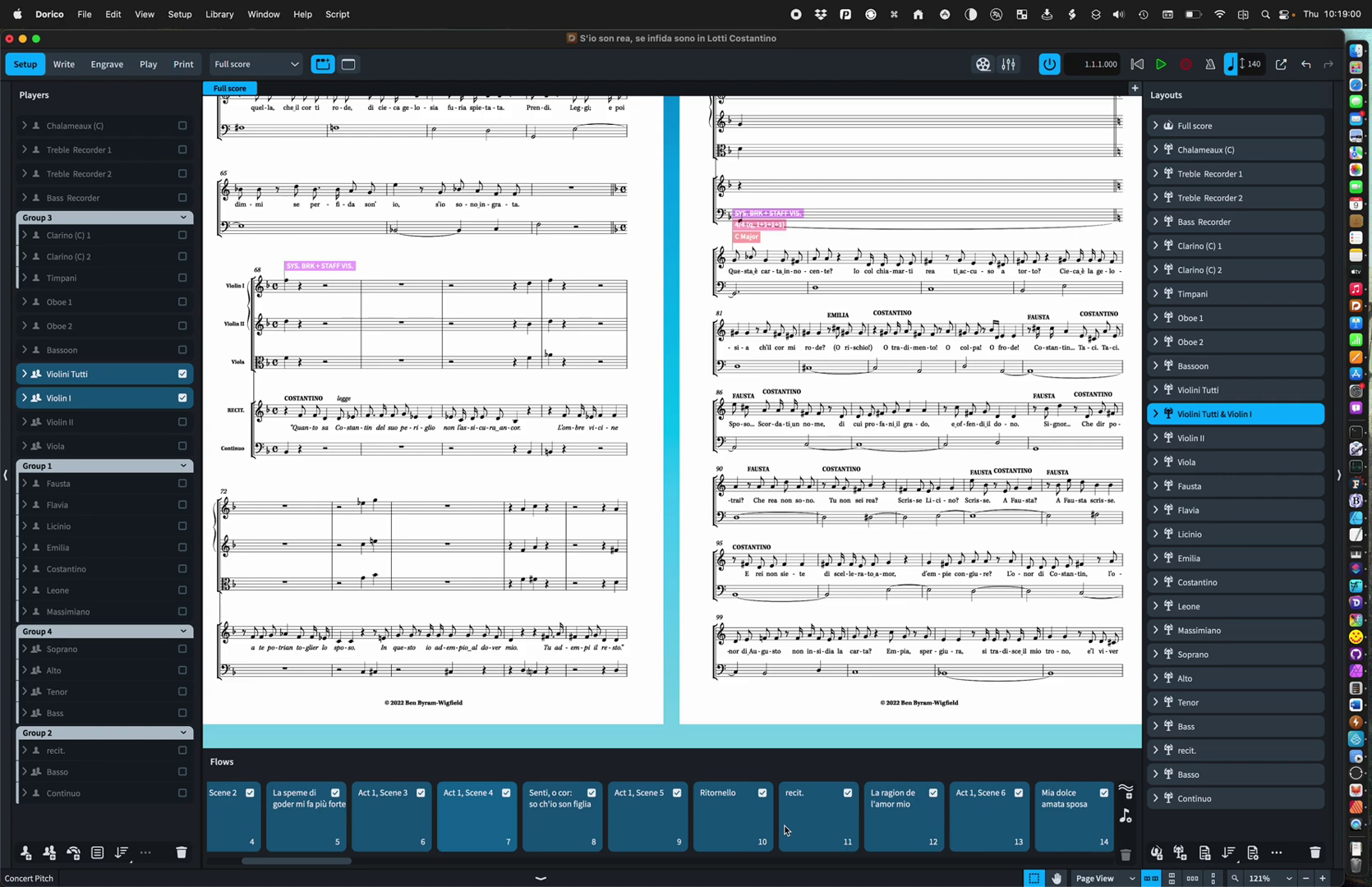
scroll(902, 819, "right", 5)
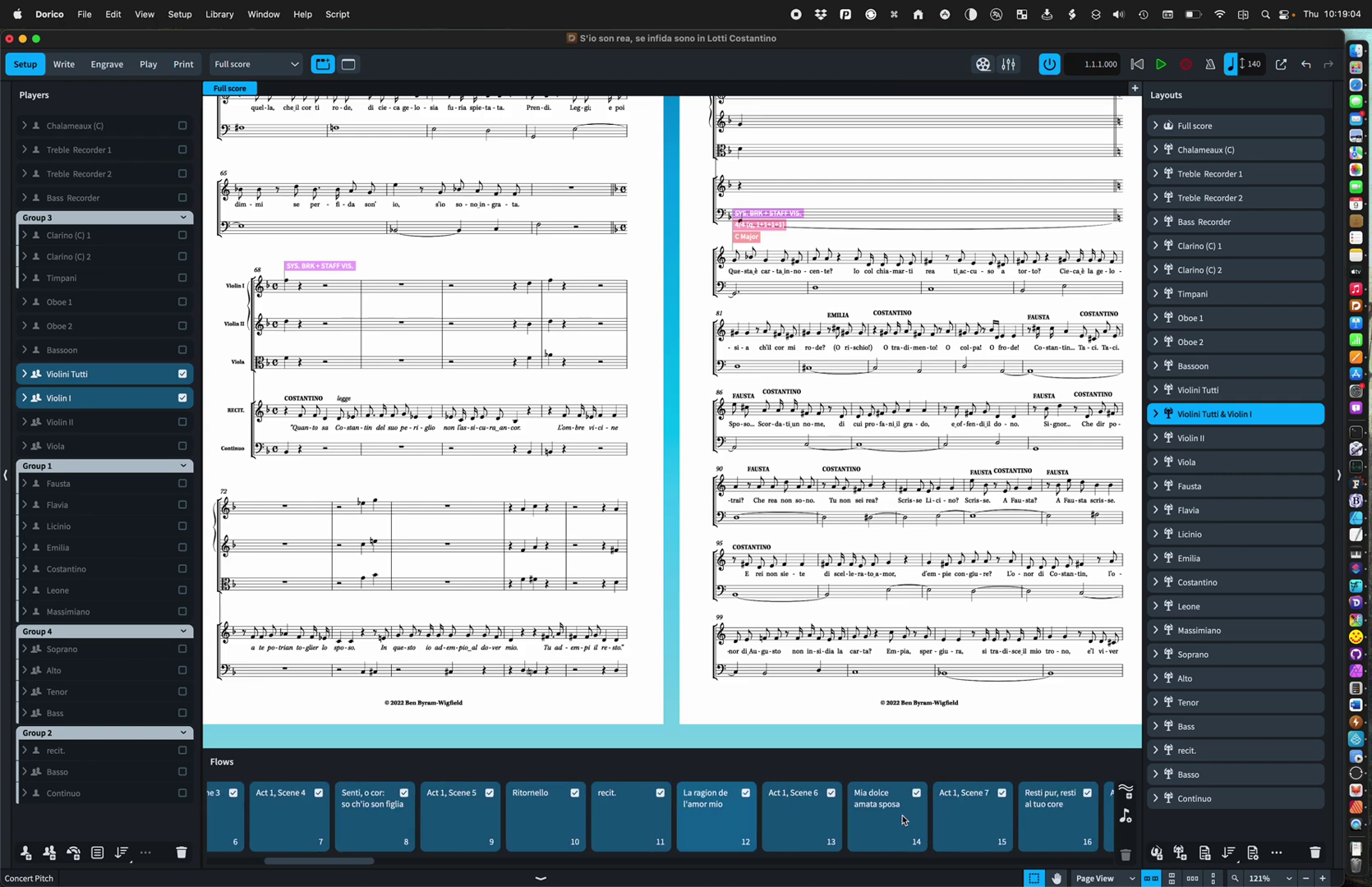
Jump to flow 18 and scroll the full score to pages 41–42, where Act 1, Scene 9 begins.
left_click(1003, 817)
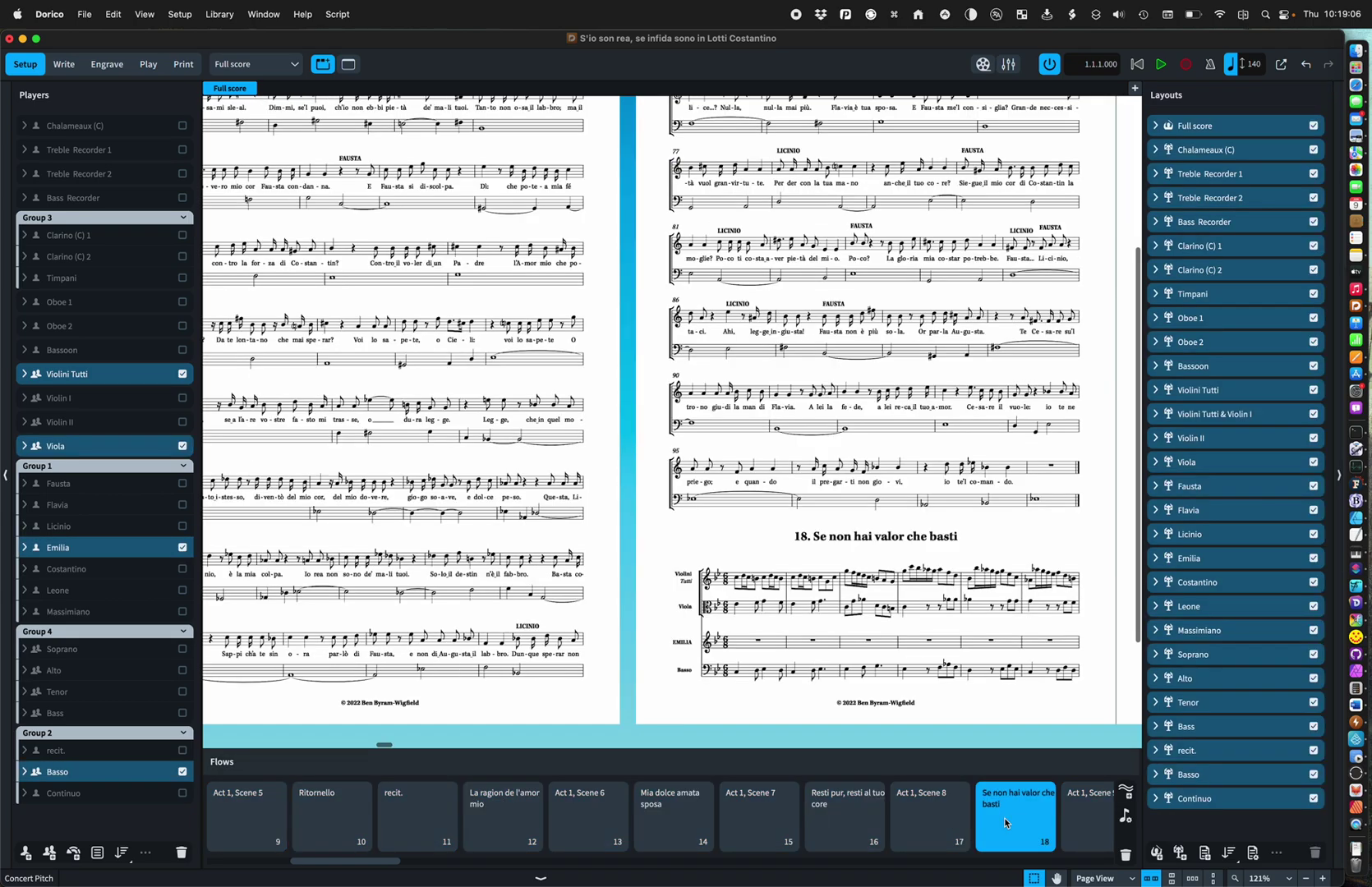
scroll(722, 574, "right", 10)
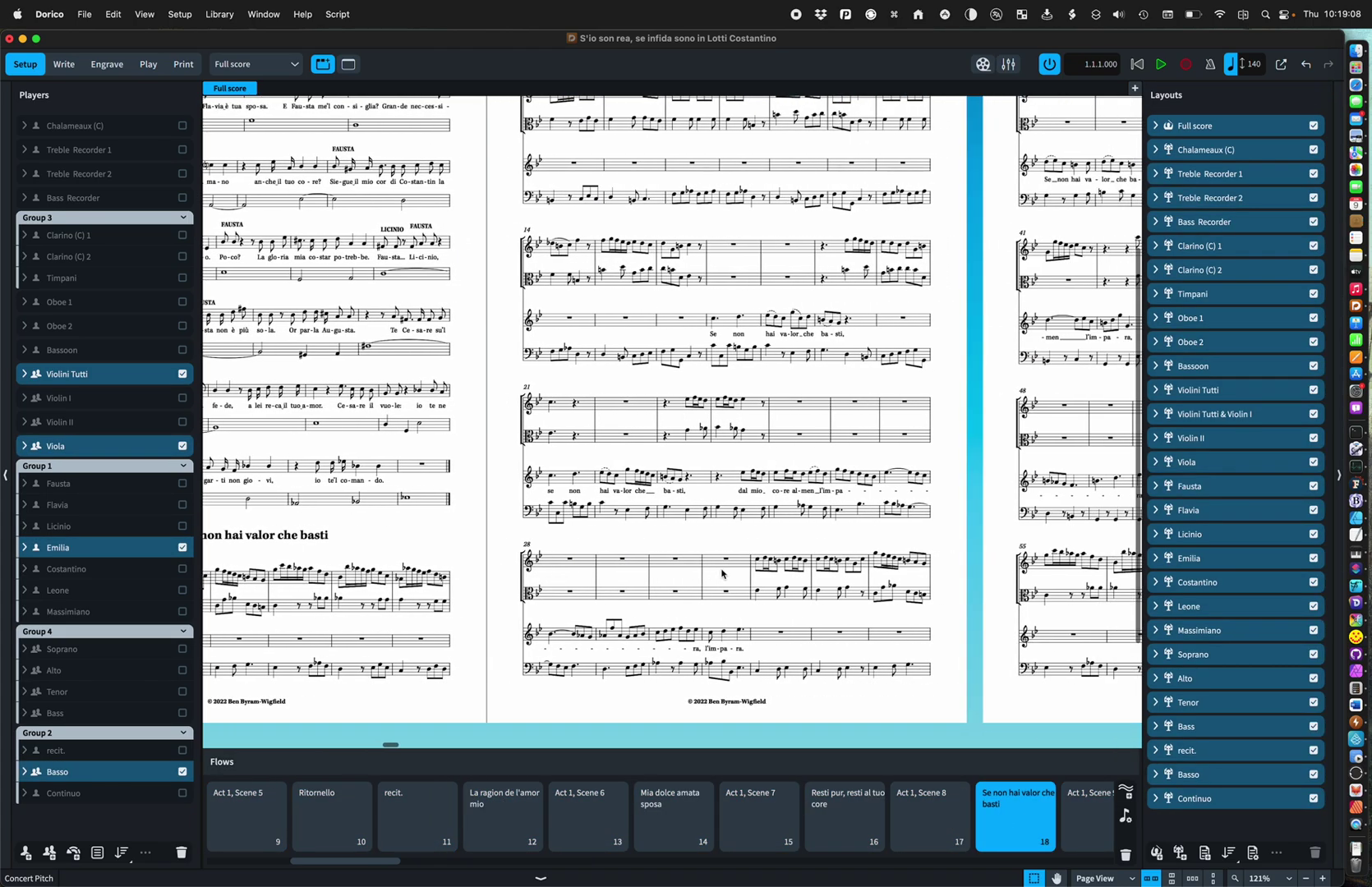
scroll(722, 574, "right", 15)
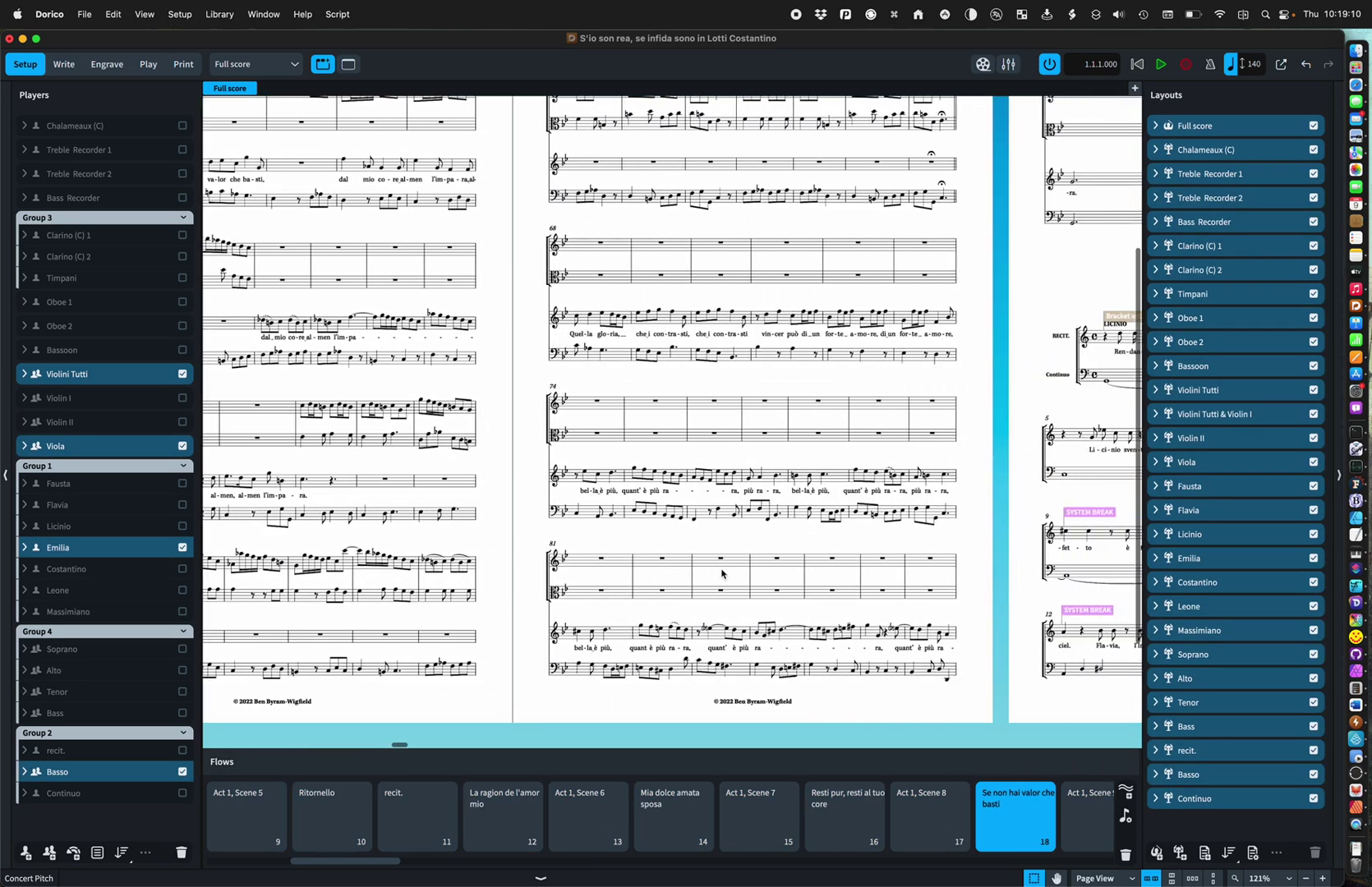
scroll(722, 574, "up", 2)
scroll(722, 574, "up", 3)
scroll(722, 573, "right", 2)
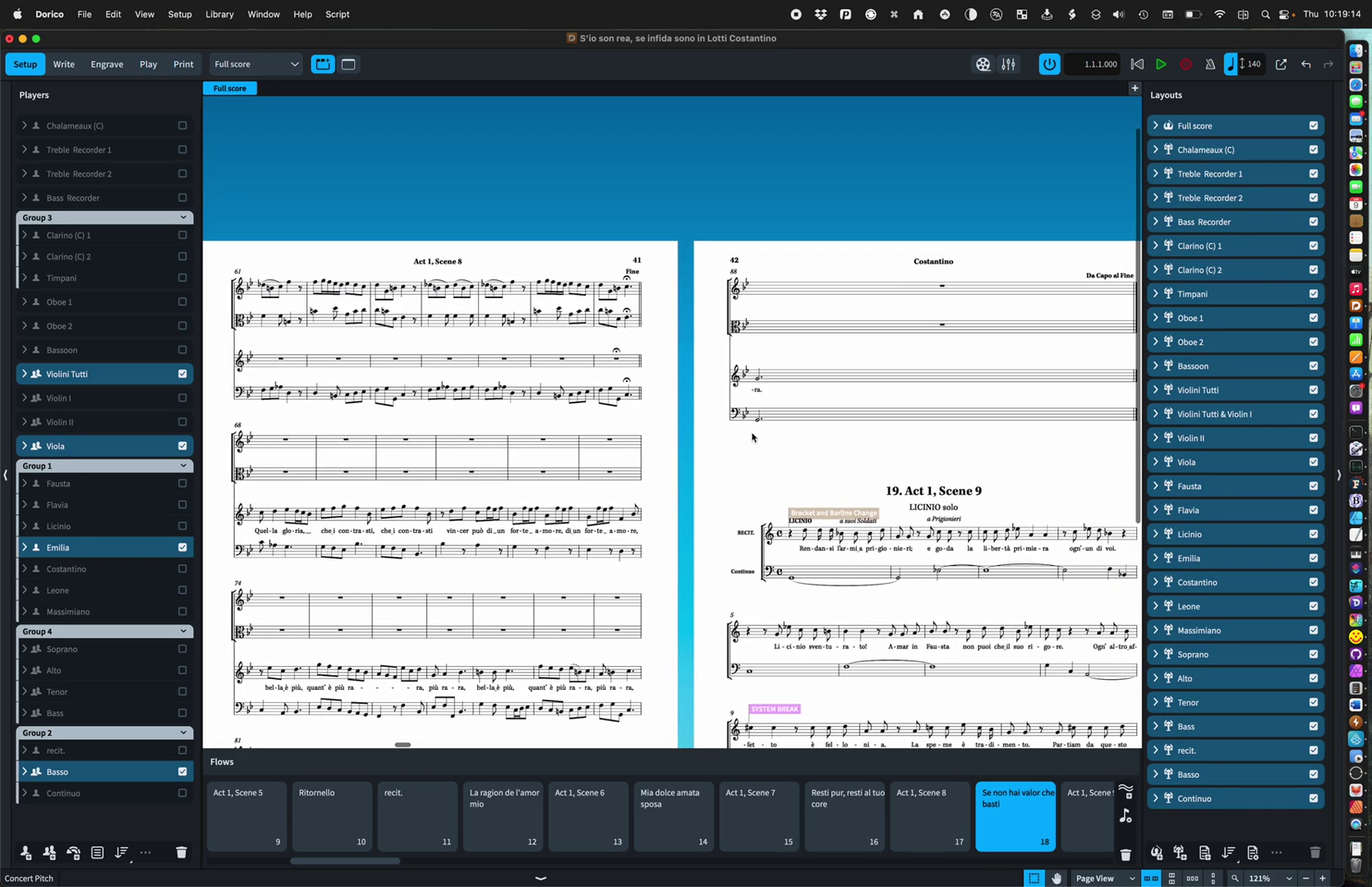
scroll(755, 440, "right", 2)
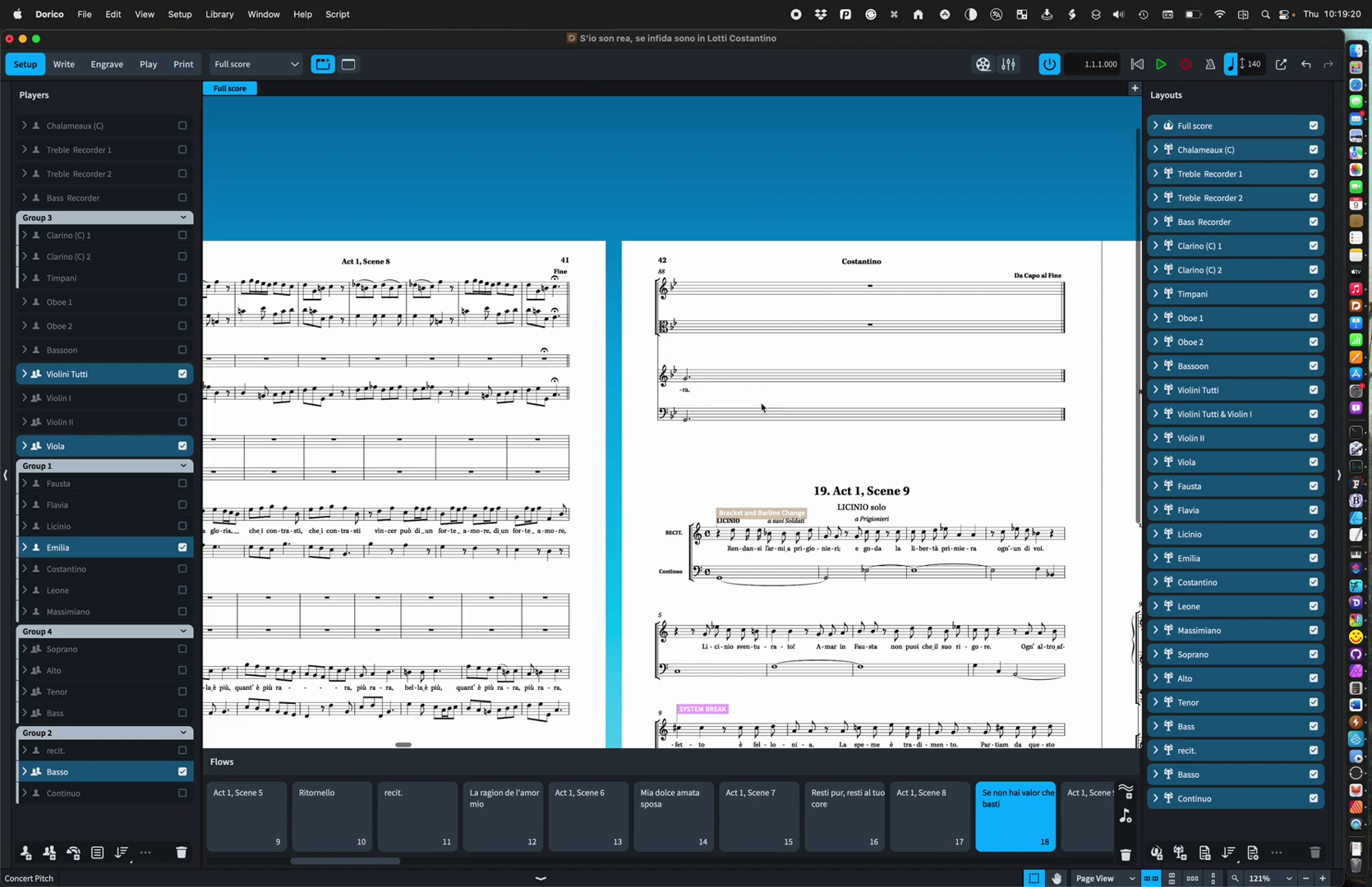
scroll(763, 404, "left", 2)
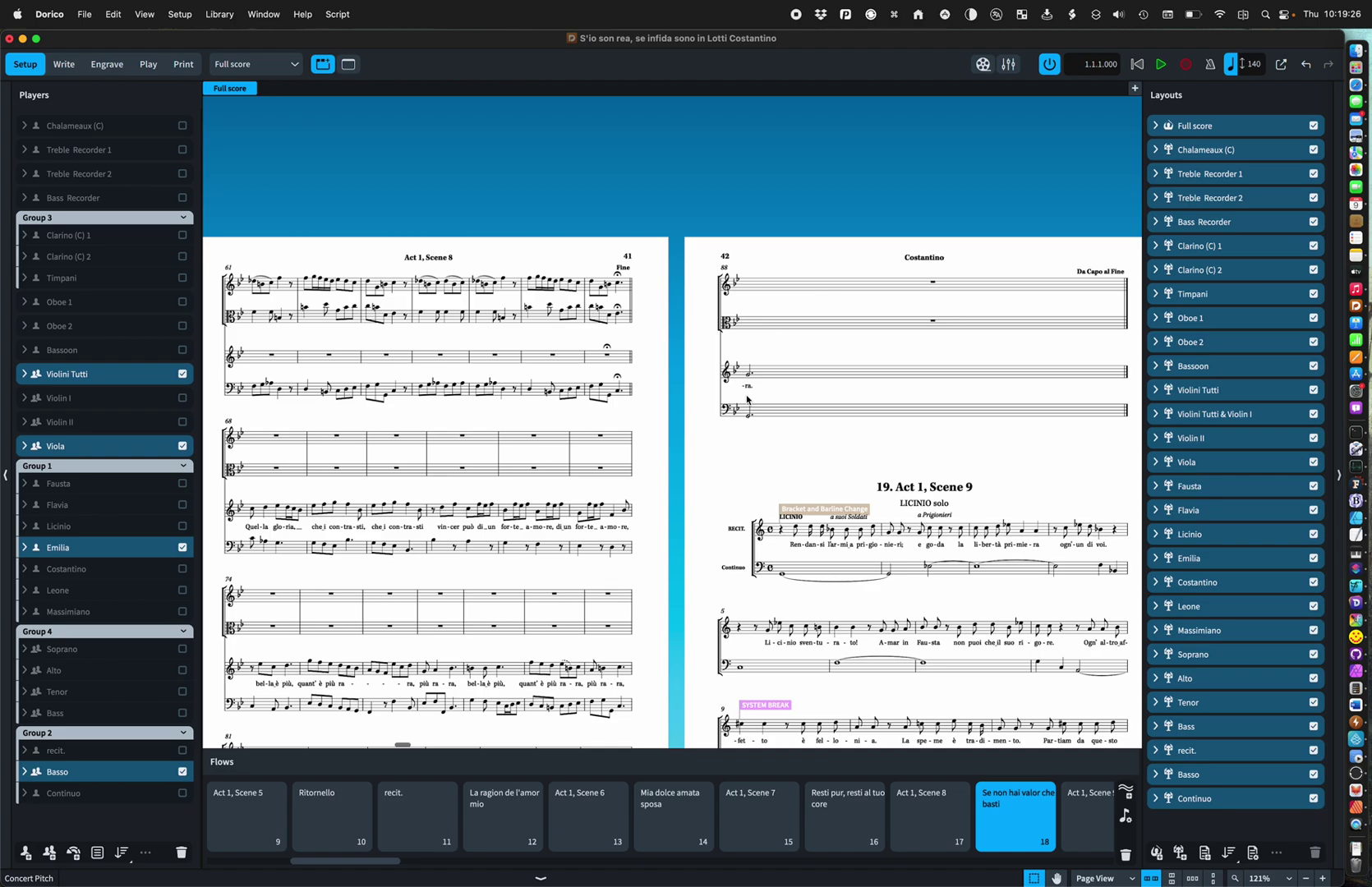
left_click(91, 72)
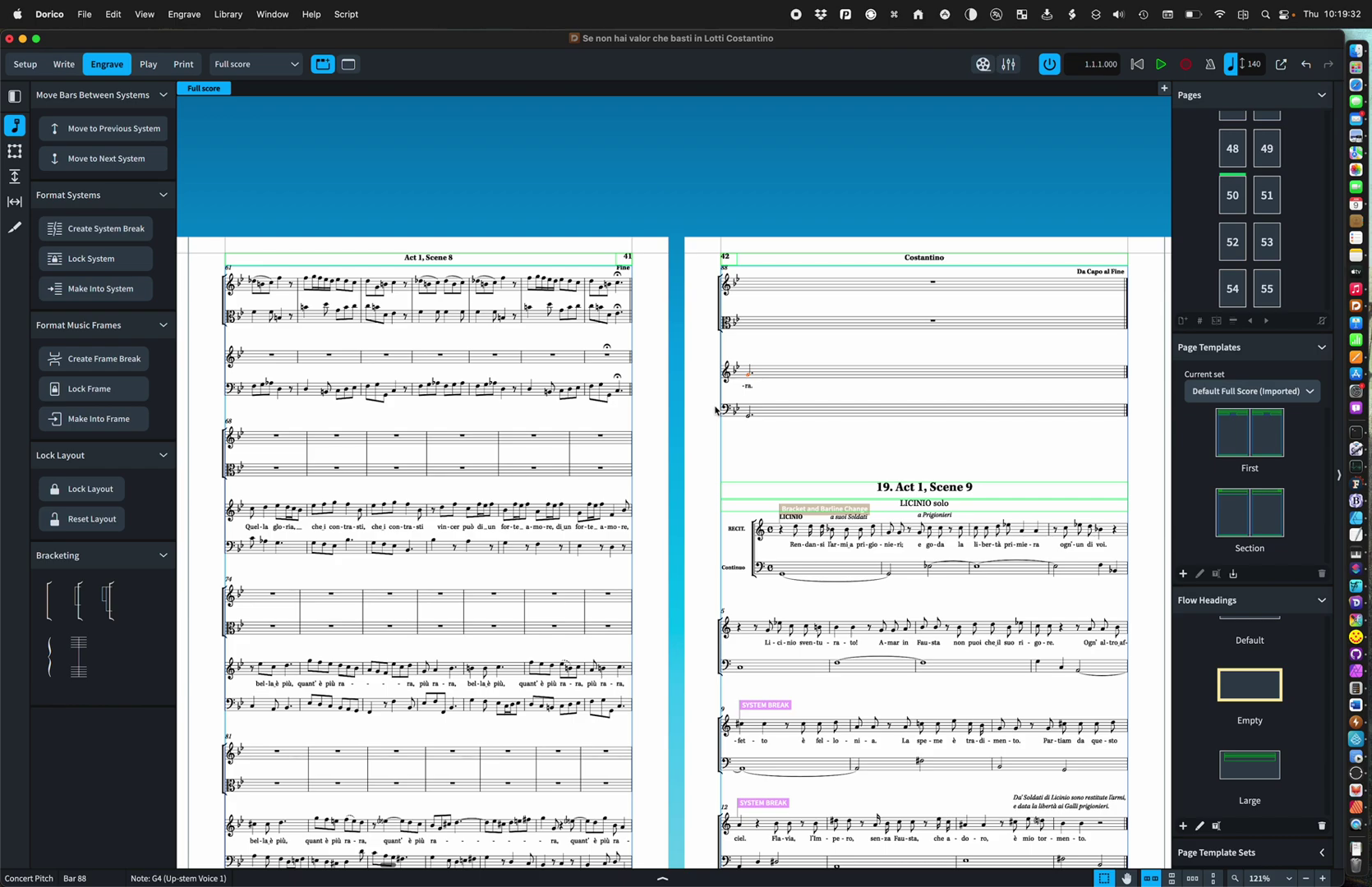
Move bar 88 back onto page 41 so page 42 starts with Scene 9.
key("alt+shift+Up")
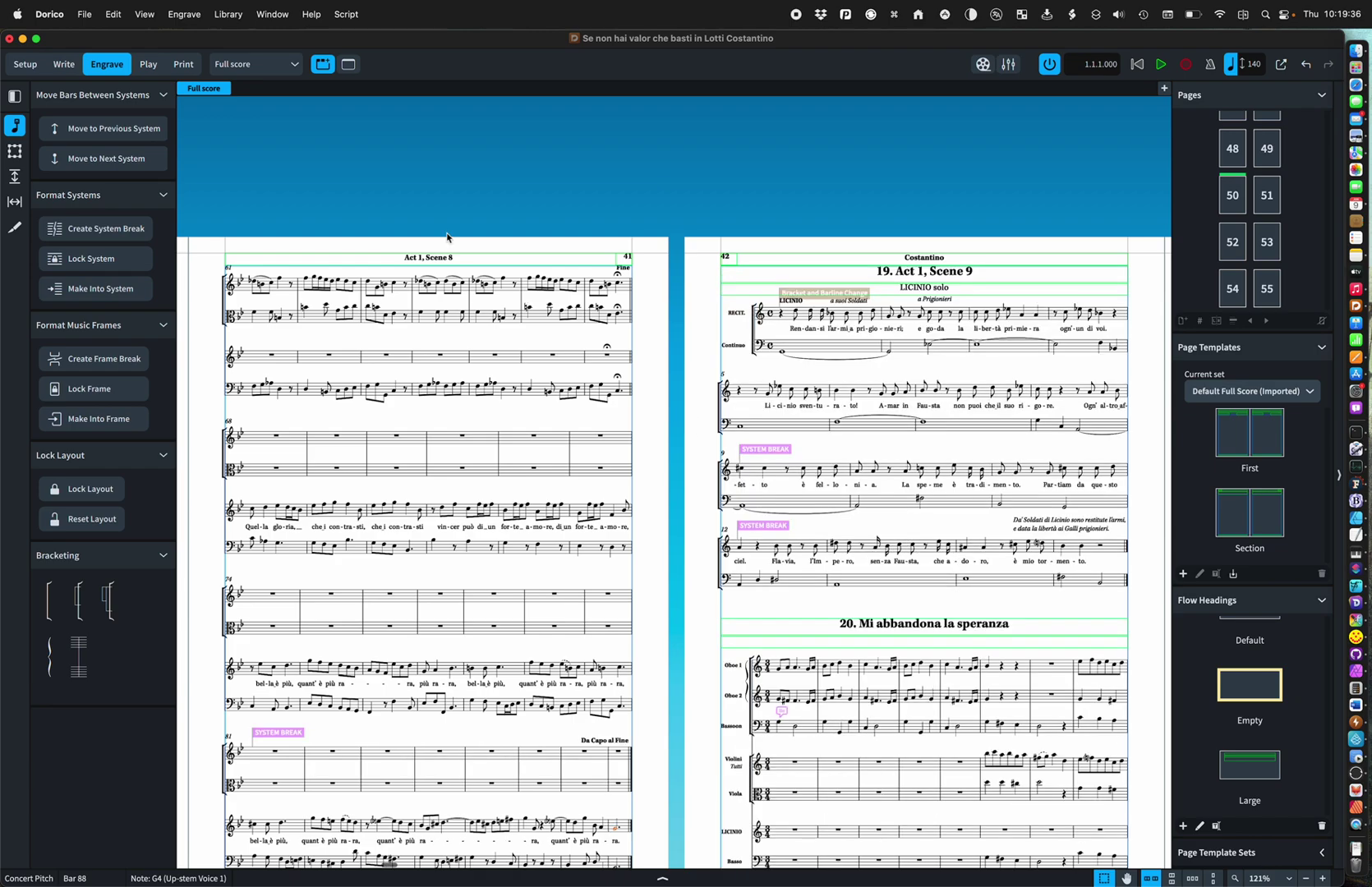
left_click(177, 13)
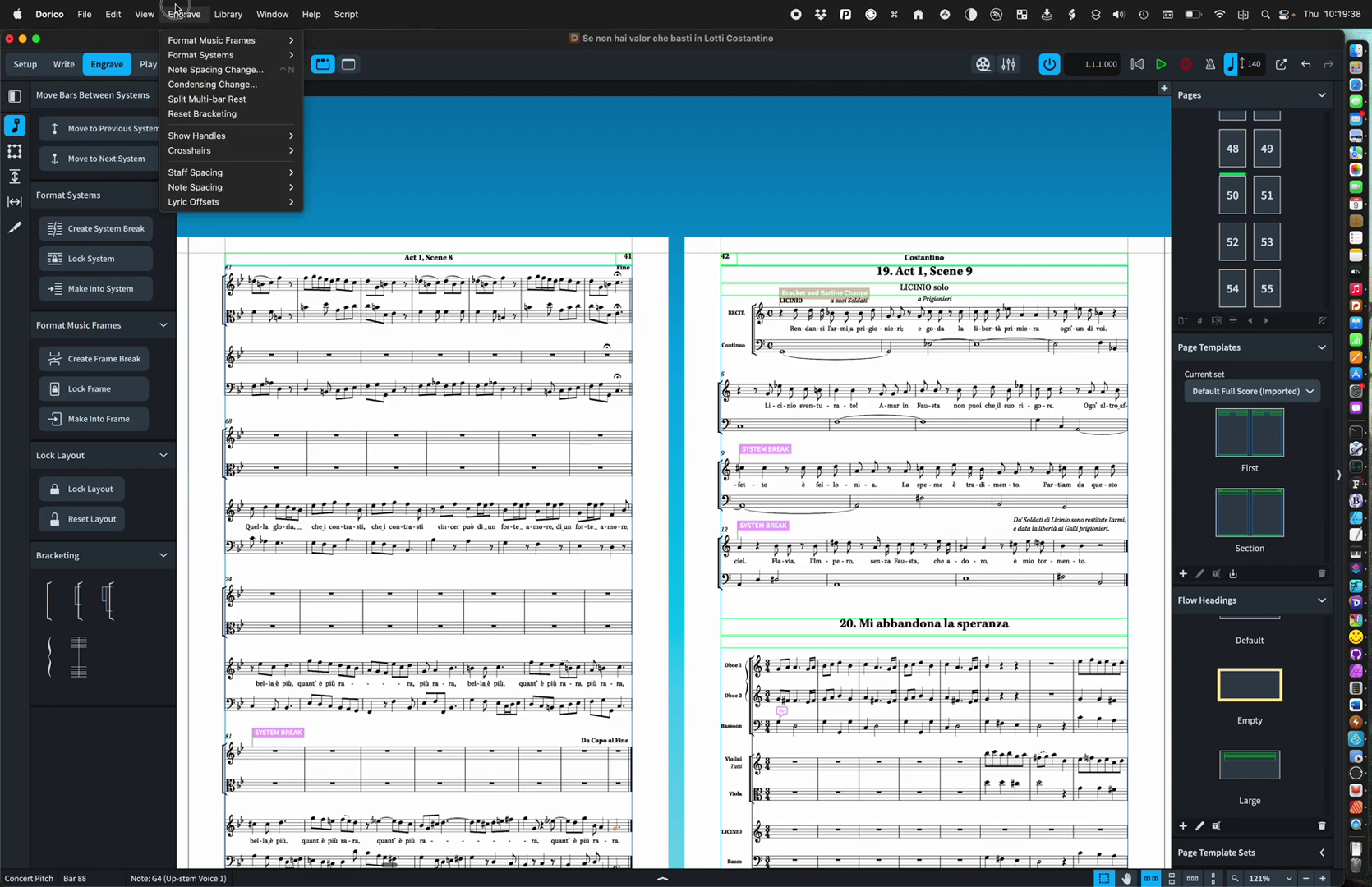
left_click(180, 14)
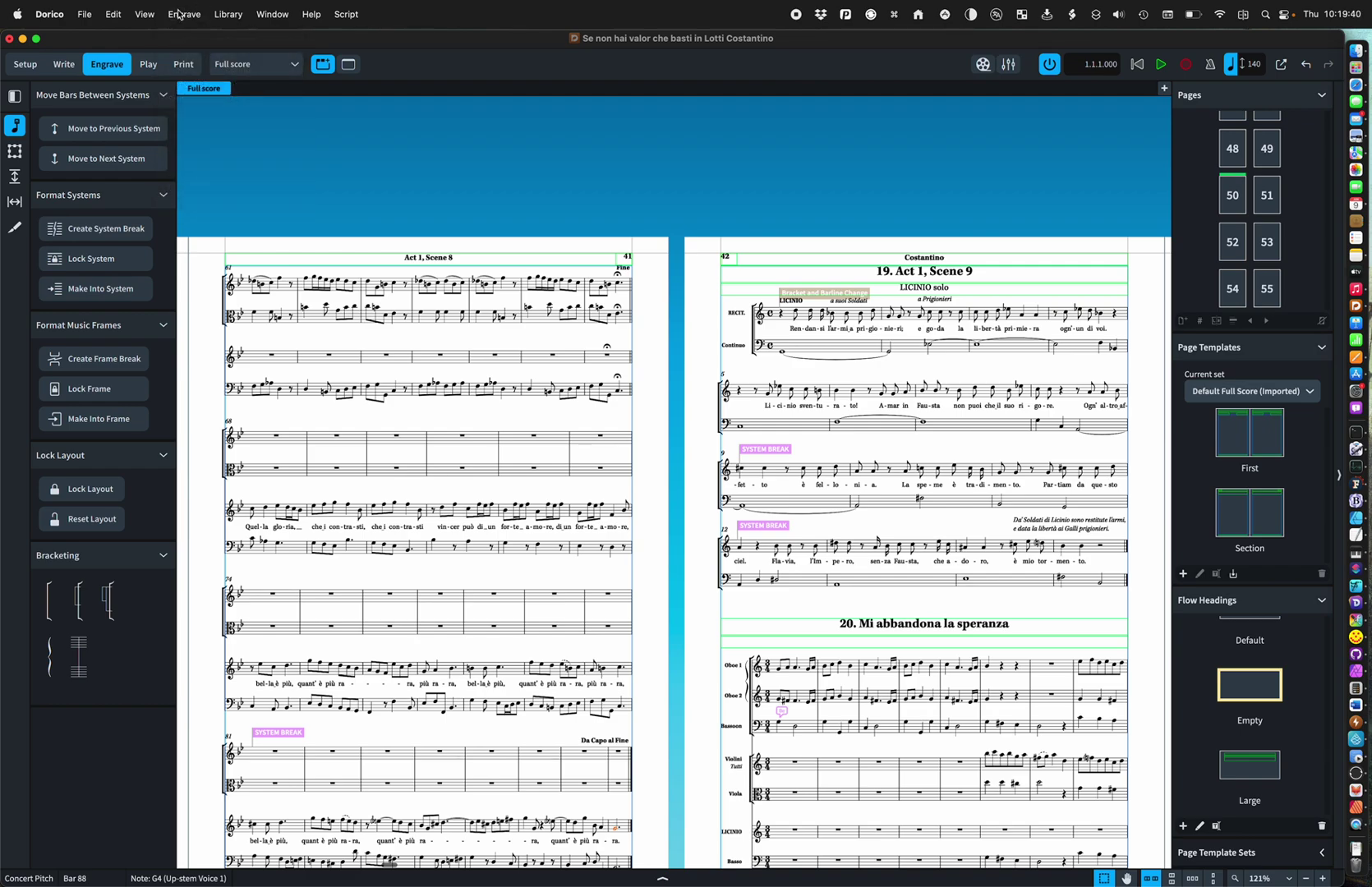
Scroll to pages 38–39, where aria 18 begins, and clear the selection.
scroll(400, 549, "down", 2)
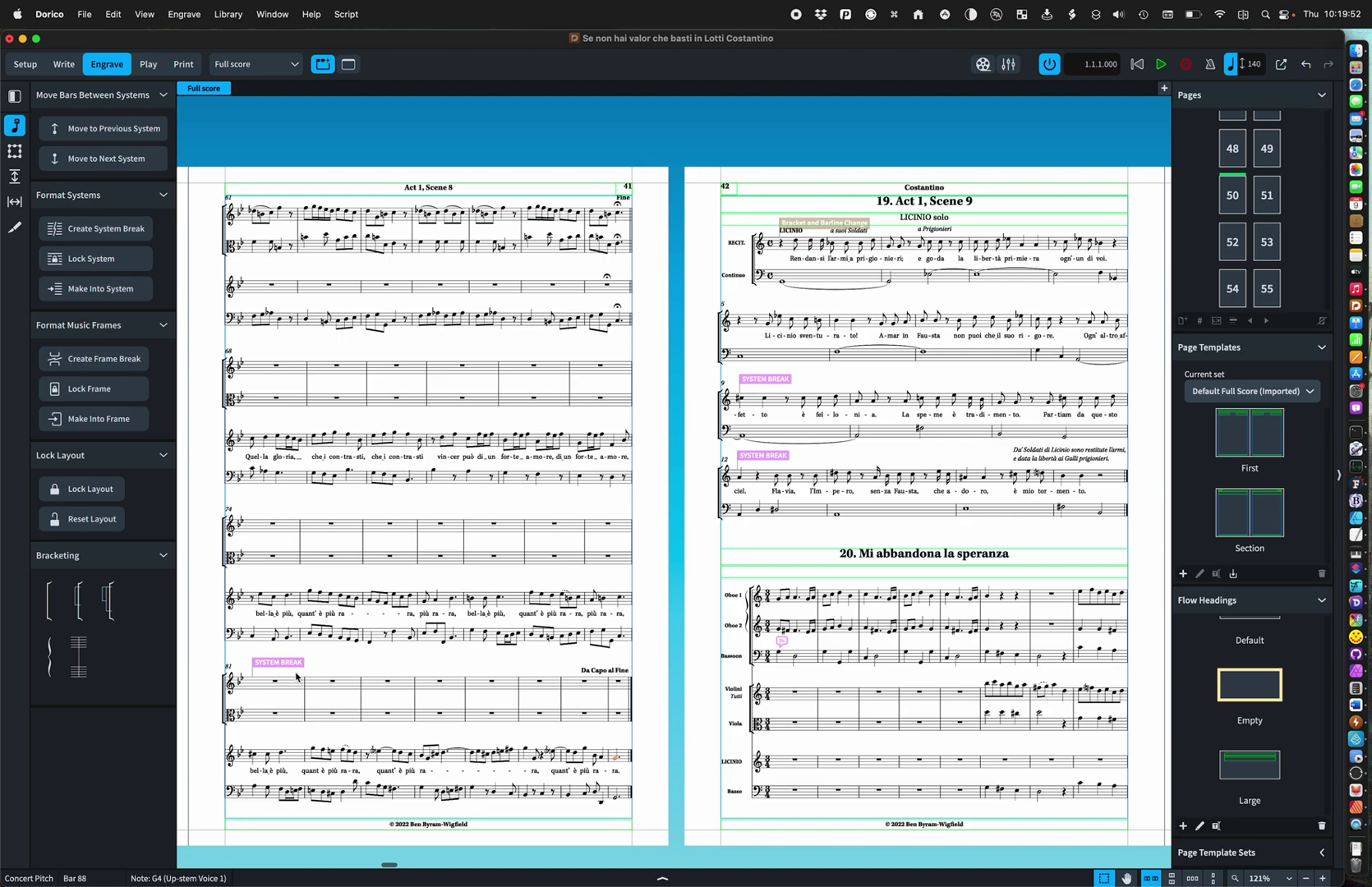
scroll(297, 676, "left", 15)
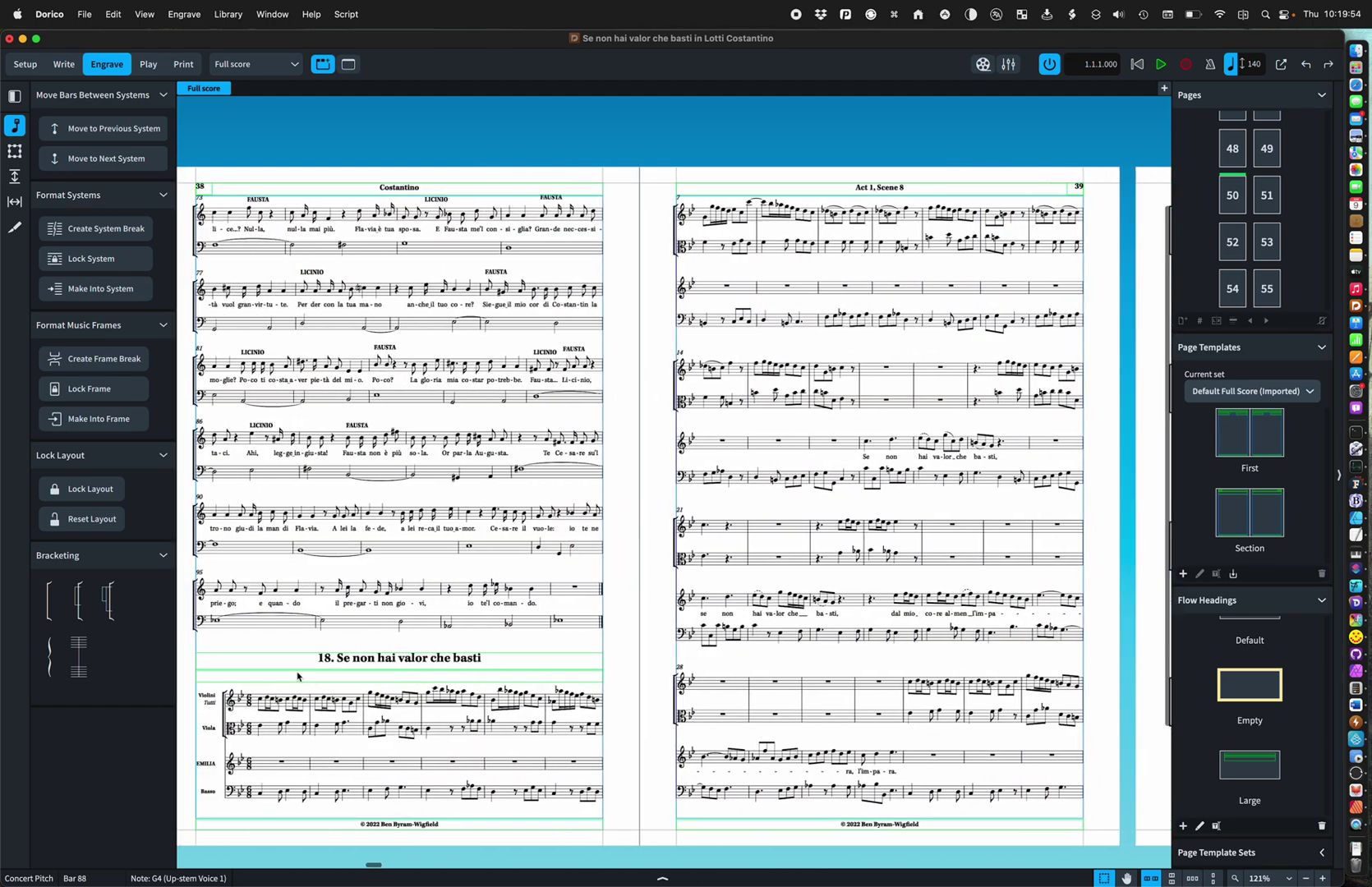
scroll(297, 677, "left", 2)
scroll(296, 676, "down", 2)
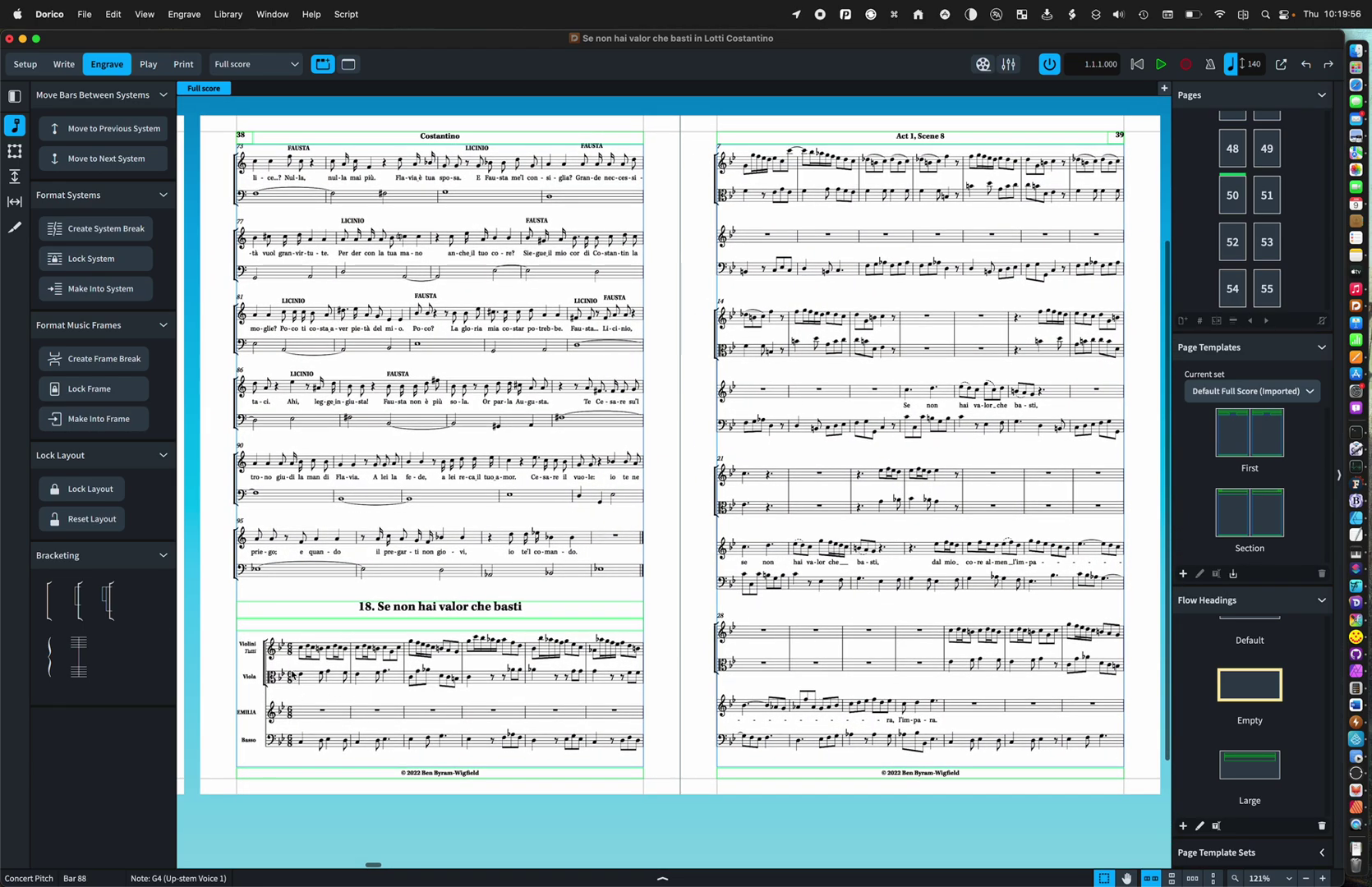
left_click(301, 695)
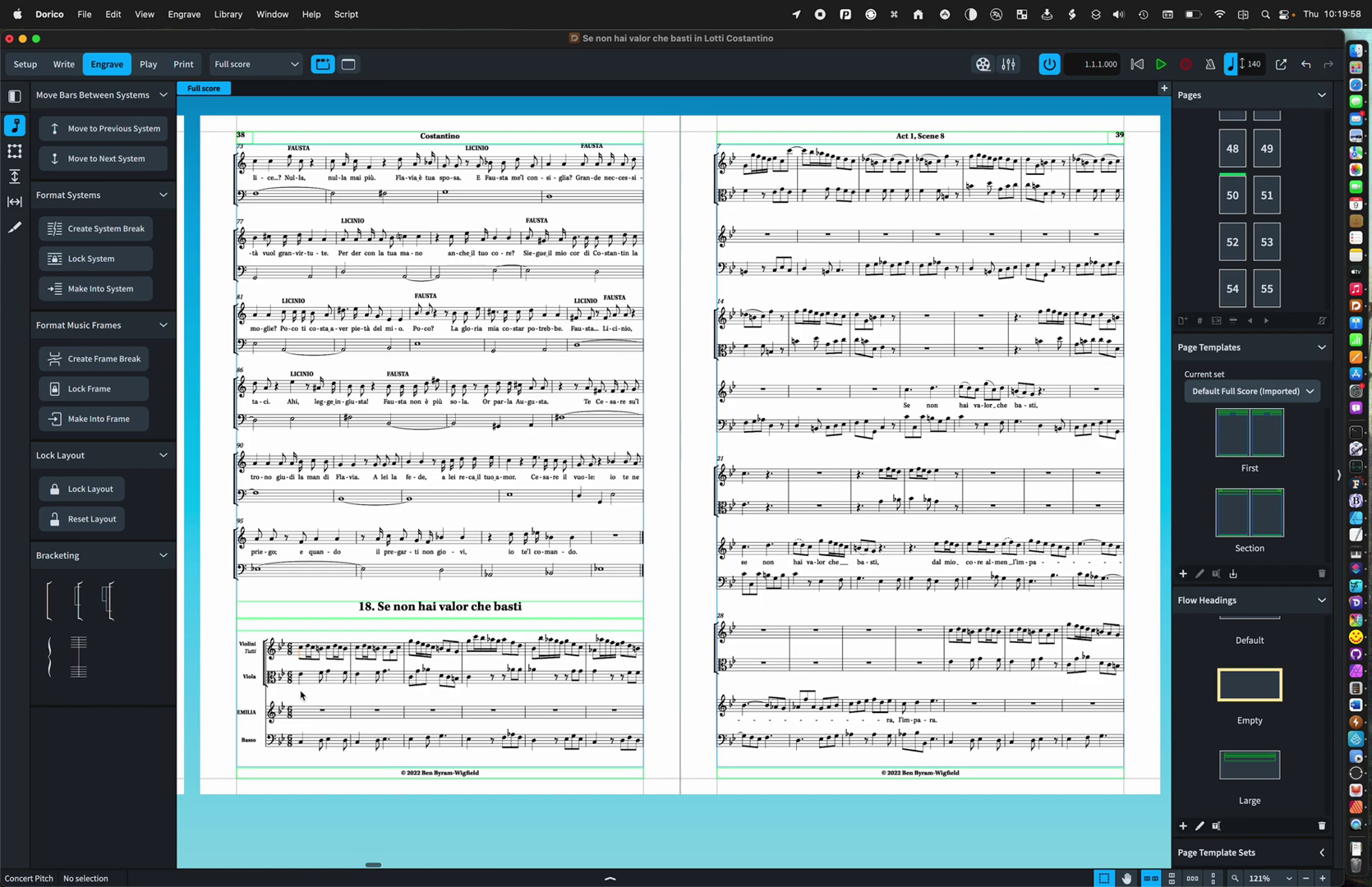
left_click(189, 9)
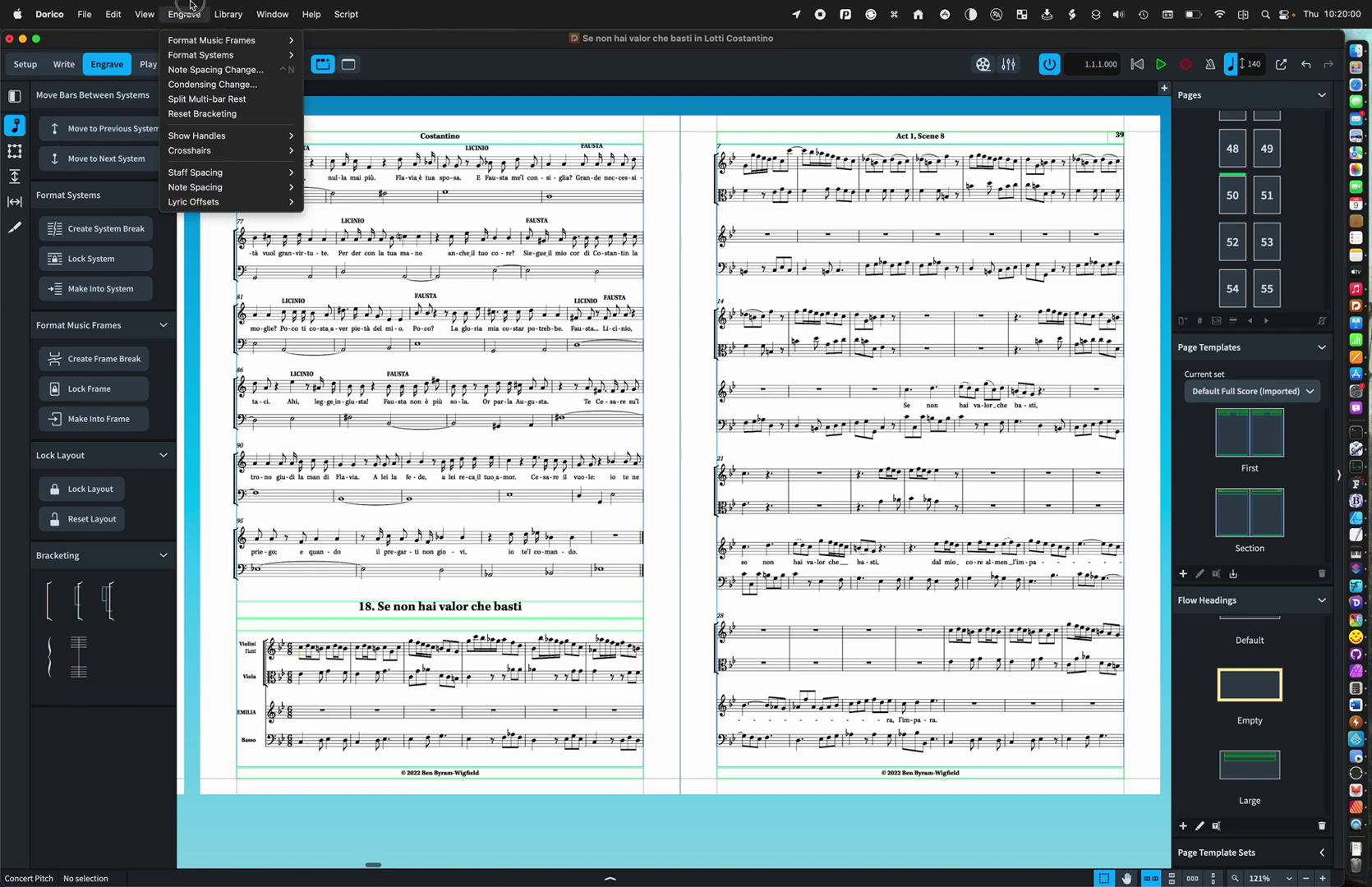
Add a note spacing change at aria 18, lowering the default crotchet space to 3 spaces.
left_click(215, 70)
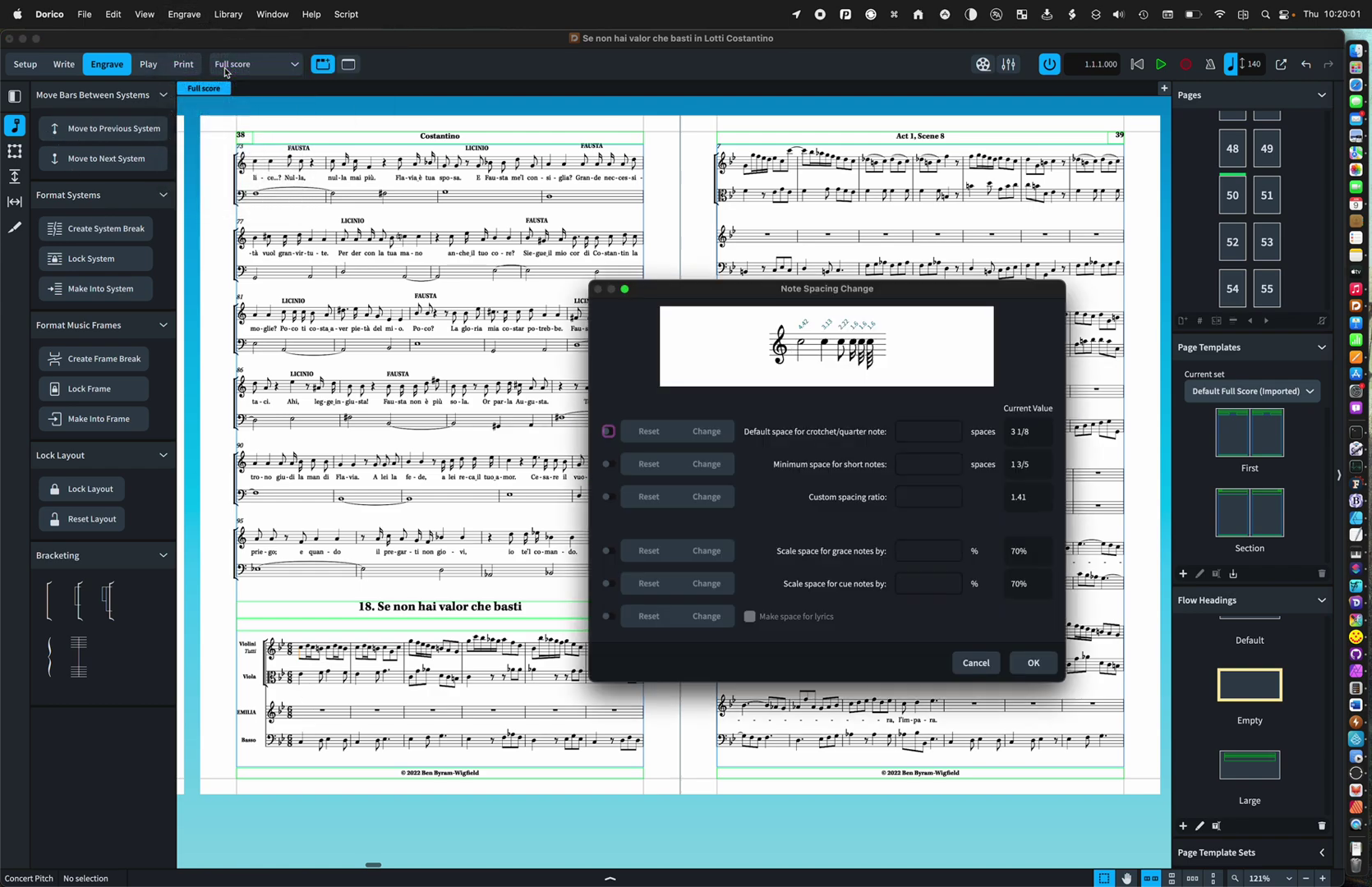
left_click(608, 430)
left_click(702, 433)
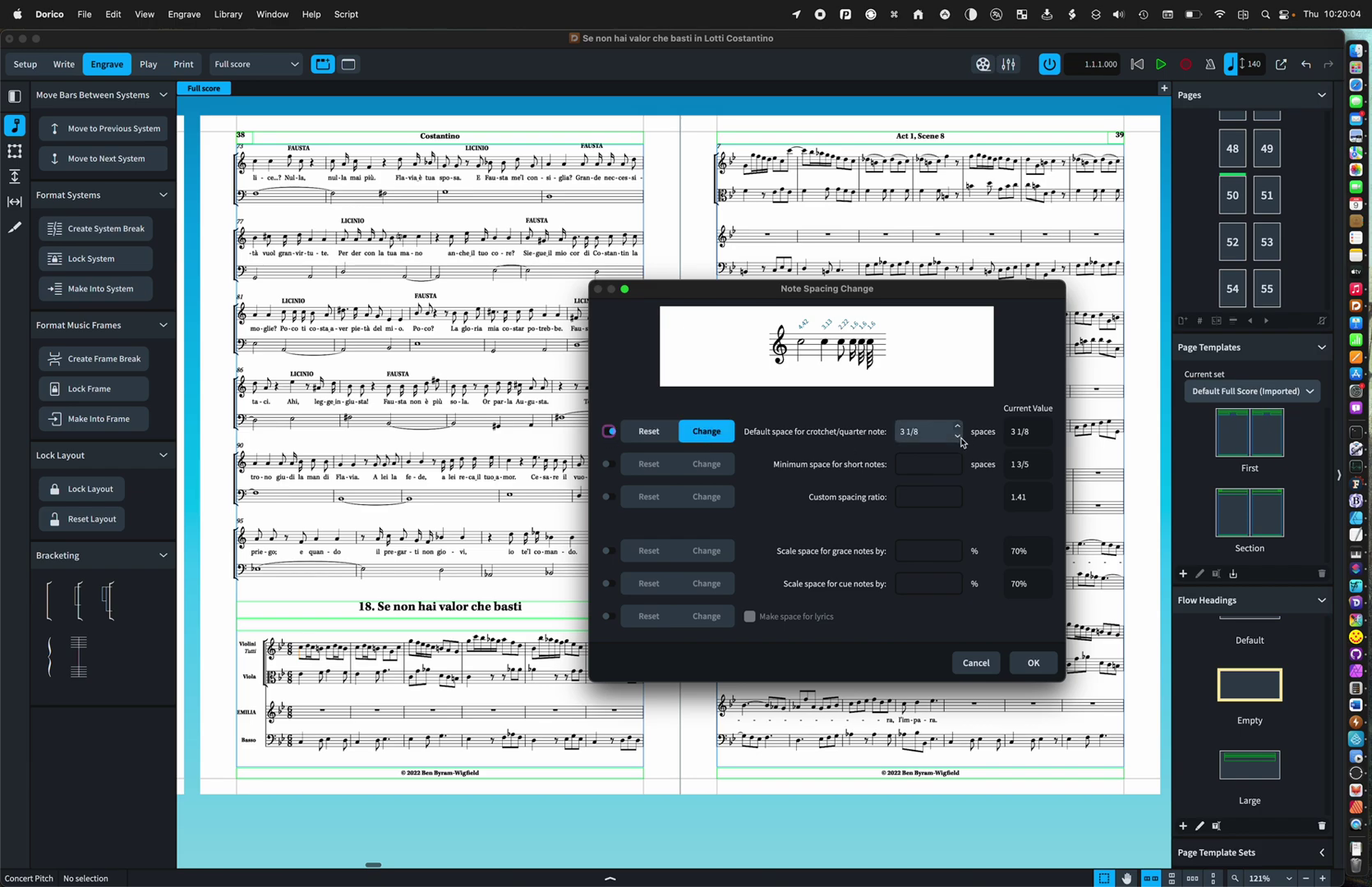
left_click(958, 437)
left_click(1035, 665)
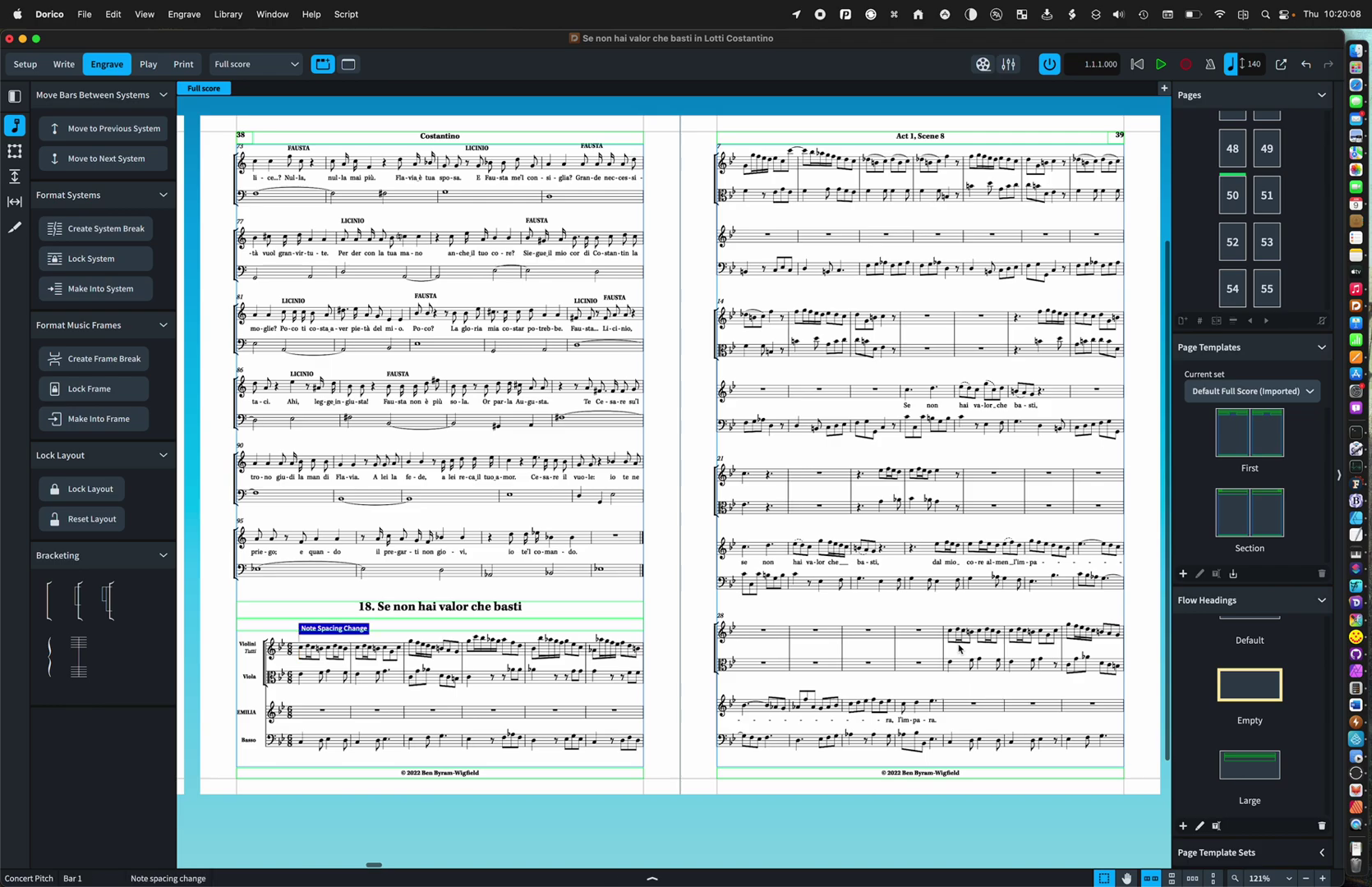
Scroll through the score to review the tighter note spacing.
scroll(959, 648, "right", 10)
scroll(959, 649, "right", 5)
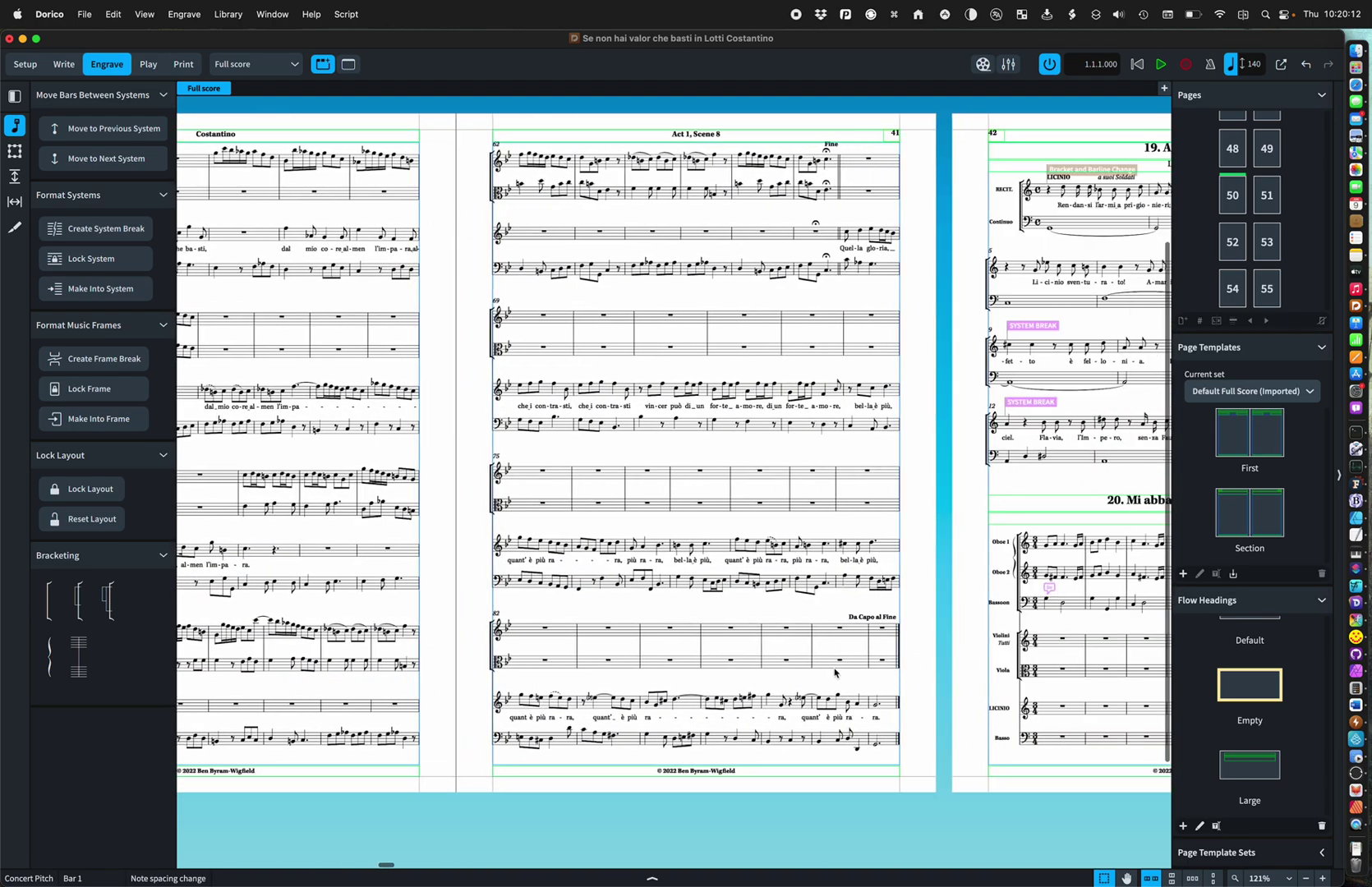
scroll(835, 673, "left", 5)
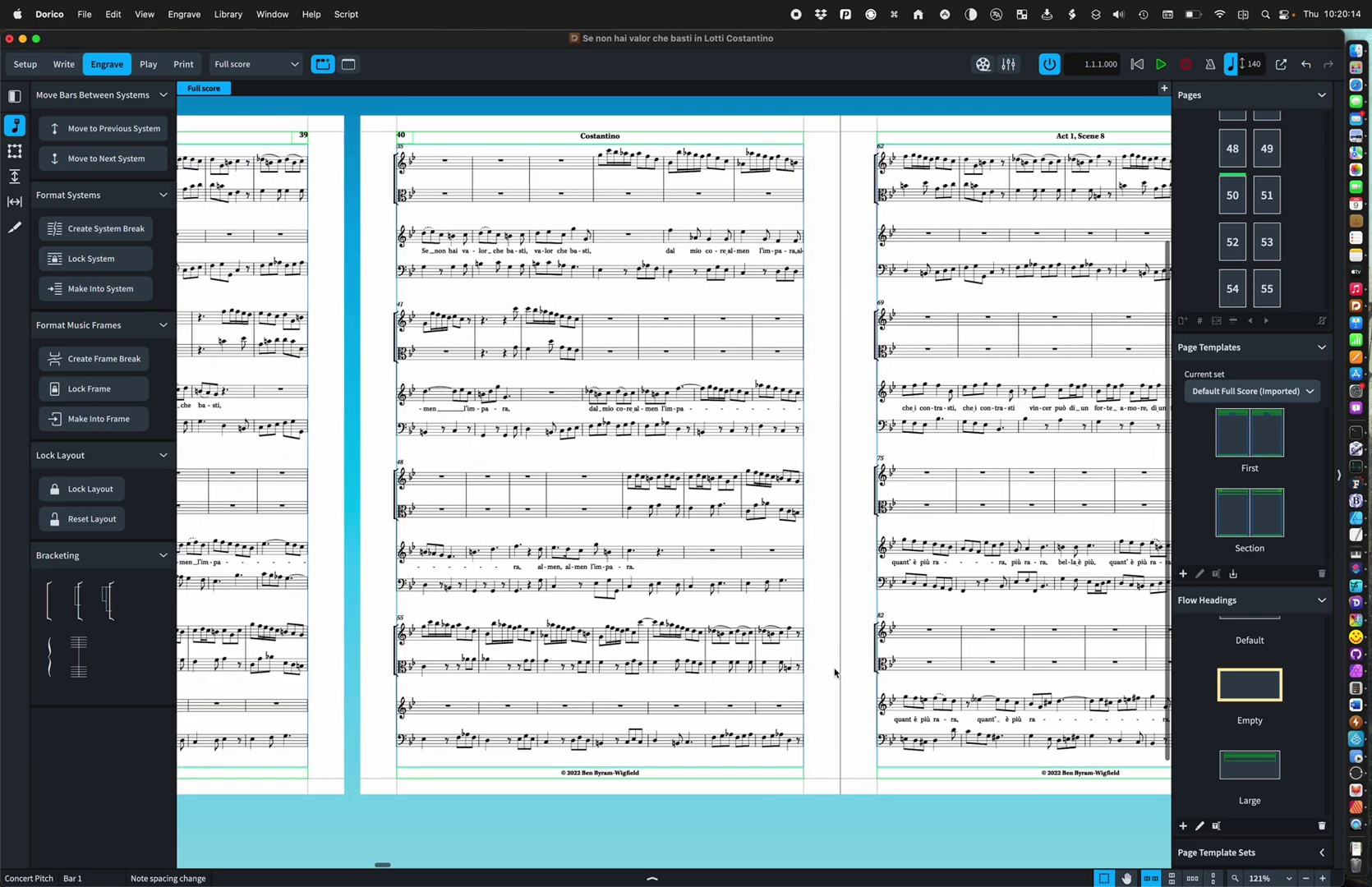
scroll(835, 673, "right", 3)
scroll(885, 713, "left", 5)
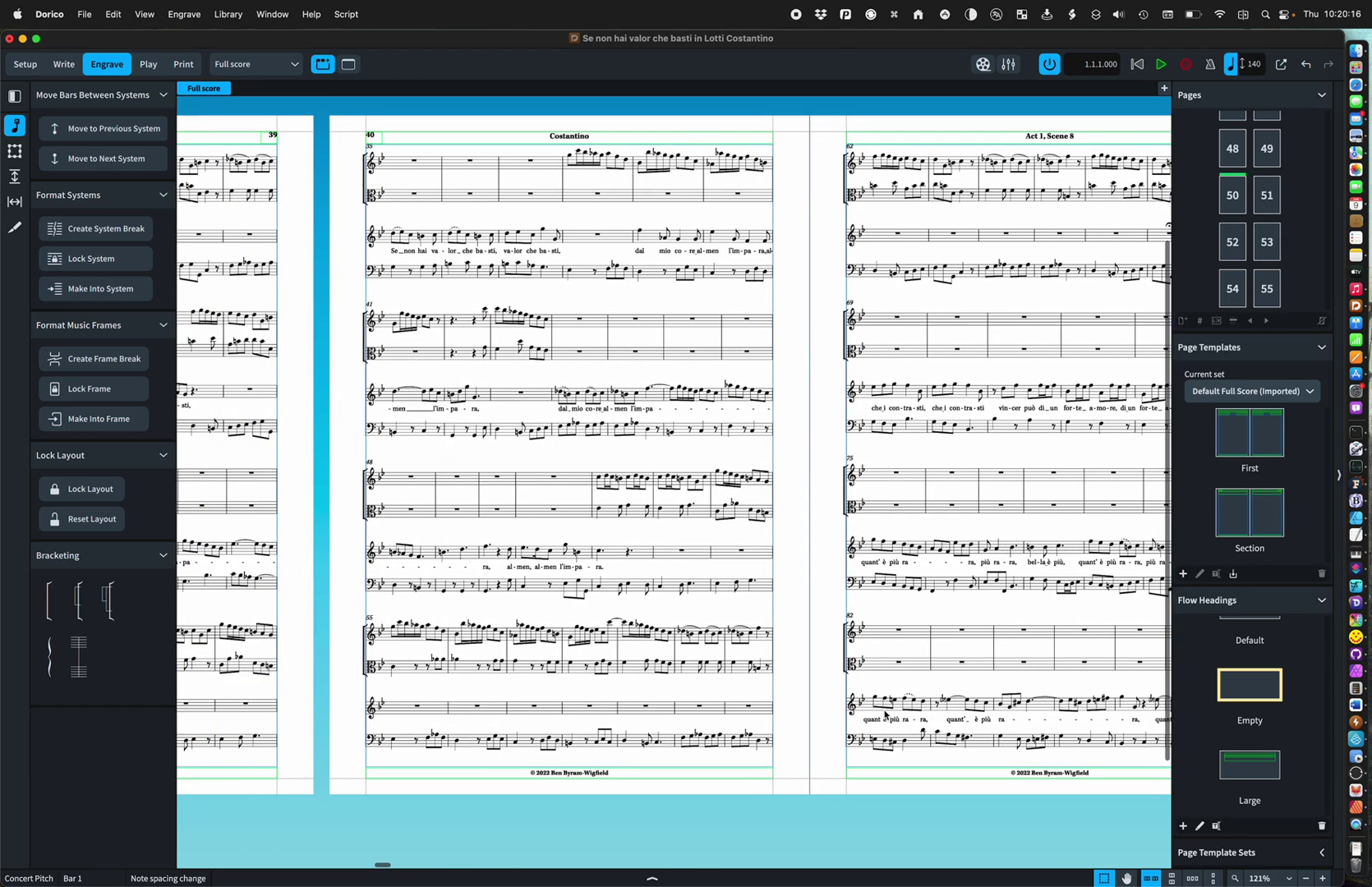
scroll(885, 714, "left", 5)
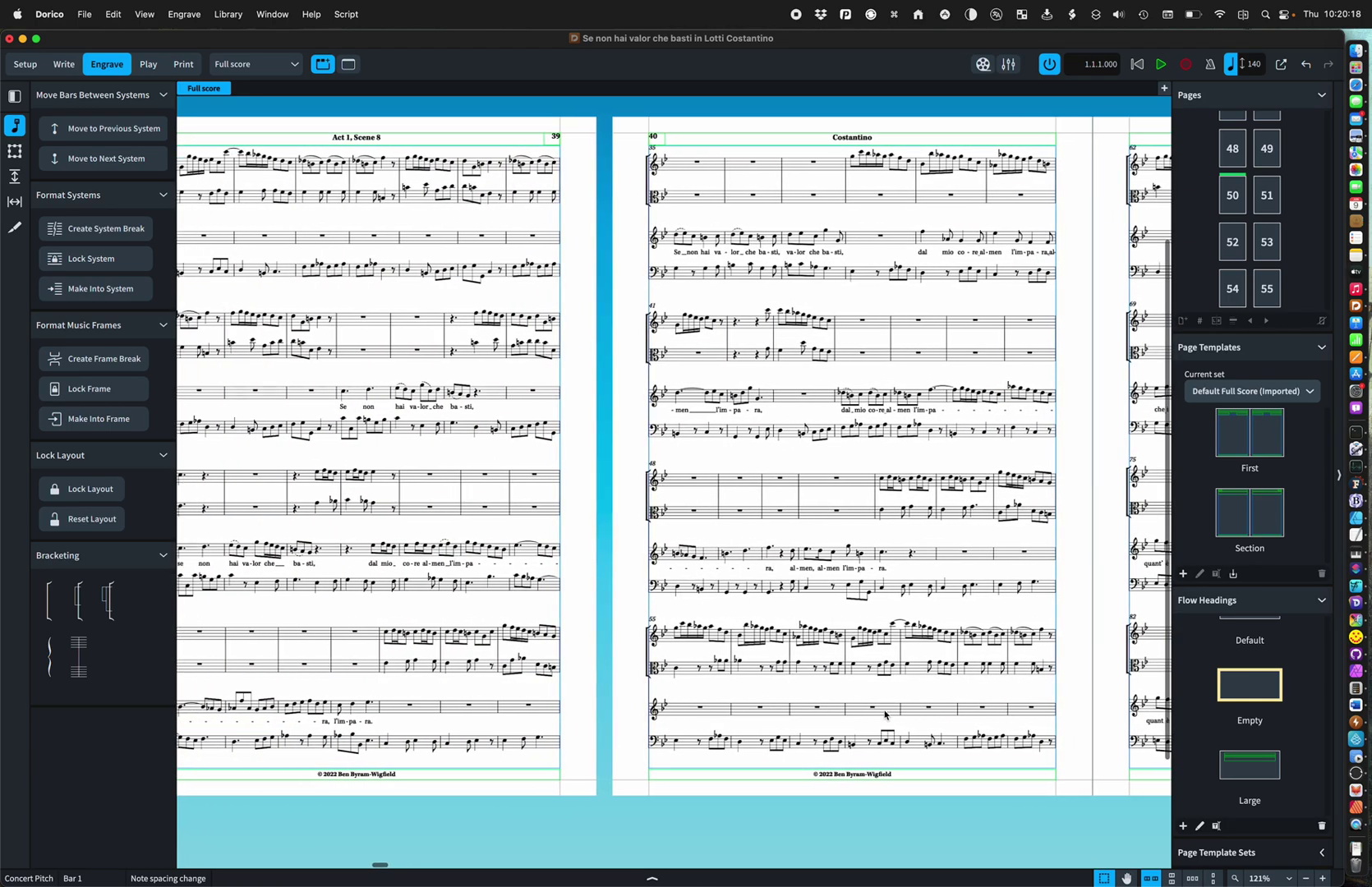
scroll(884, 714, "left", 2)
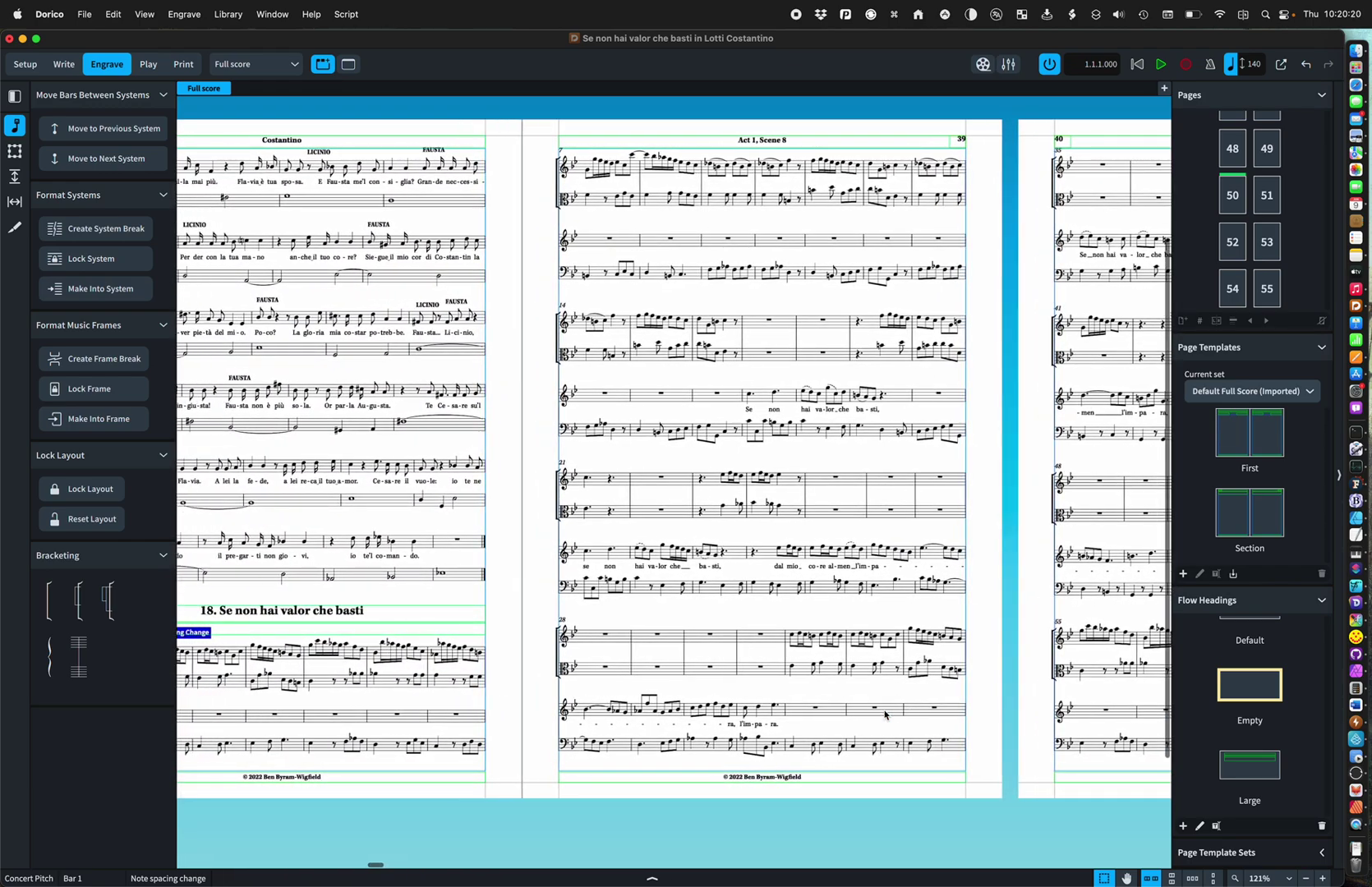
scroll(885, 714, "left", 2)
Raise the aria 18 note spacing change to 3 5/8 spaces per crotchet.
double_click(416, 631)
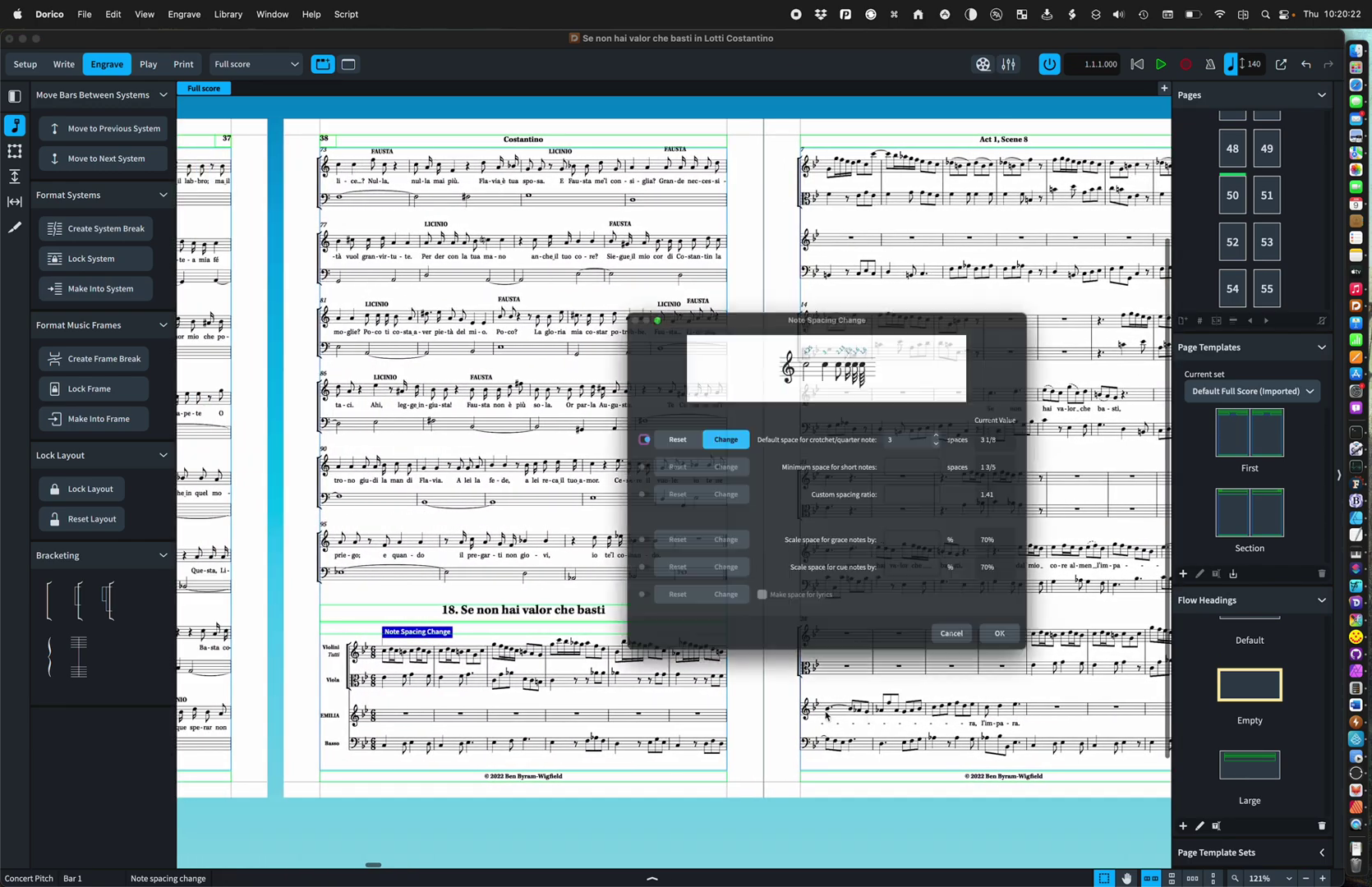
left_click(957, 428)
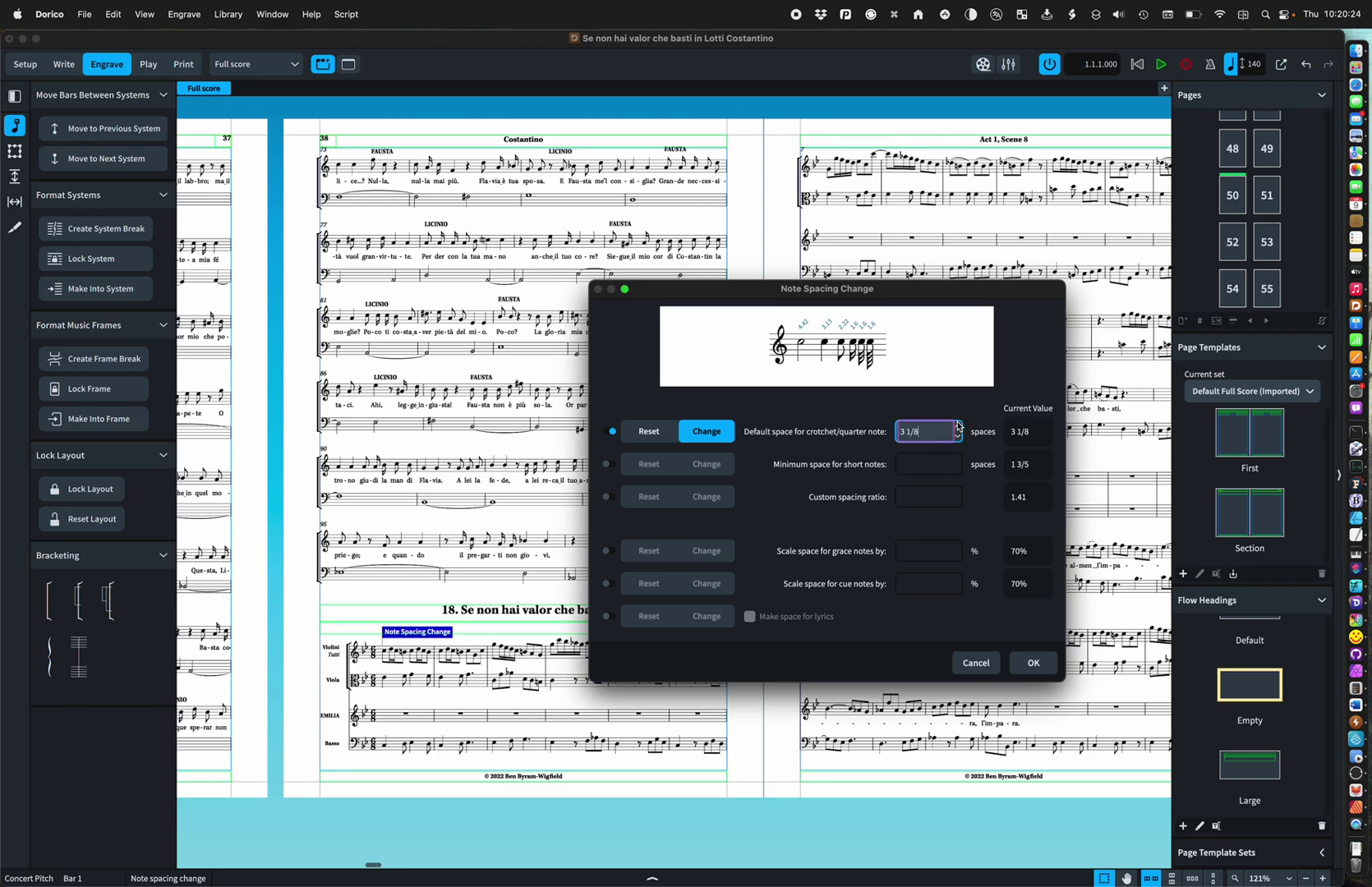
left_click(957, 427)
left_click(957, 428)
left_click(957, 427)
left_click(957, 427)
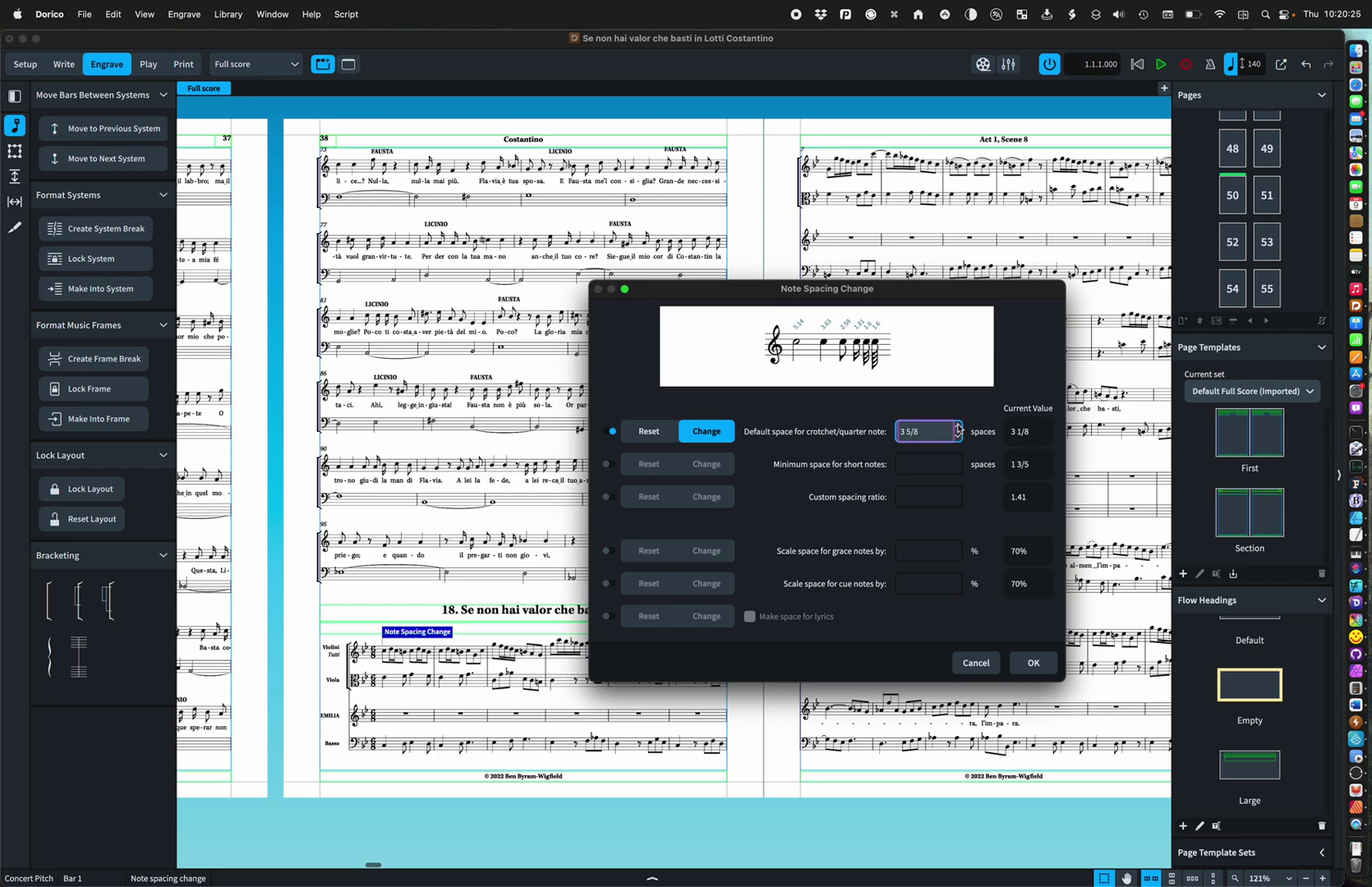
left_click(1019, 665)
Scroll the full score forward to Act 2, Scene 1 on pages 50–51.
scroll(1000, 688, "right", 10)
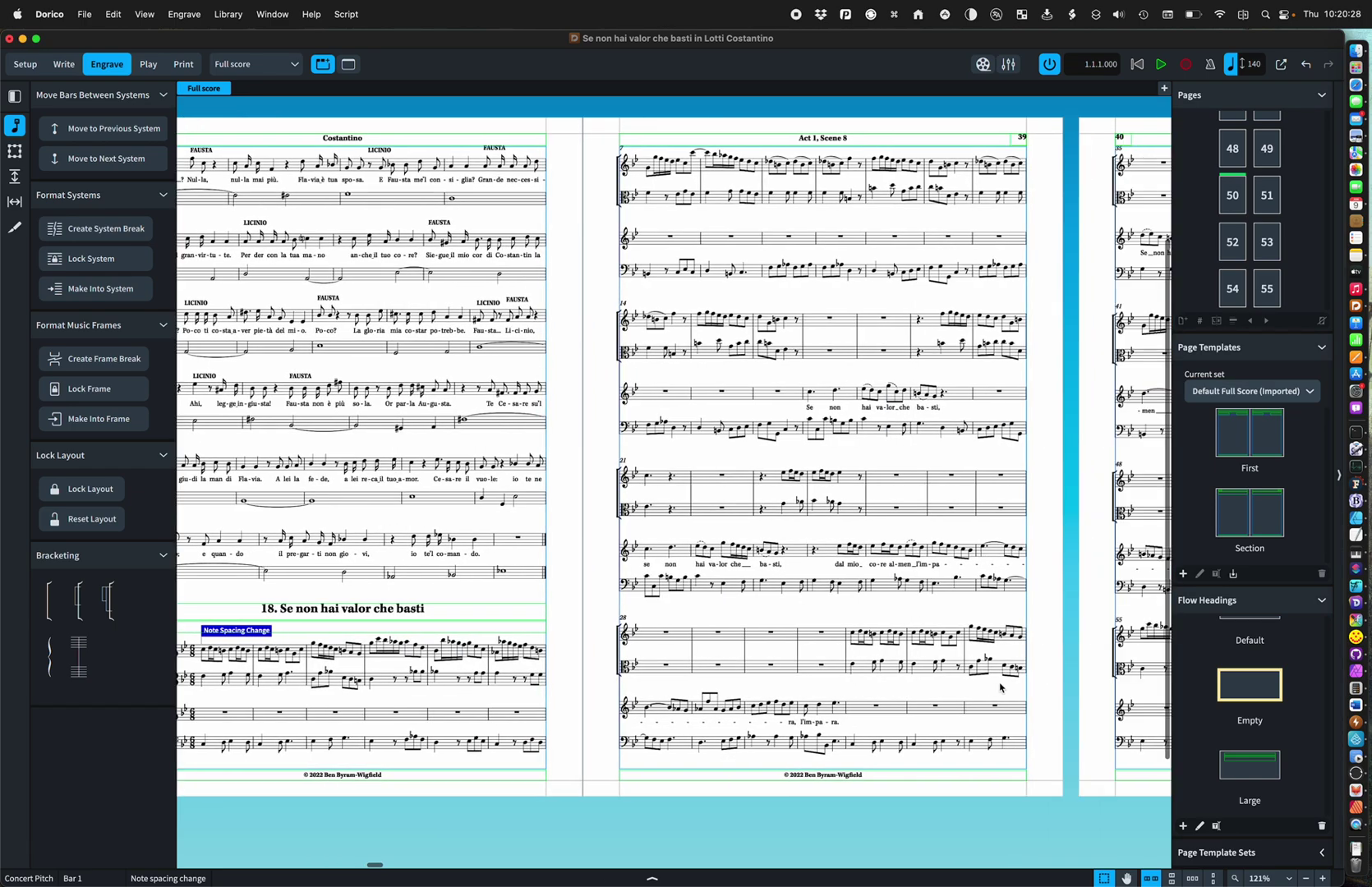
scroll(1000, 688, "right", 8)
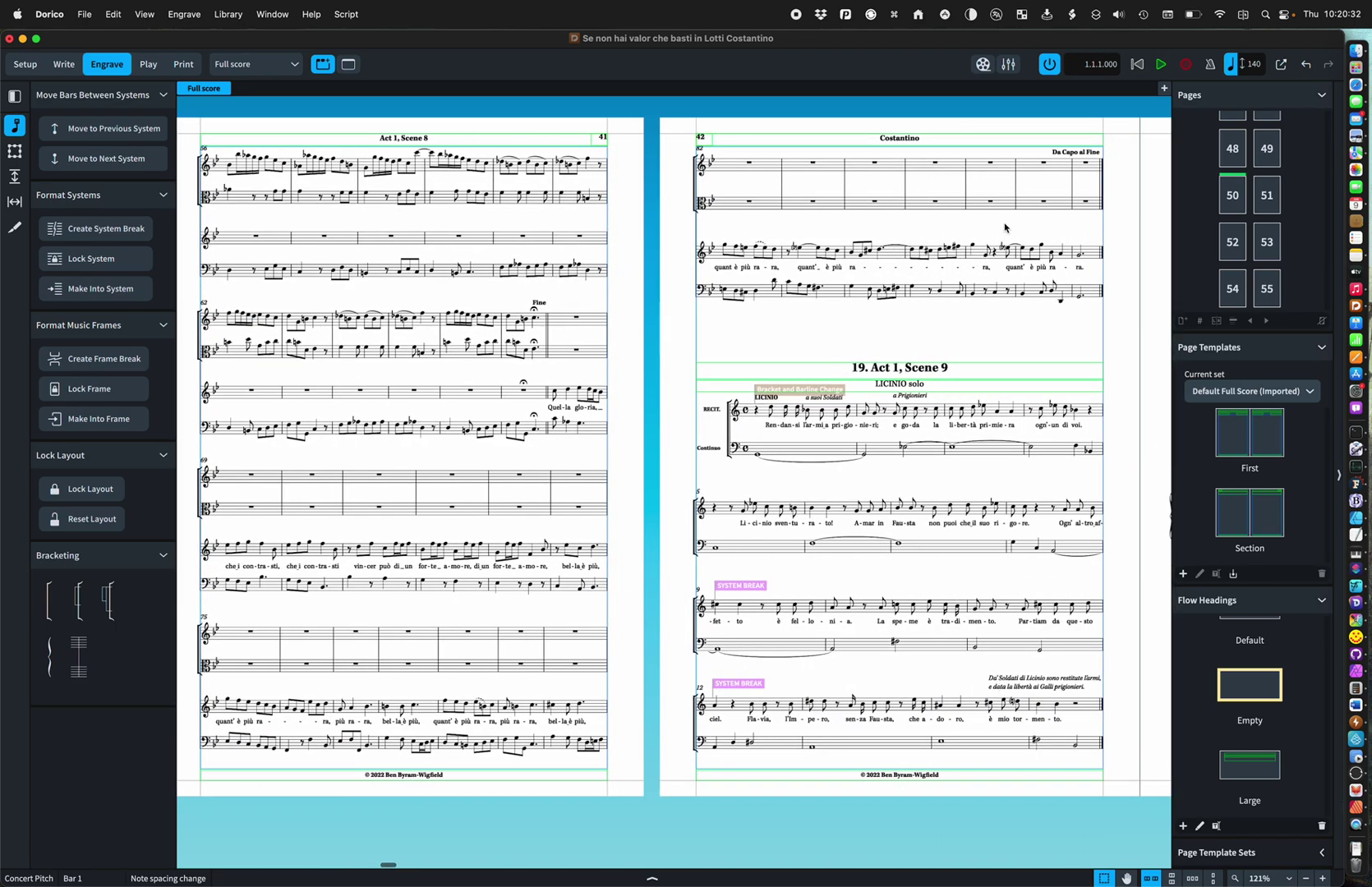
scroll(744, 337, "left", 3)
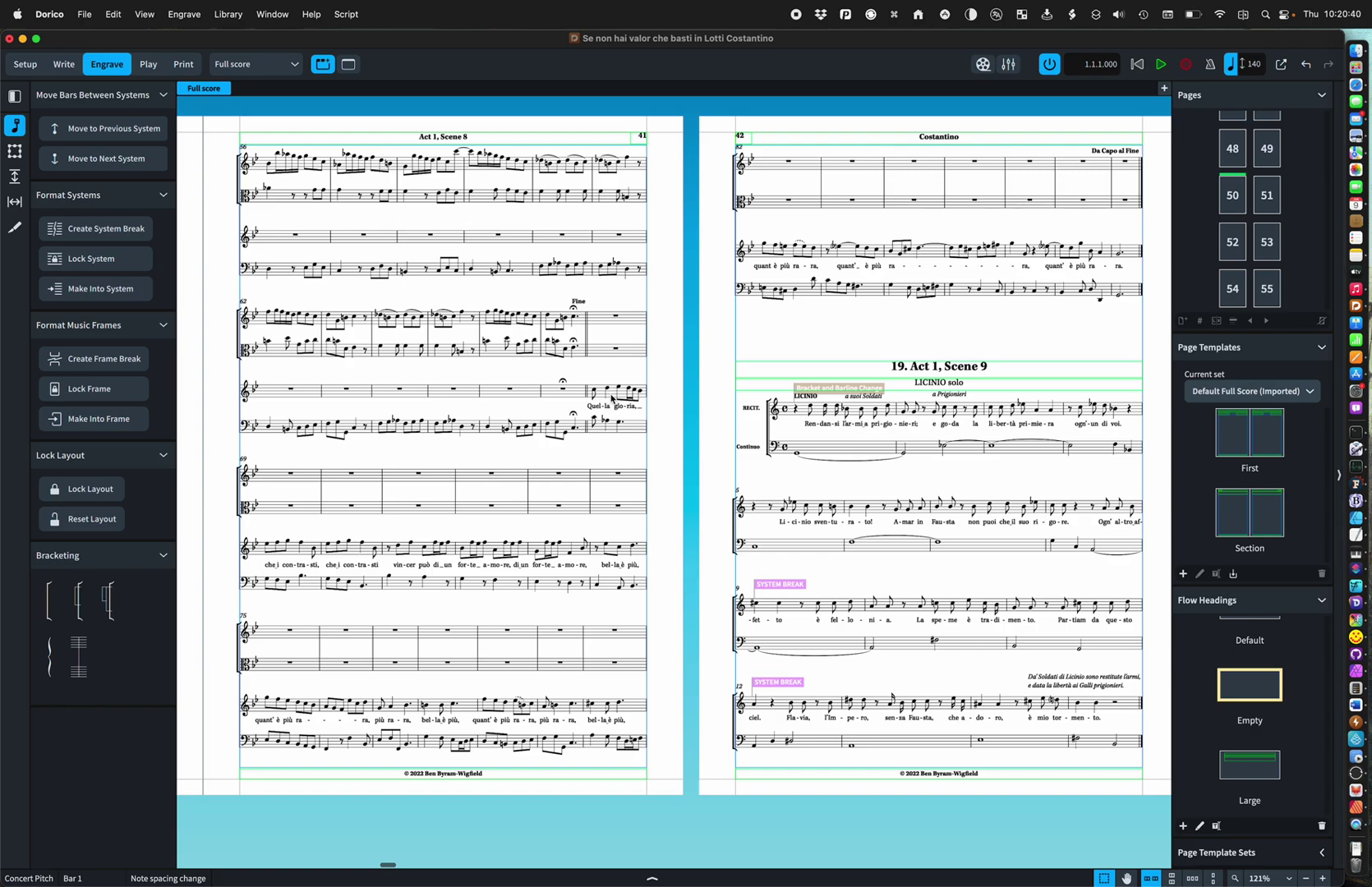
scroll(612, 400, "right", 15)
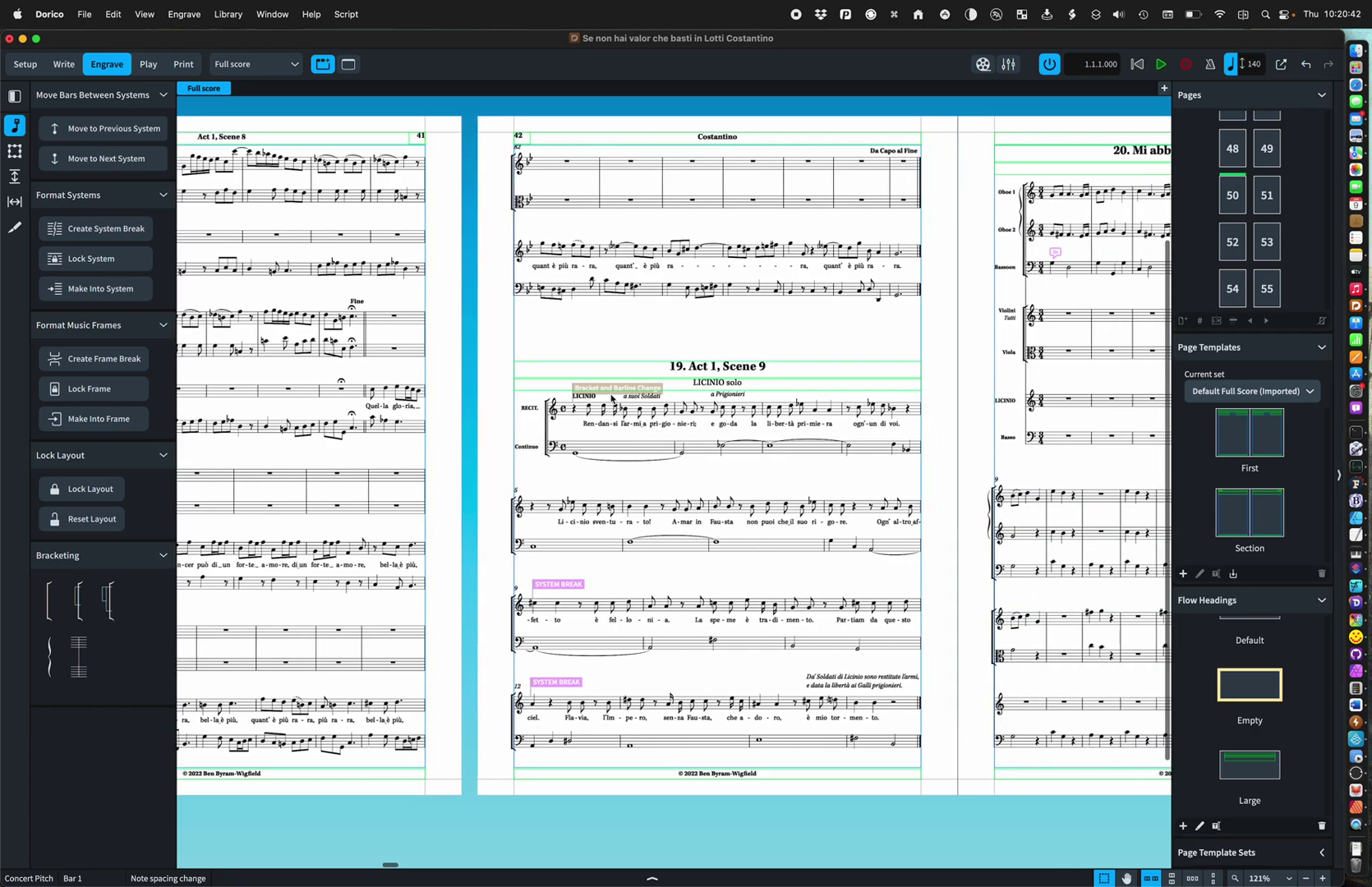
scroll(611, 398, "right", 7)
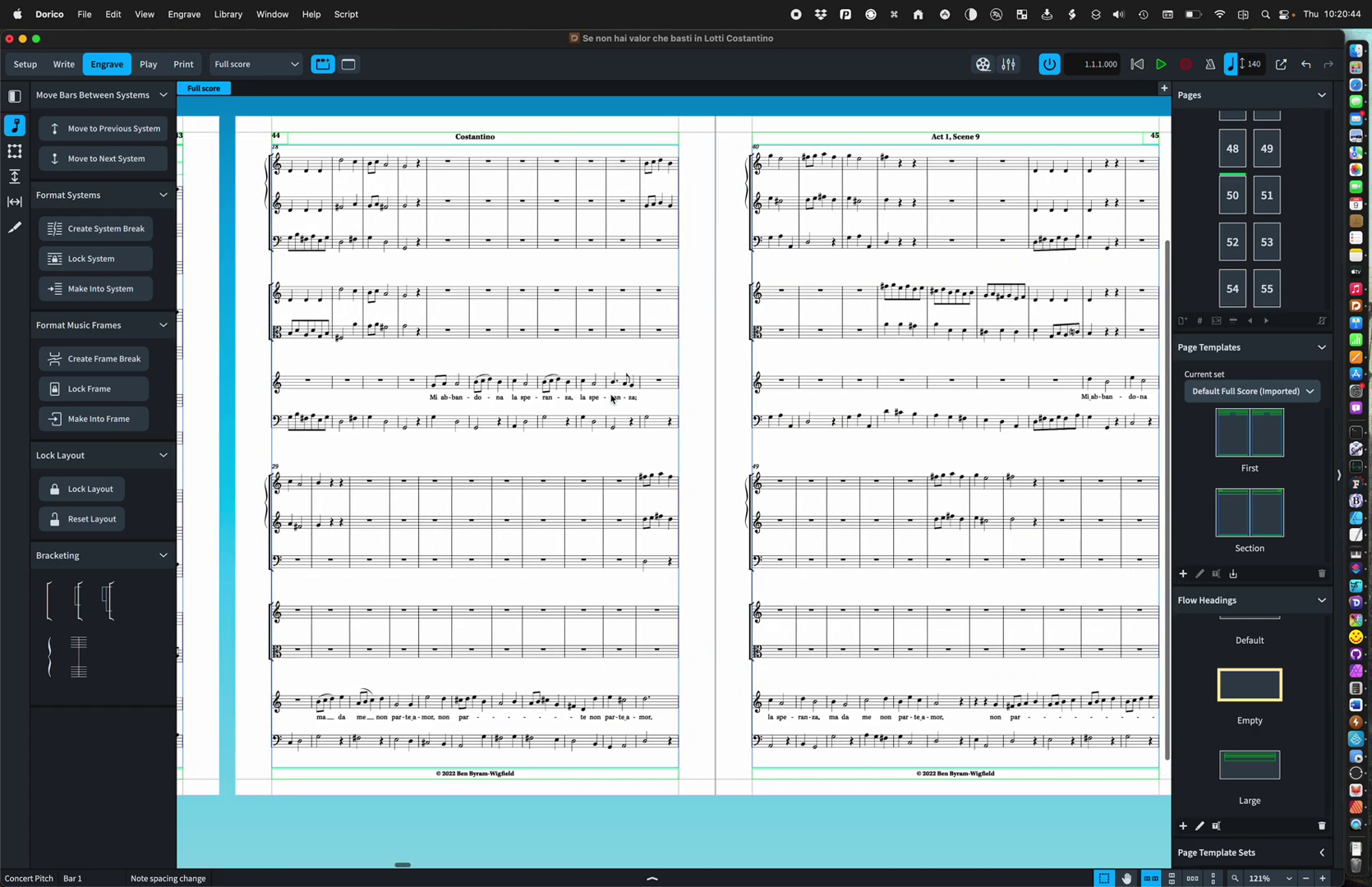
scroll(612, 399, "right", 4)
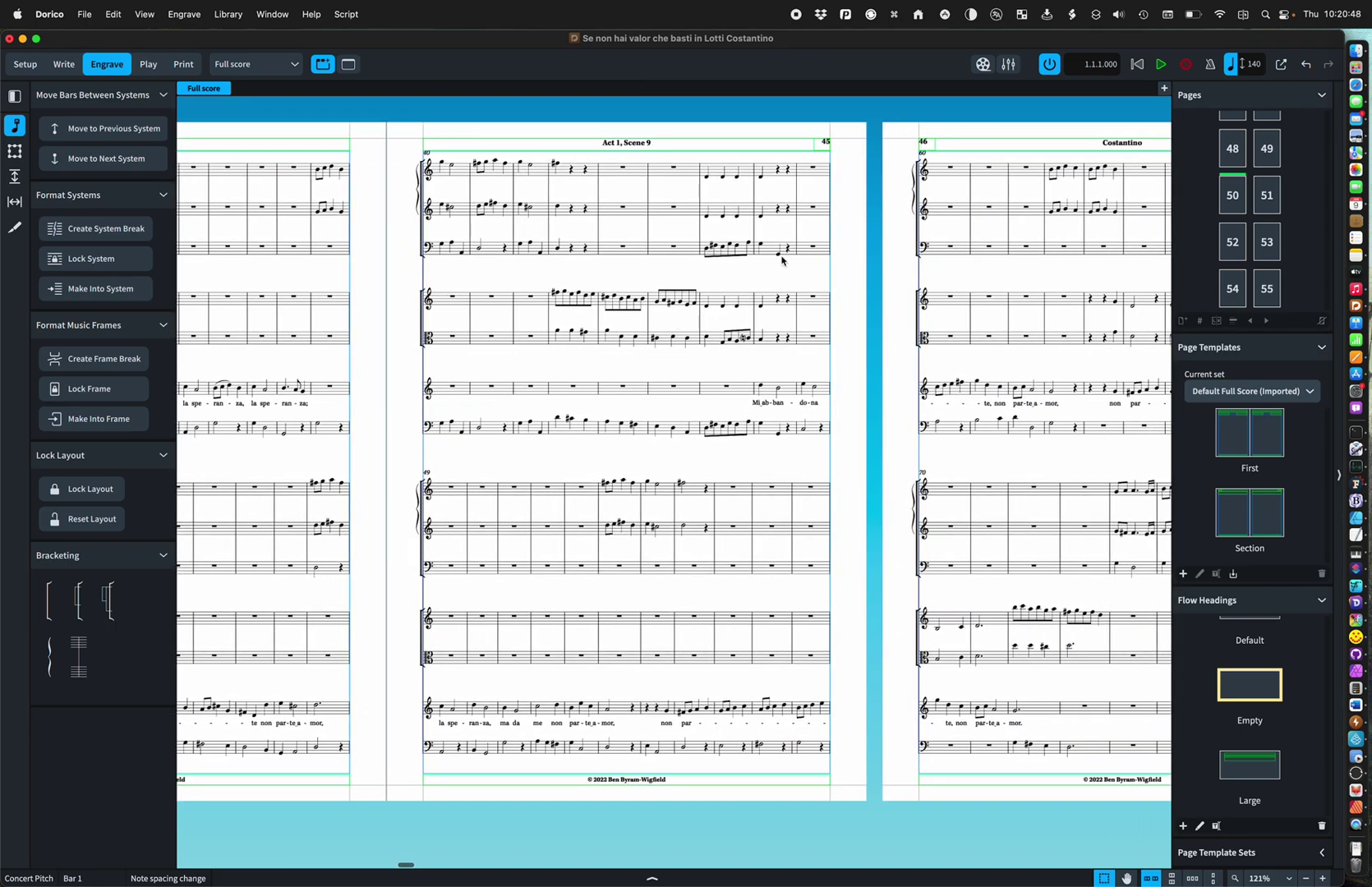
scroll(902, 335, "right", 12)
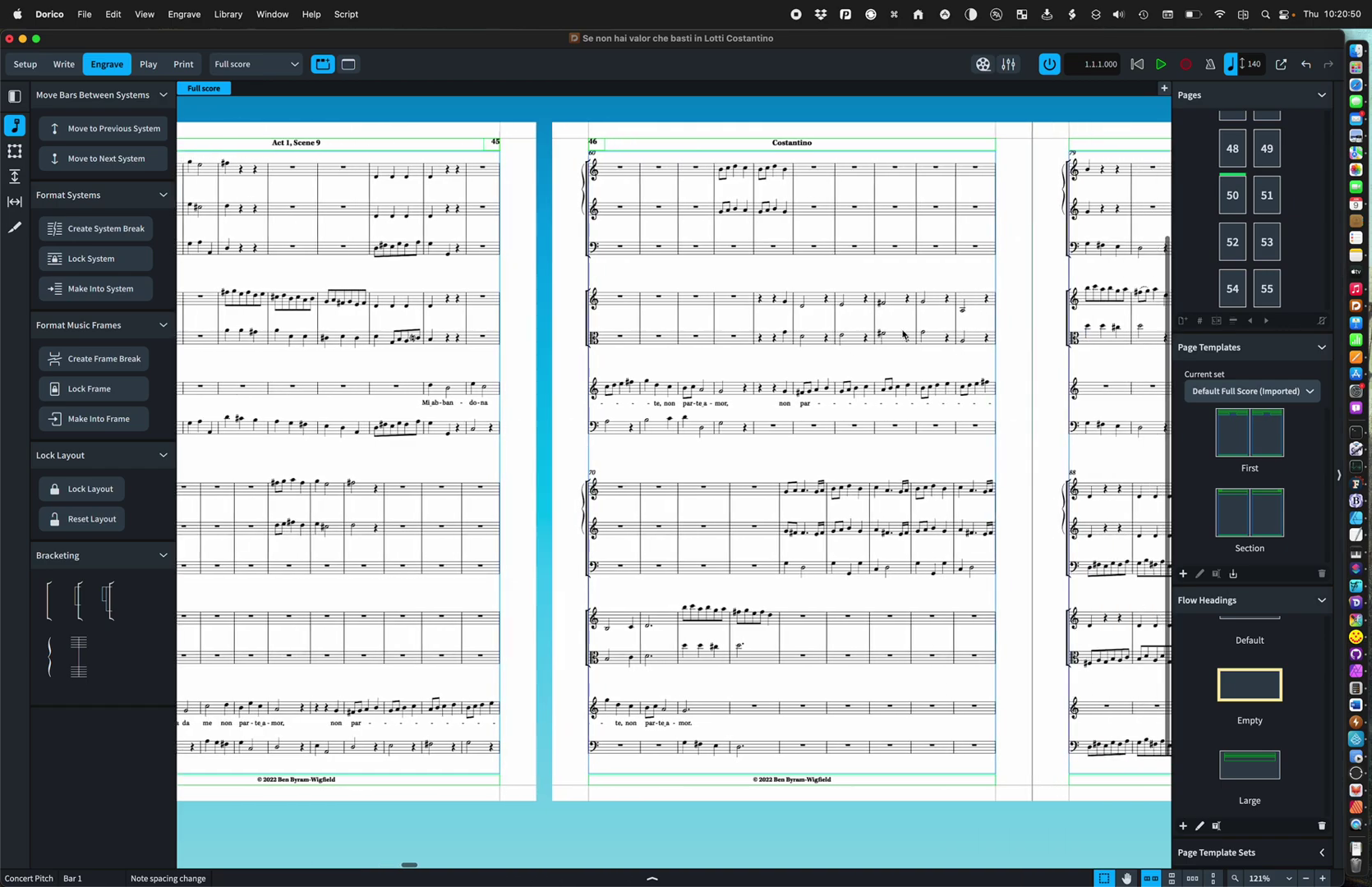
scroll(902, 335, "right", 8)
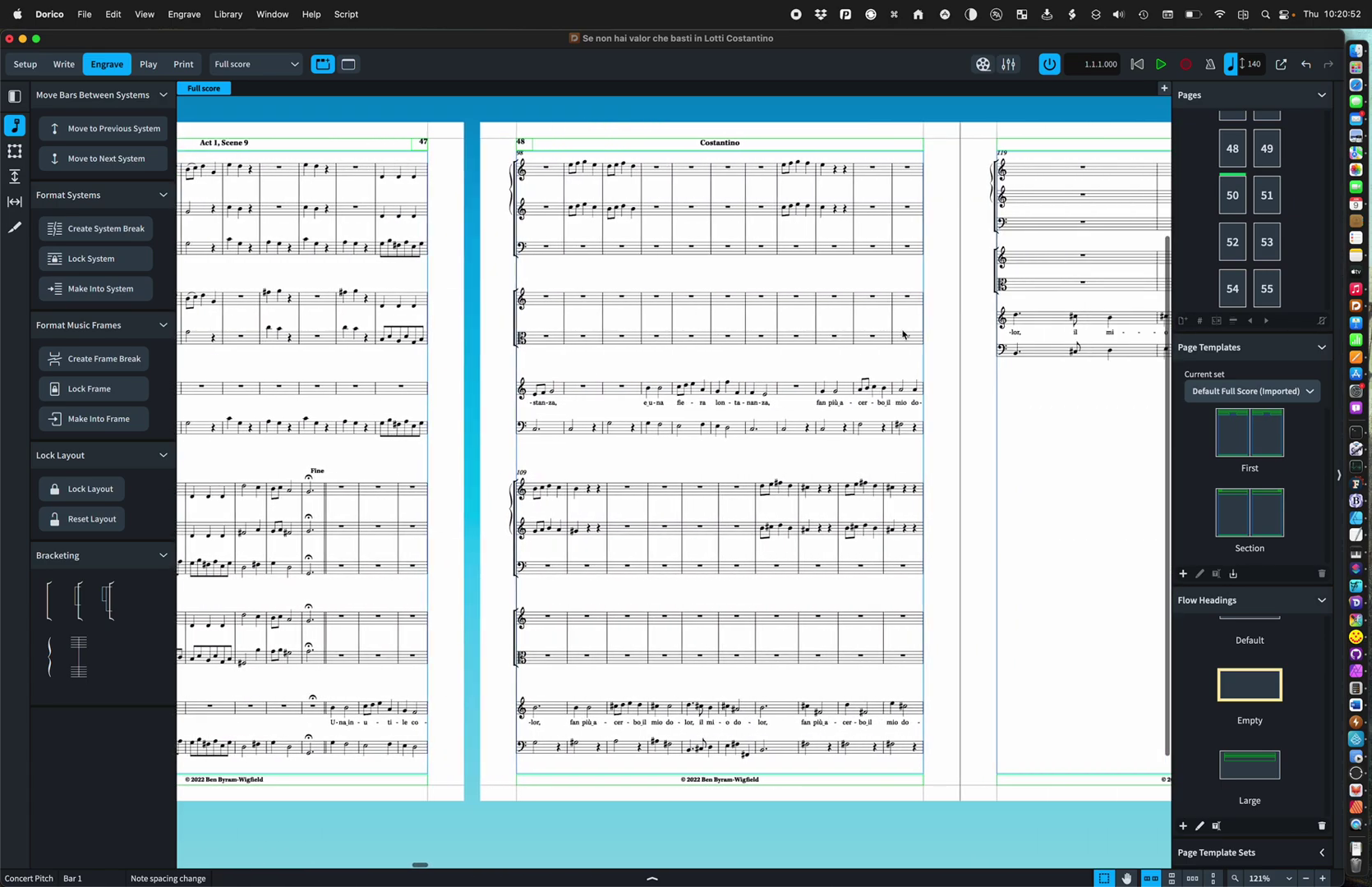
scroll(902, 334, "right", 10)
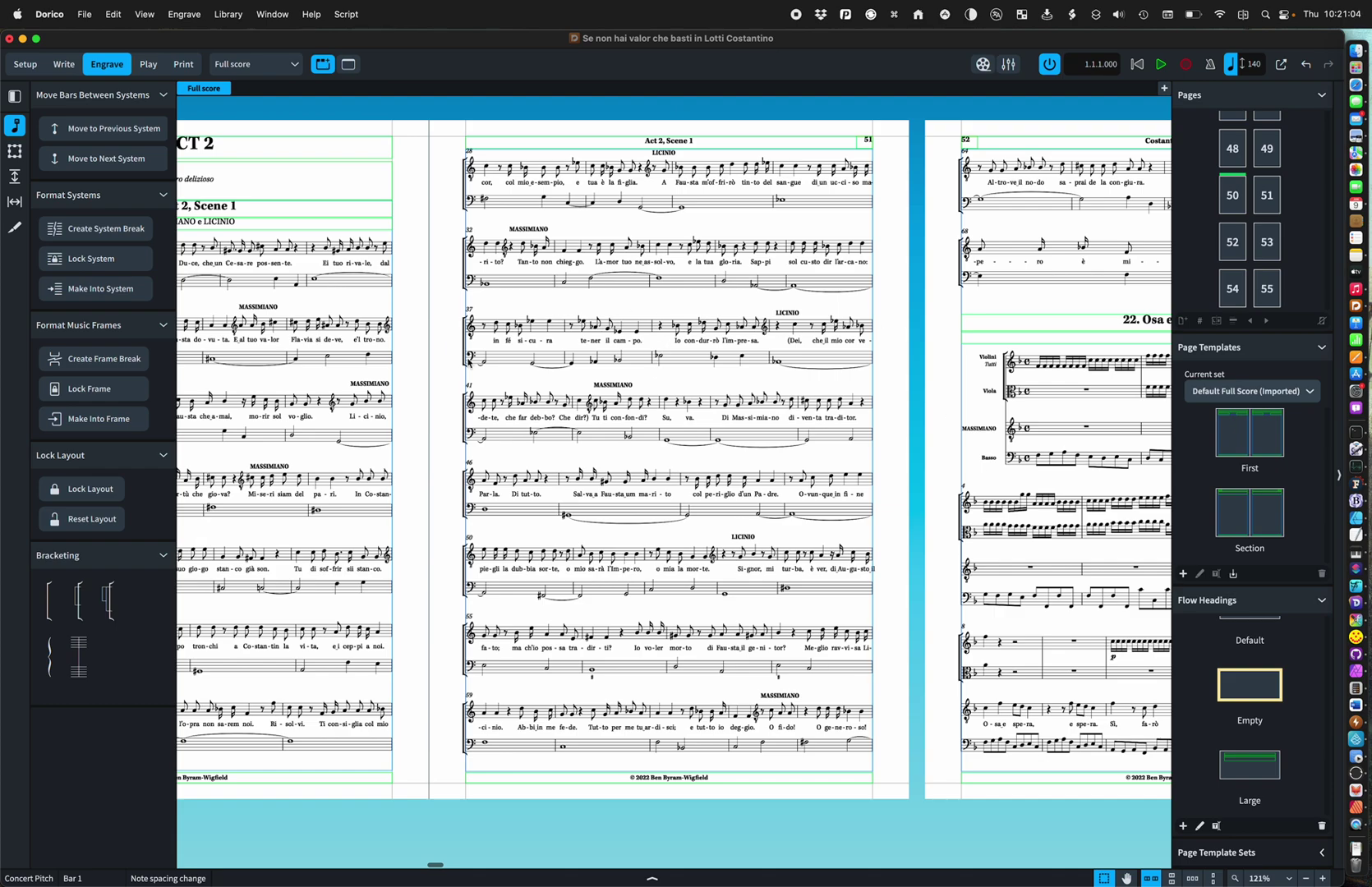
Review the Contents page template's flow title and page tokens at several zoom levels, then close the template editor.
scroll(674, 460, "up", 1)
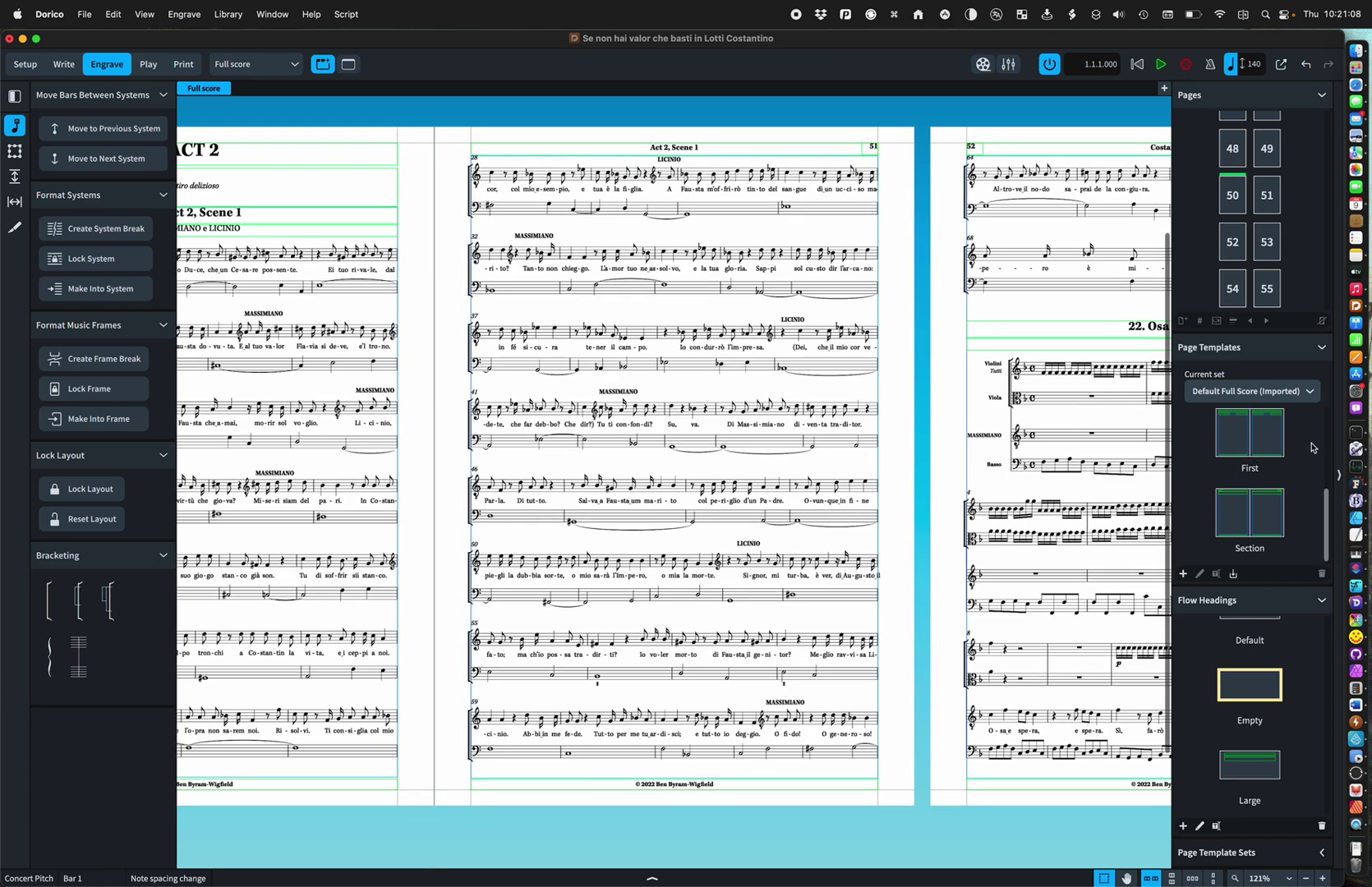
scroll(1306, 402, "up", 2)
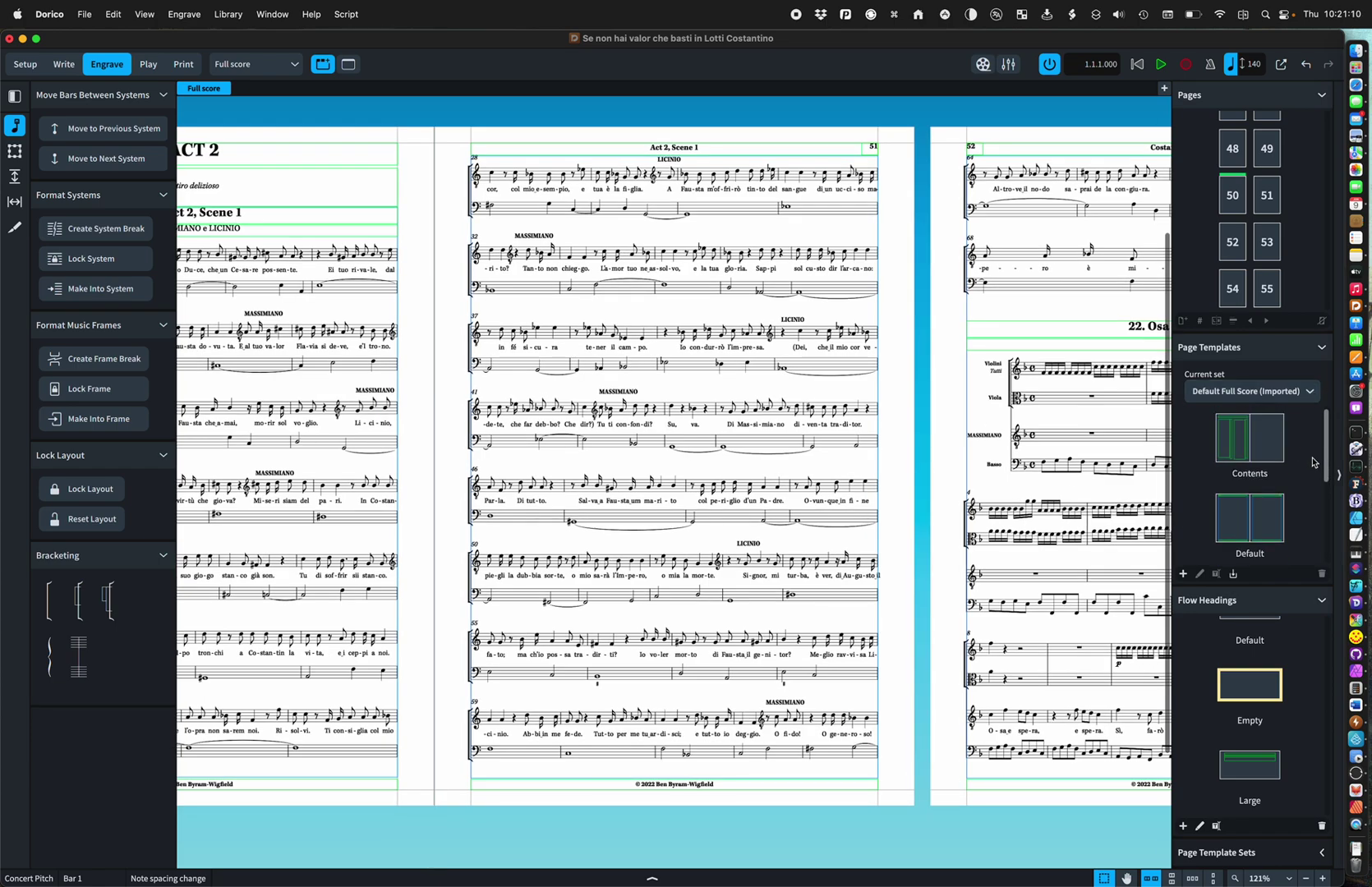
left_click(1226, 454)
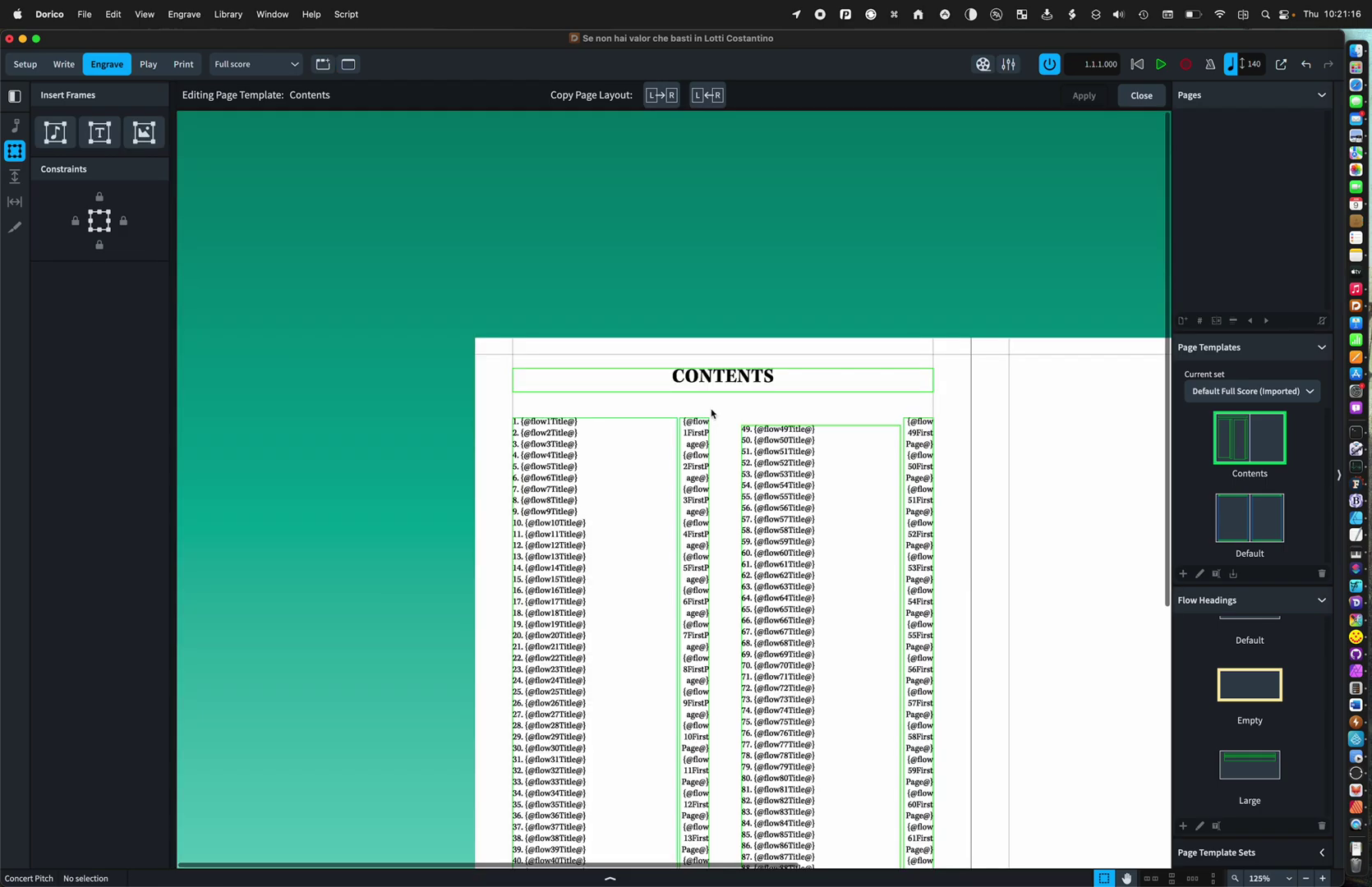
scroll(628, 450, "up", 5)
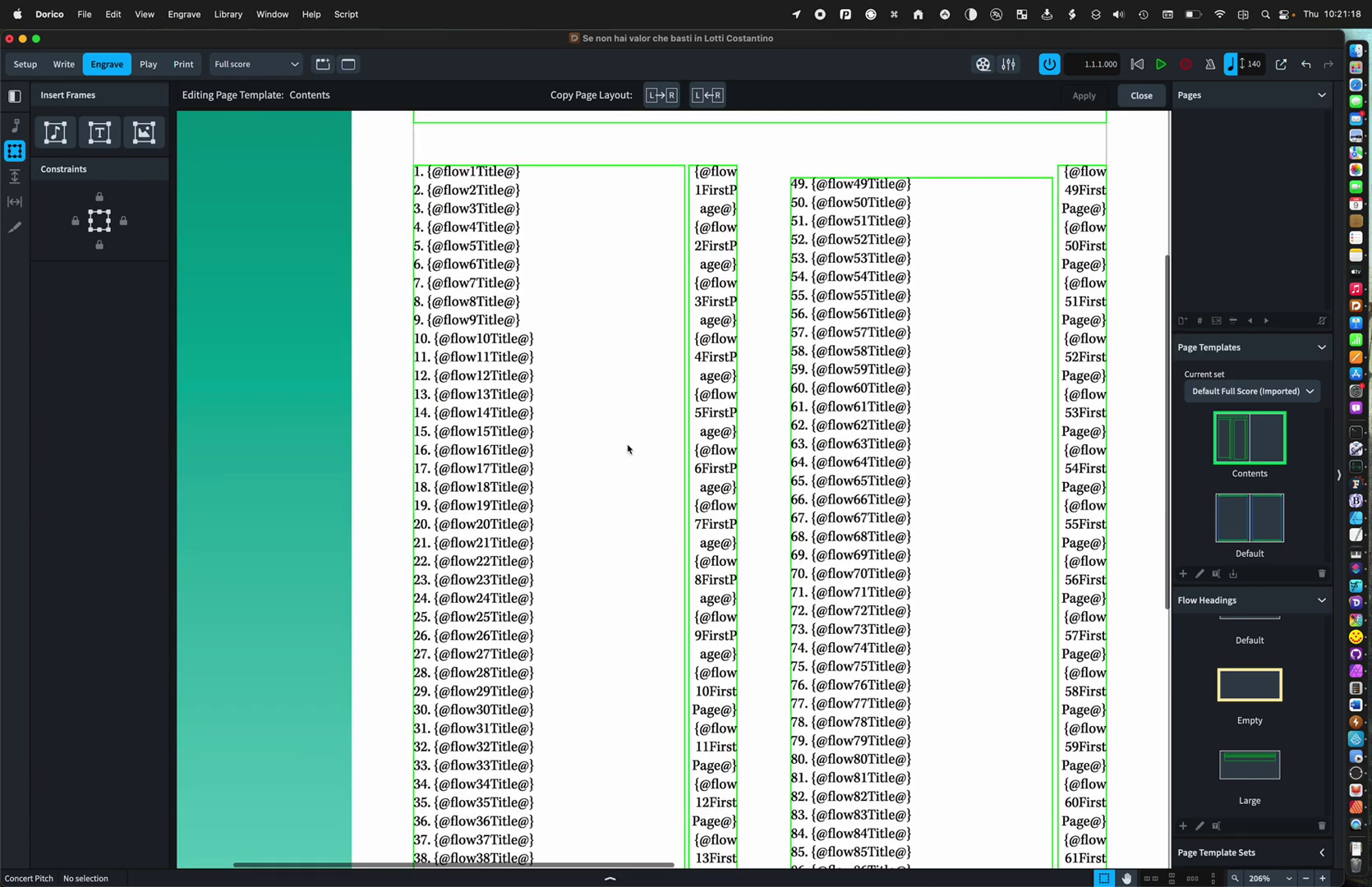
scroll(627, 450, "up", 1)
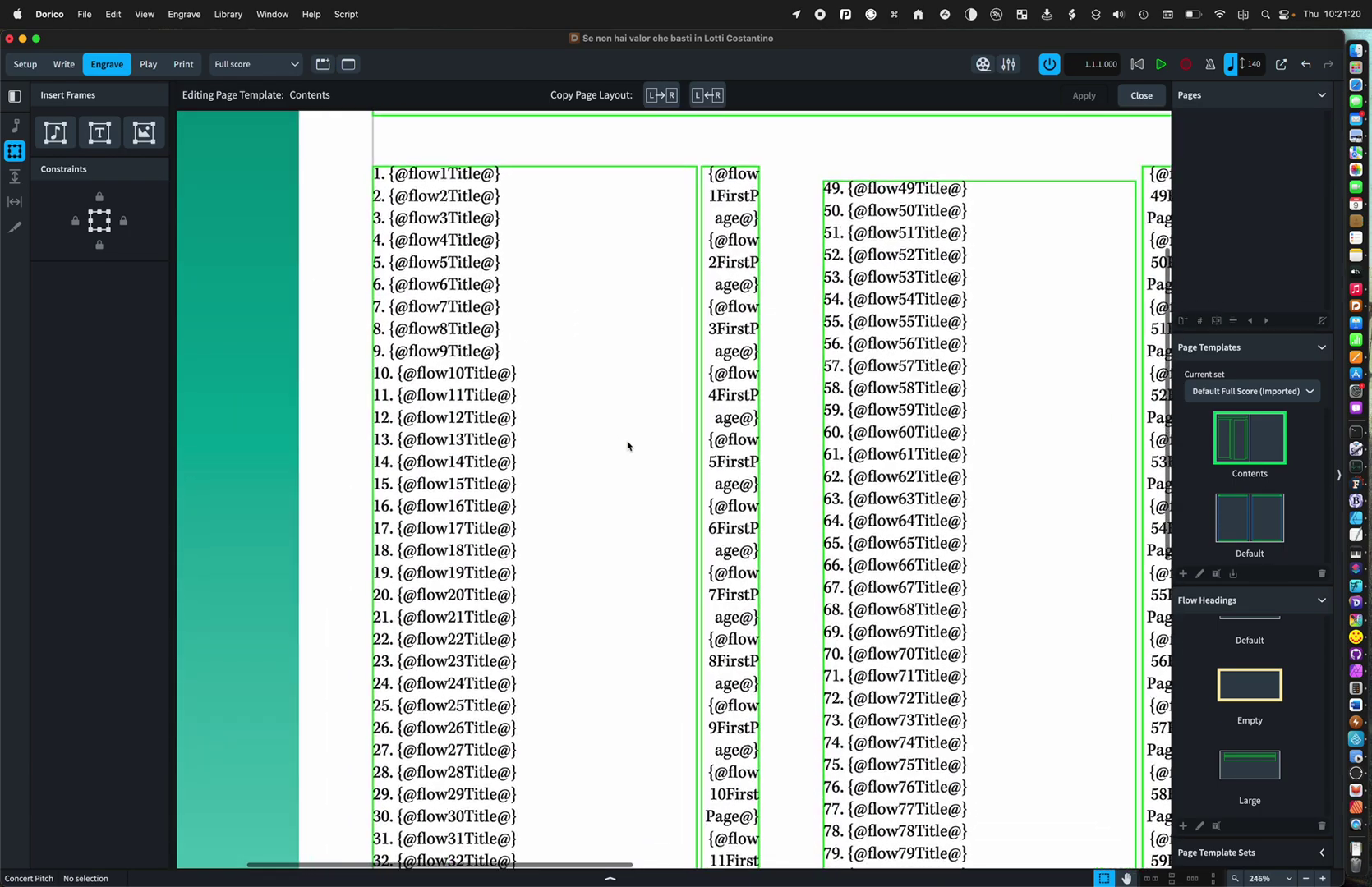
scroll(597, 413, "up", 4)
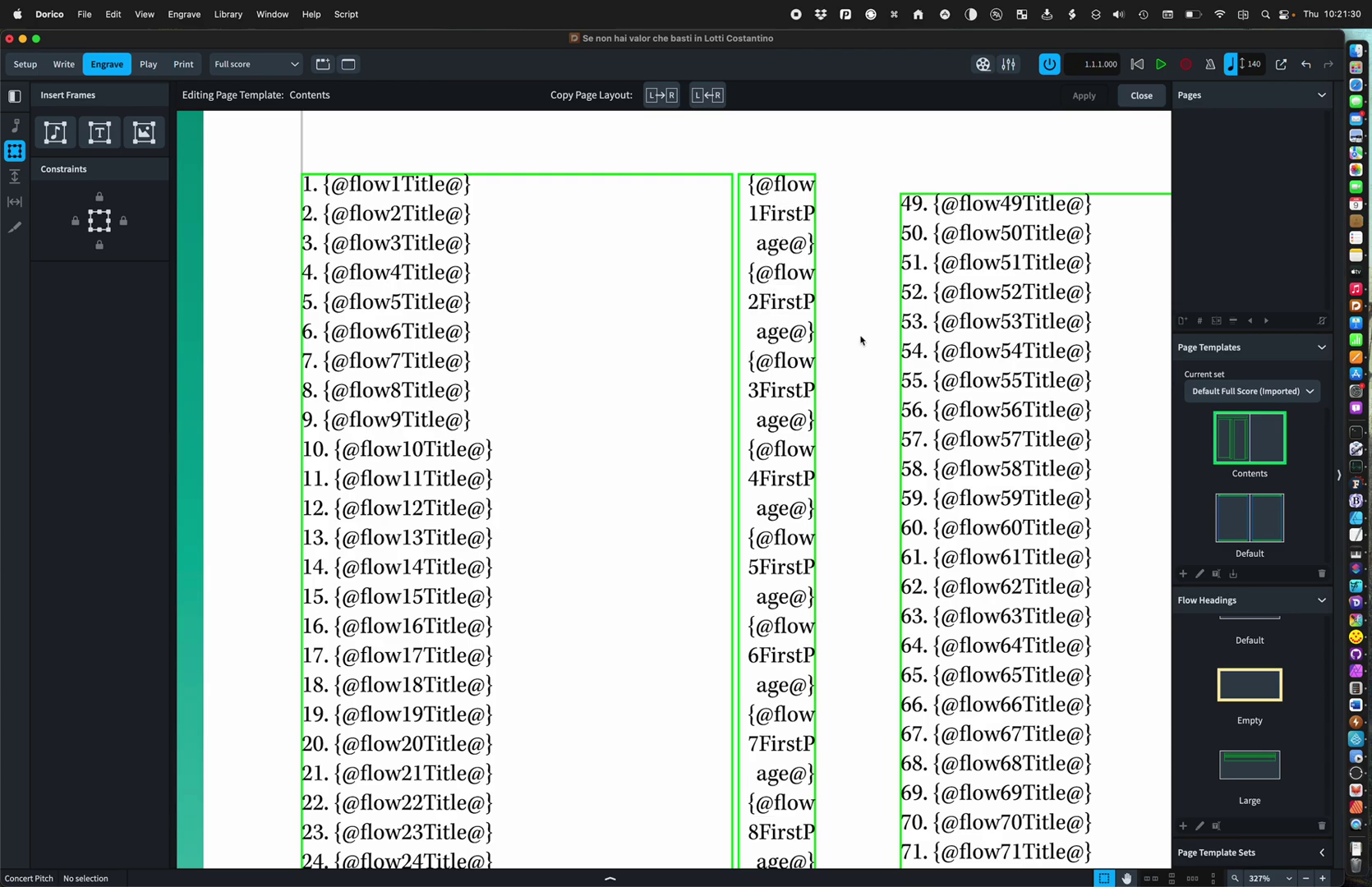
scroll(861, 340, "down", 5)
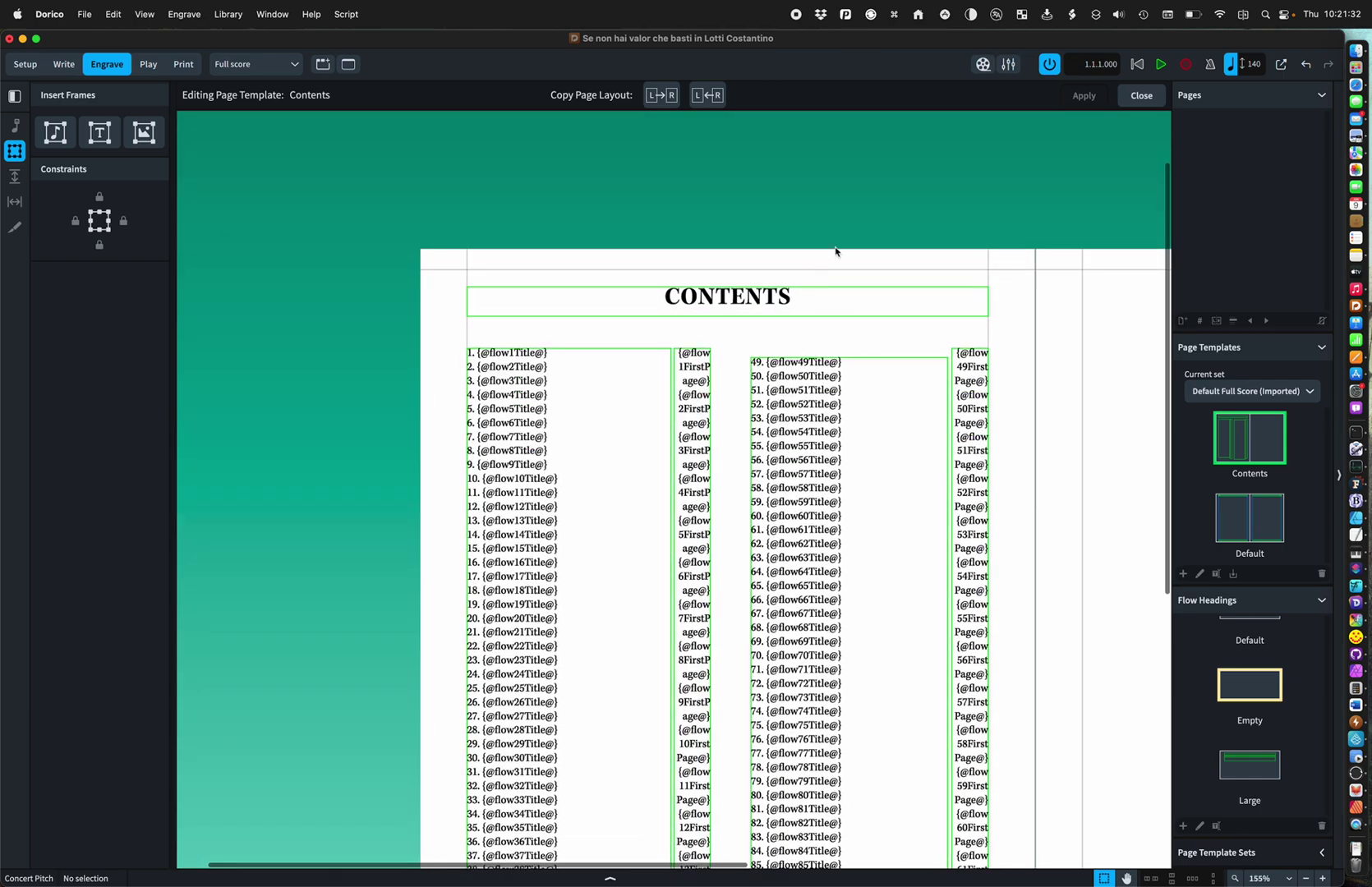
left_click(1141, 94)
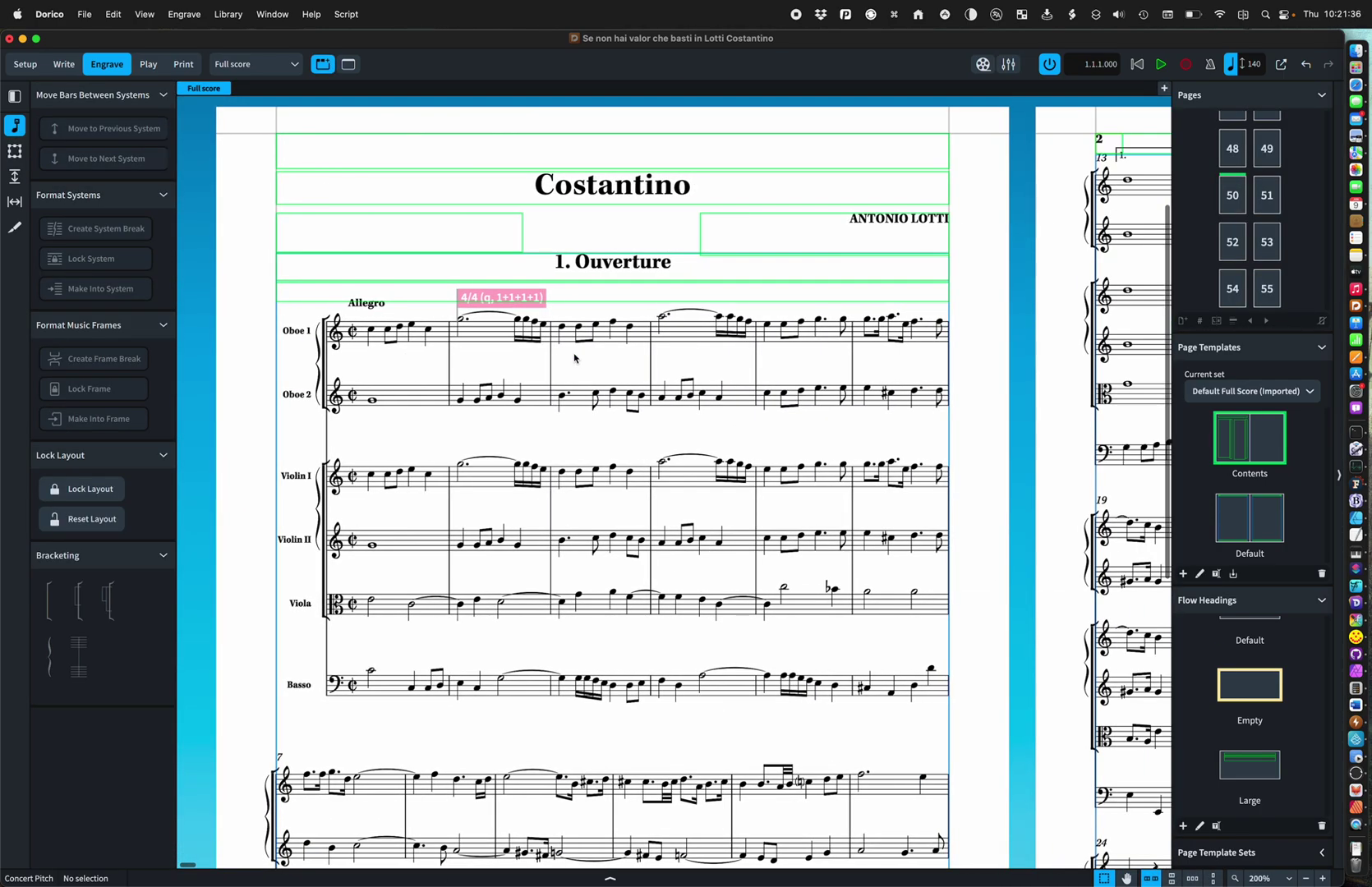
Insert 2 pages using the Contents template before page 1.
scroll(1224, 234, "up", 15)
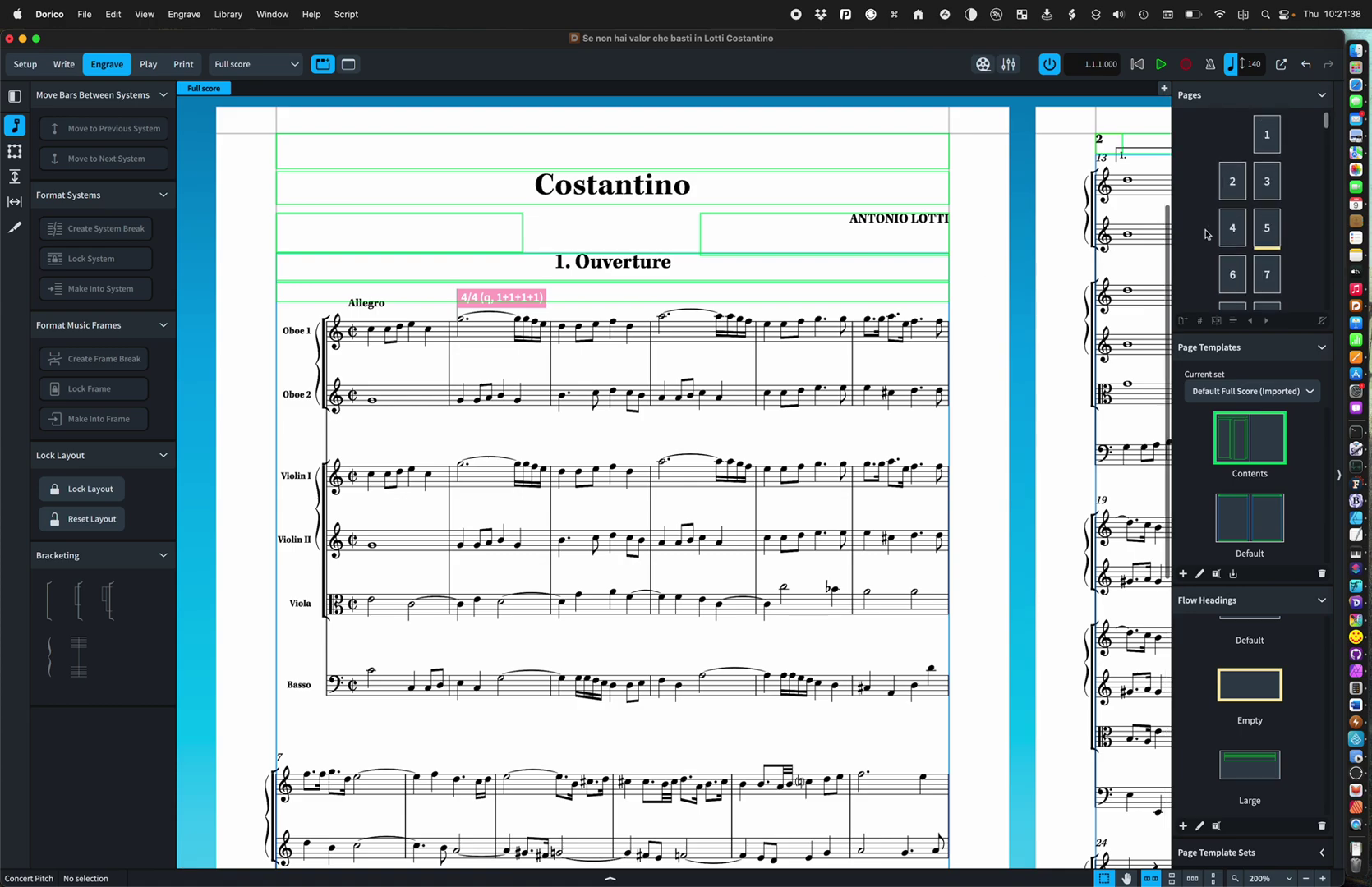
right_click(1267, 138)
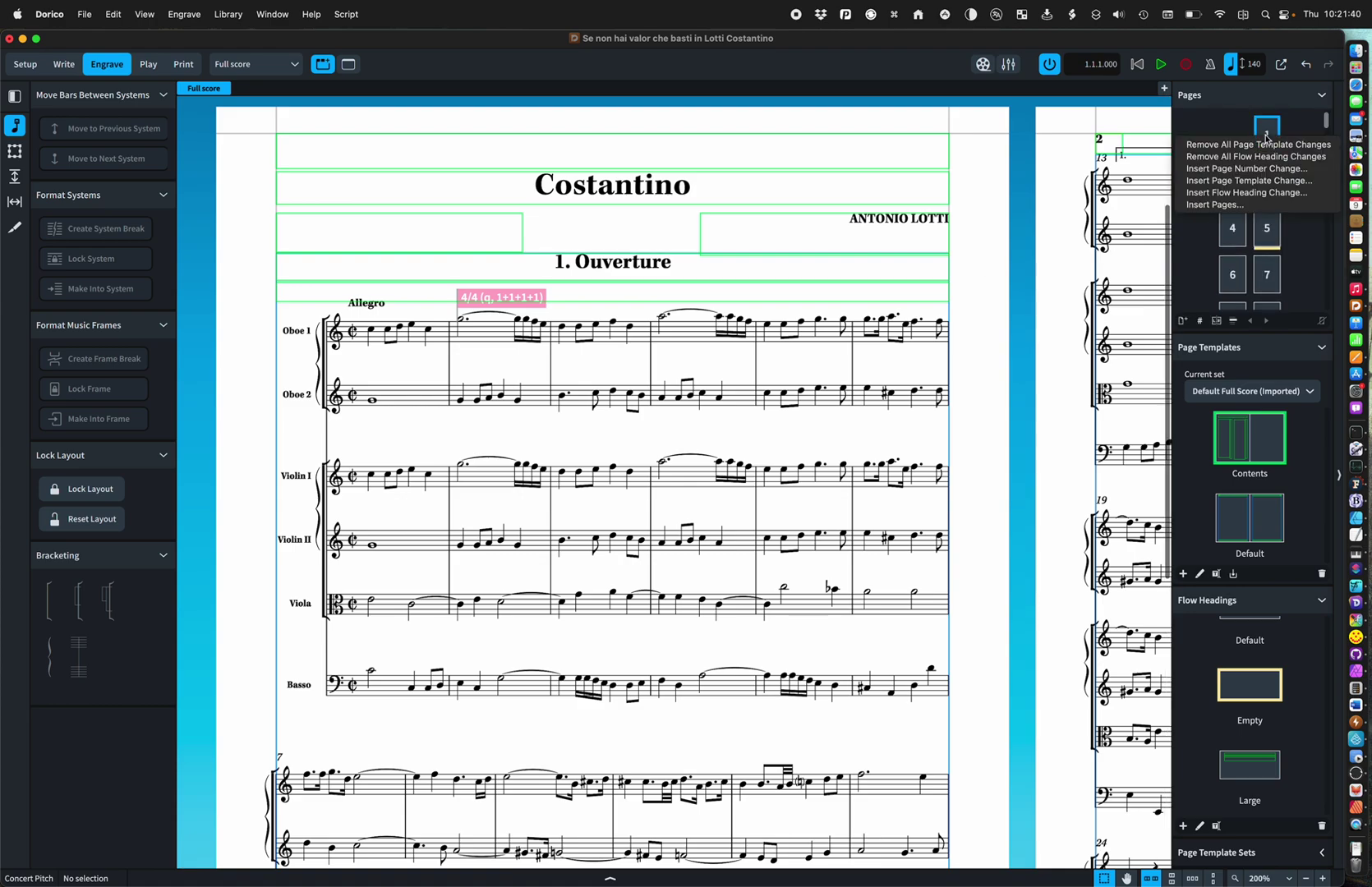
left_click(1272, 205)
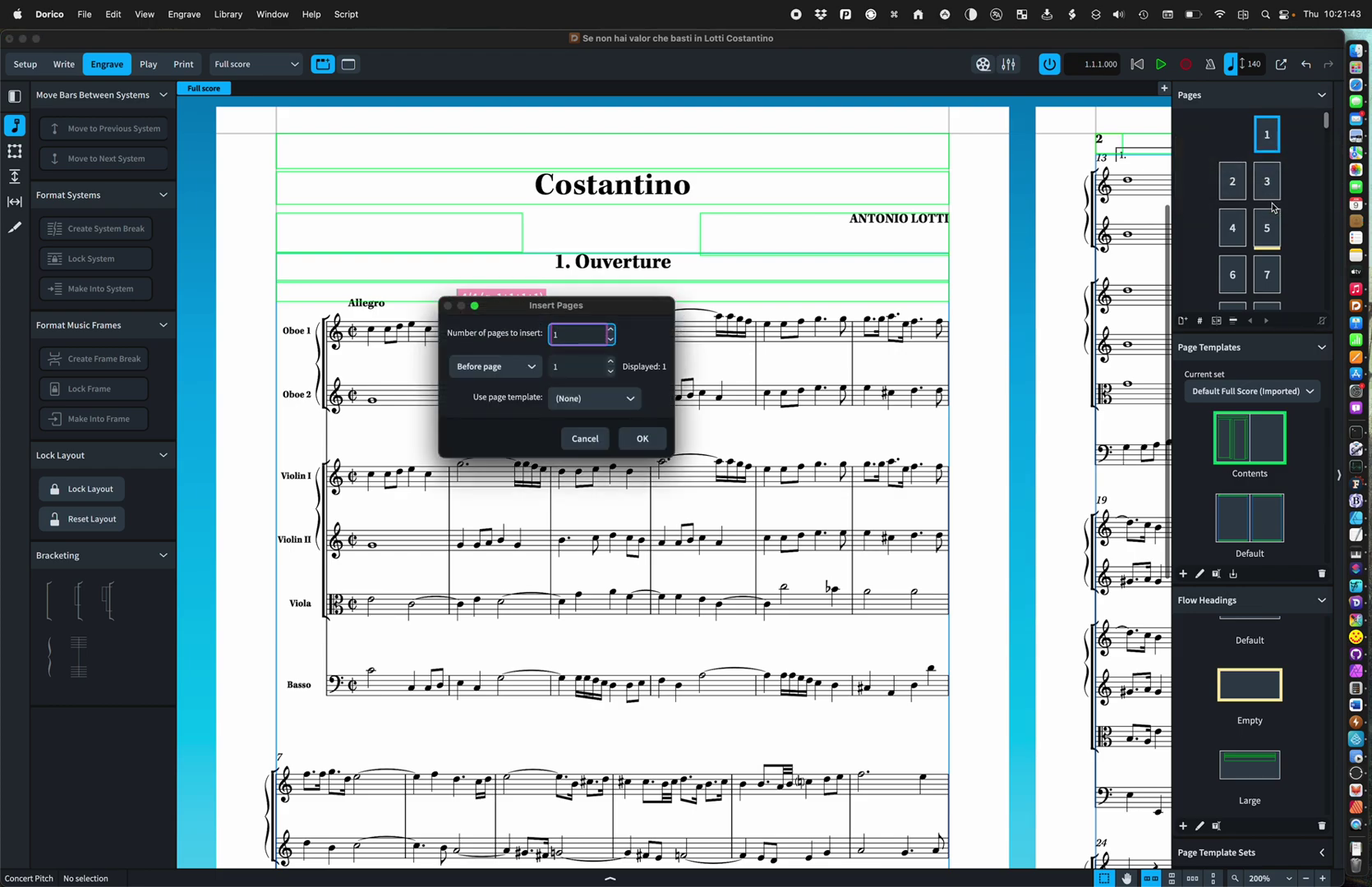
left_click(611, 329)
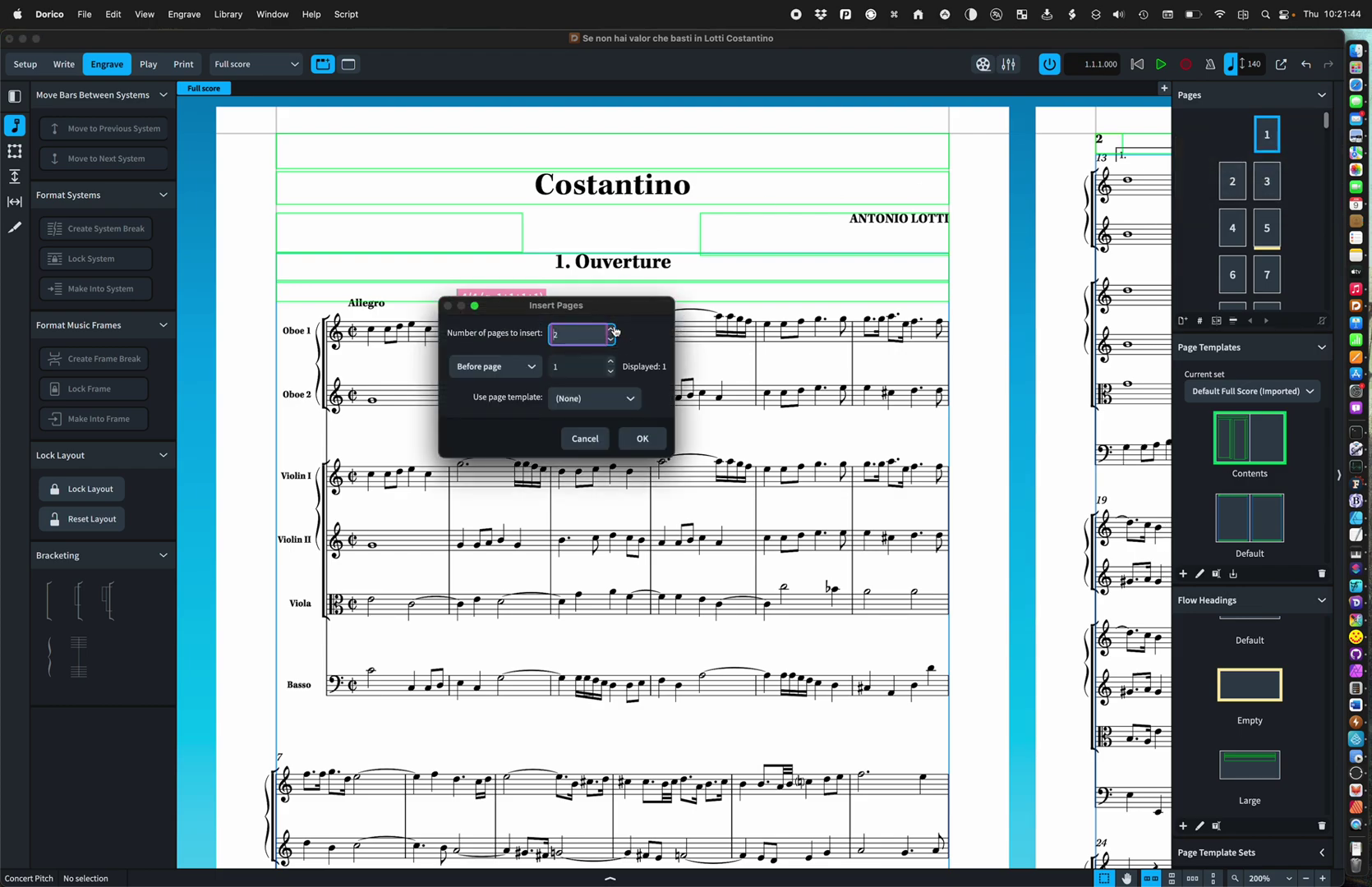
left_click(577, 400)
left_click(581, 425)
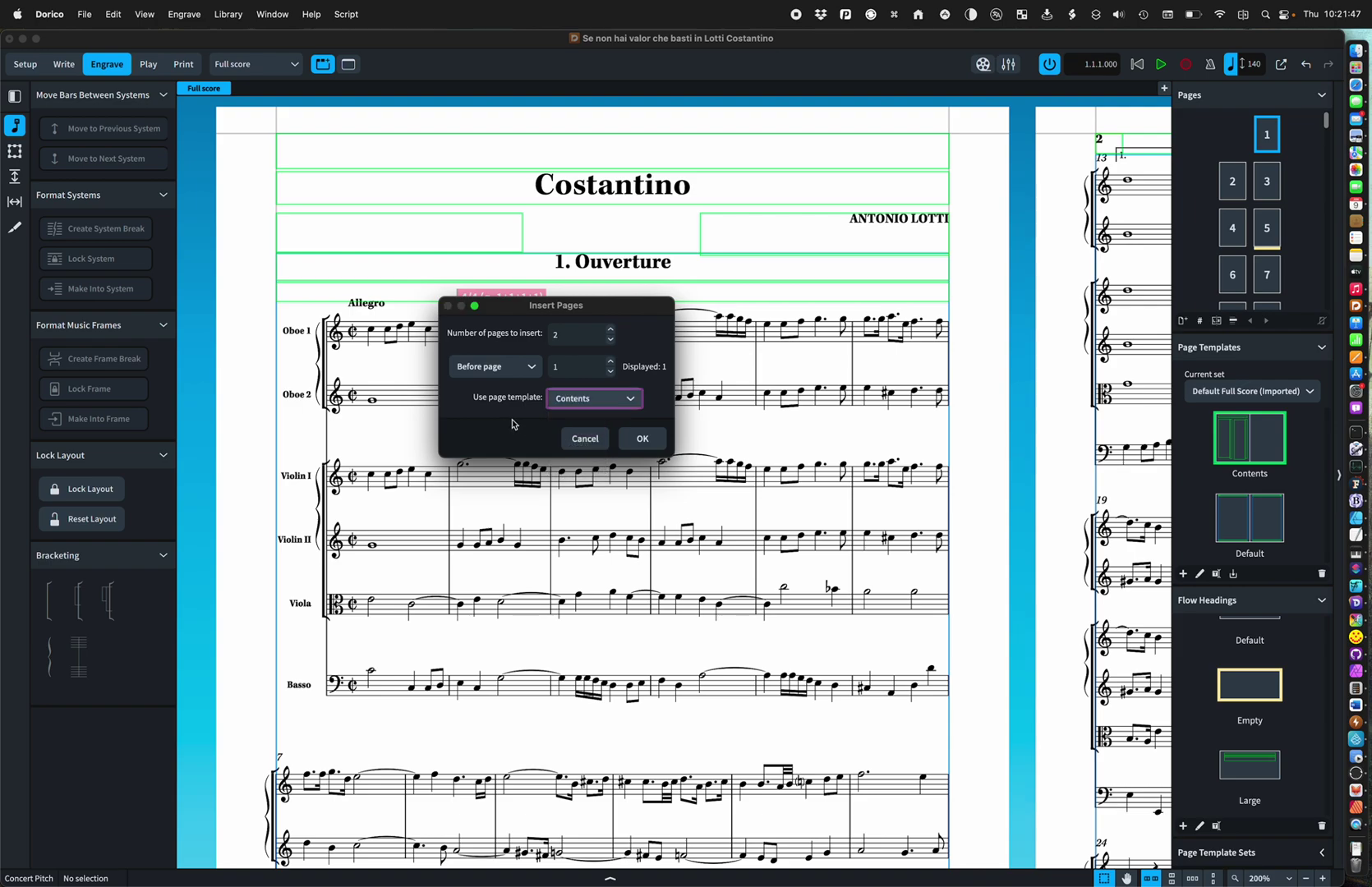
left_click(645, 440)
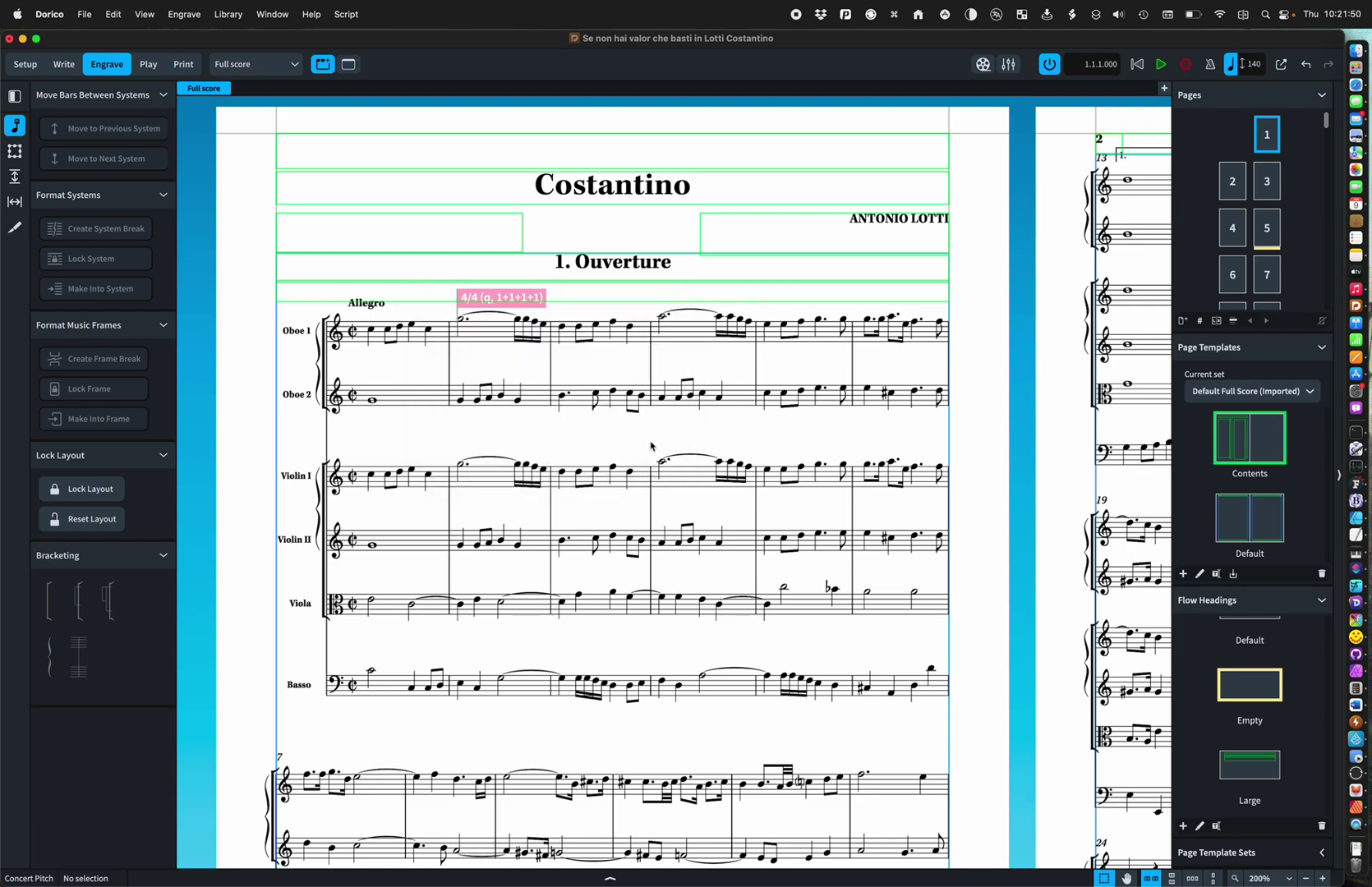
scroll(651, 446, "right", 8)
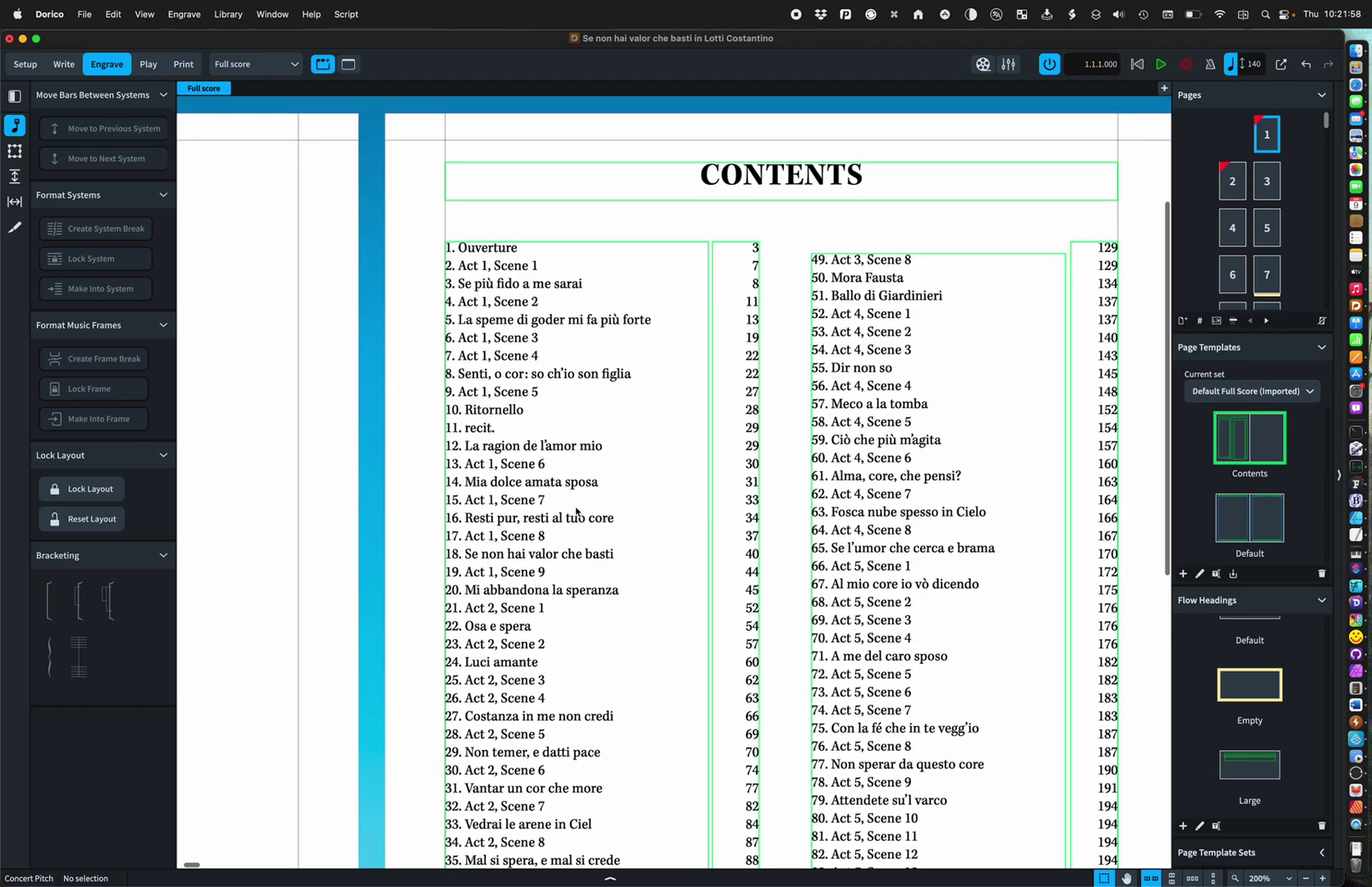
scroll(575, 507, "down", 3)
scroll(576, 511, "down", 4)
scroll(576, 511, "up", 6)
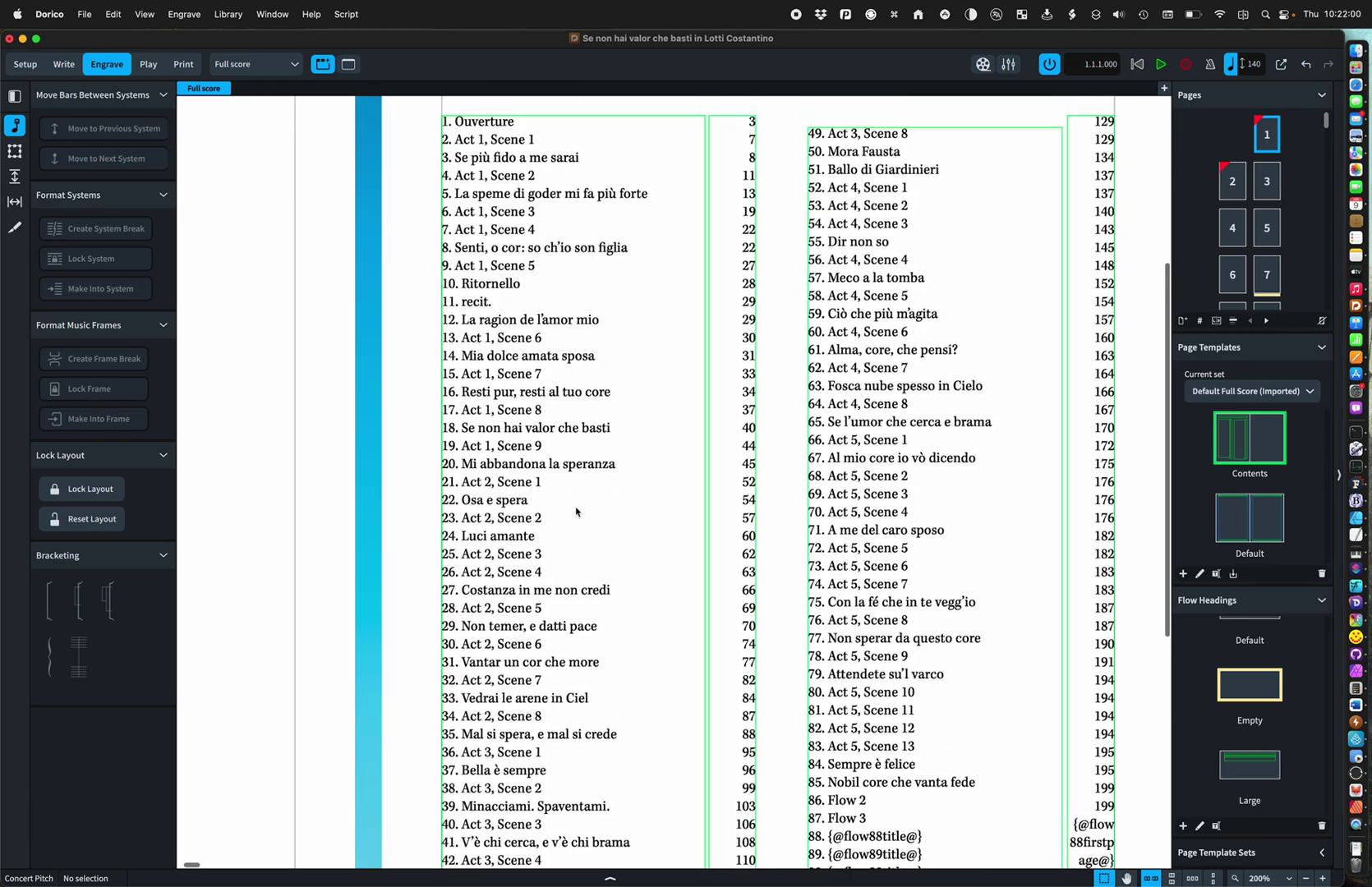
scroll(576, 511, "right", 1)
scroll(576, 511, "right", 3)
scroll(576, 511, "down", 10)
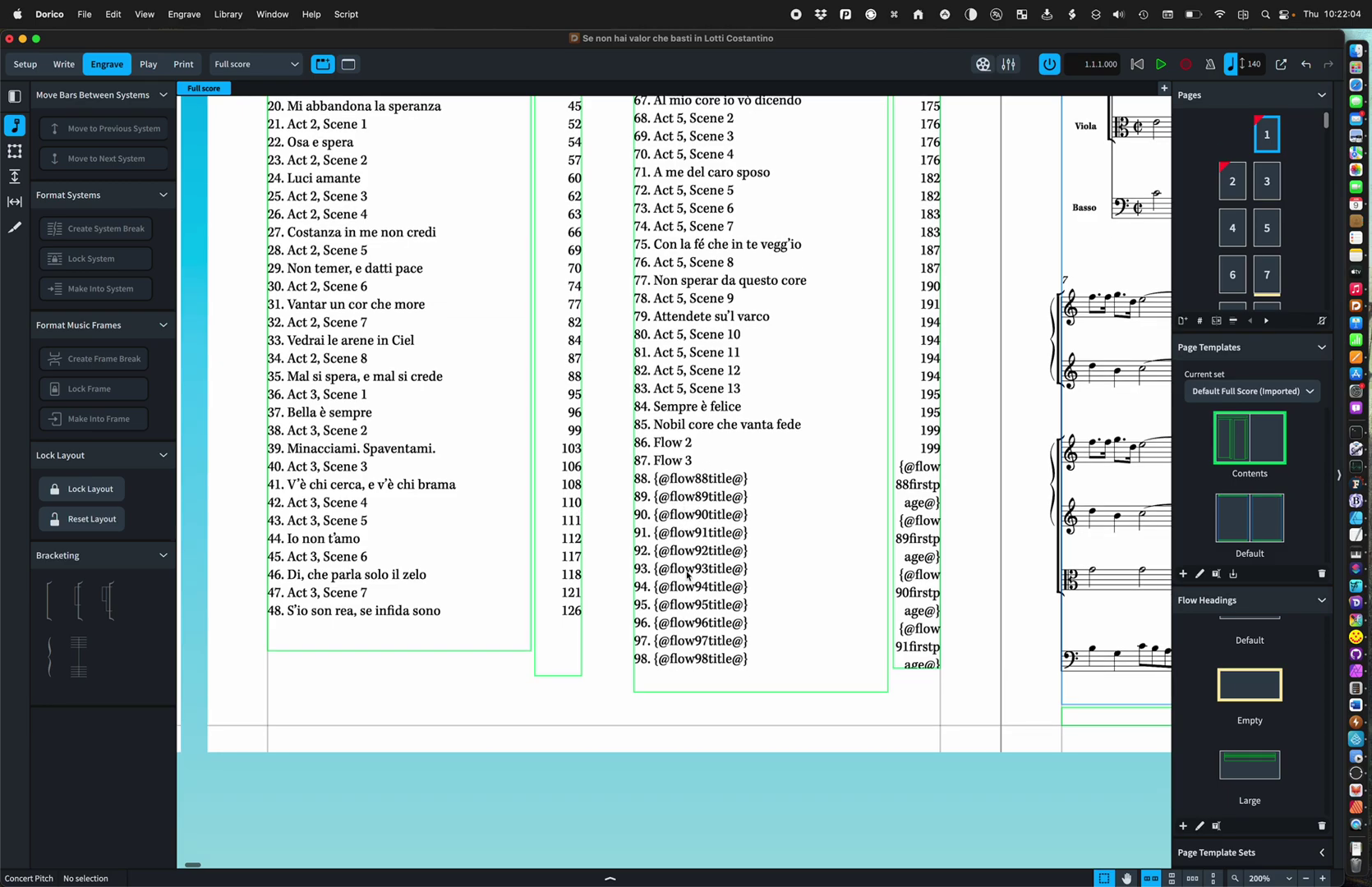
scroll(701, 565, "up", 10)
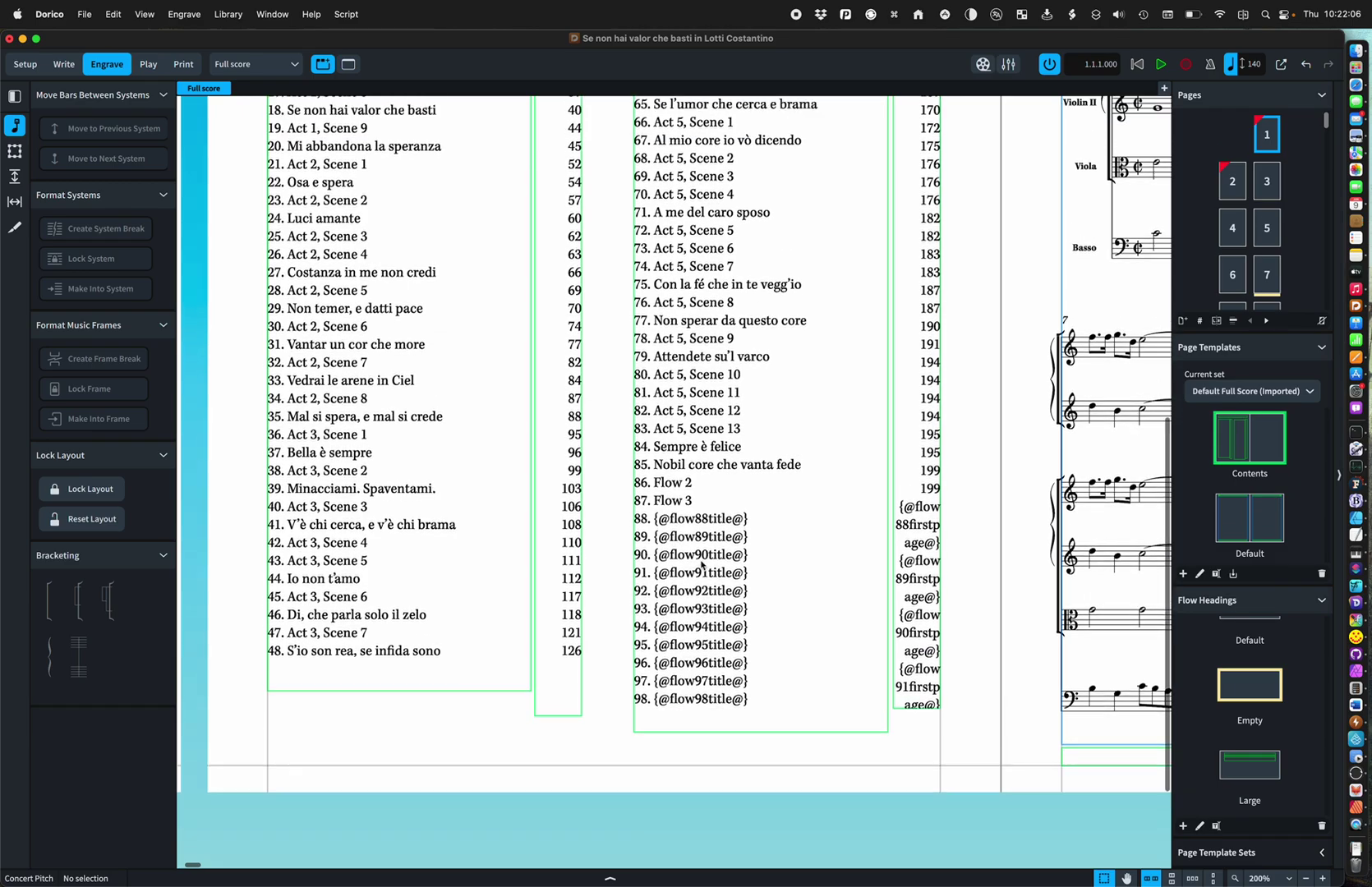
scroll(702, 565, "right", 12)
scroll(701, 565, "right", 5)
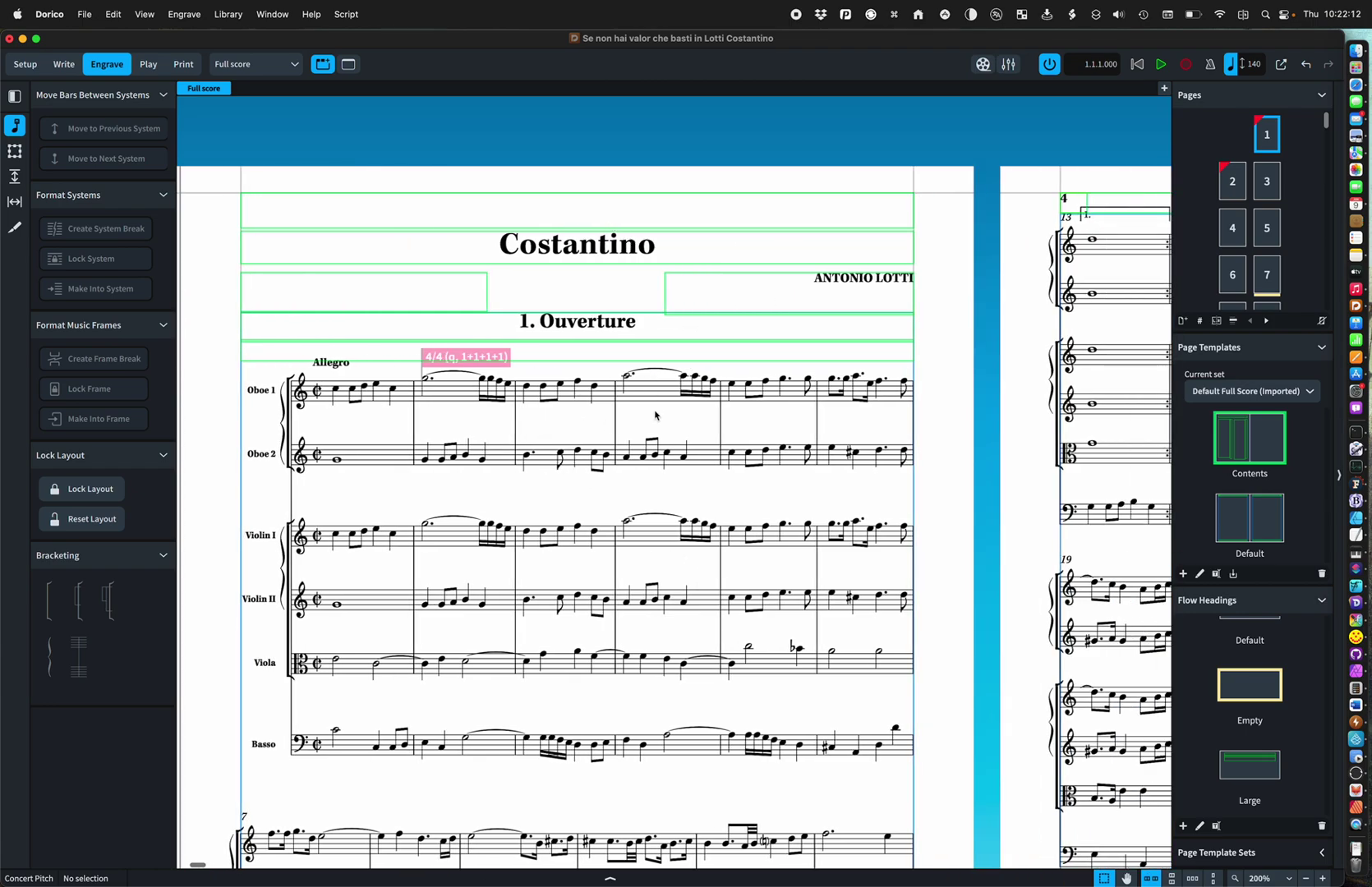
Check that Act 2, Scene 1 starts on page 52, then return to contents page 2.
left_click(1270, 188)
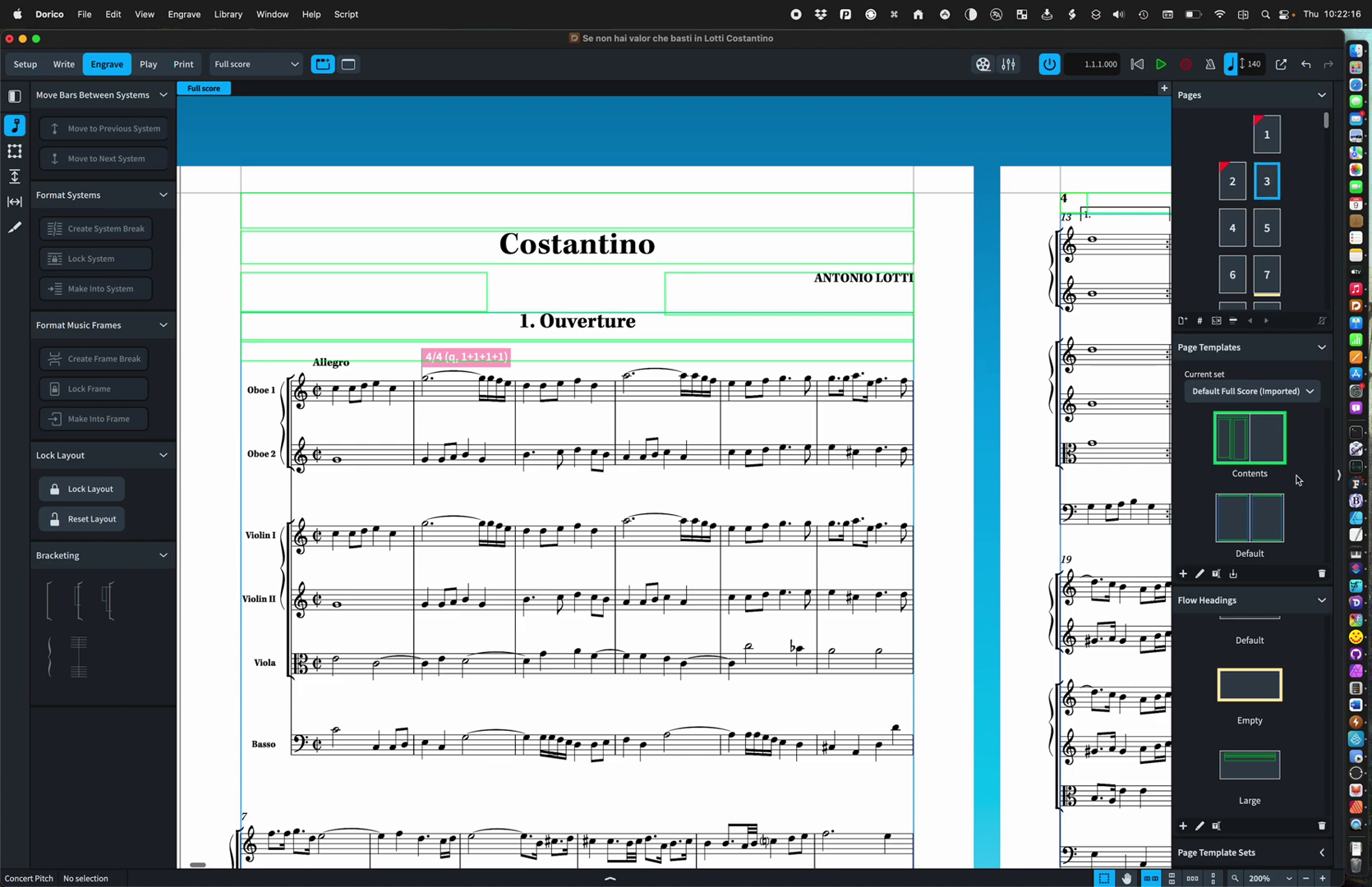
scroll(1298, 480, "down", 3)
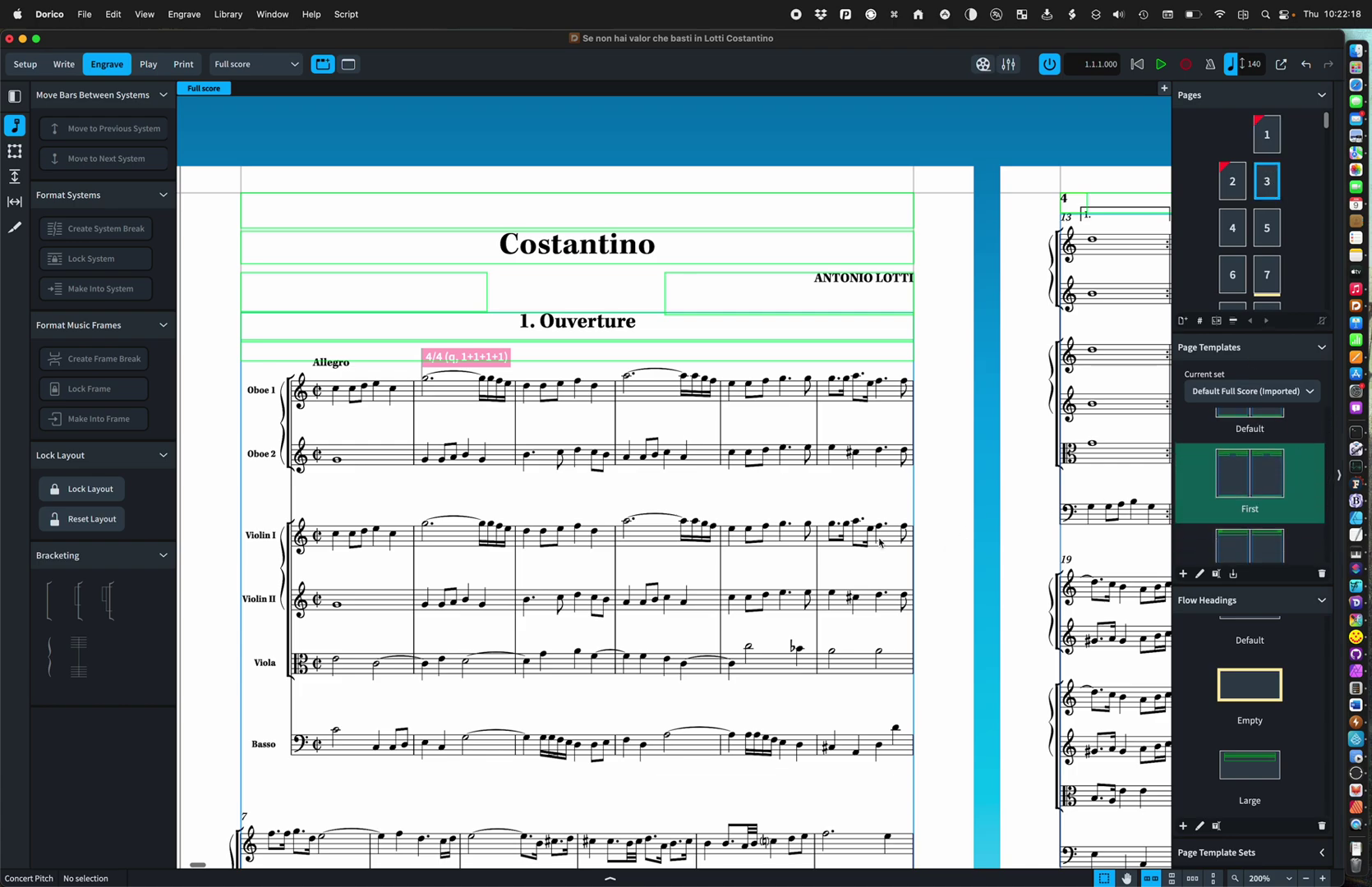
scroll(879, 542, "down", 1)
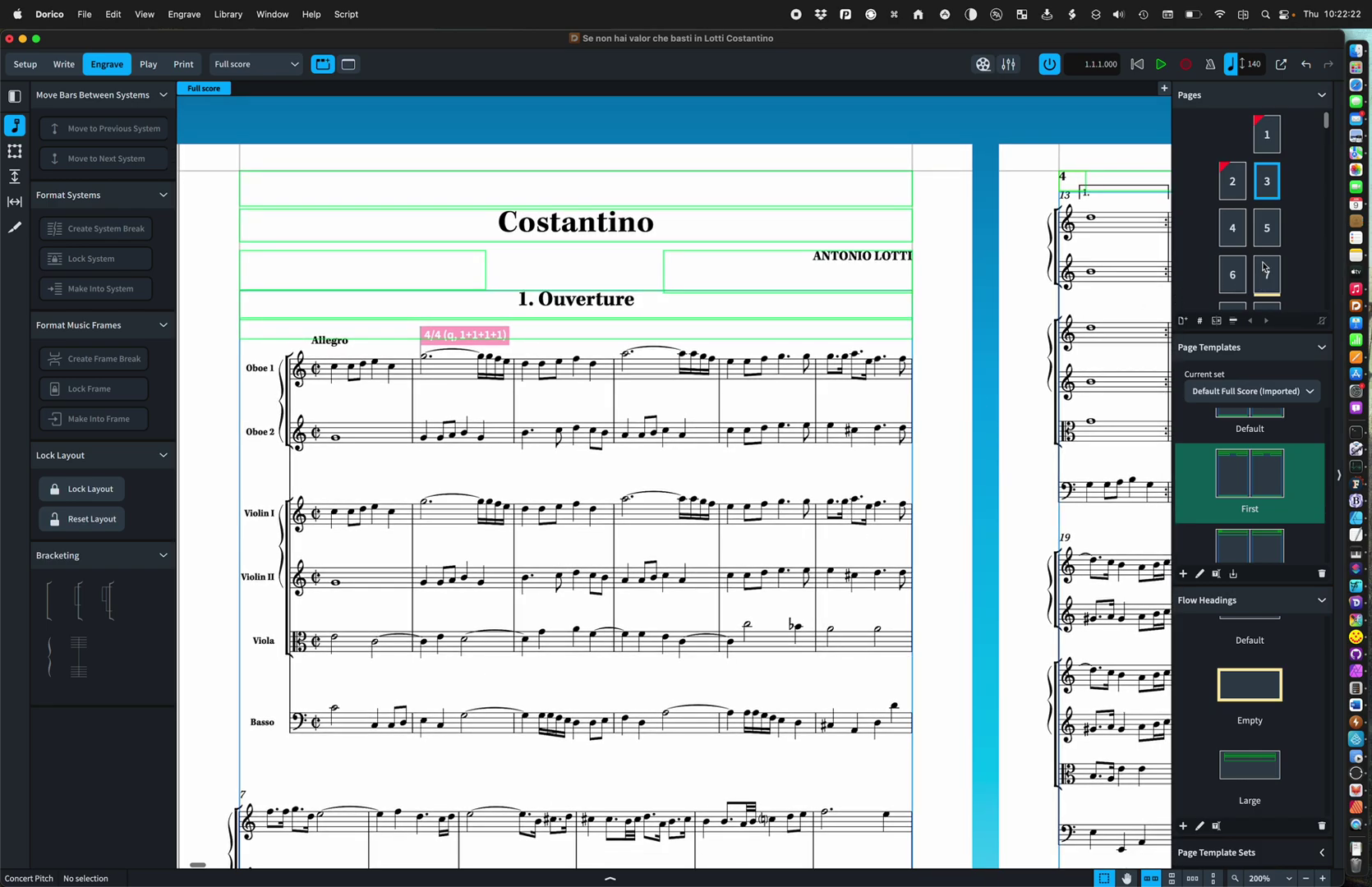
scroll(1048, 336, "right", 10)
scroll(1048, 337, "left", 10)
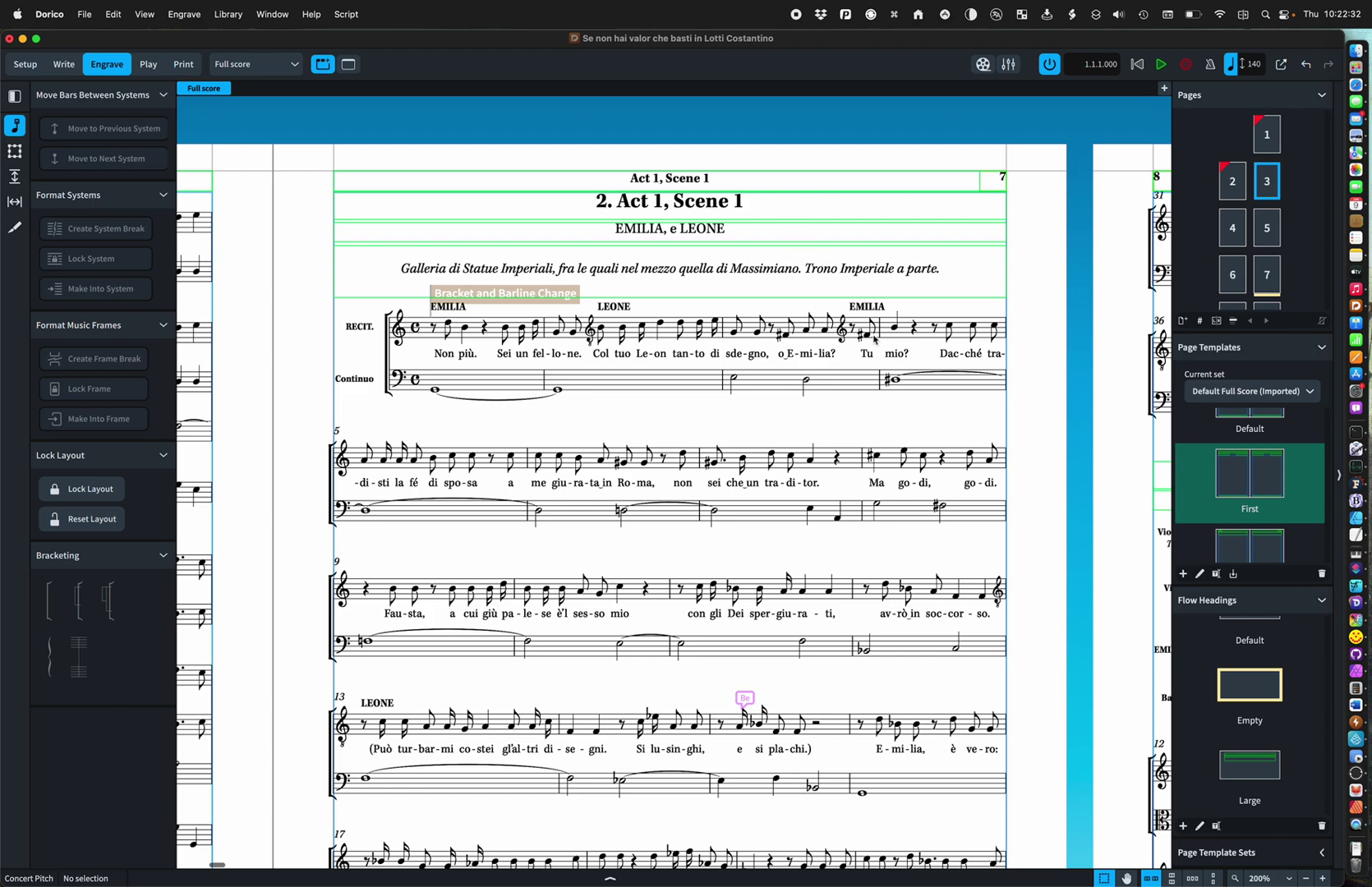
scroll(968, 475, "down", 1)
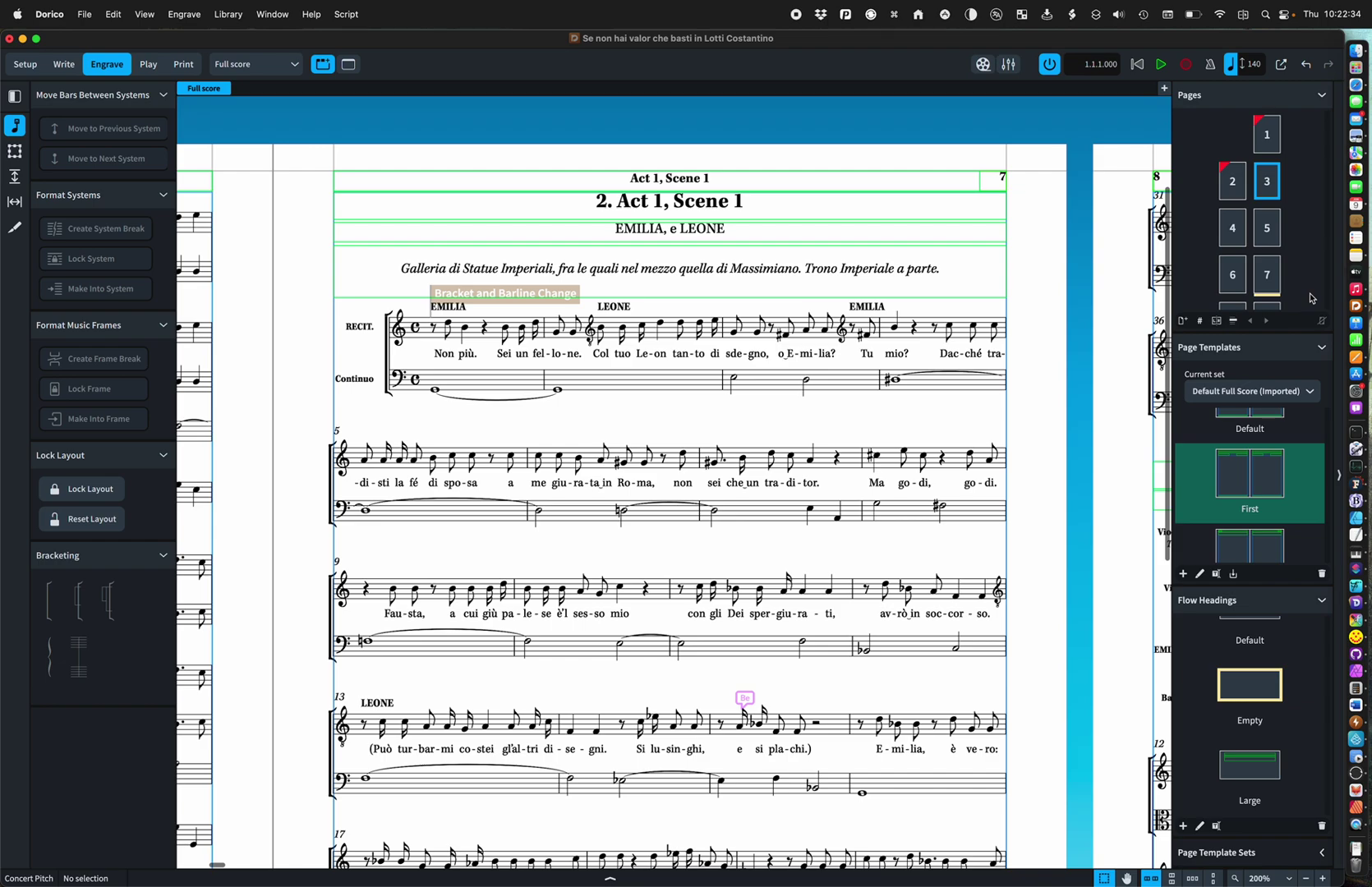
scroll(1307, 288, "down", 3)
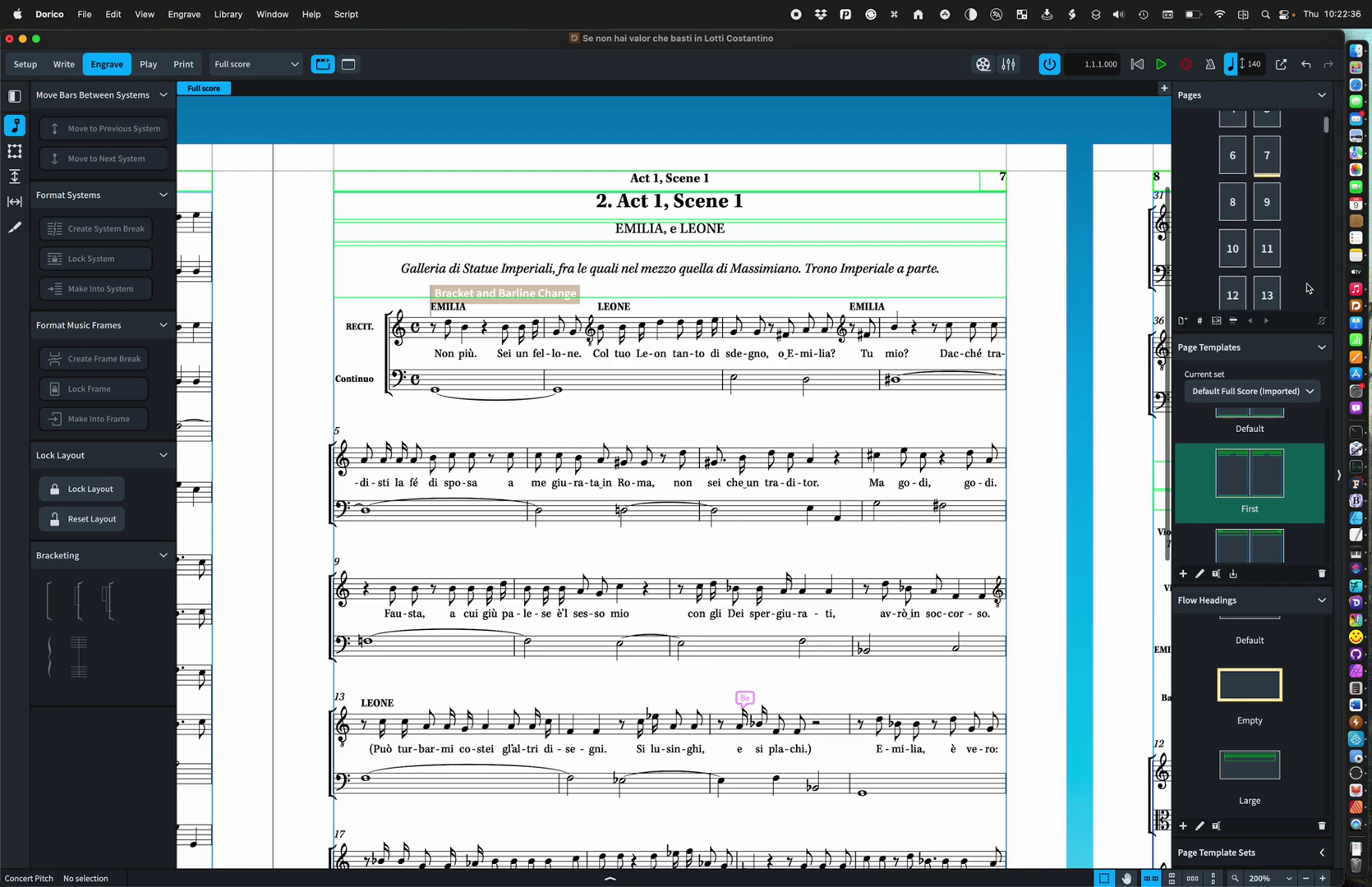
scroll(1308, 287, "down", 20)
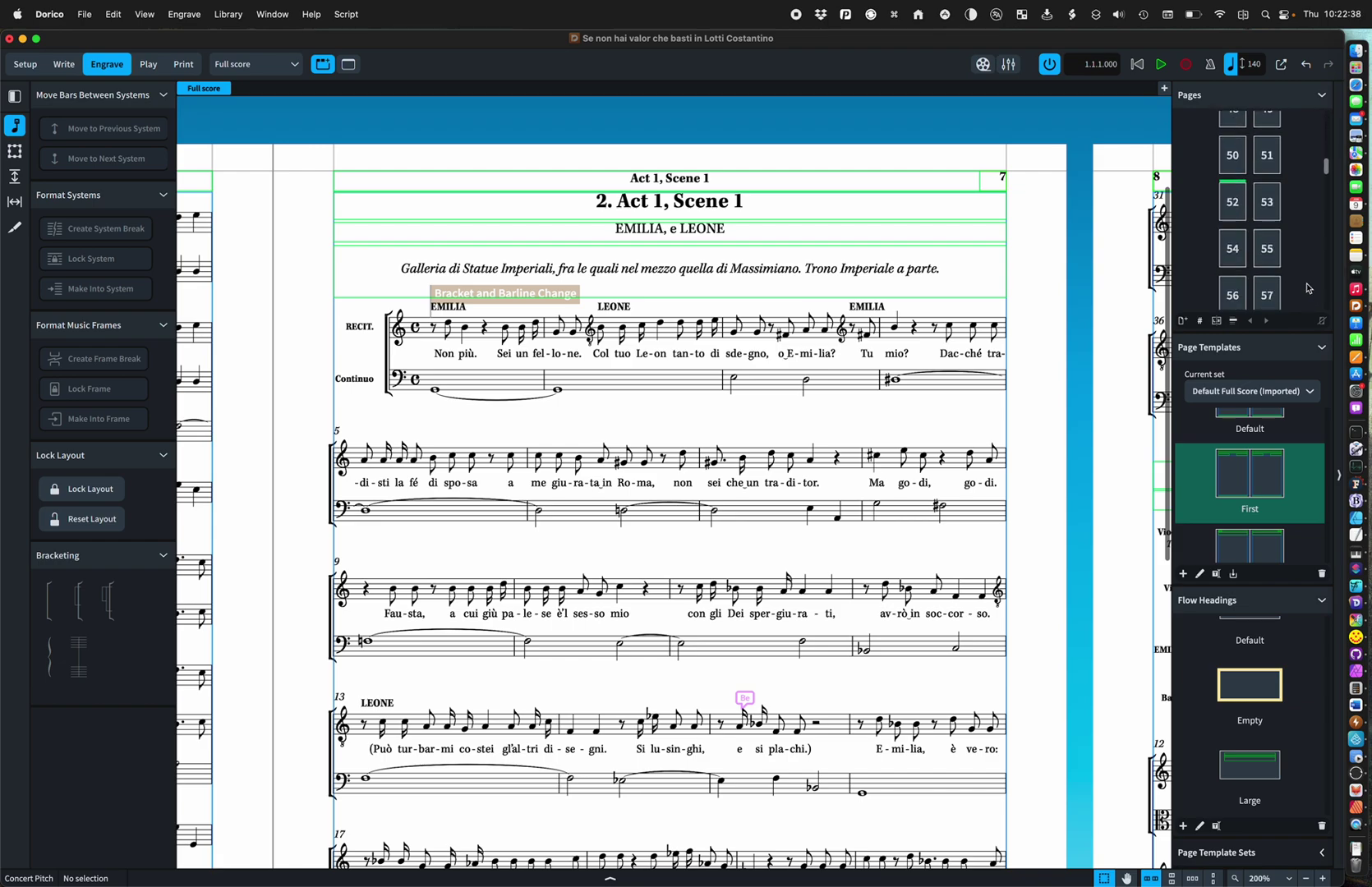
scroll(1308, 287, "down", 1)
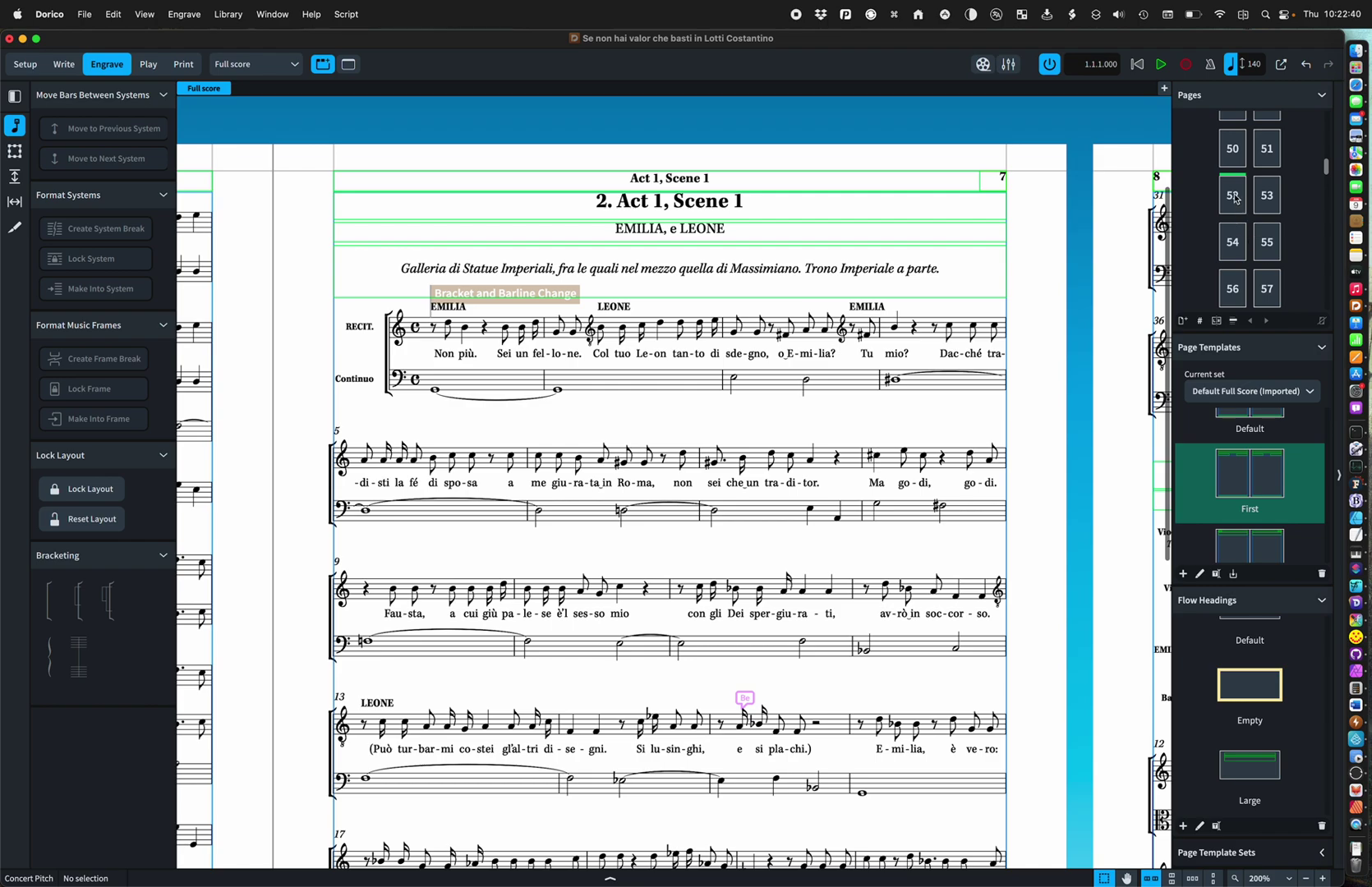
left_click(1234, 197)
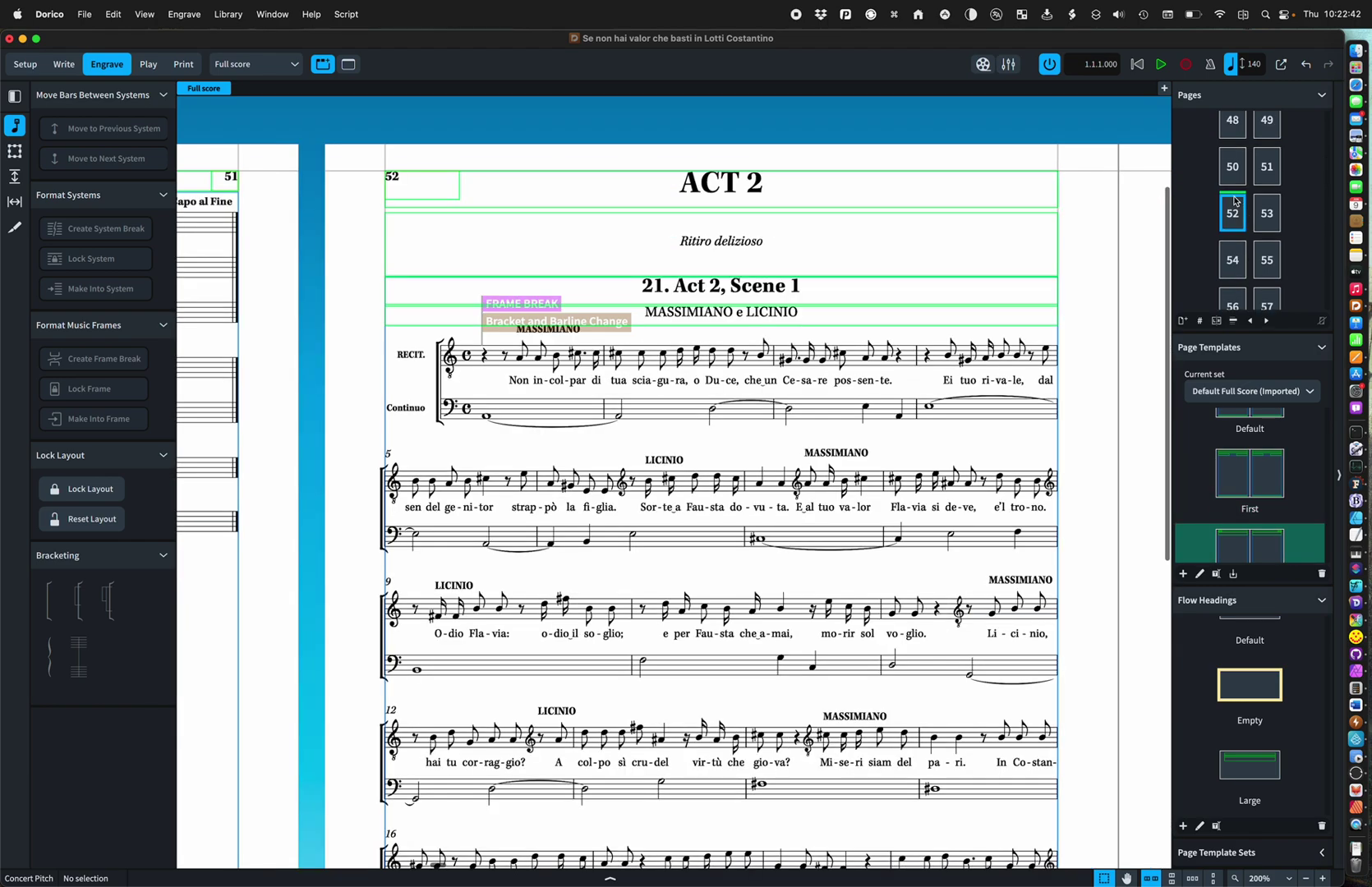
scroll(1234, 199, "up", 15)
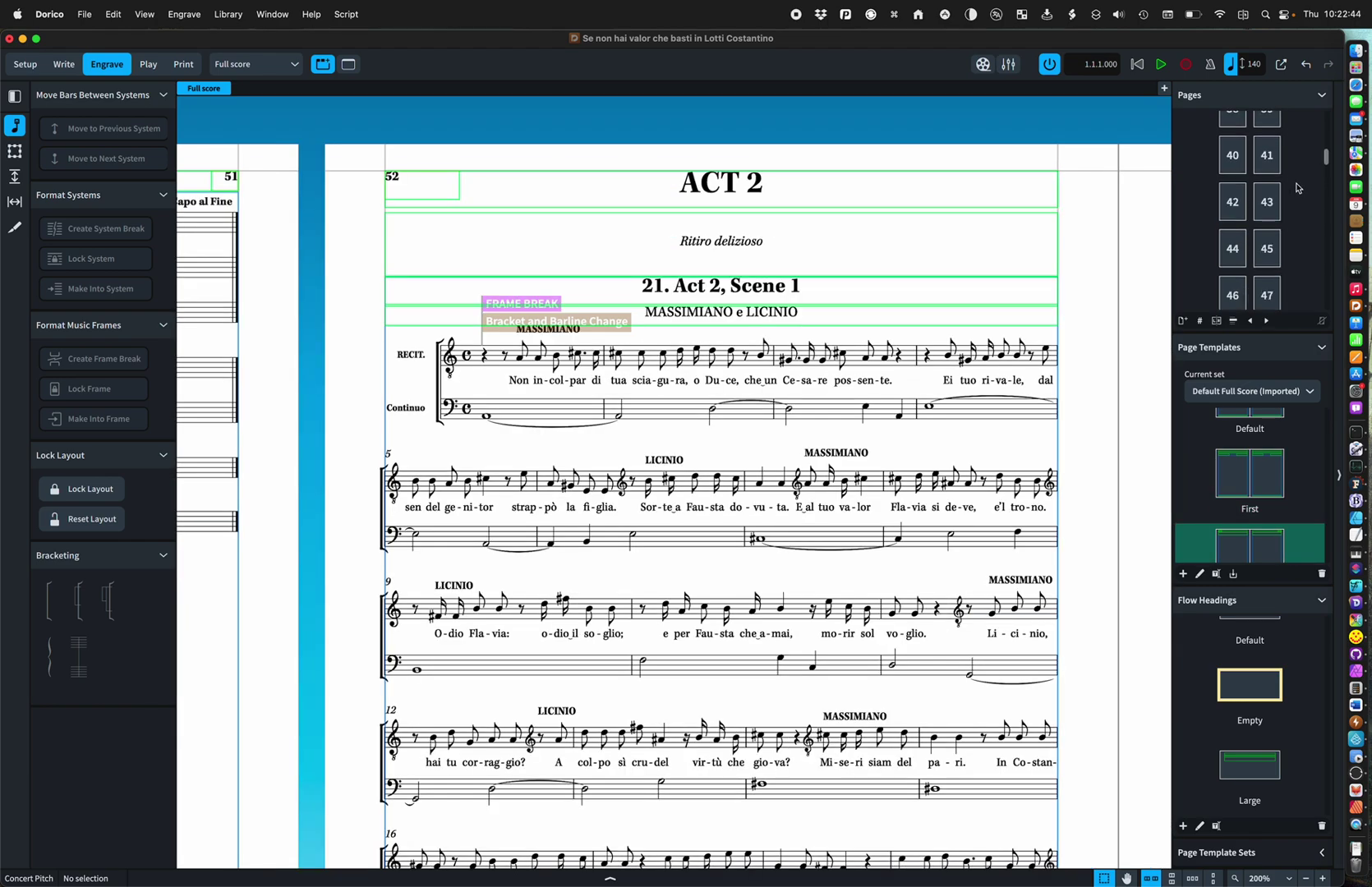
left_click(1228, 185)
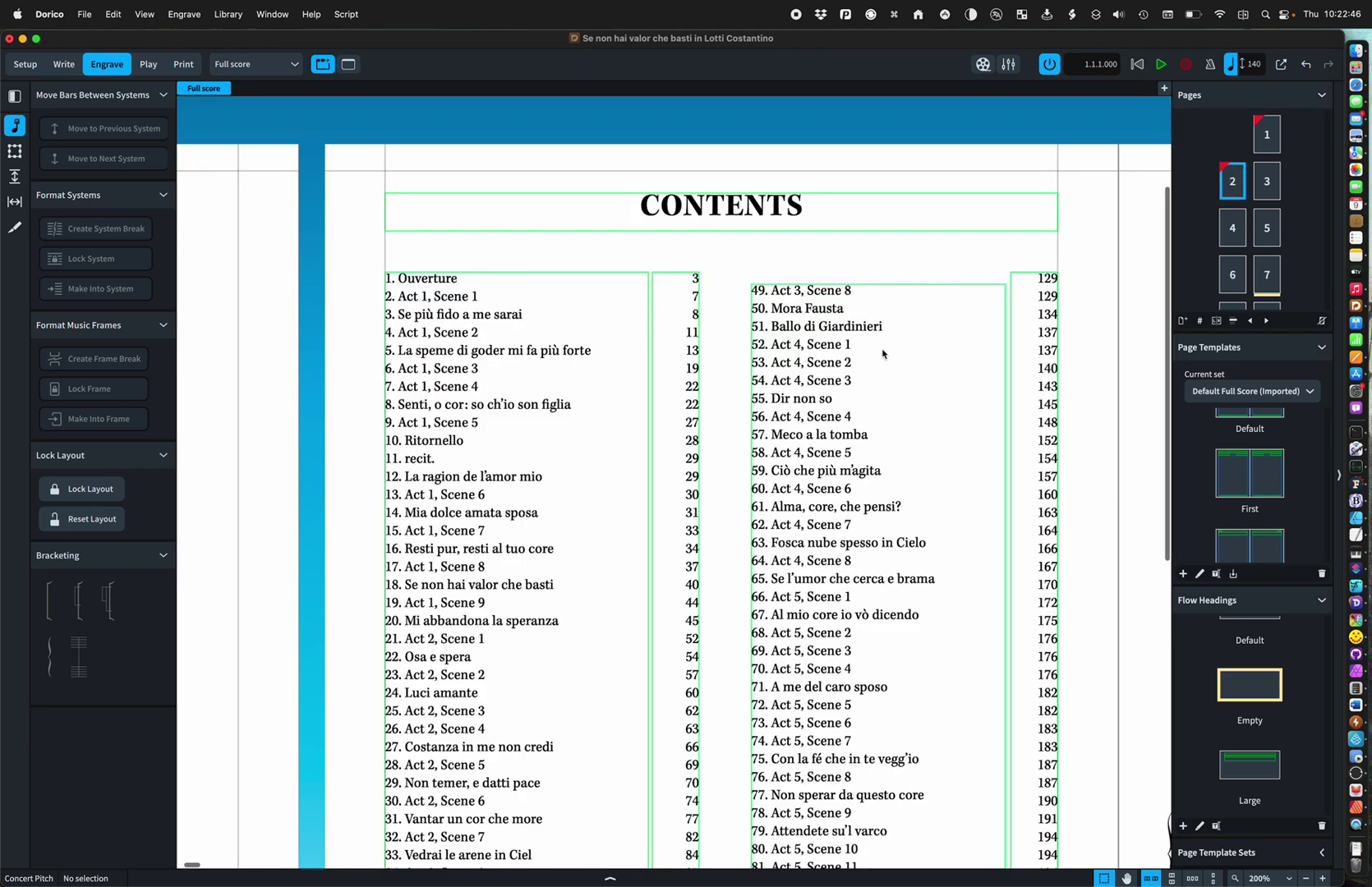
In frame editing, raise the top of the right-hand contents frame slightly.
scroll(878, 386, "down", 2)
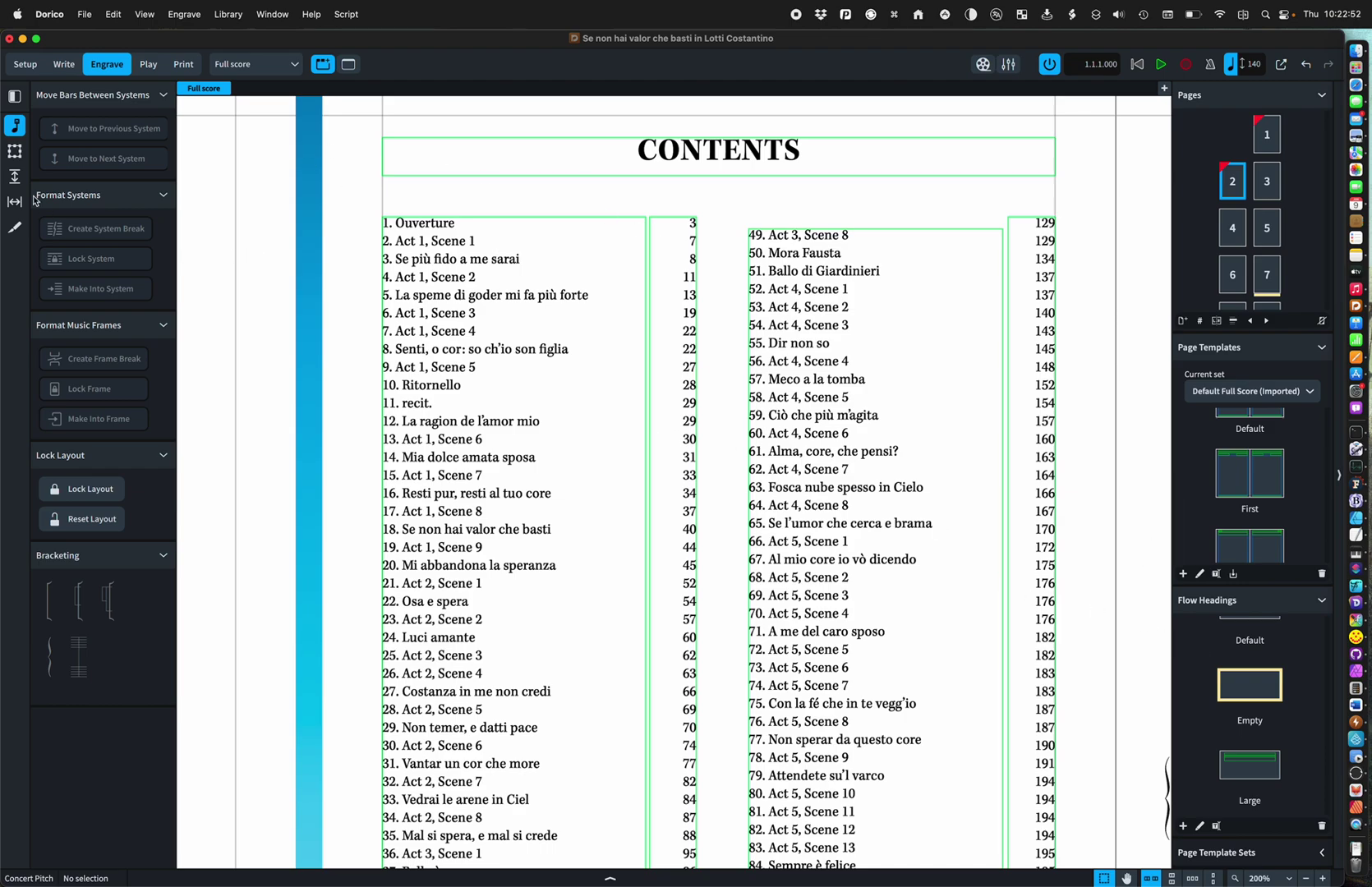
left_click(13, 151)
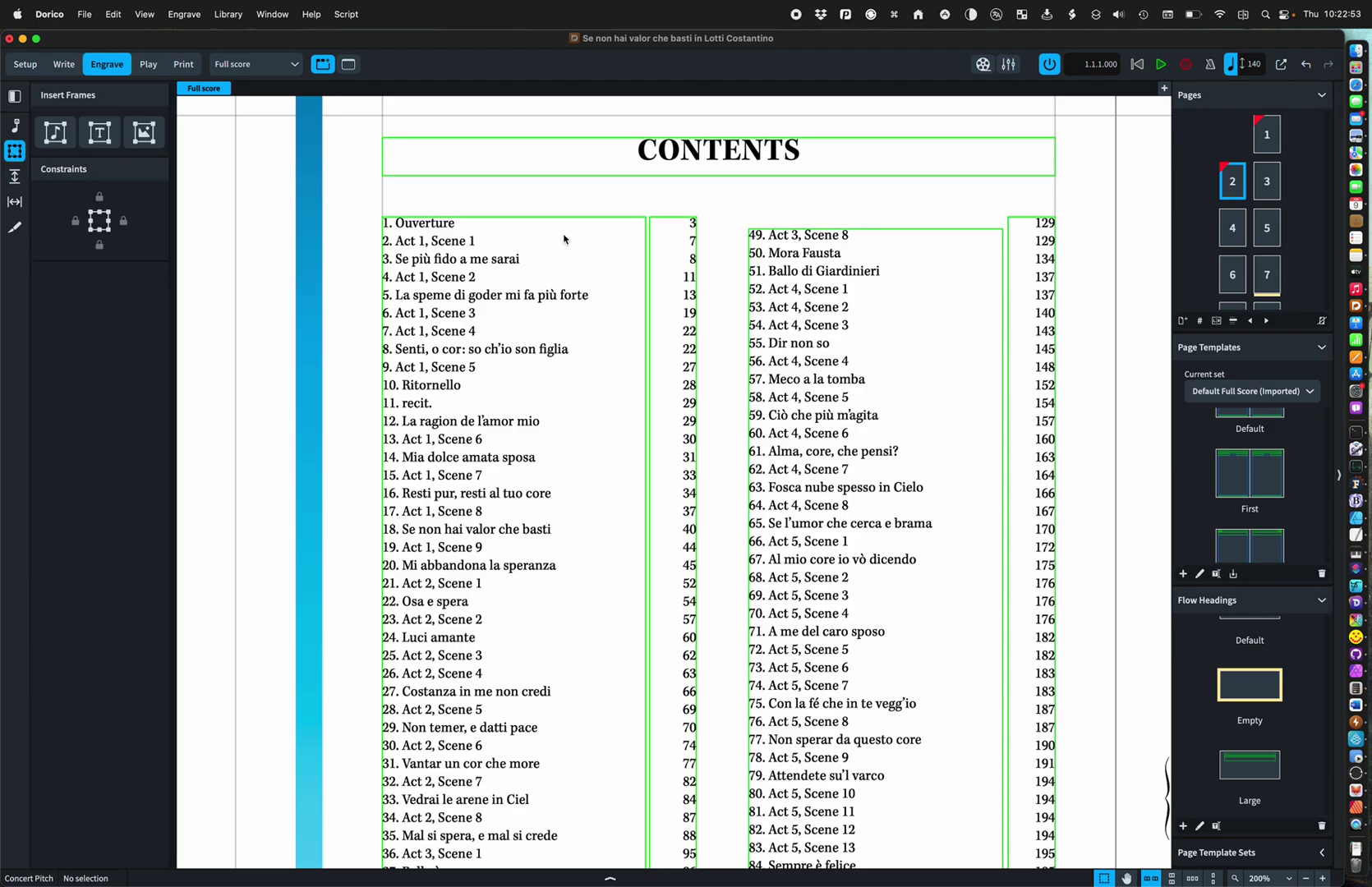
left_click(875, 233)
left_click_drag(879, 229, 892, 217)
Delete the unused placeholder contents entries 88–98.
scroll(879, 307, "down", 3)
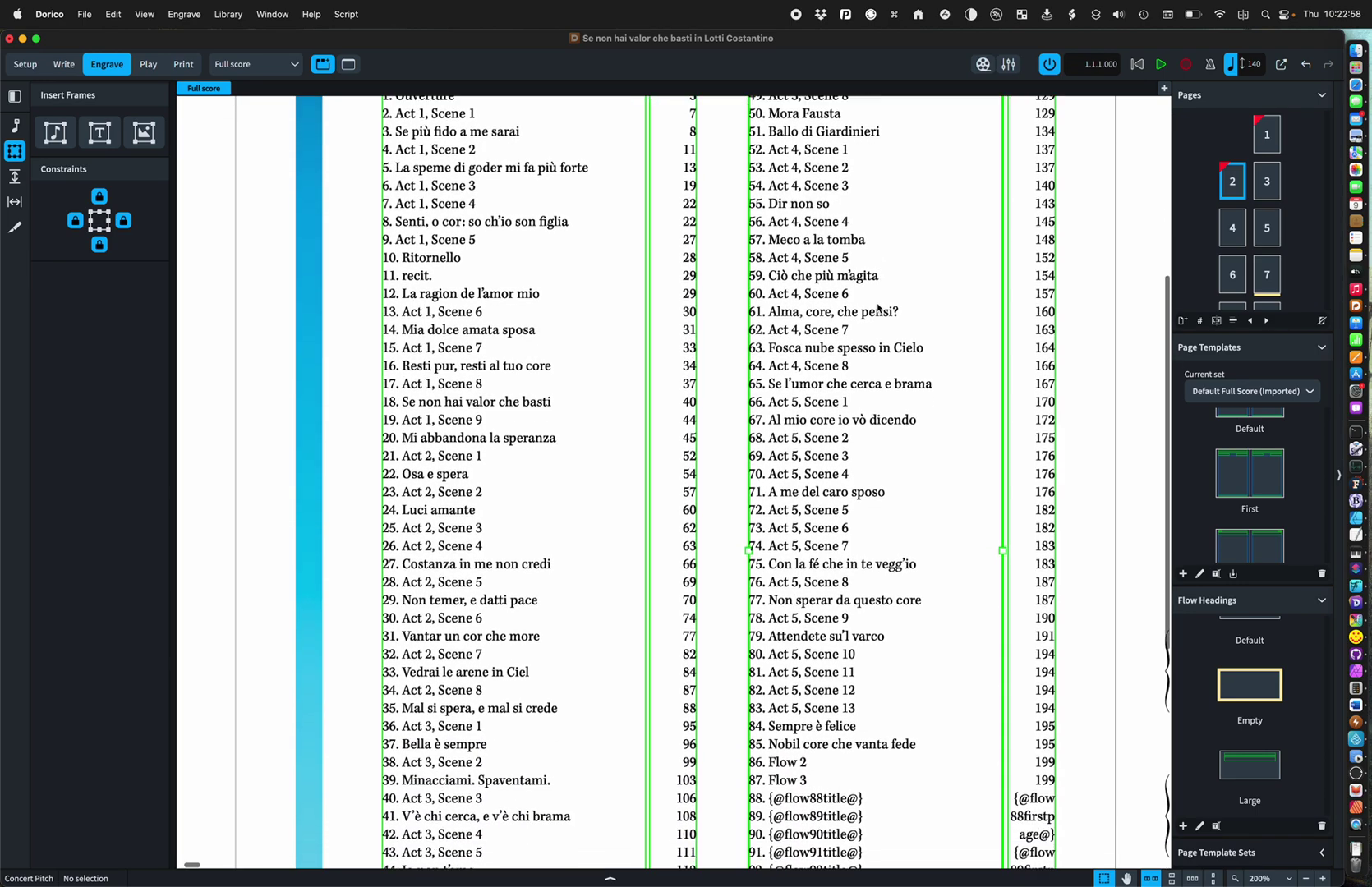
scroll(878, 307, "down", 8)
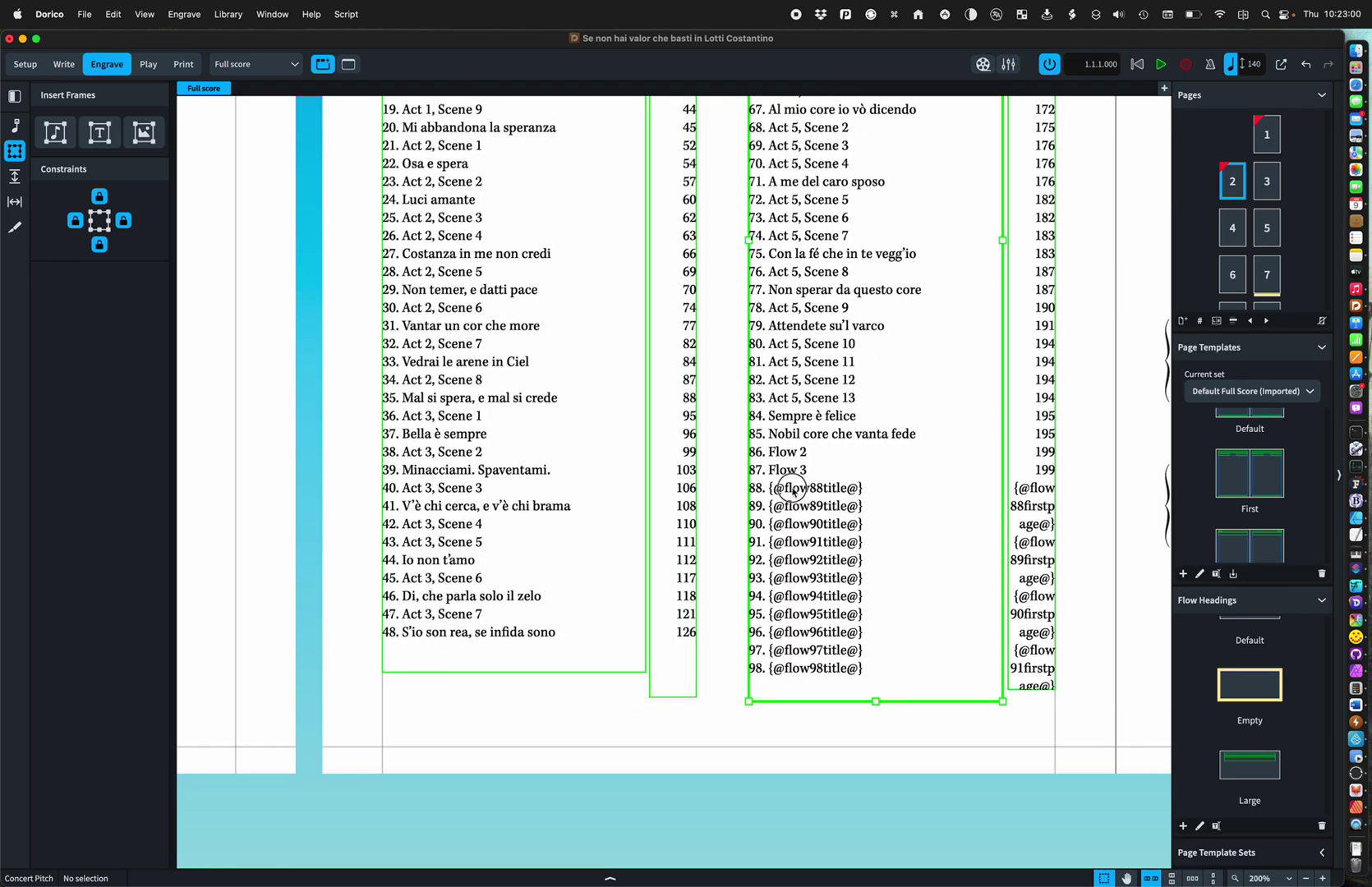
double_click(787, 484)
double_click(790, 488)
left_click_drag(750, 486, 964, 673)
key("BackSpace")
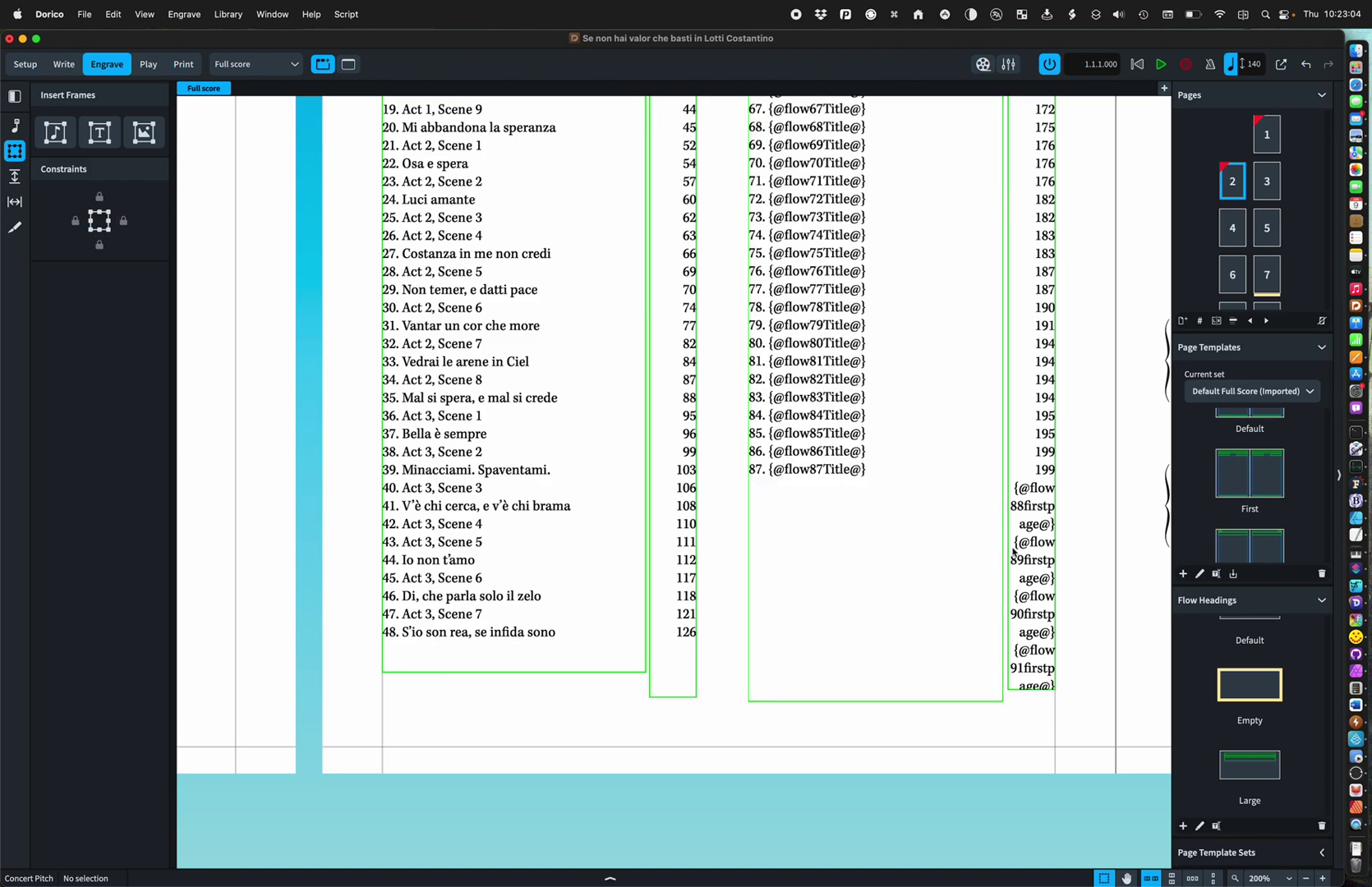
key("super+z")
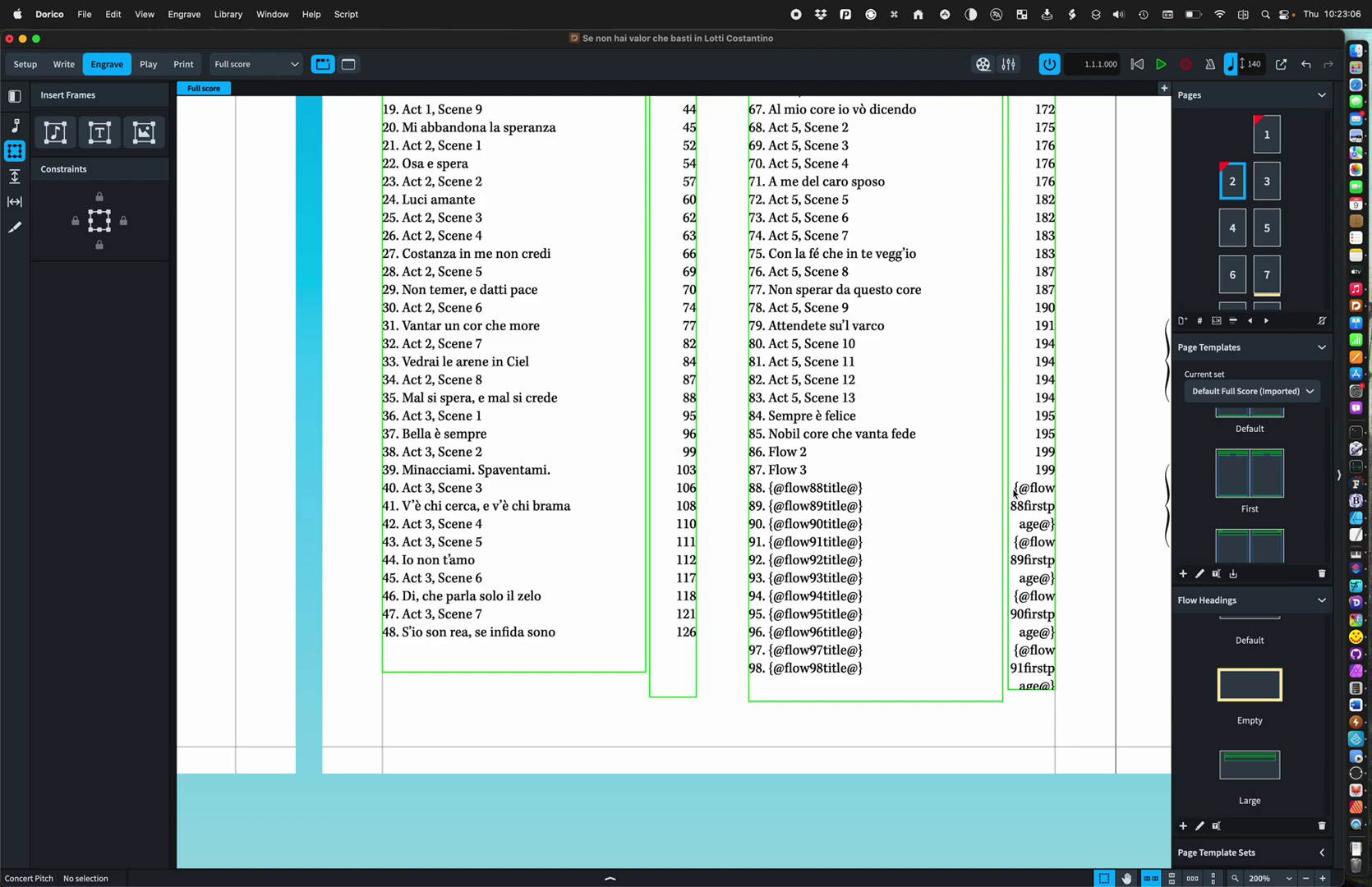
key("super+z")
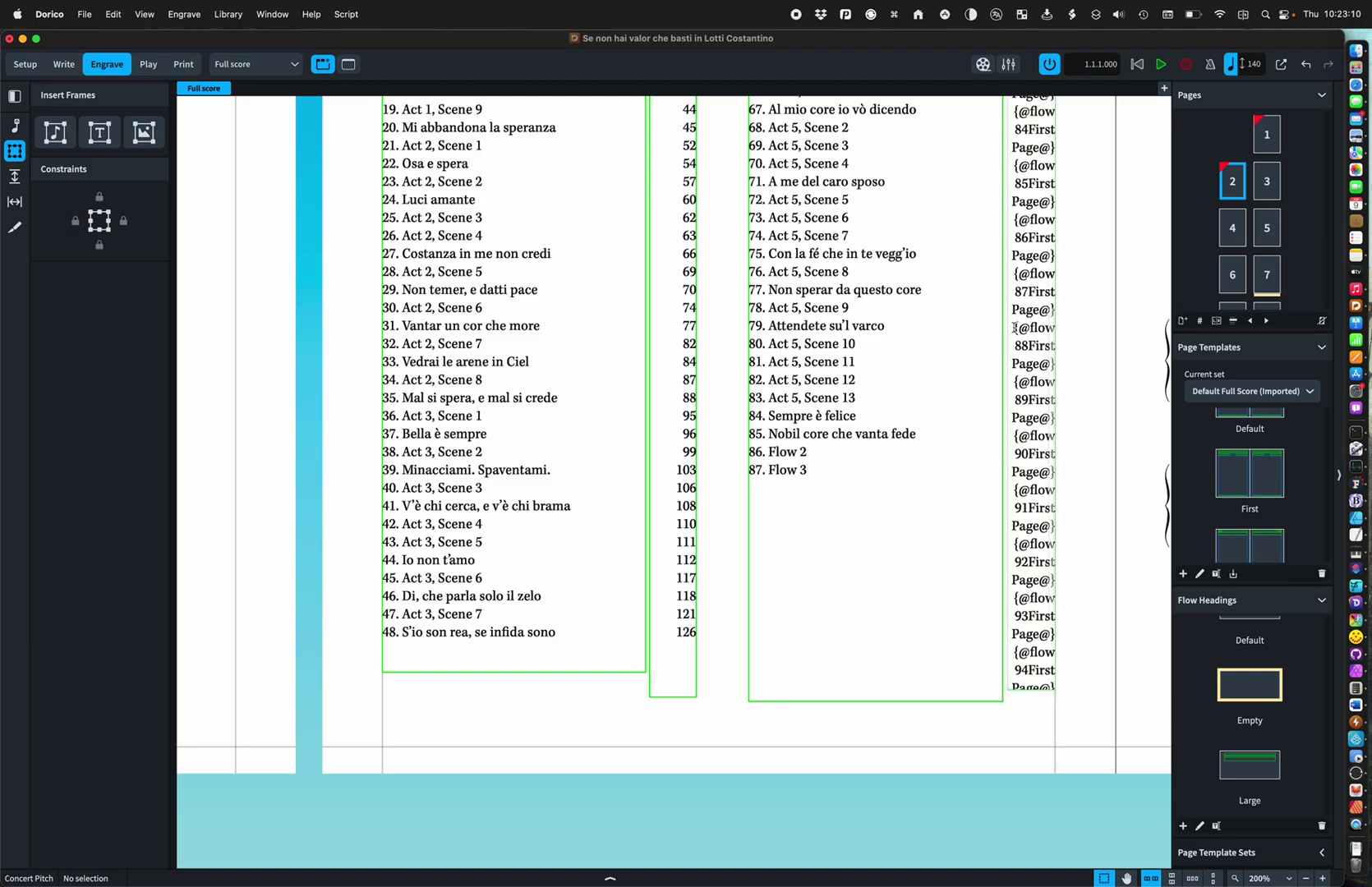
Select the surplus page-number placeholder tokens in the page-number column.
left_click(1015, 335)
left_click_drag(1098, 641, 1125, 729)
left_click(1087, 716)
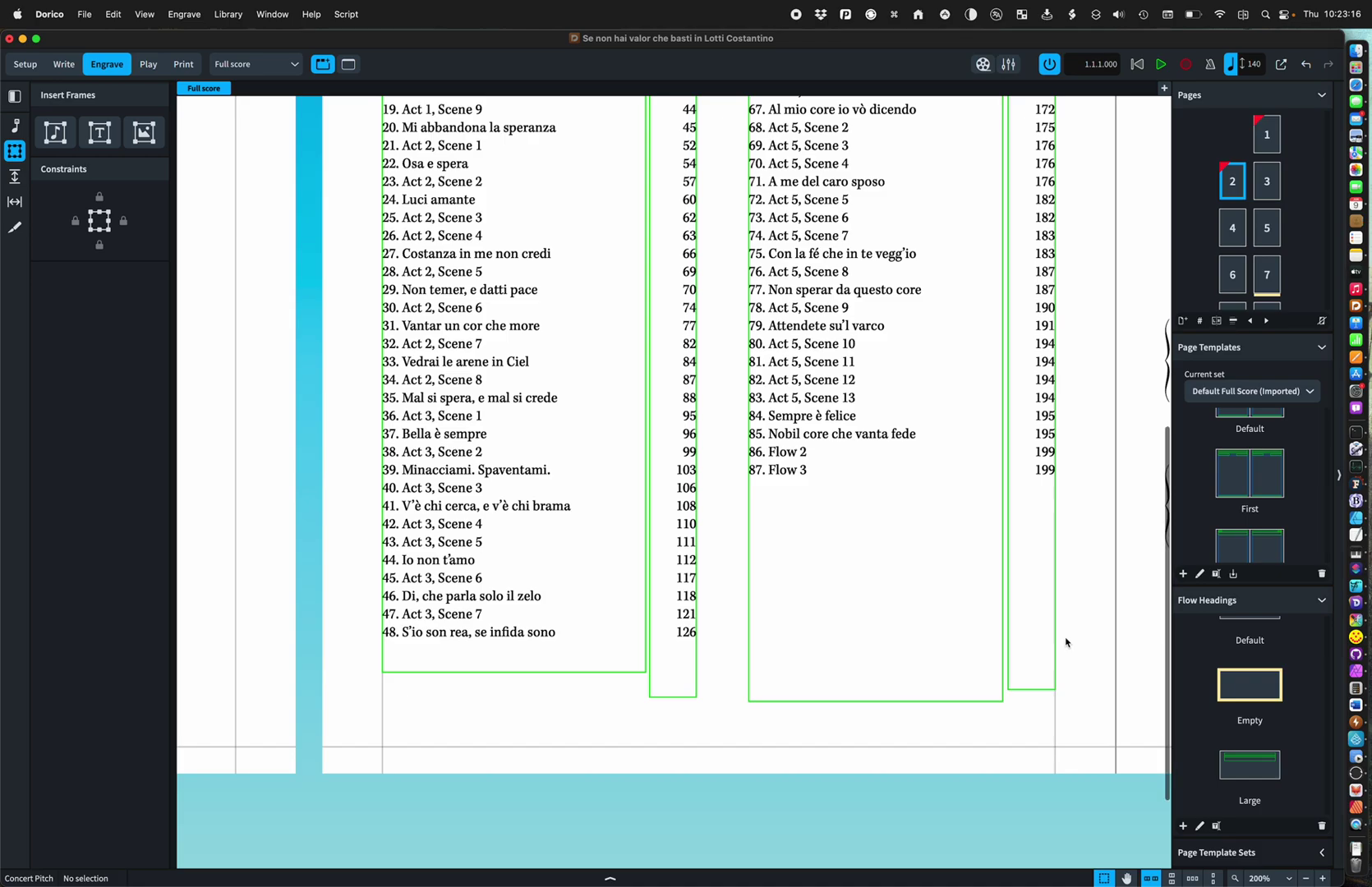
Swap the blank first page with the following contents page.
scroll(795, 559, "down", 5)
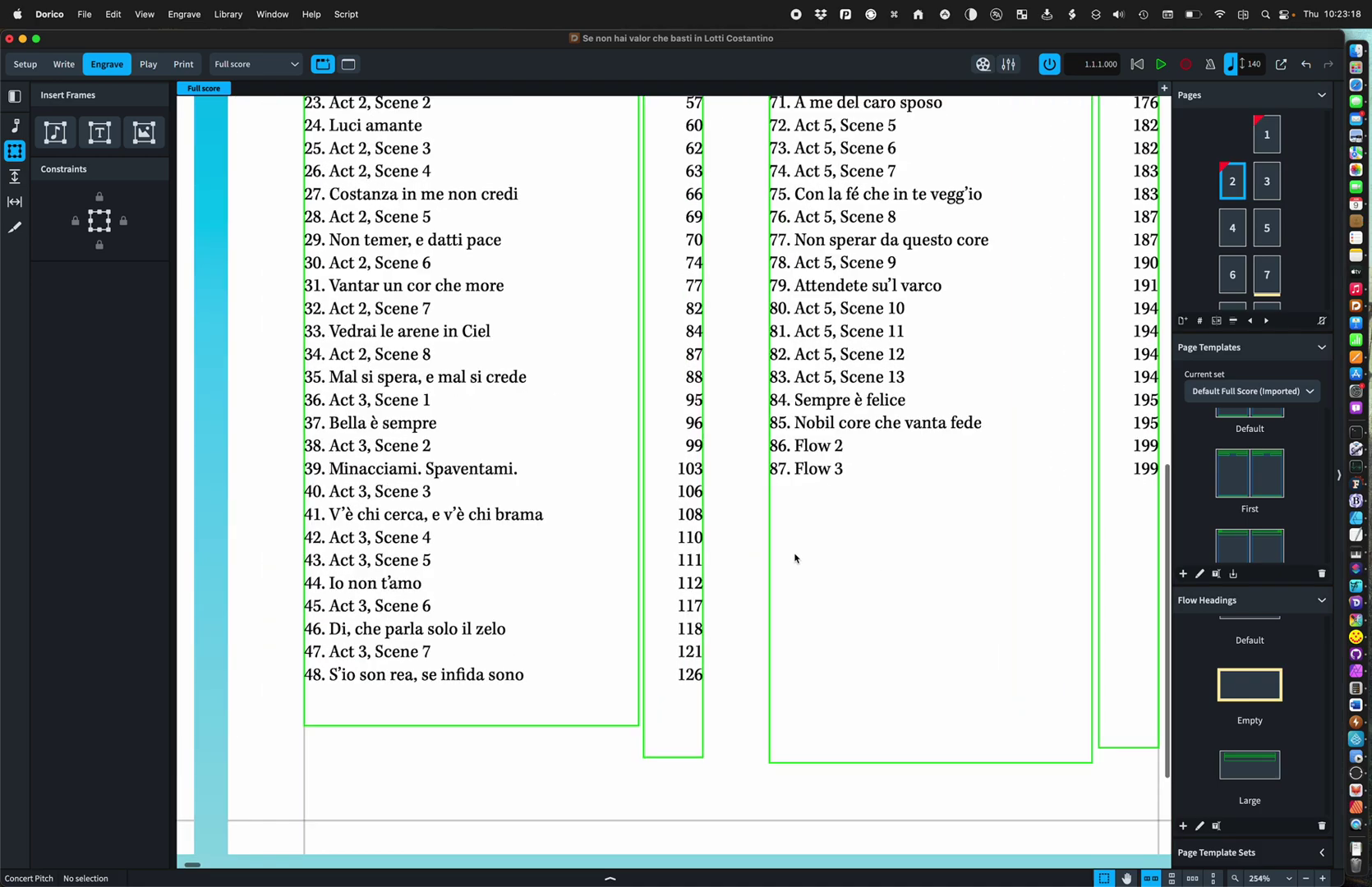
scroll(794, 559, "up", 5)
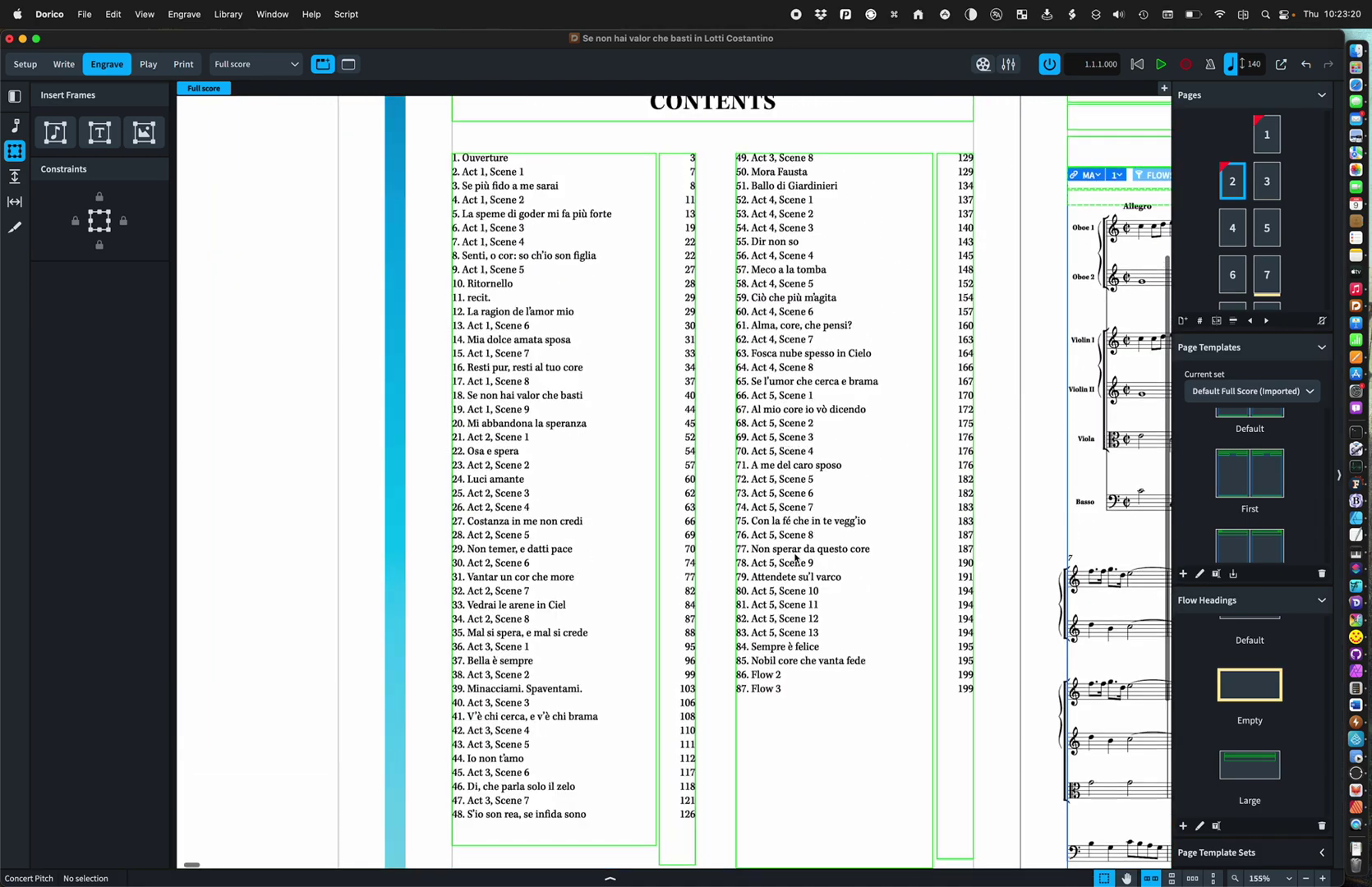
scroll(796, 558, "down", 2)
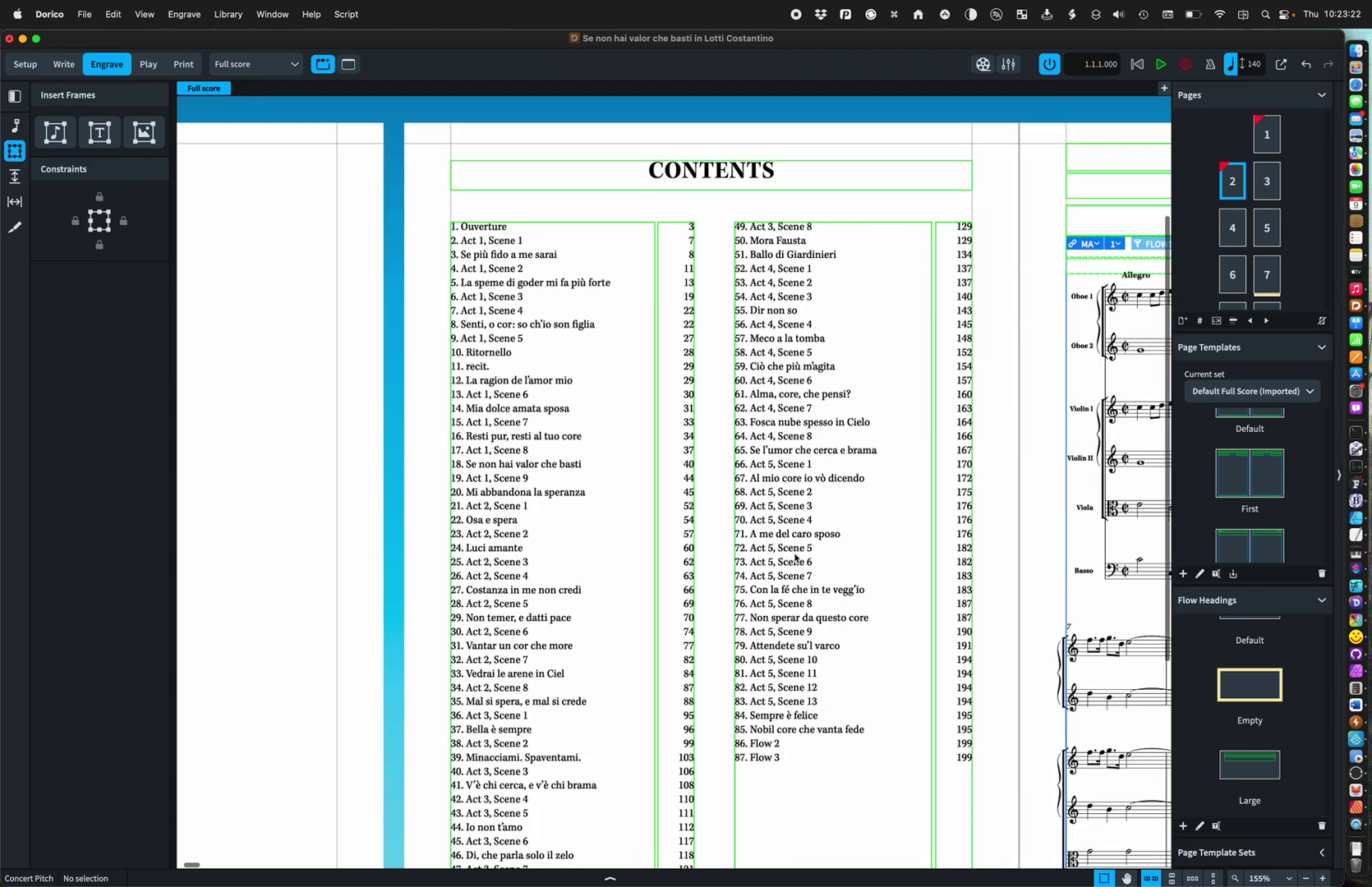
scroll(657, 519, "down", 5)
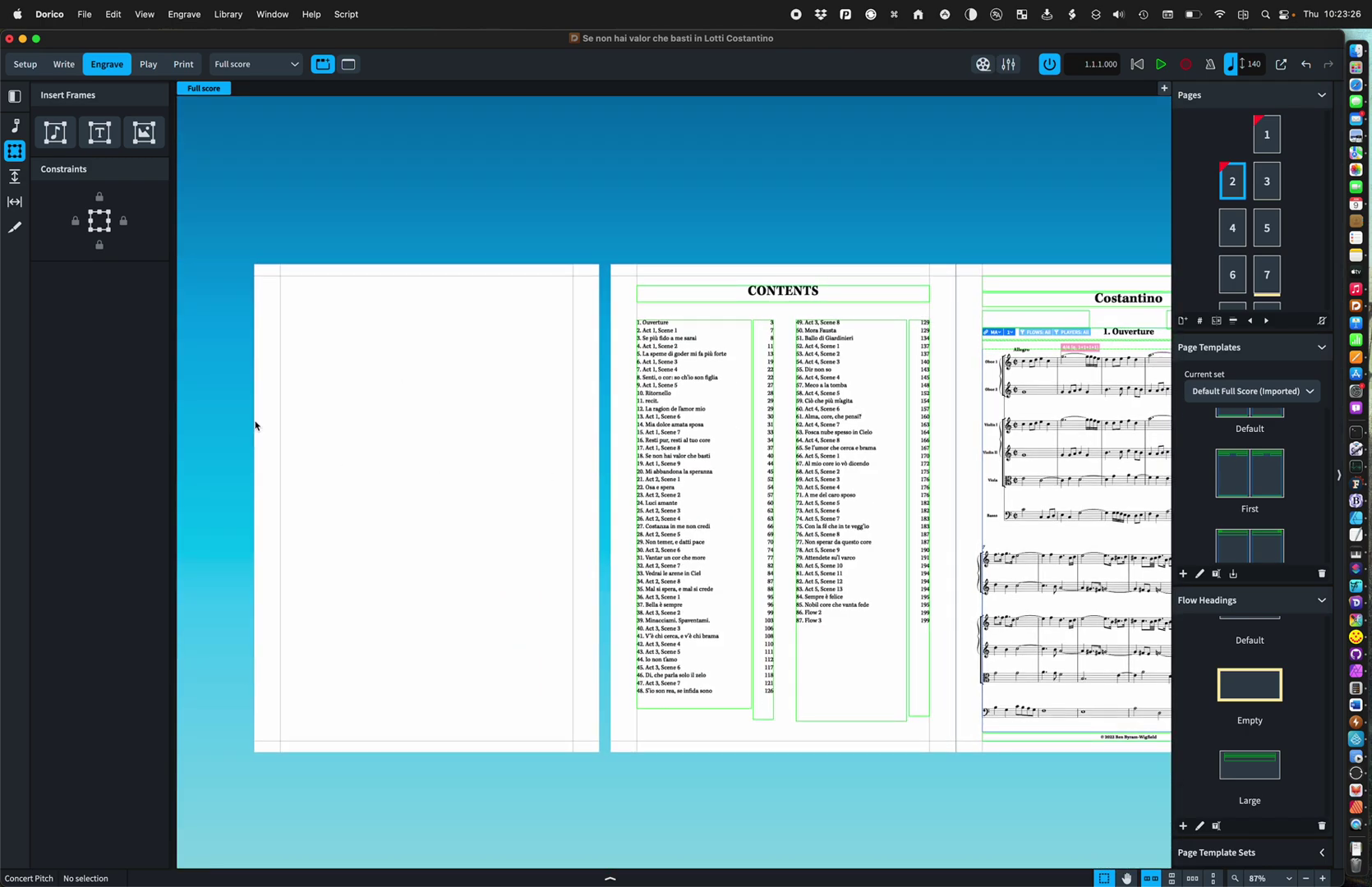
right_click(1267, 135)
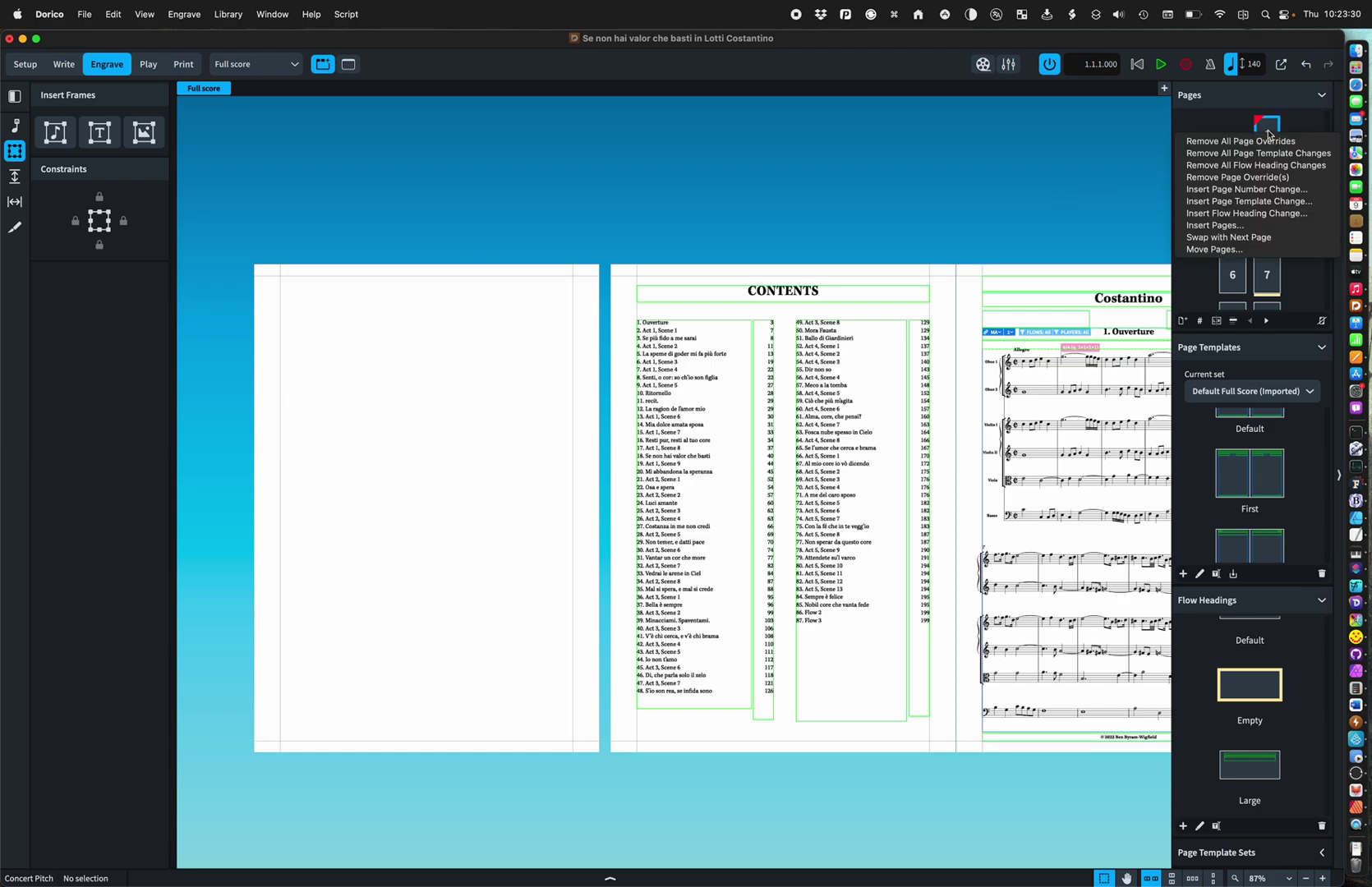
left_click(1277, 237)
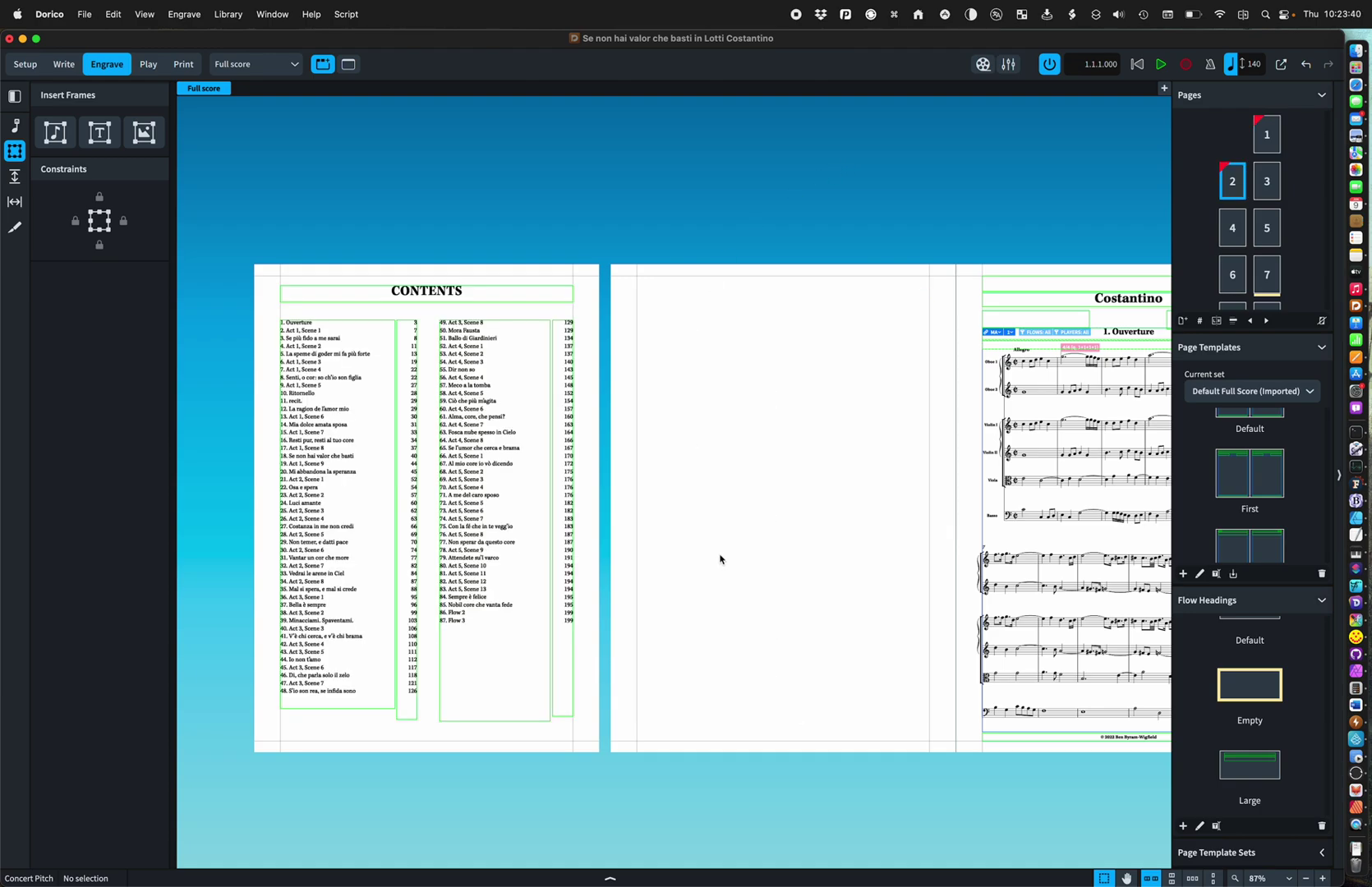
Switch to Write mode to view the score's music and comments.
scroll(720, 557, "down", 2)
scroll(719, 557, "right", 10)
scroll(720, 558, "right", 15)
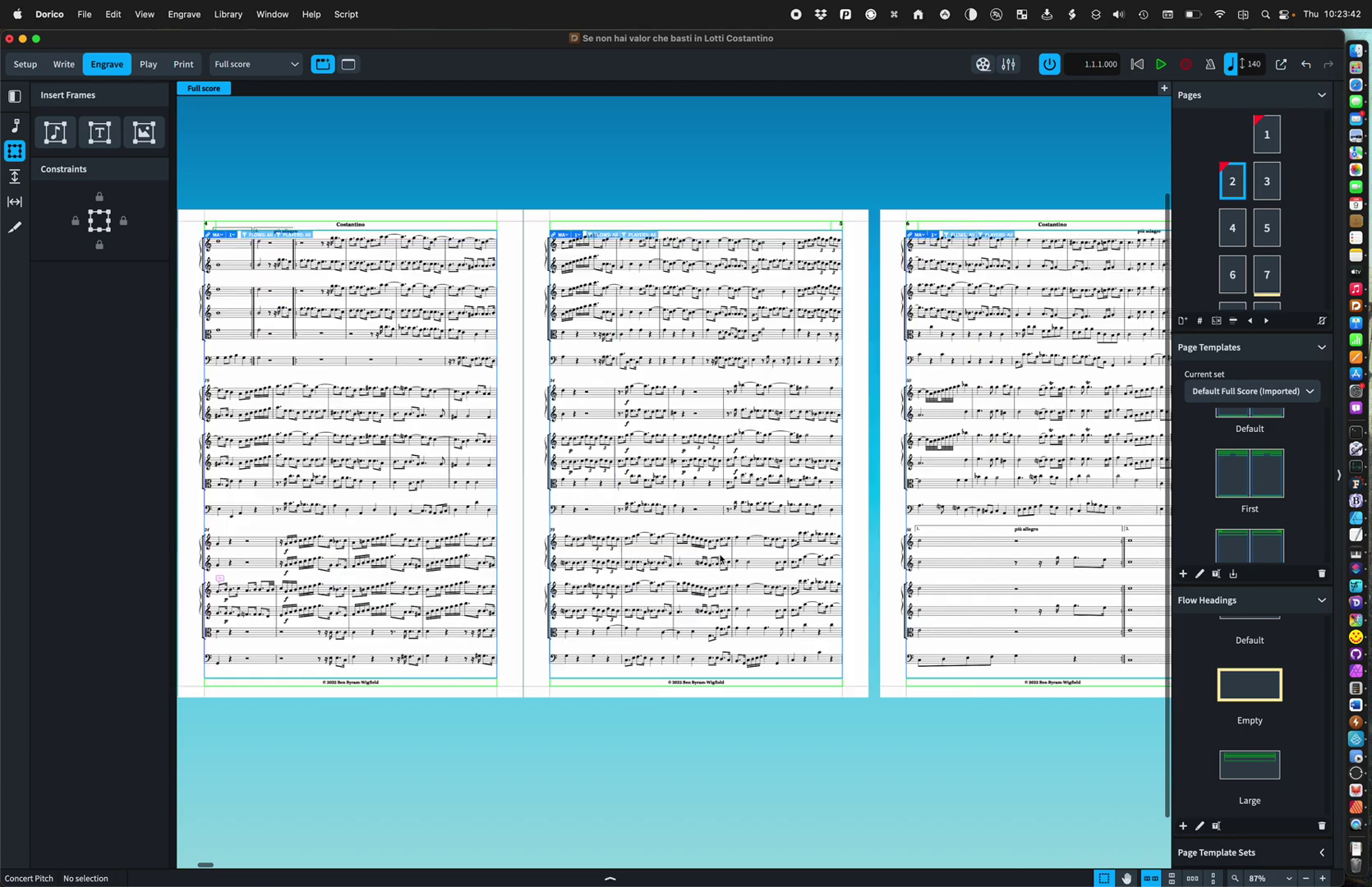
left_click(63, 64)
Open the bar 15 comment to read it, then close it unchanged.
scroll(584, 487, "up", 5)
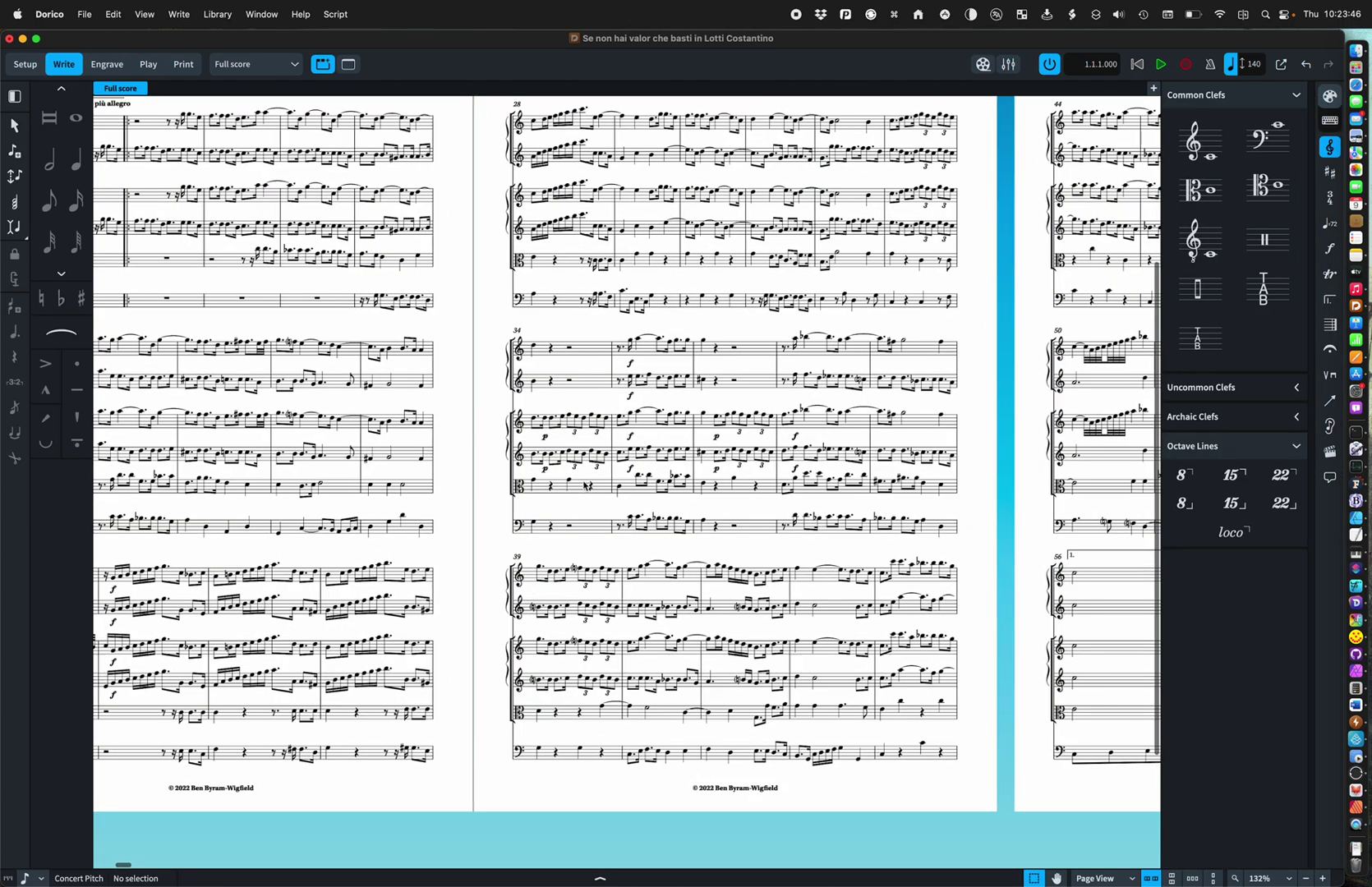
scroll(585, 487, "right", 10)
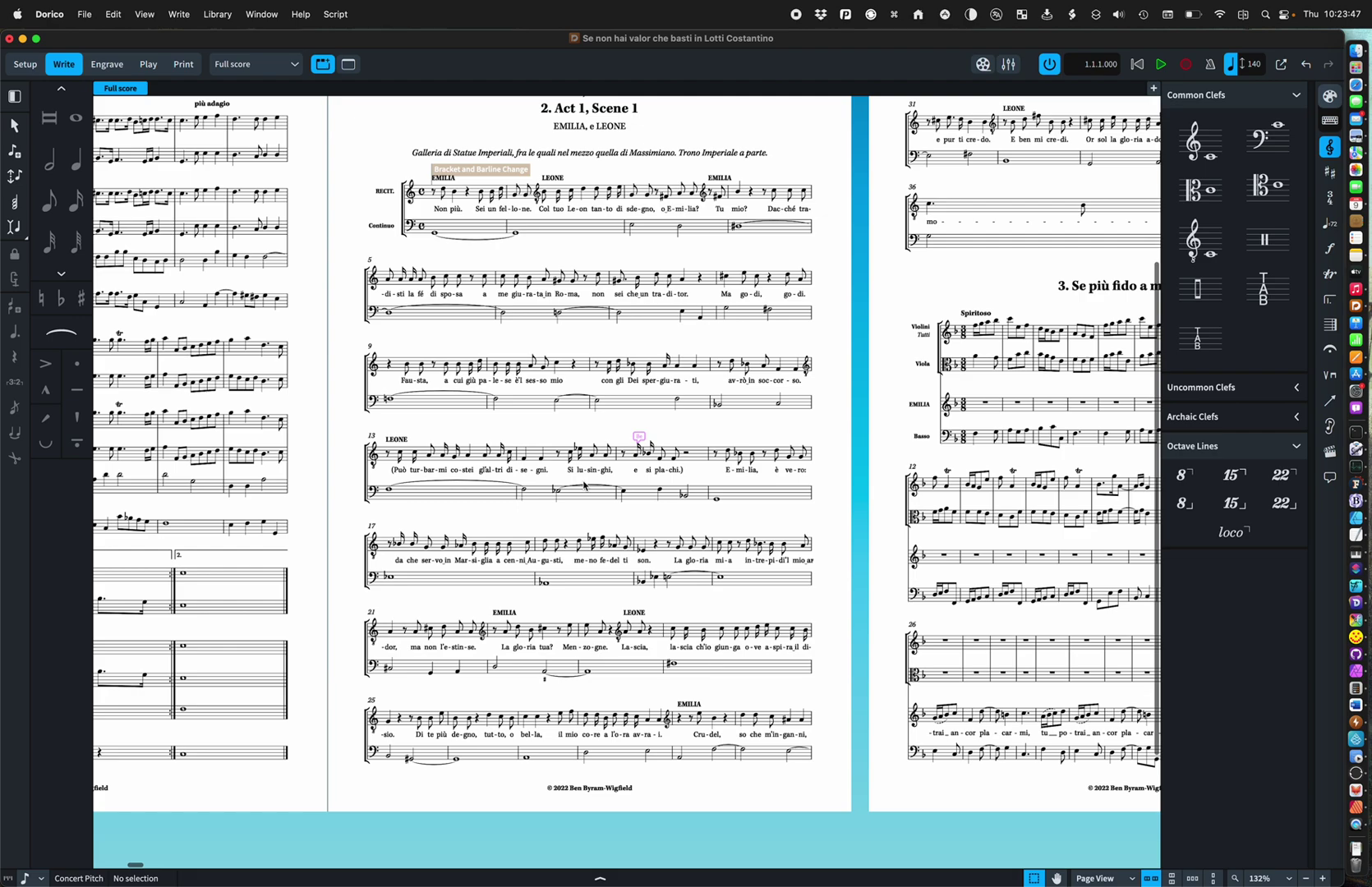
left_click(638, 437)
double_click(639, 437)
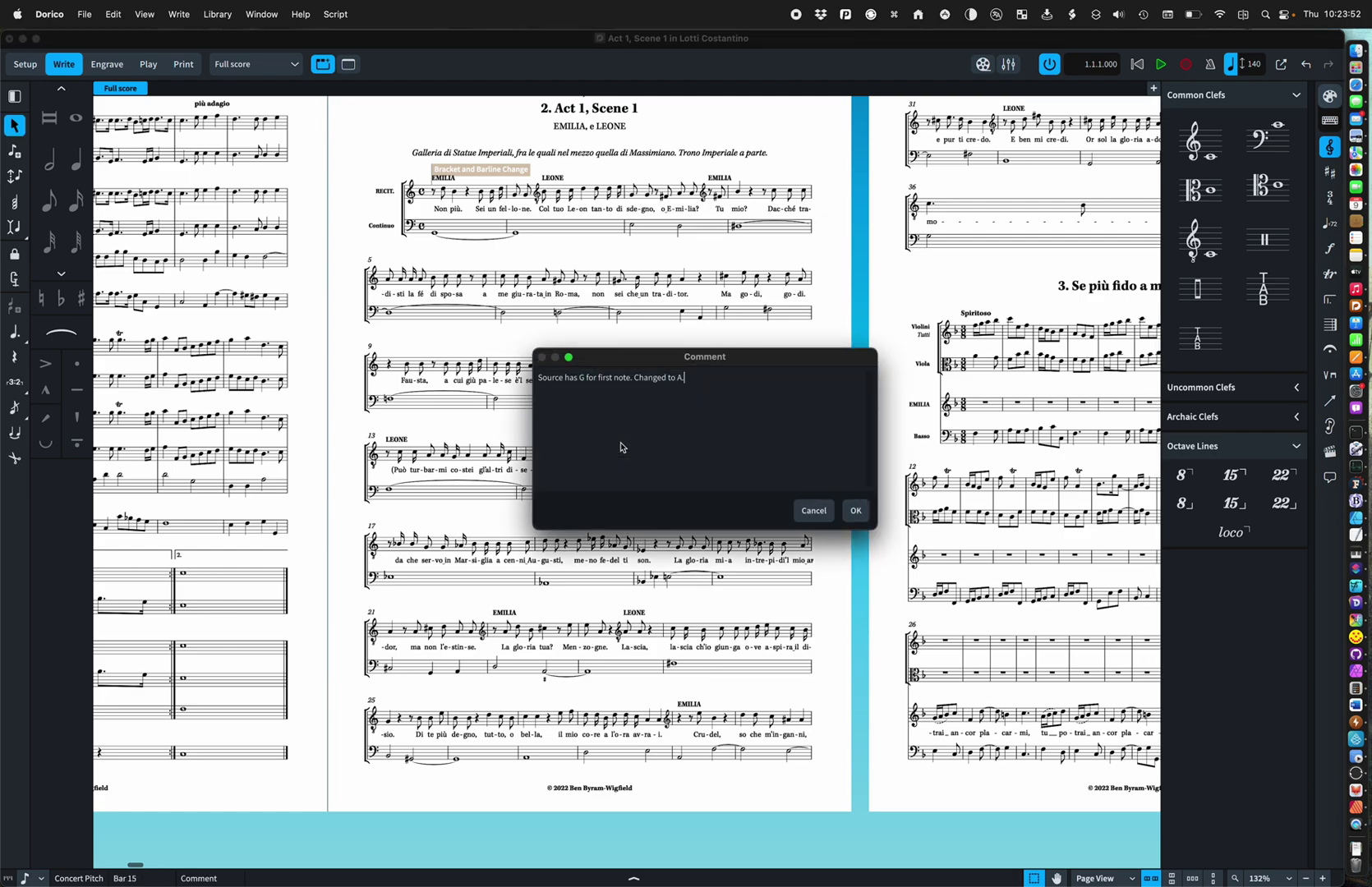
left_click(855, 510)
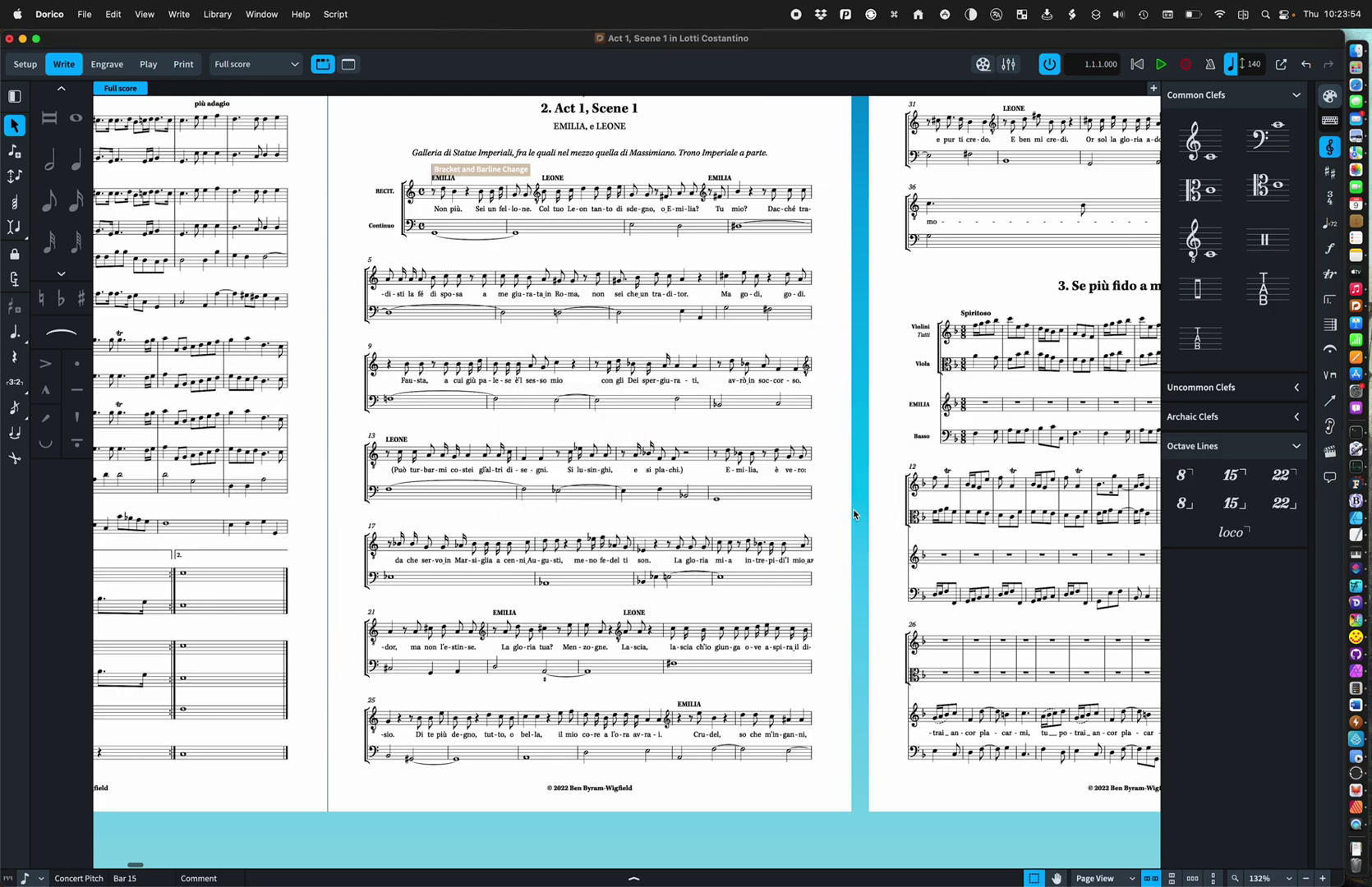
Export all of the score's comments to a web page from the Comments panel.
scroll(739, 477, "right", 1)
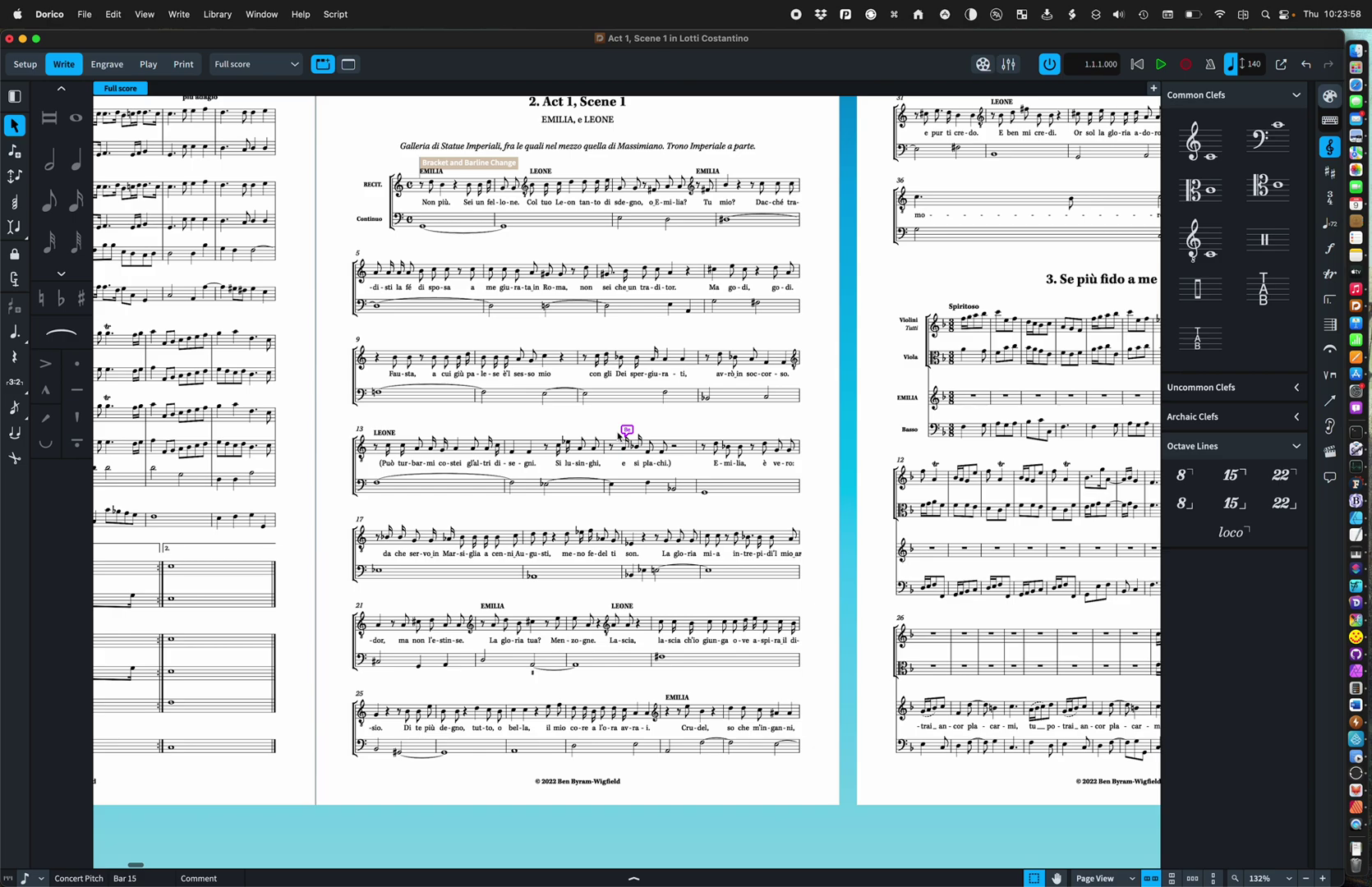
left_click(1330, 478)
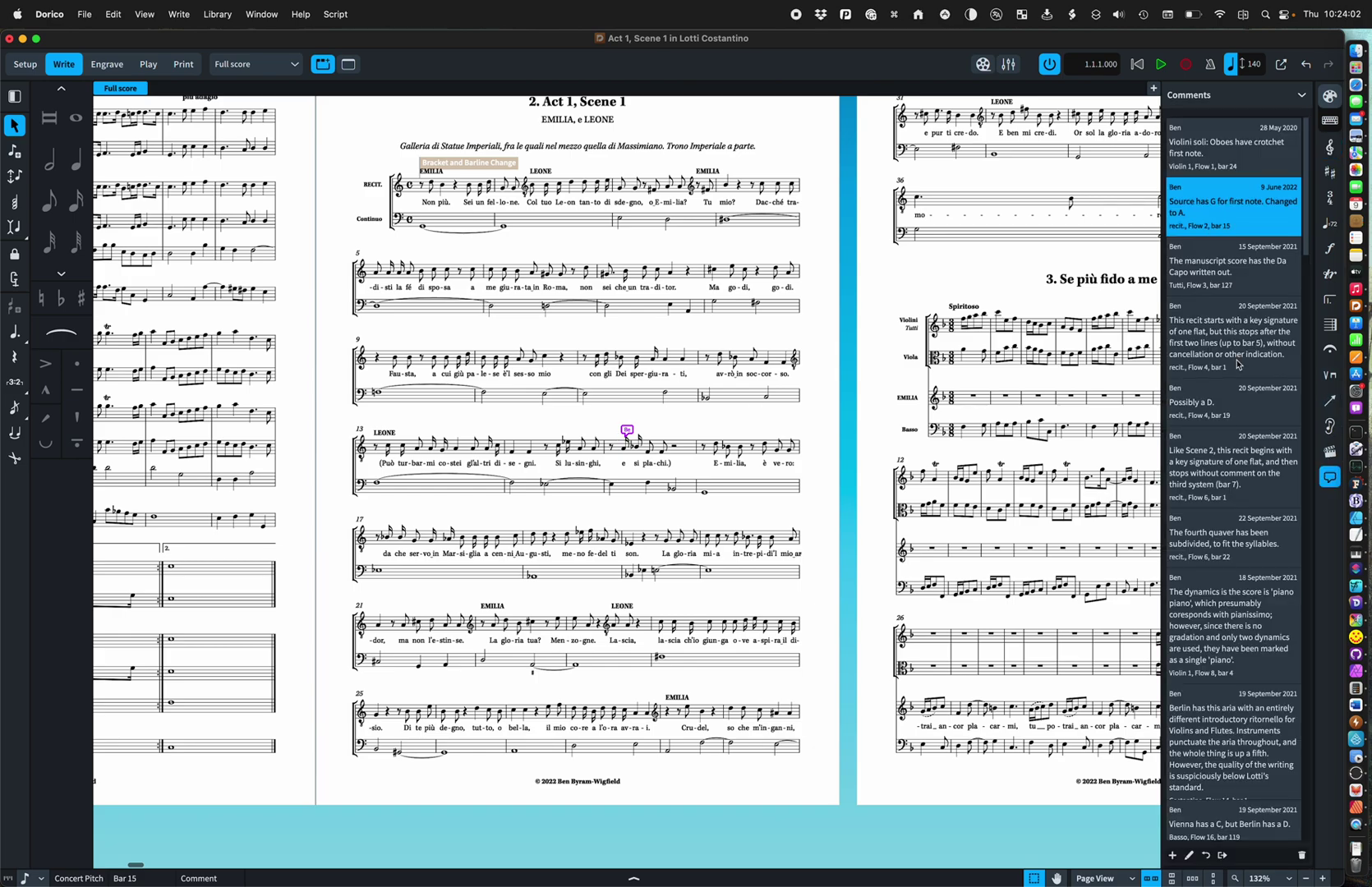
scroll(1256, 310, "down", 15)
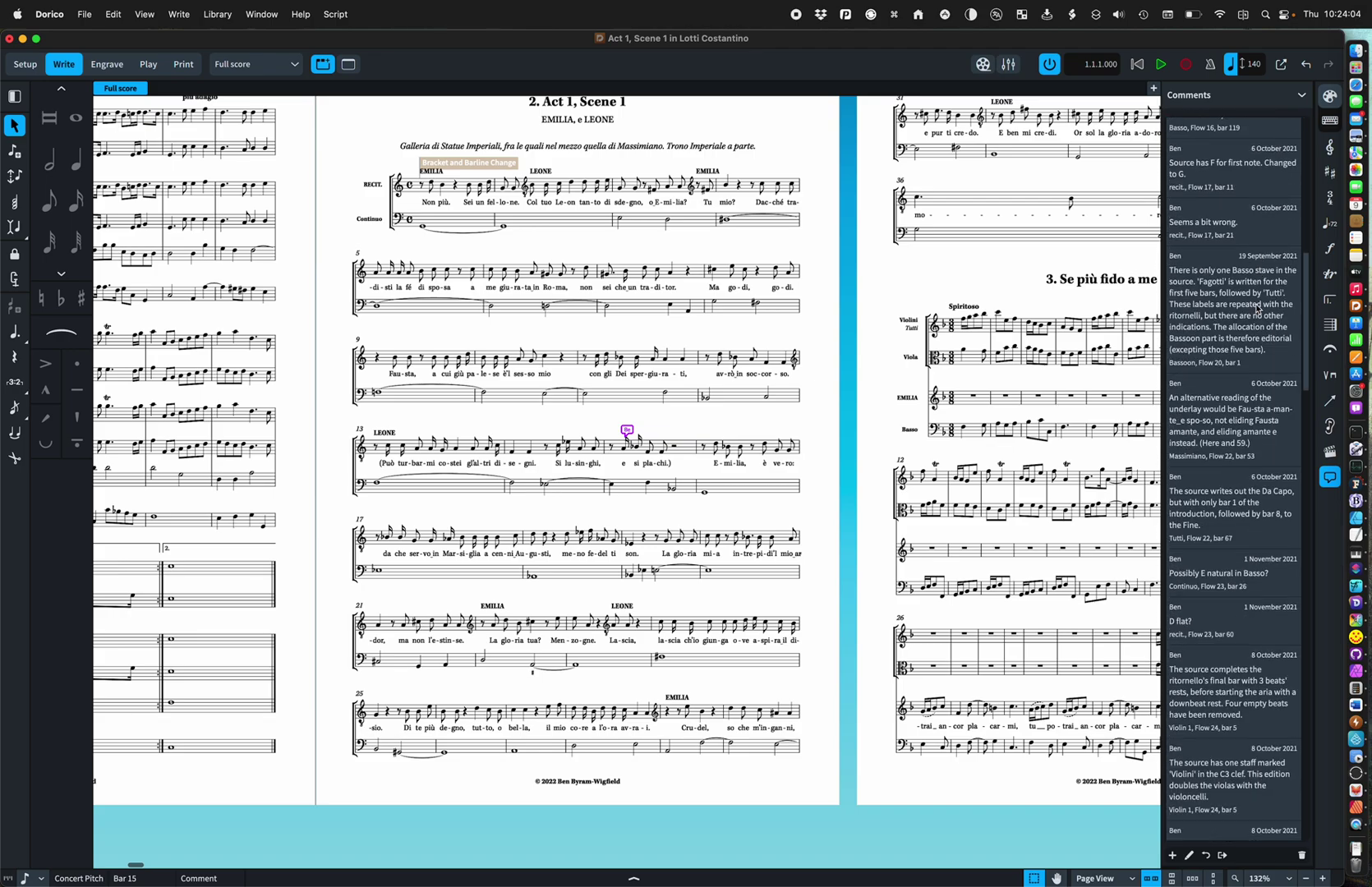
scroll(1257, 309, "down", 10)
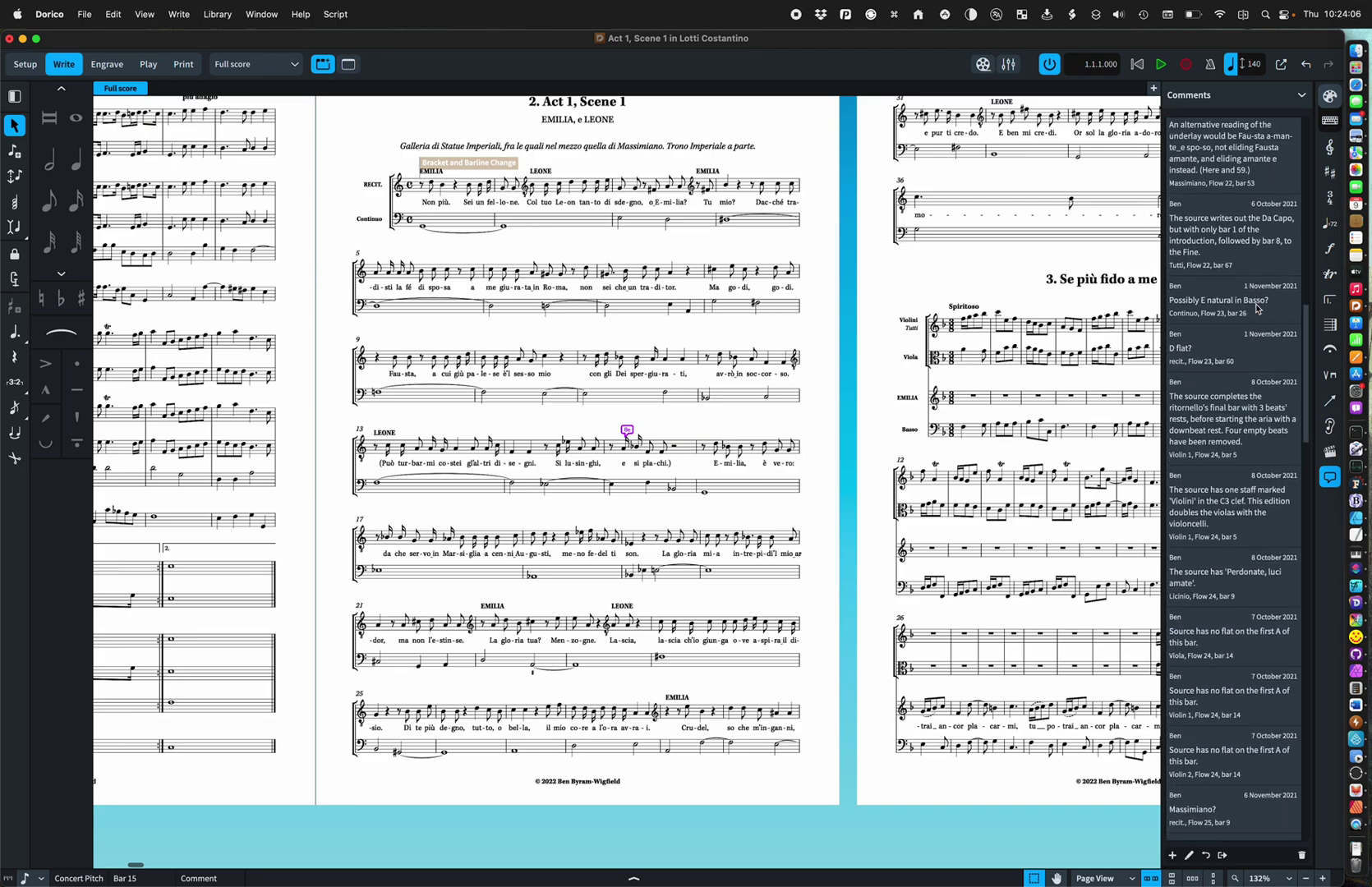
scroll(1257, 310, "down", 8)
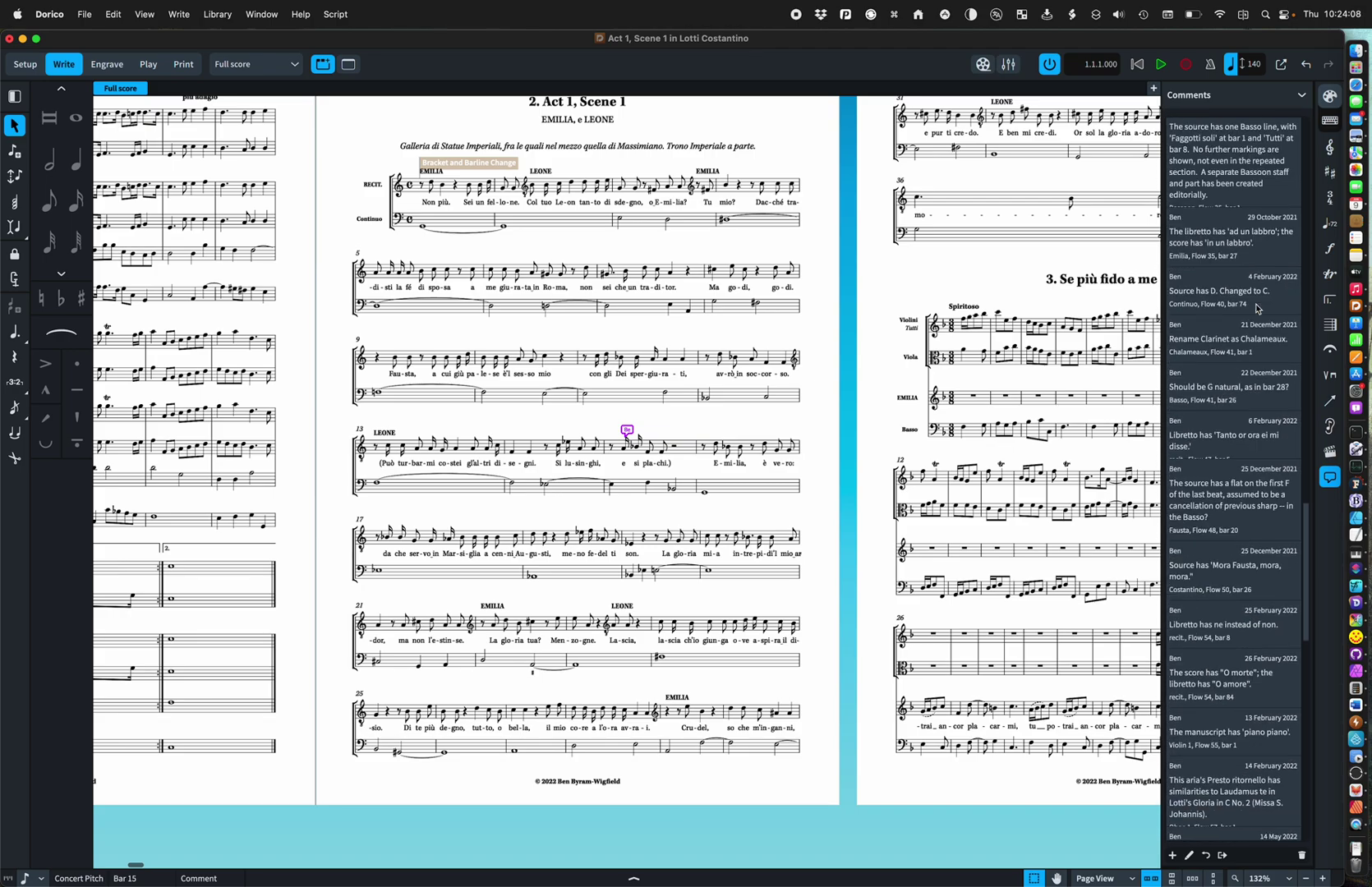
left_click(1222, 855)
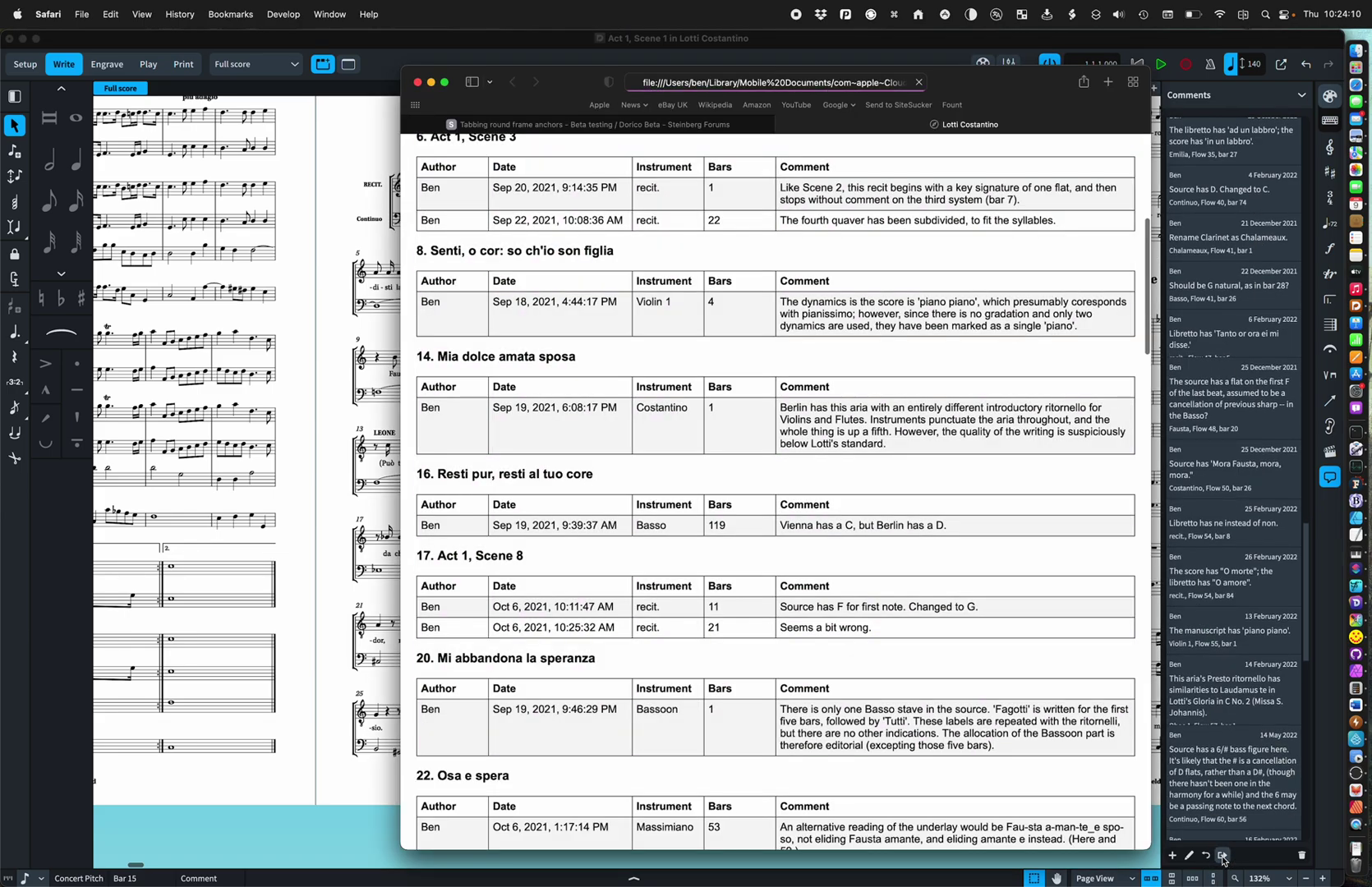
Read the exported comments, selecting the 1. Ouverture section text, then switch back to Dorico.
scroll(827, 503, "up", 5)
scroll(828, 503, "up", 2)
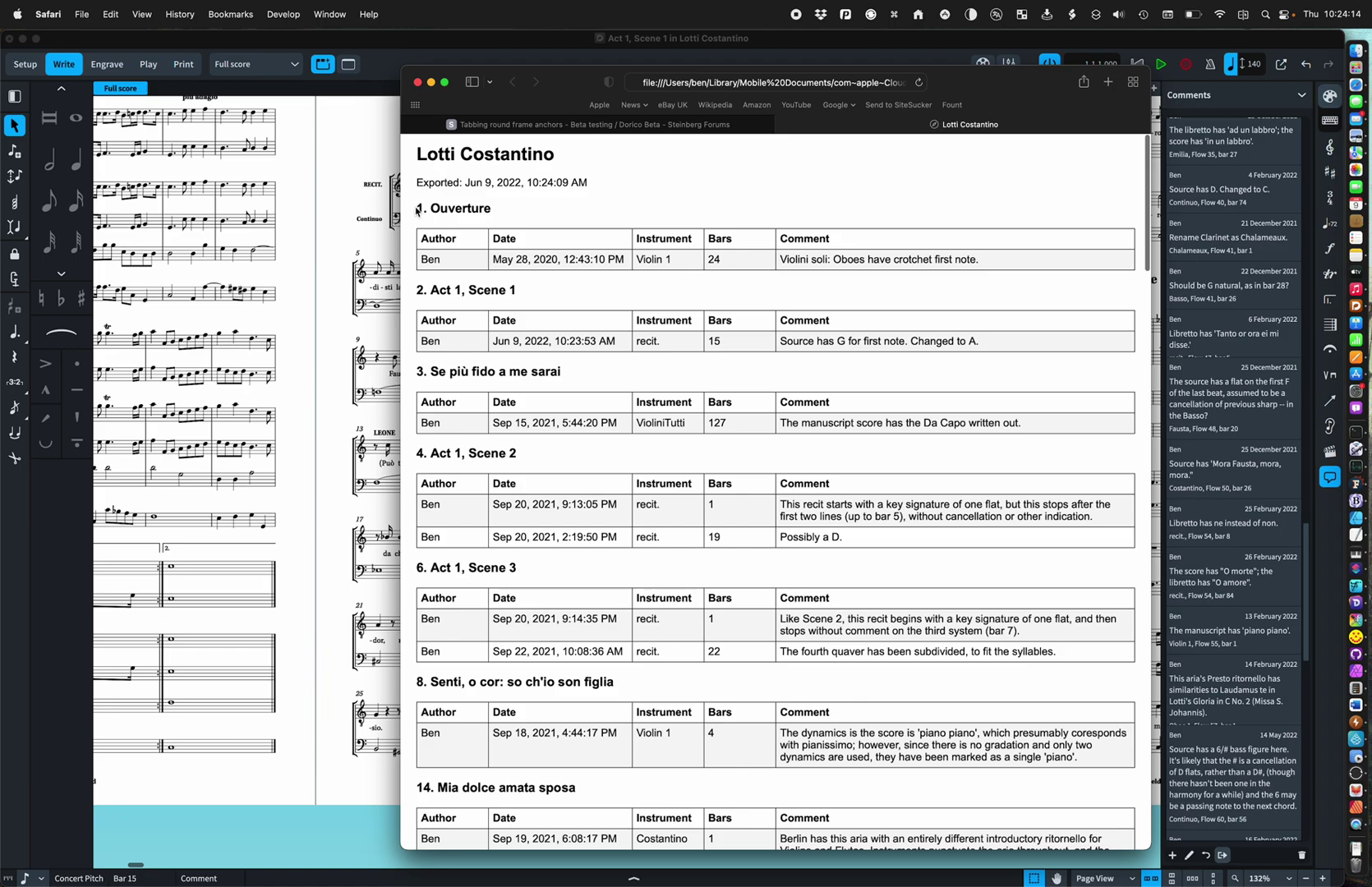
left_click_drag(416, 204, 1125, 842)
scroll(996, 732, "down", 2)
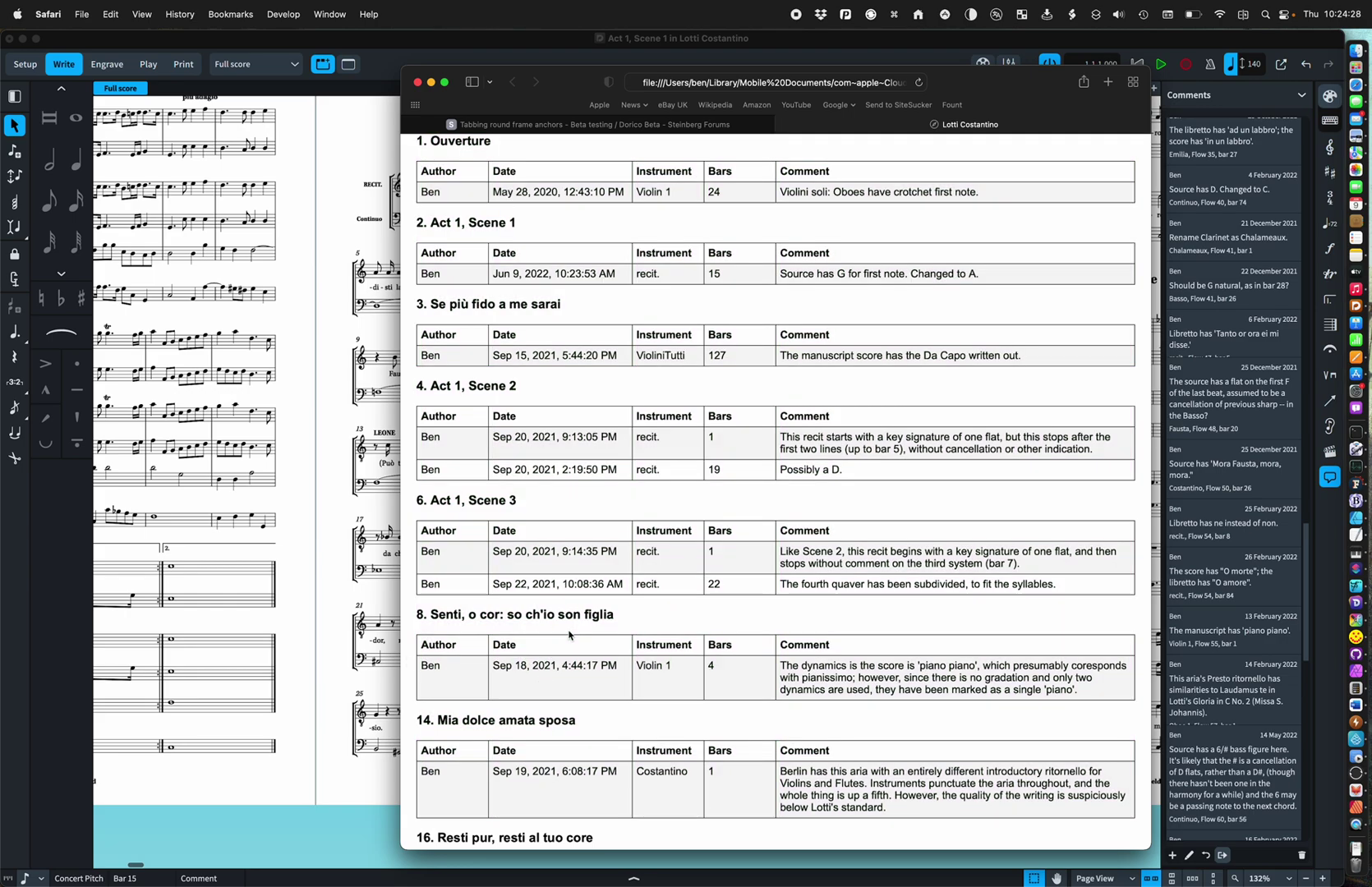
scroll(504, 644, "up", 1)
left_click(333, 678)
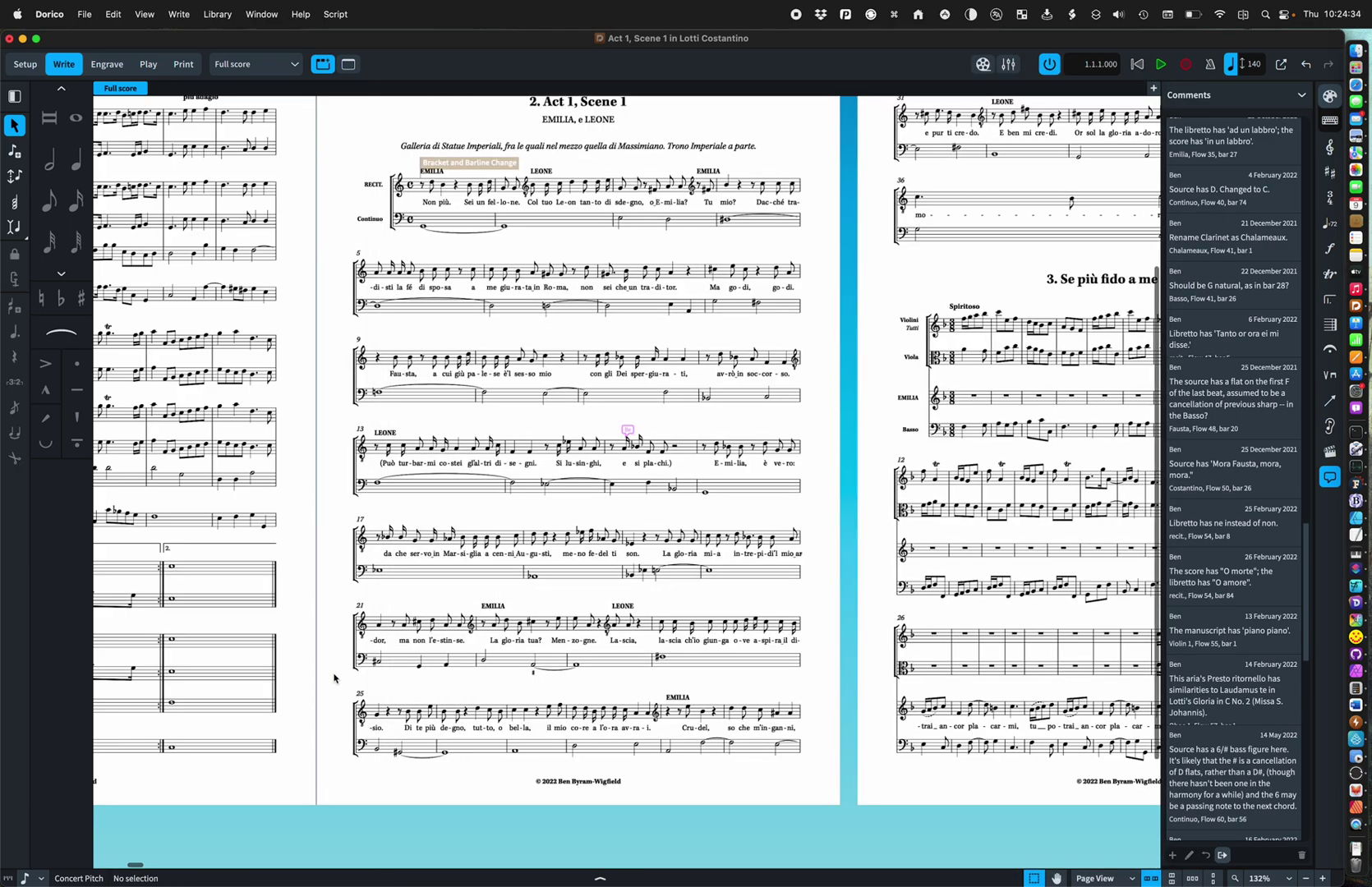
scroll(334, 679, "left", 10)
Scroll the score up to centre the CONTENTS page listing 1. Ouverture through 87. Flow 3.
scroll(333, 679, "up", 5)
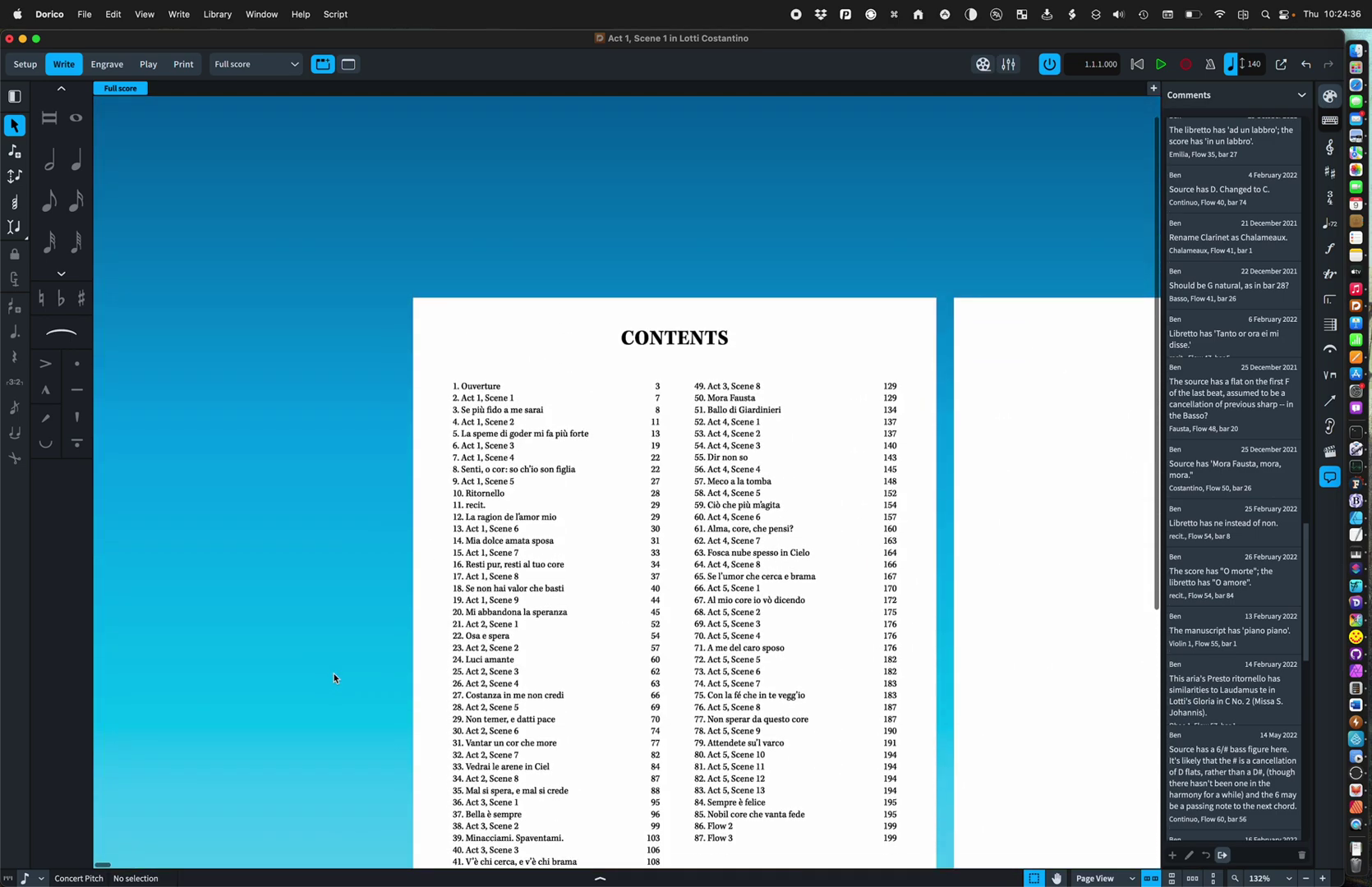